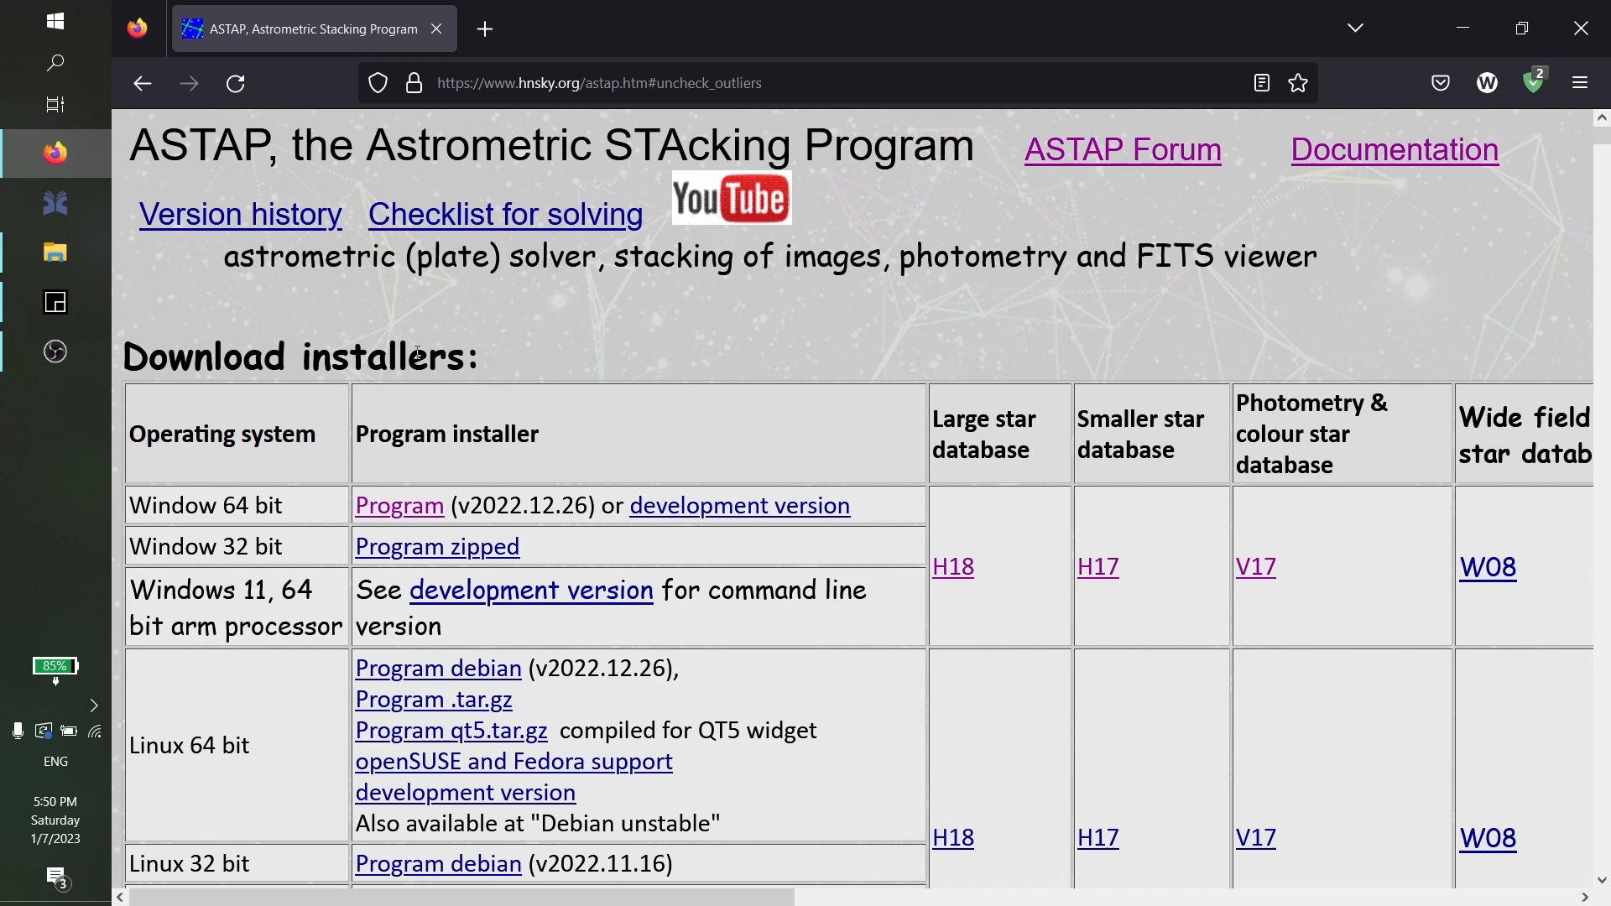
Review the download table's program installers for Windows 64 bit, Linux 64 bit and MacOS 64 bit
{"action": "left_click_drag", "start_coordinate": [195, 504], "coordinate": [301, 511]}
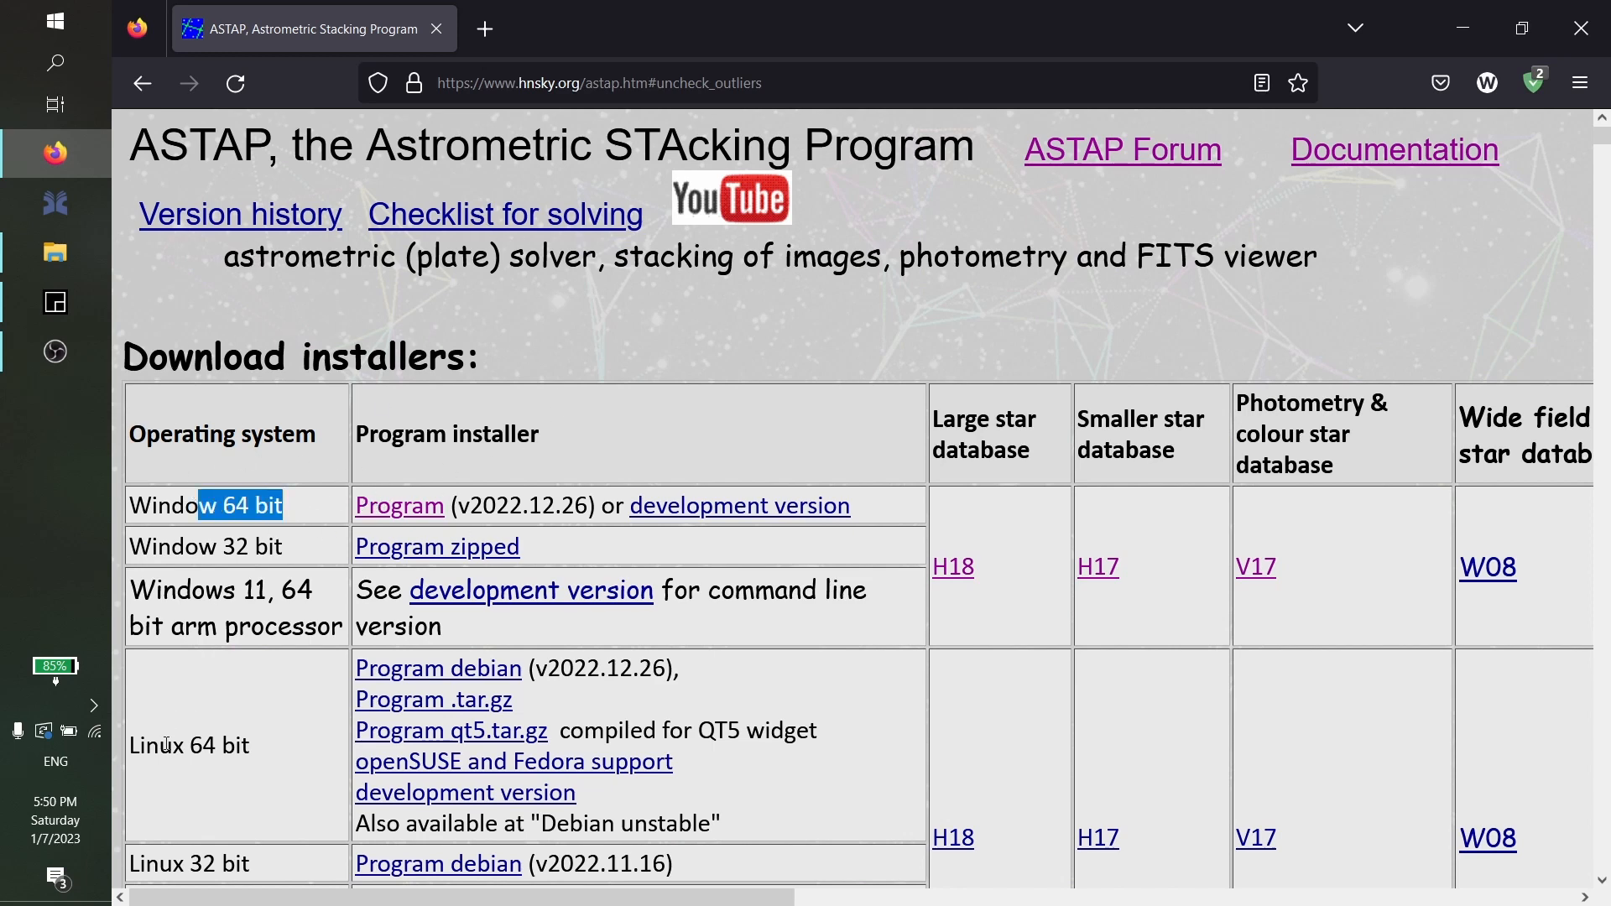
{"action": "left_click_drag", "start_coordinate": [159, 745], "coordinate": [272, 751]}
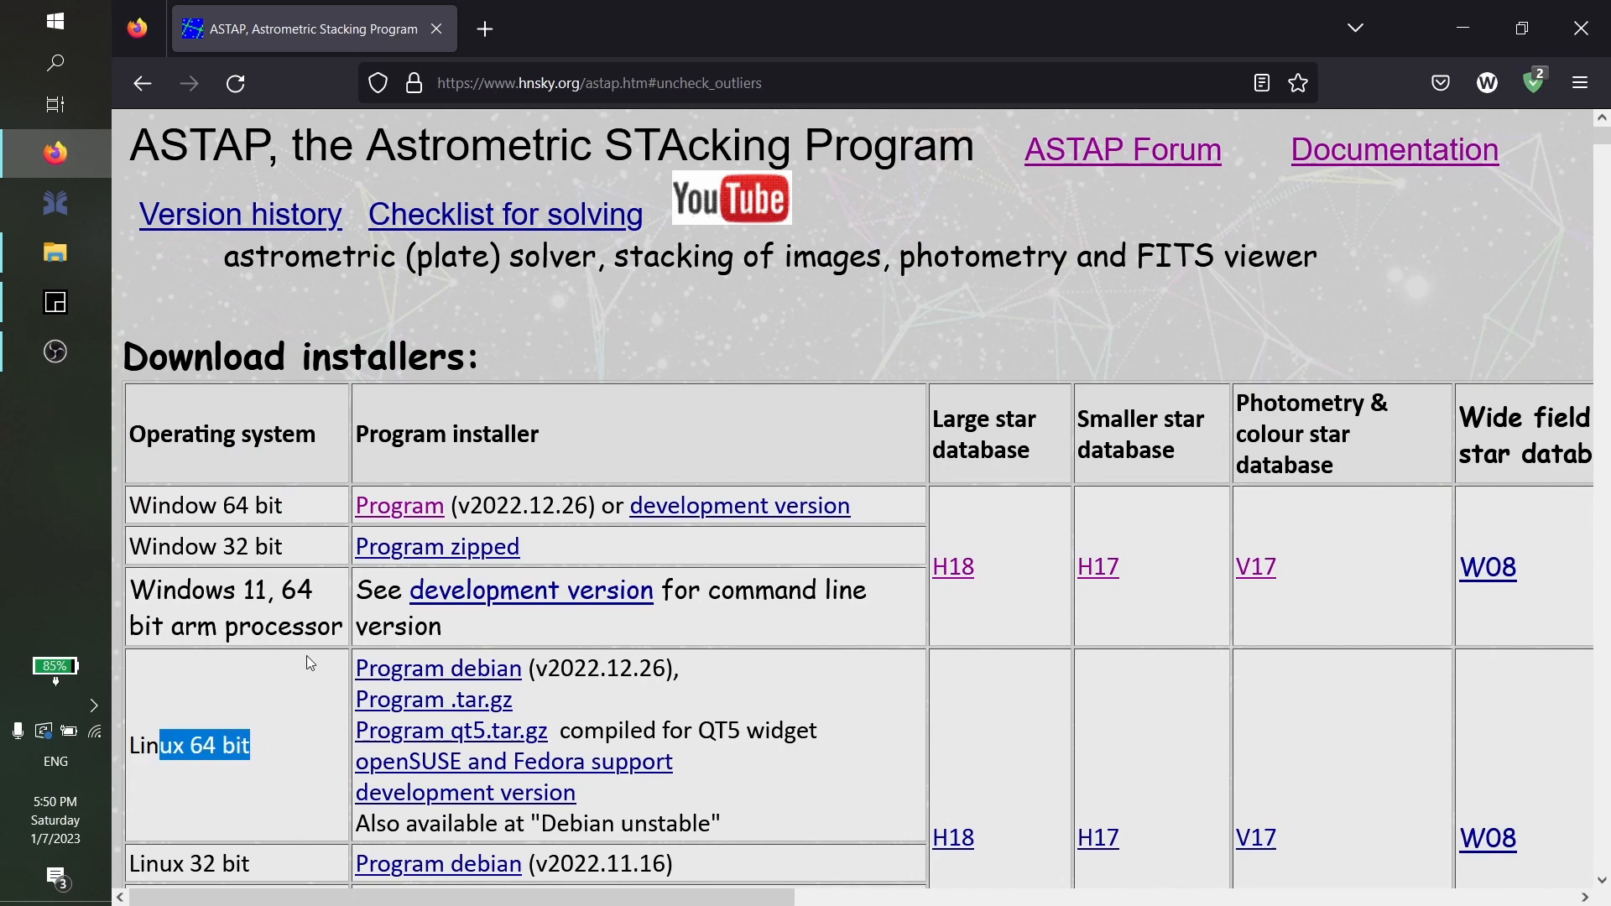
{"action": "scroll", "coordinate": [305, 656], "scroll_direction": "down", "scroll_amount": 5}
{"action": "left_click_drag", "start_coordinate": [153, 709], "coordinate": [261, 712]}
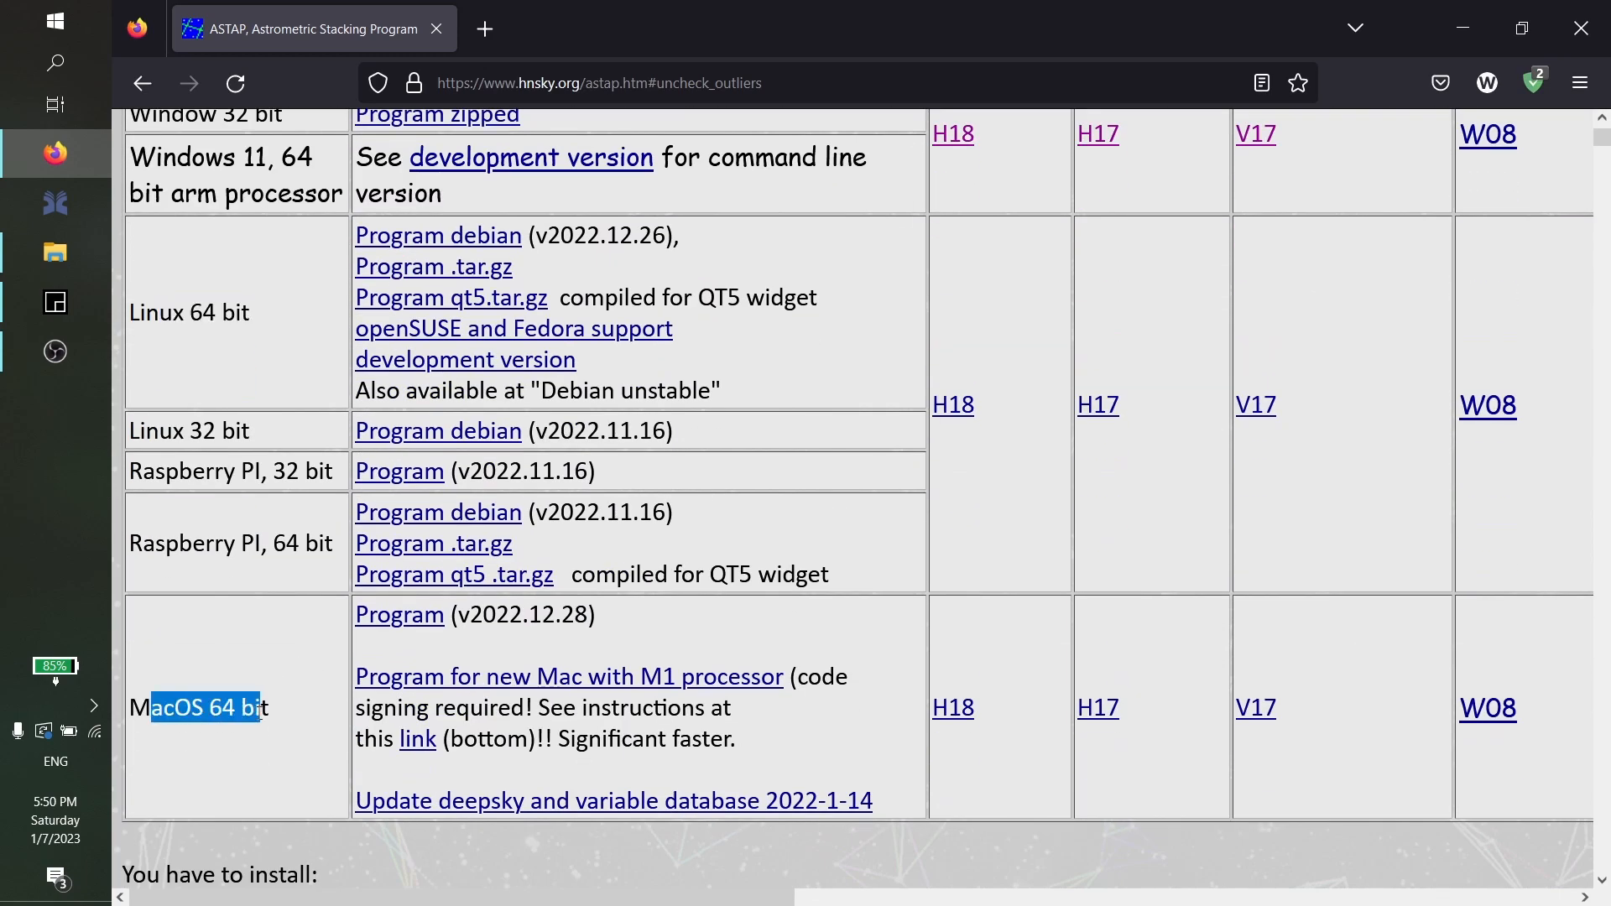
{"action": "scroll", "coordinate": [320, 571], "scroll_direction": "up", "scroll_amount": 5}
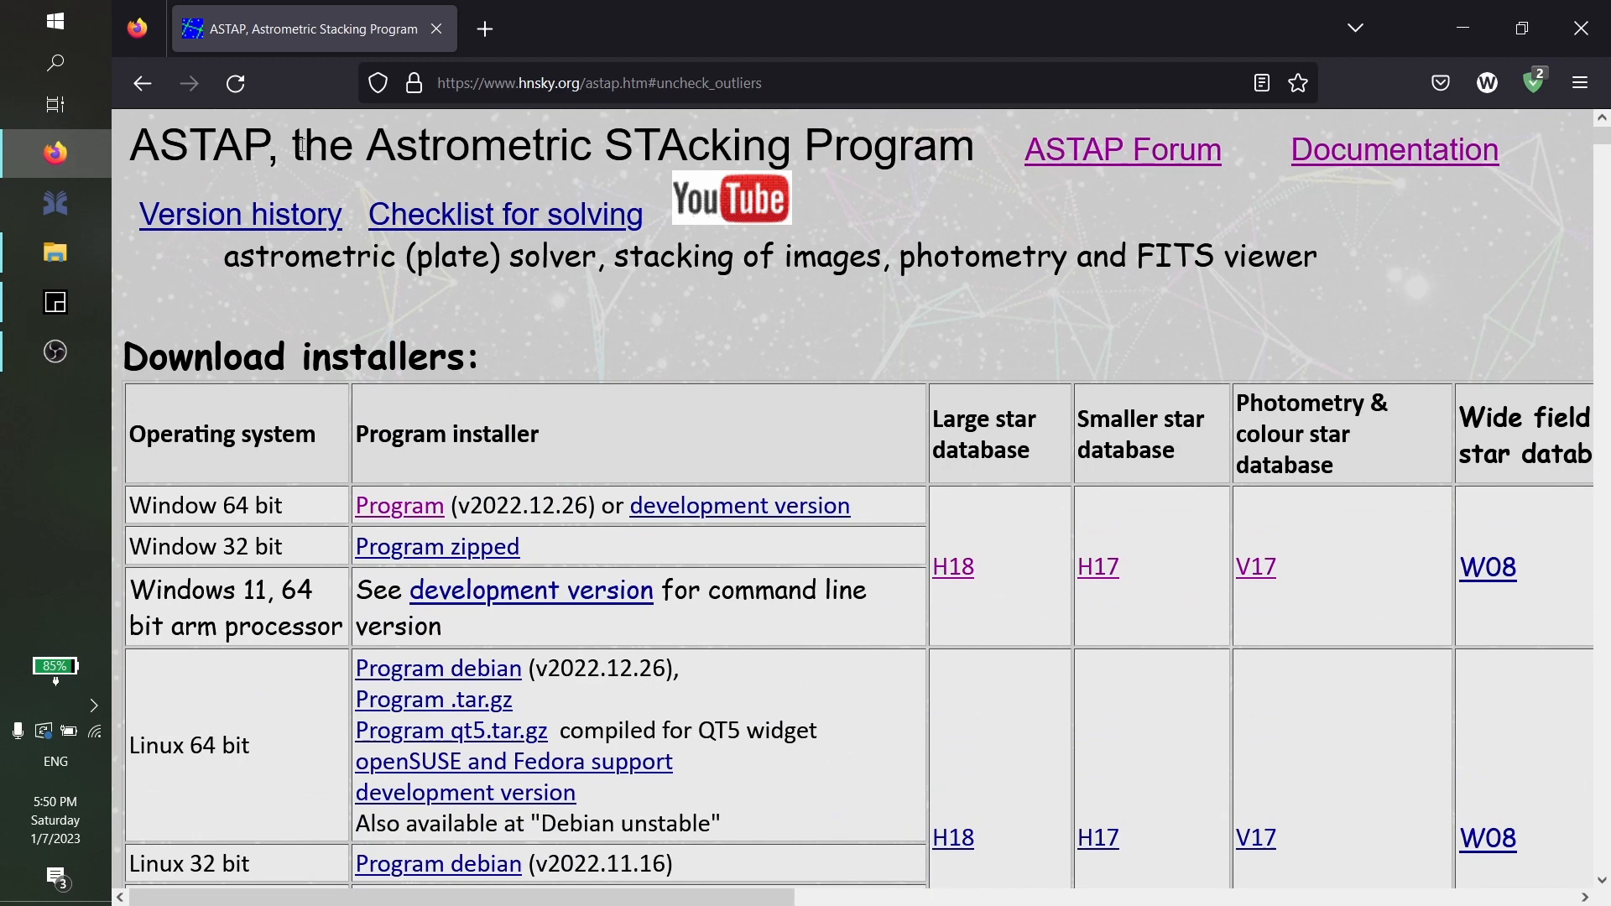
Read the page title and the description of the program's plate solving and image stacking functions
{"action": "left_click_drag", "start_coordinate": [160, 154], "coordinate": [307, 155]}
{"action": "double_click", "coordinate": [232, 157]}
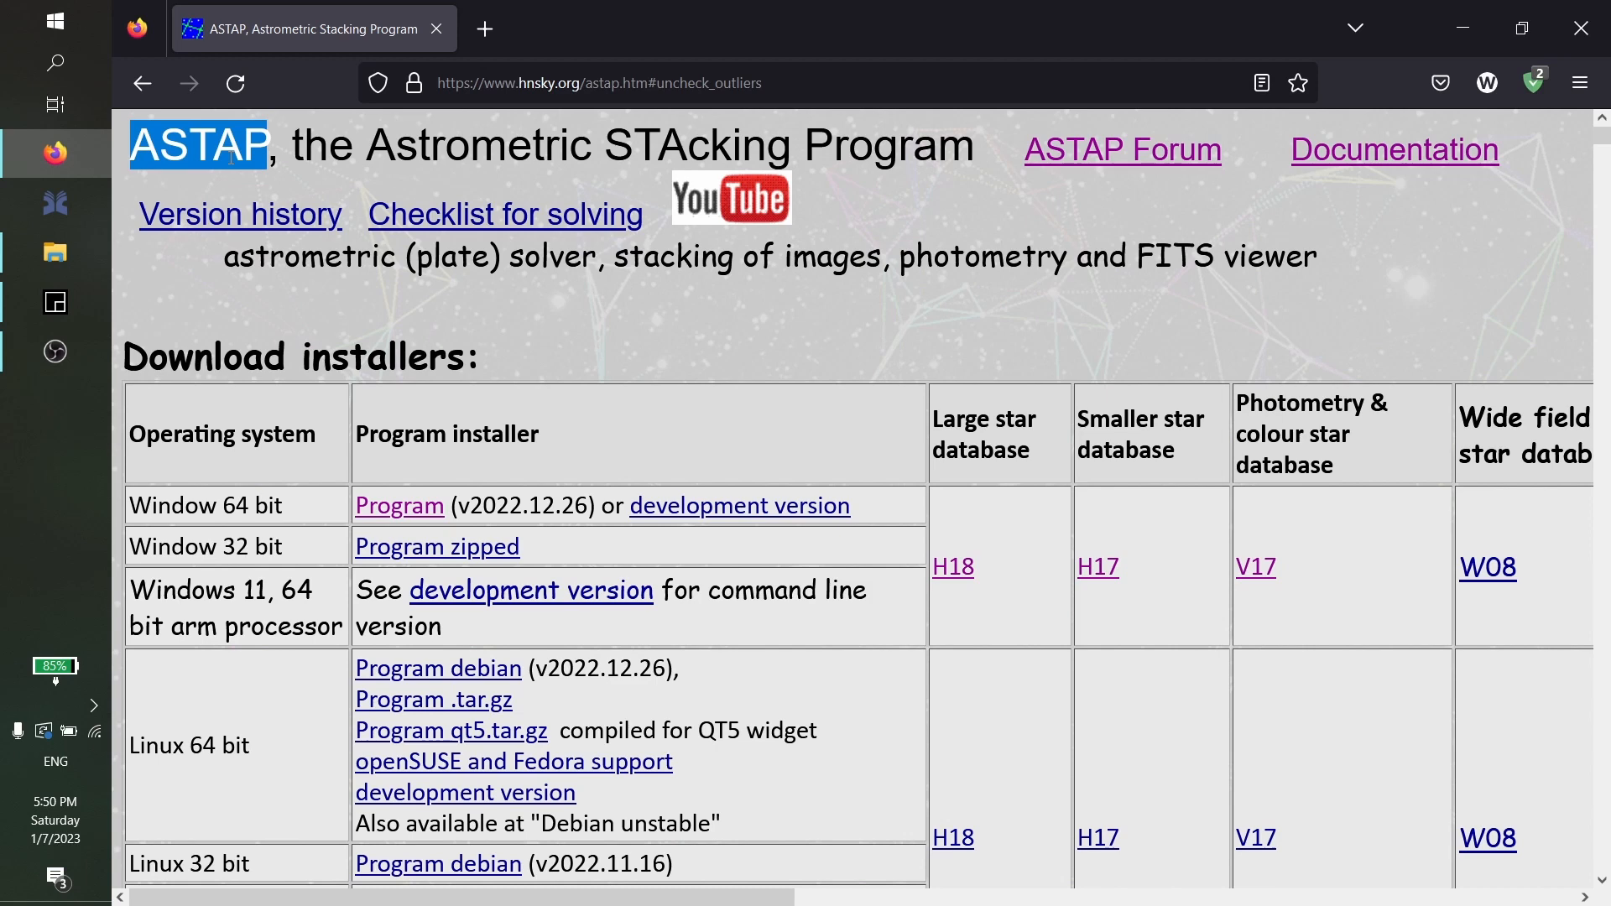
{"action": "left_click", "coordinate": [303, 182]}
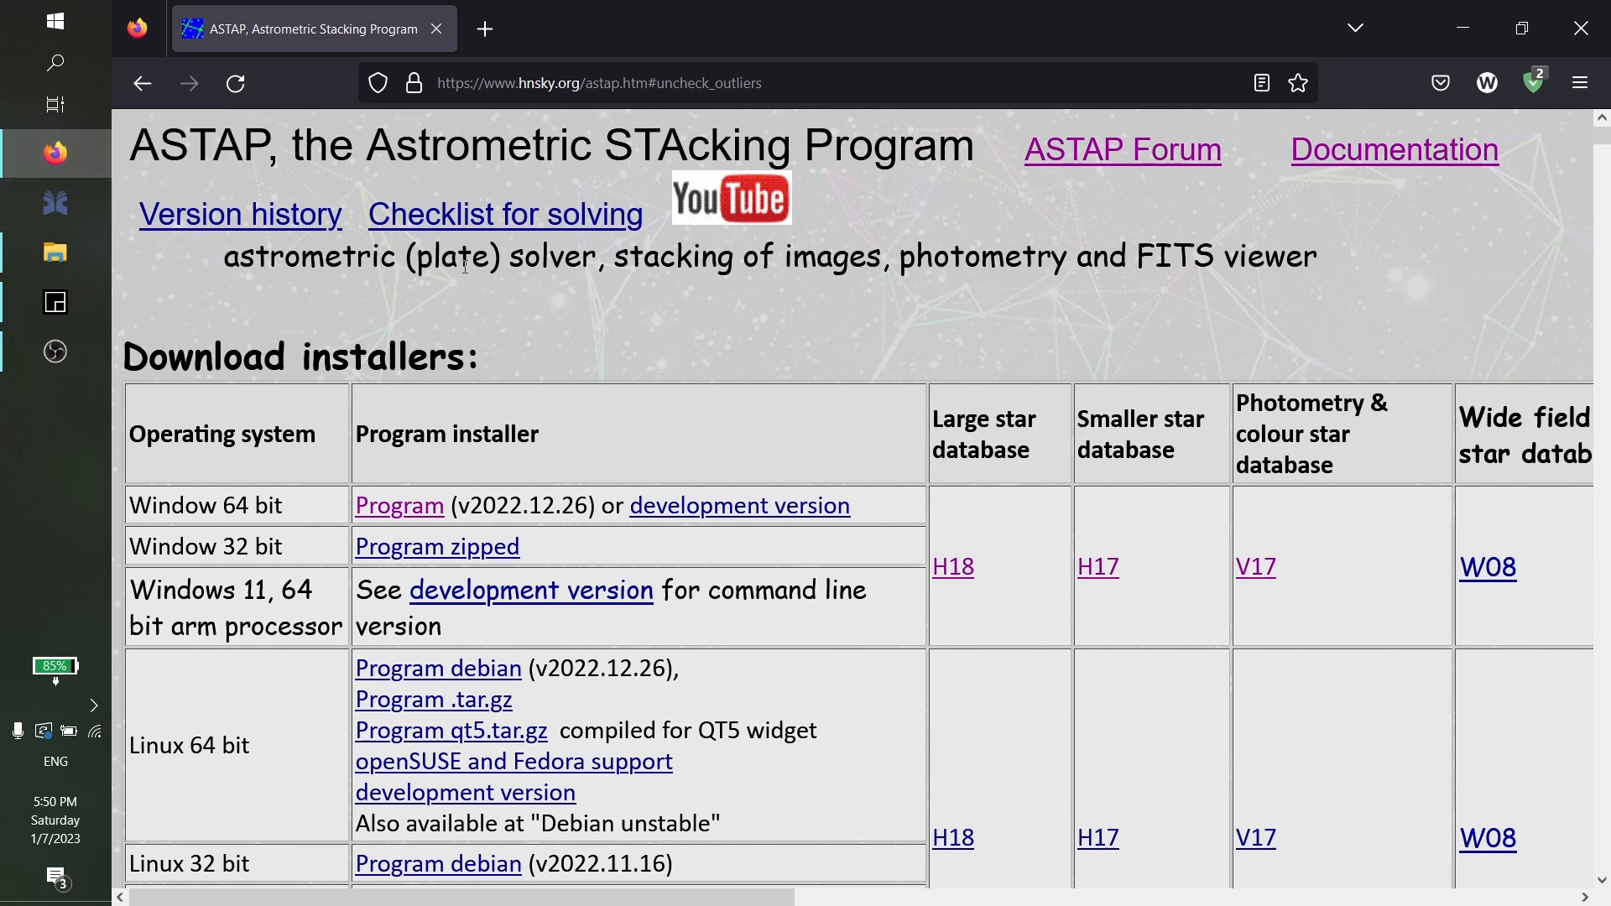
{"action": "left_click_drag", "start_coordinate": [597, 258], "coordinate": [223, 257]}
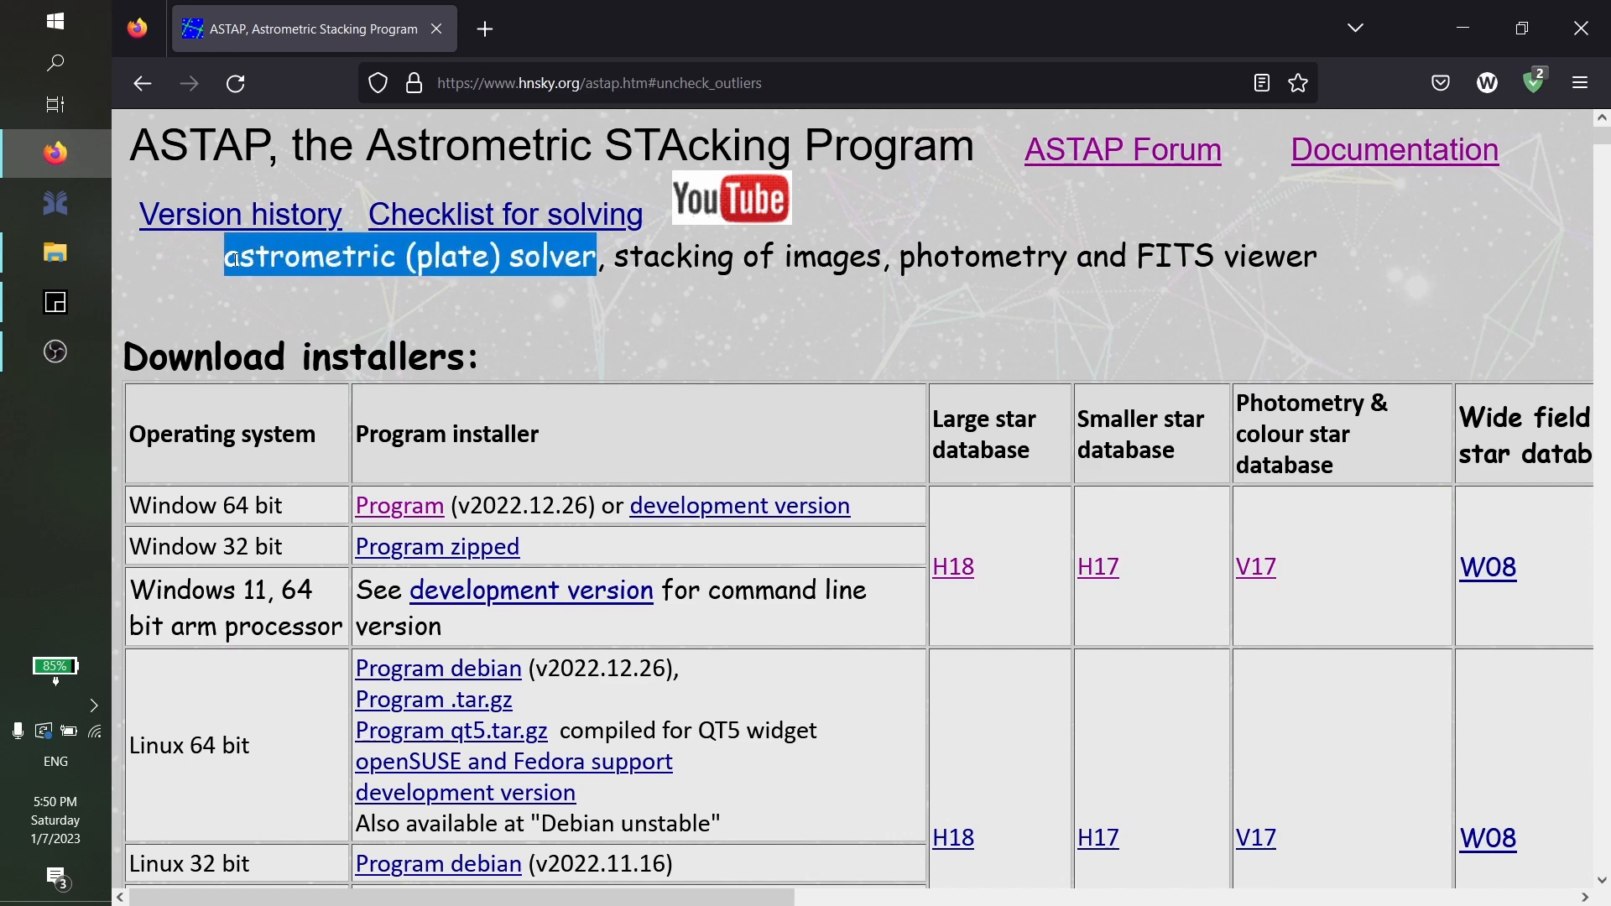
{"action": "left_click", "coordinate": [598, 305]}
{"action": "left_click_drag", "start_coordinate": [607, 250], "coordinate": [875, 260]}
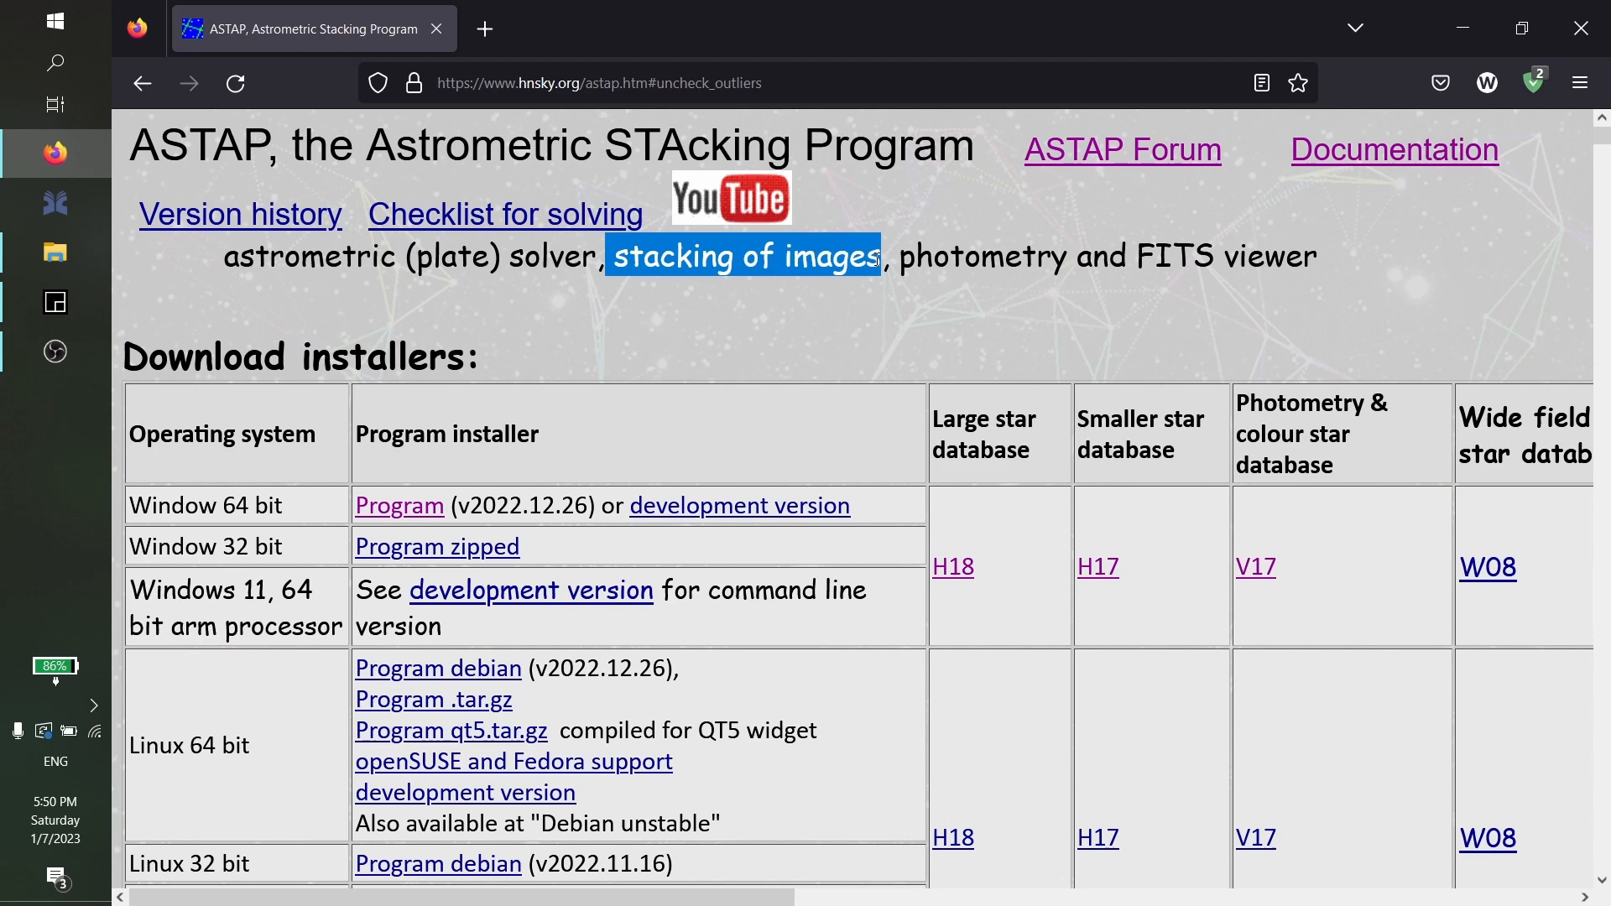
{"action": "left_click", "coordinate": [888, 297]}
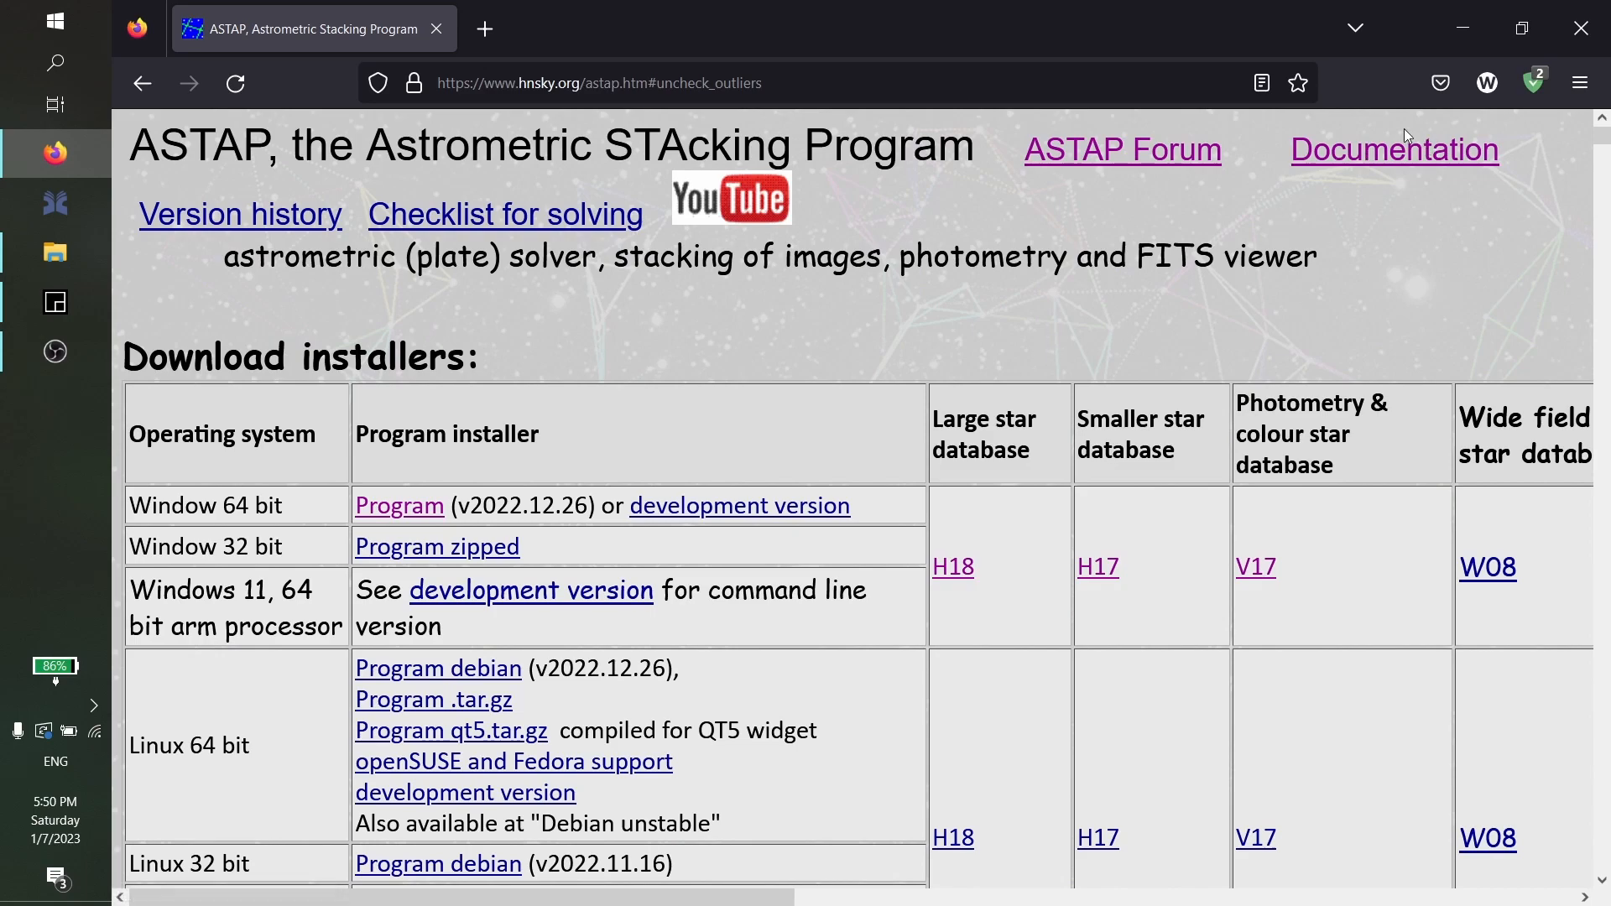
Look through the star database and alternative download sections down to the documentation contents list
{"action": "scroll", "coordinate": [1241, 239], "scroll_direction": "down", "scroll_amount": 20}
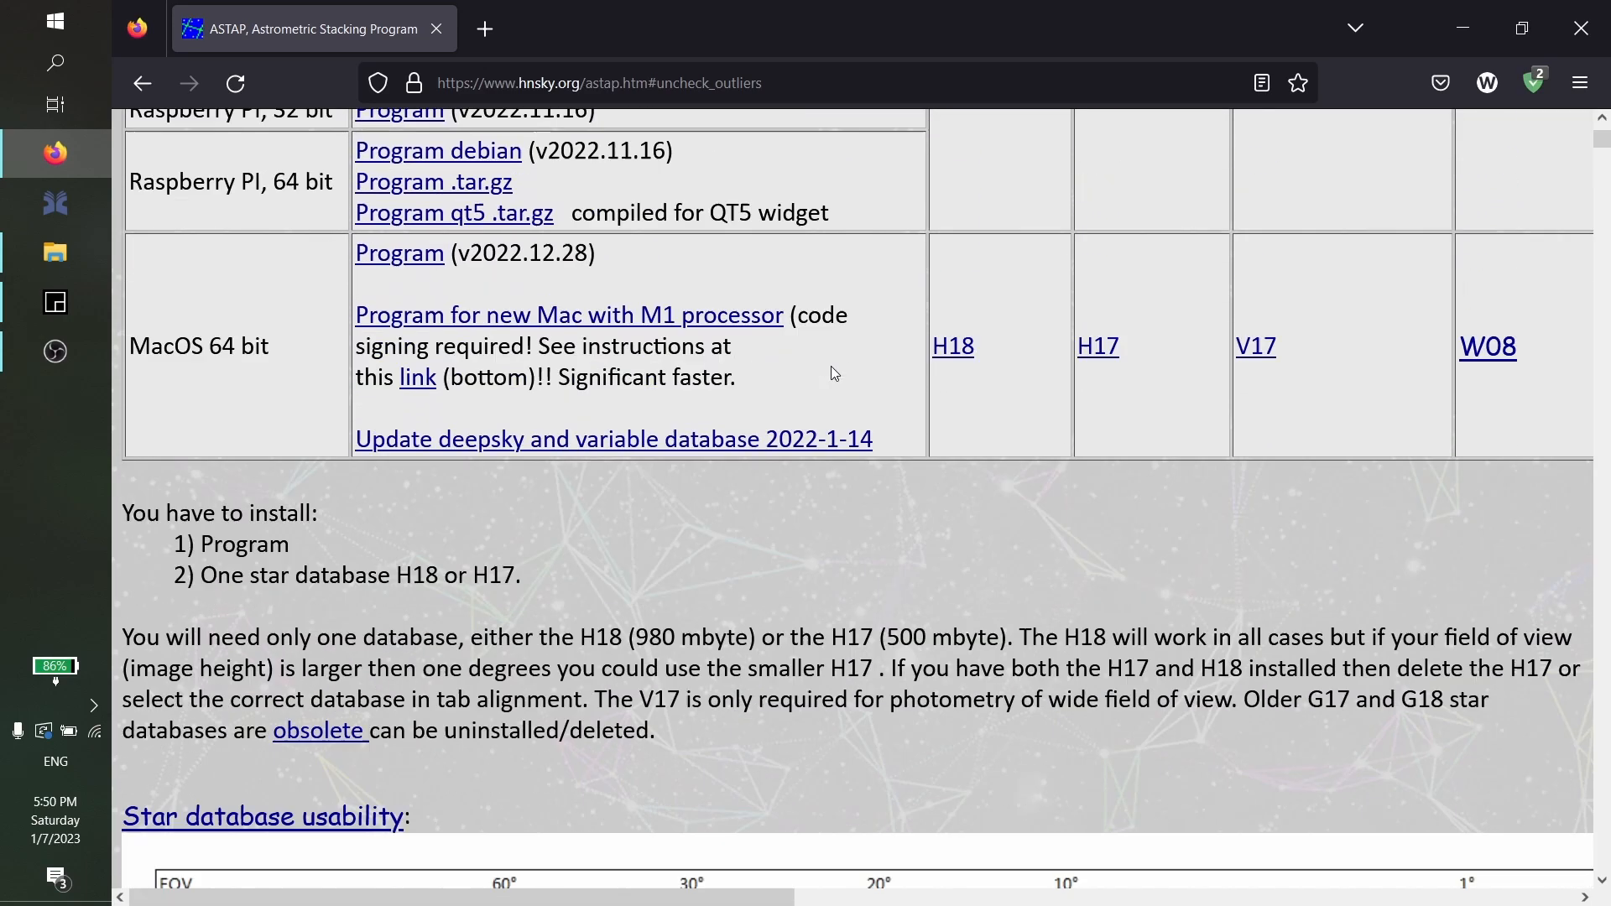
{"action": "scroll", "coordinate": [546, 390], "scroll_direction": "down", "scroll_amount": 15}
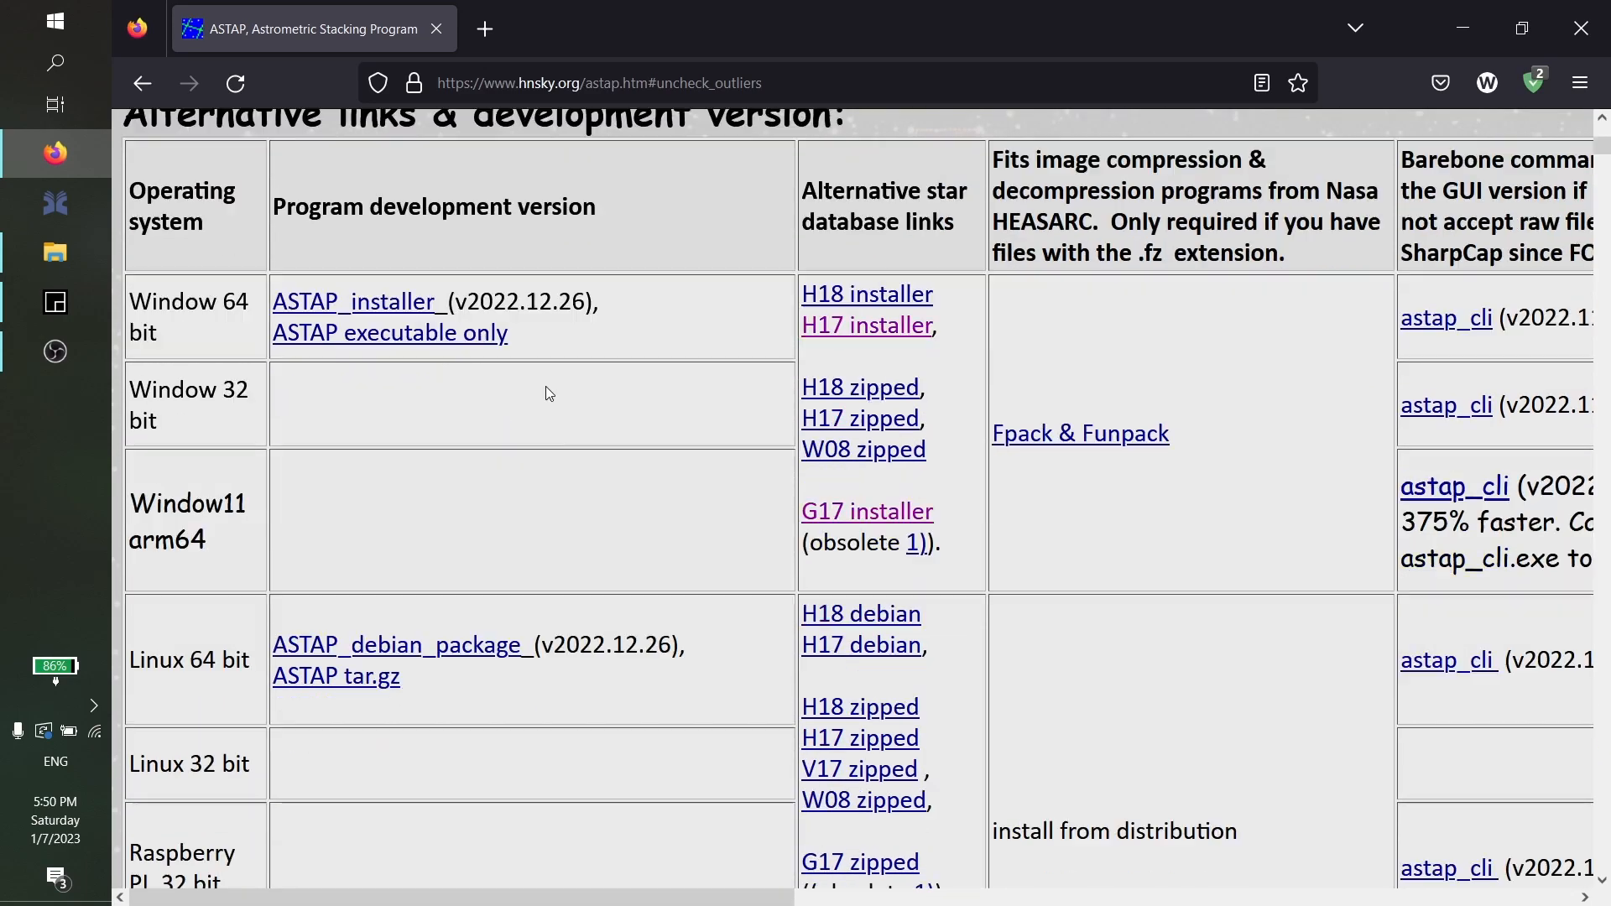
{"action": "scroll", "coordinate": [649, 382], "scroll_direction": "down", "scroll_amount": 10}
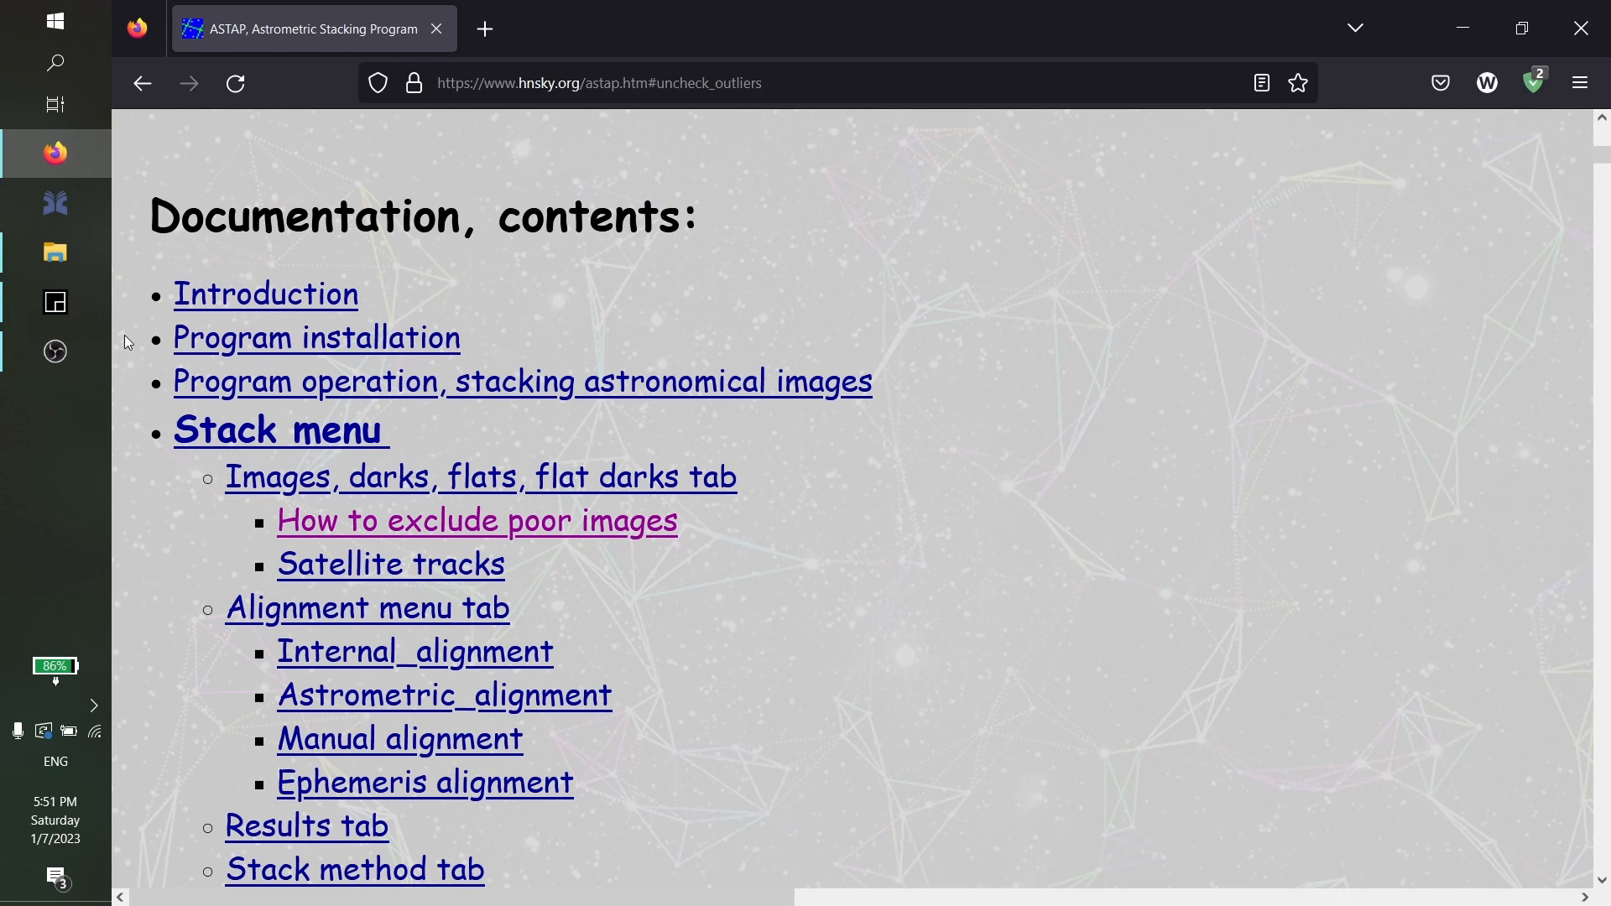
{"action": "scroll", "coordinate": [432, 402], "scroll_direction": "down", "scroll_amount": 2}
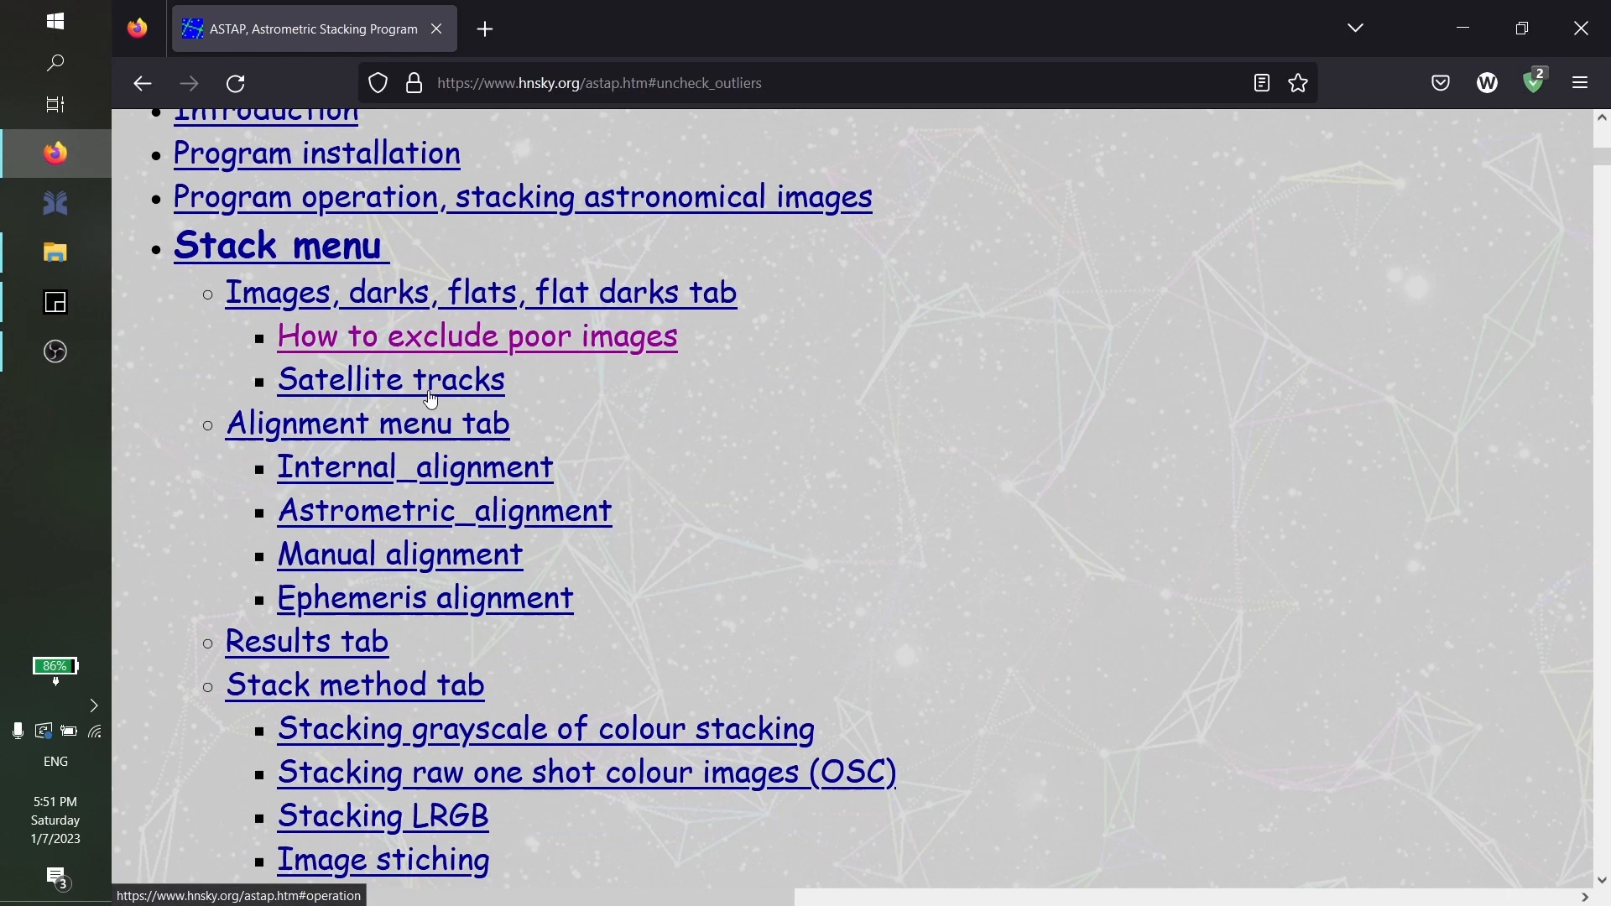
{"action": "scroll", "coordinate": [431, 401], "scroll_direction": "up", "scroll_amount": 2}
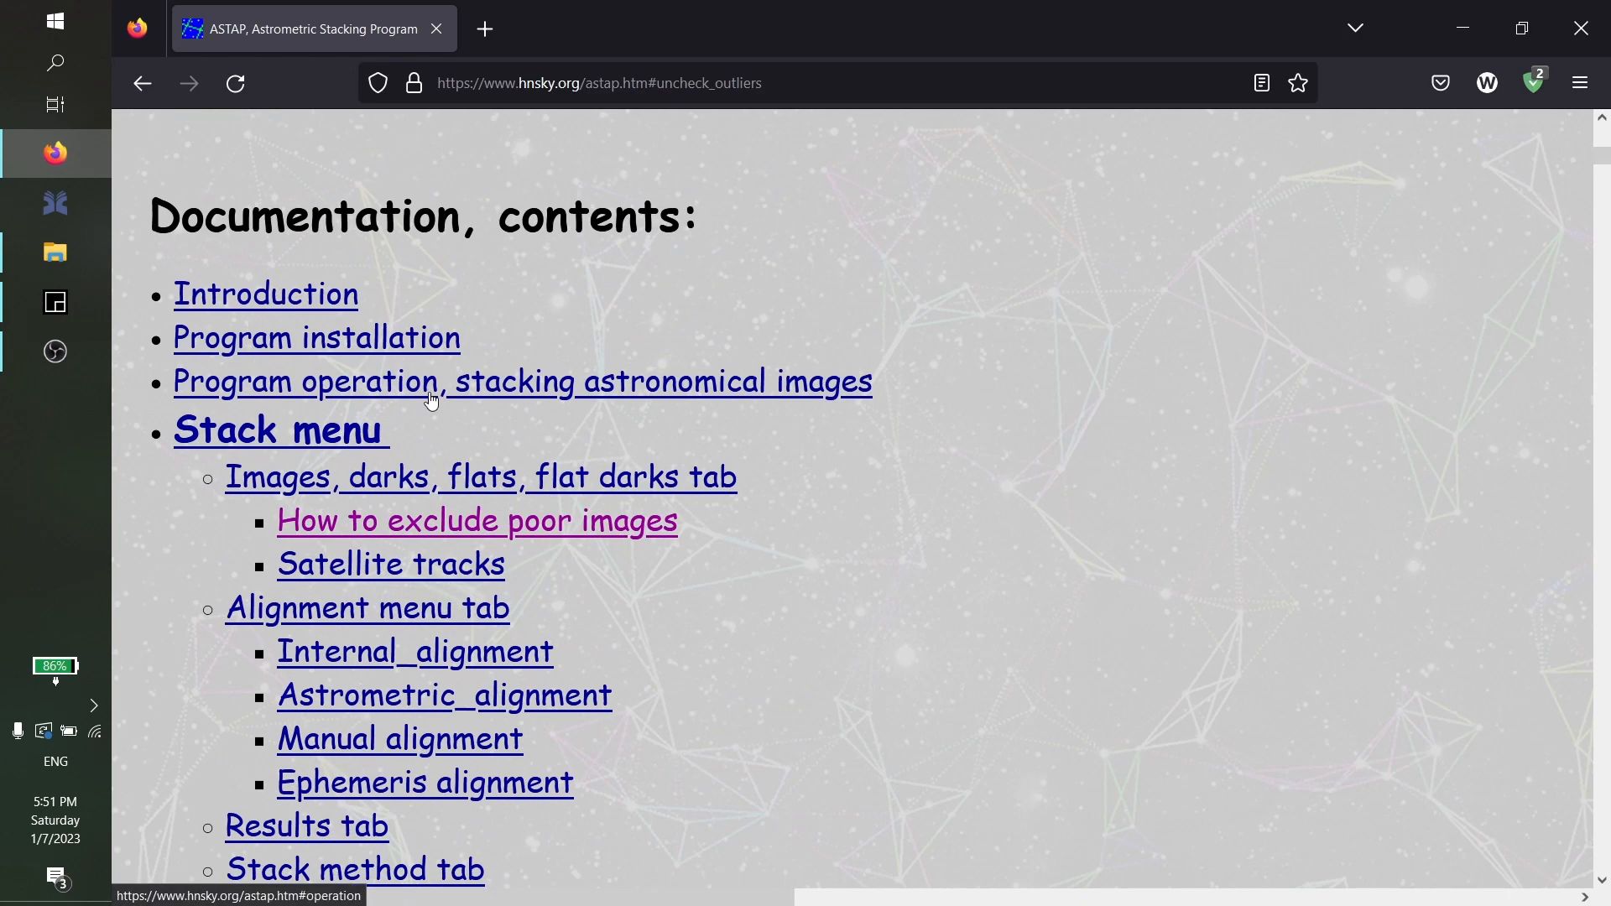
Switch to ASTAP, open the stack window and remove all the old cygnus stacked files from the lights list
{"action": "left_click", "coordinate": [54, 307]}
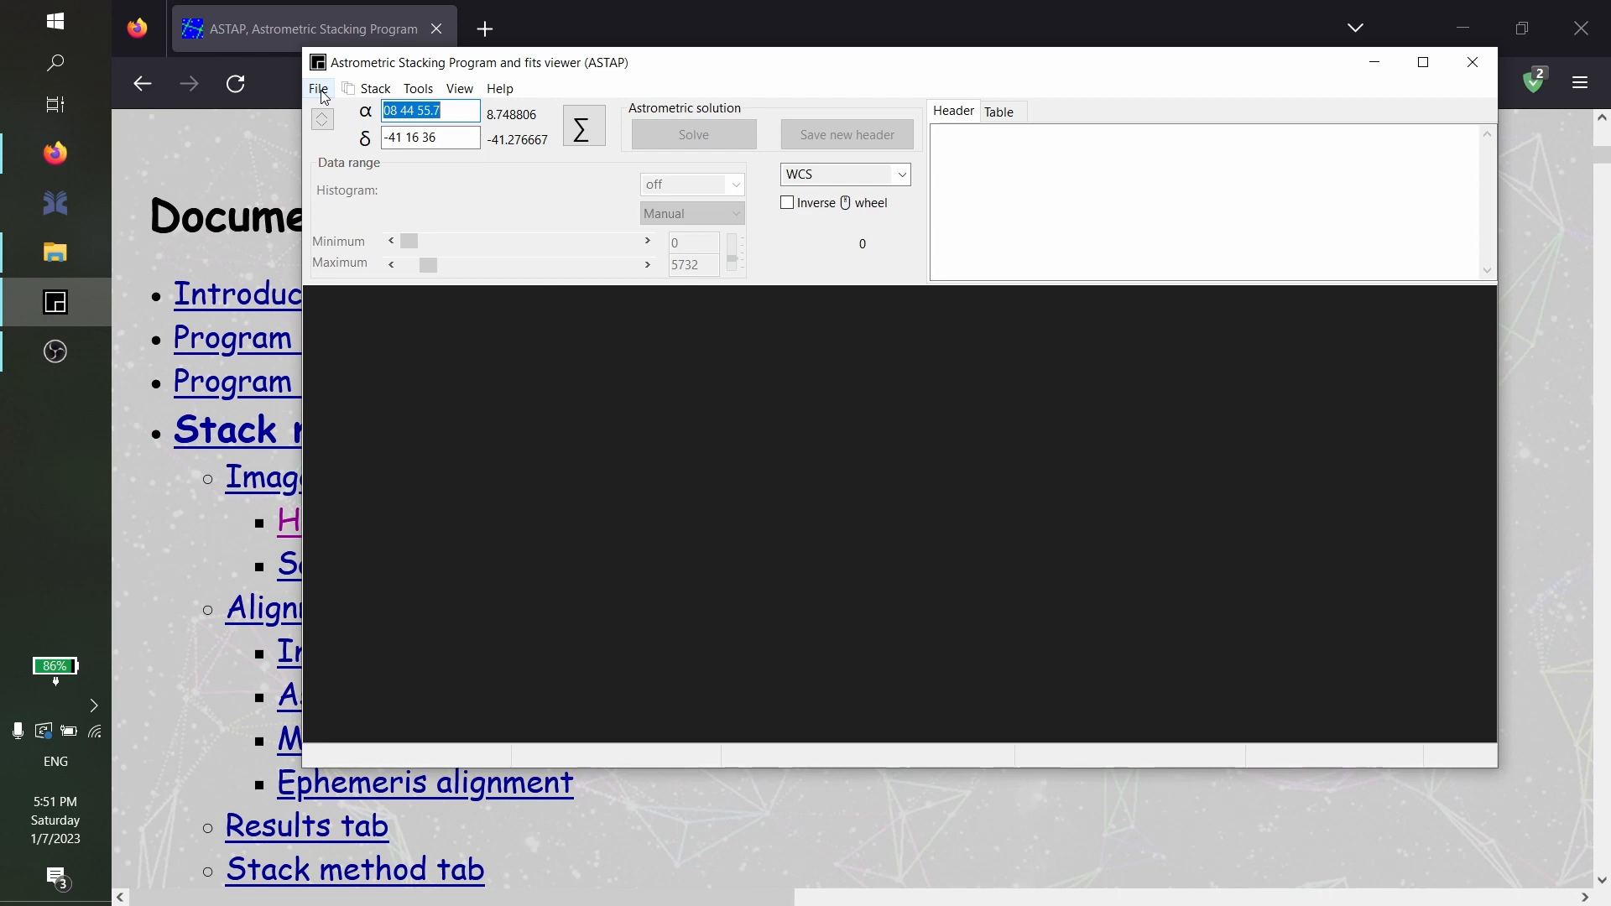
{"action": "left_click", "coordinate": [370, 94]}
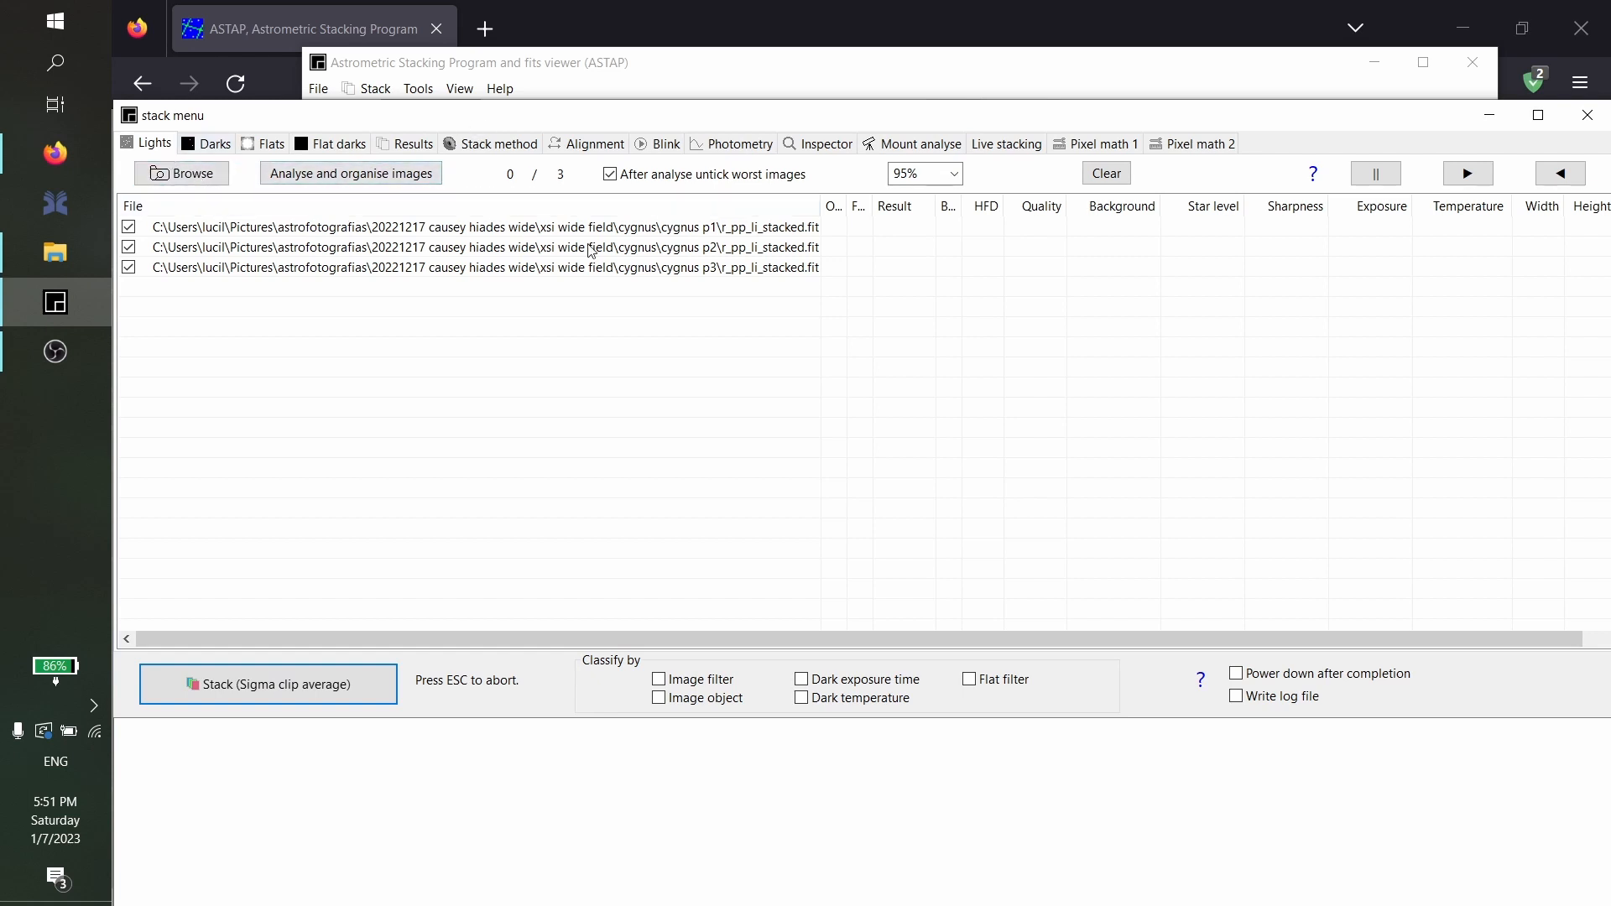
{"action": "left_click", "coordinate": [429, 330]}
{"action": "left_click_drag", "start_coordinate": [432, 335], "coordinate": [212, 205]}
{"action": "key", "text": "Delete"}
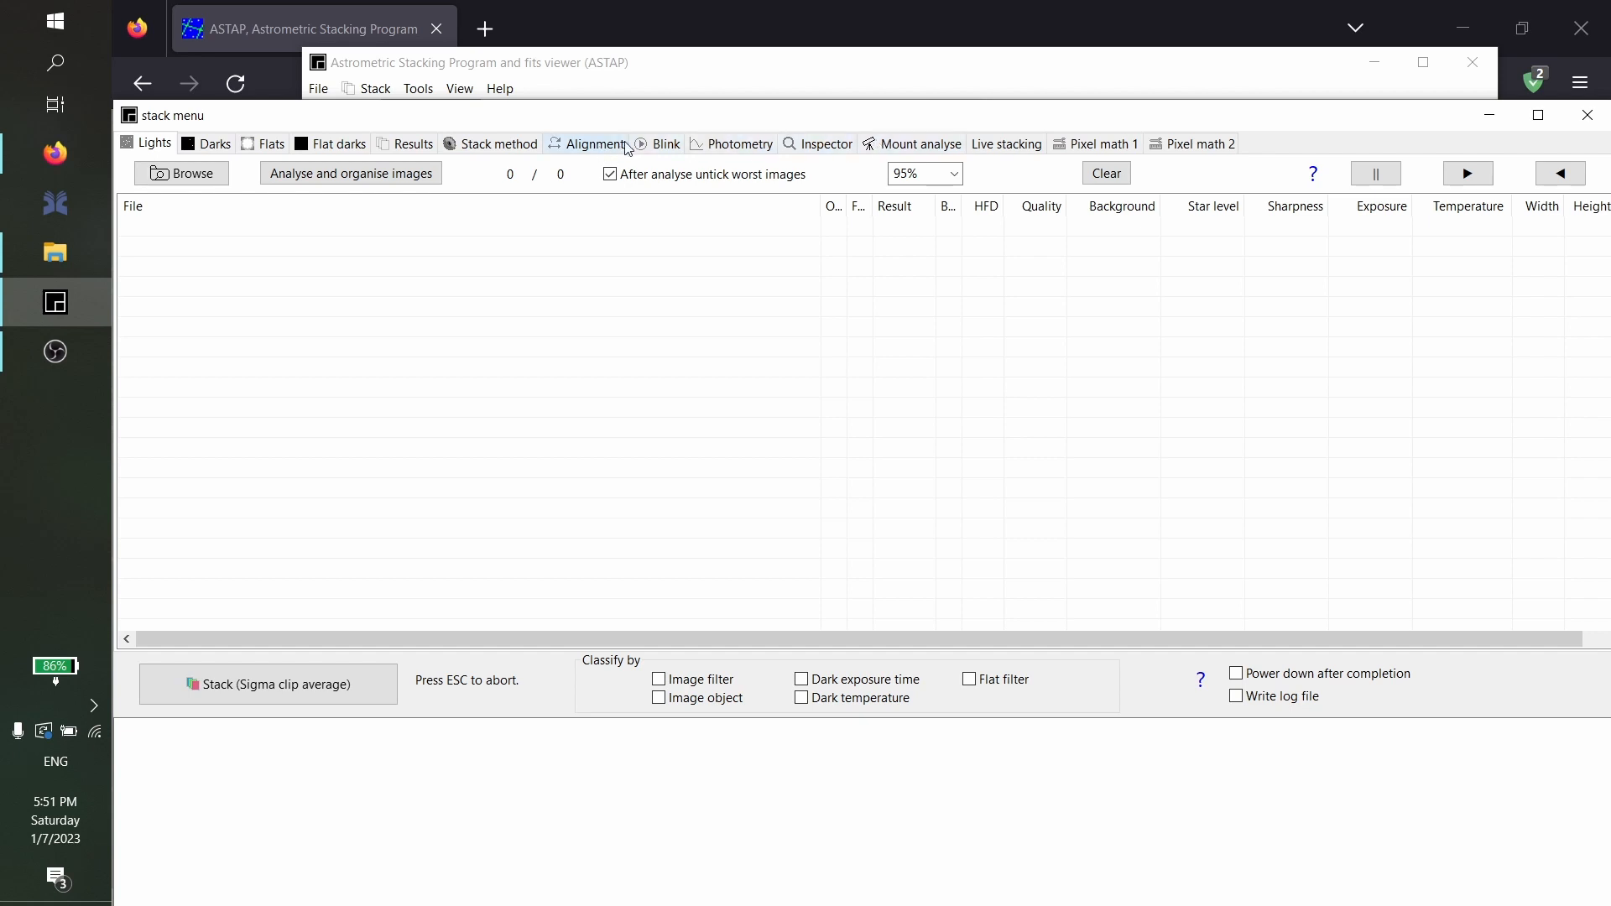
{"action": "left_click", "coordinate": [593, 146]}
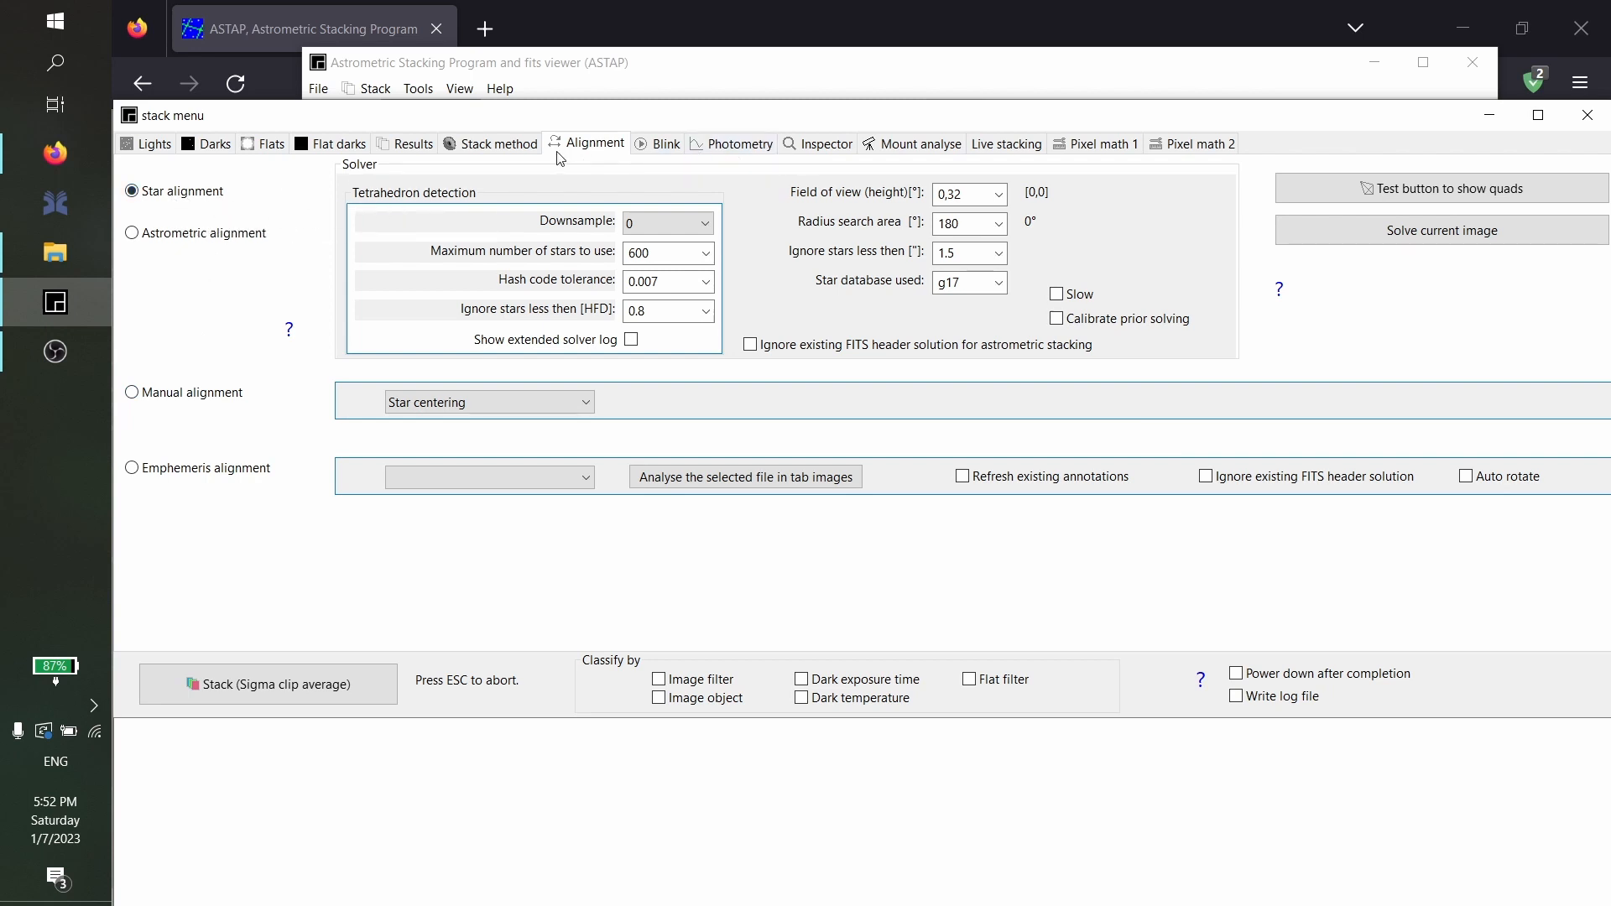
{"action": "left_click", "coordinate": [475, 149]}
Load all CR2 images from the lights folder of "20220925 orion second try" into the lights list
{"action": "left_click", "coordinate": [146, 144]}
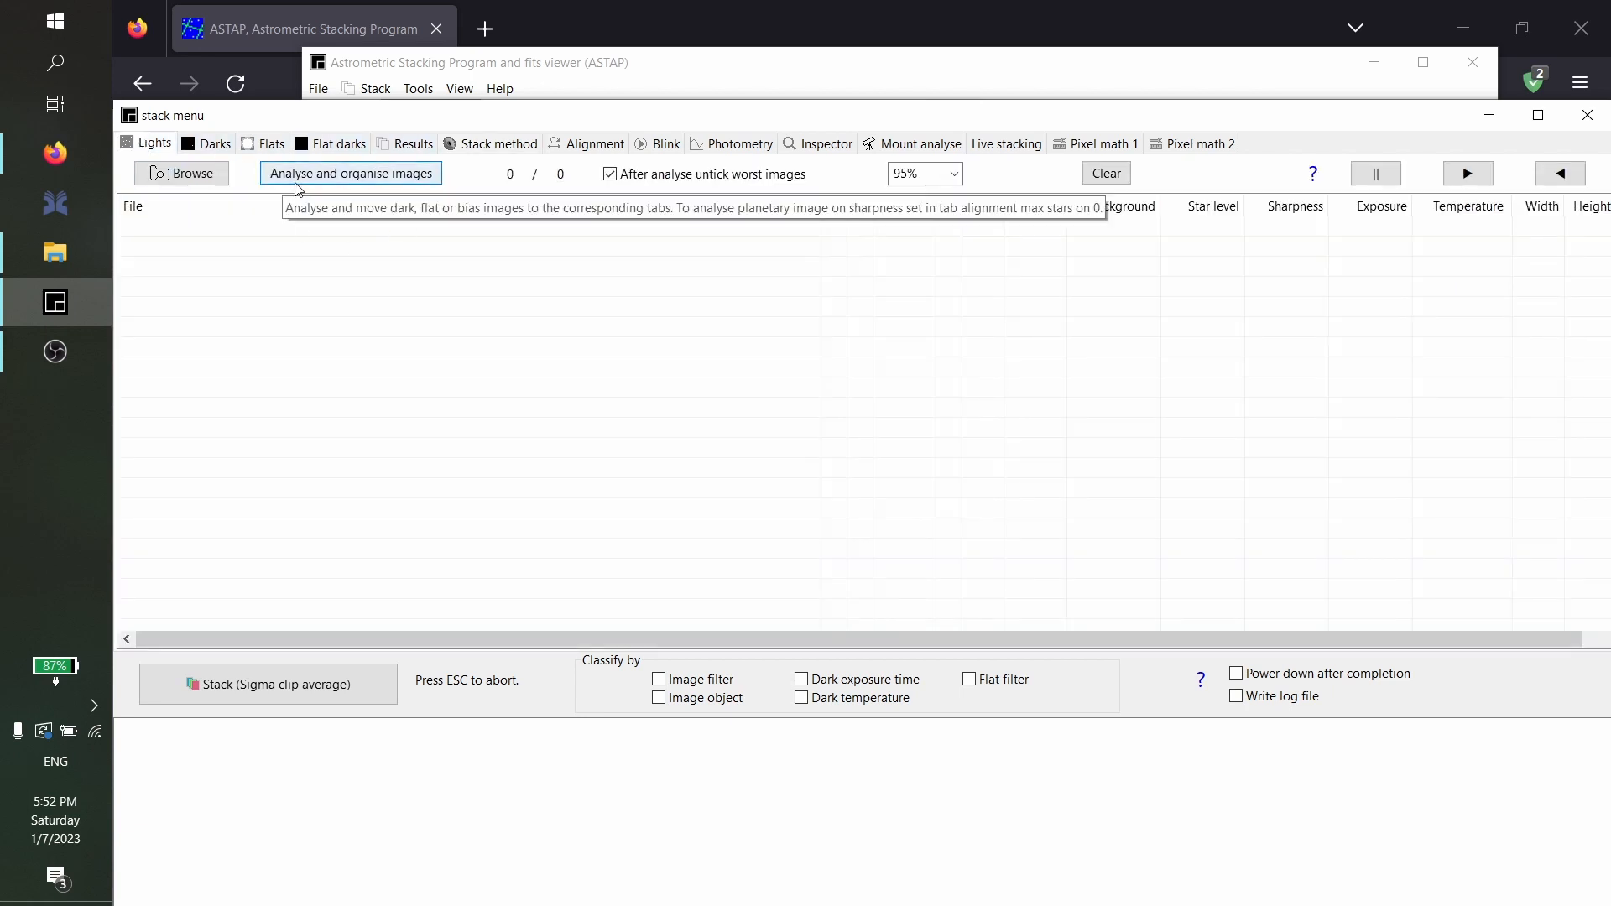
{"action": "left_click", "coordinate": [193, 176]}
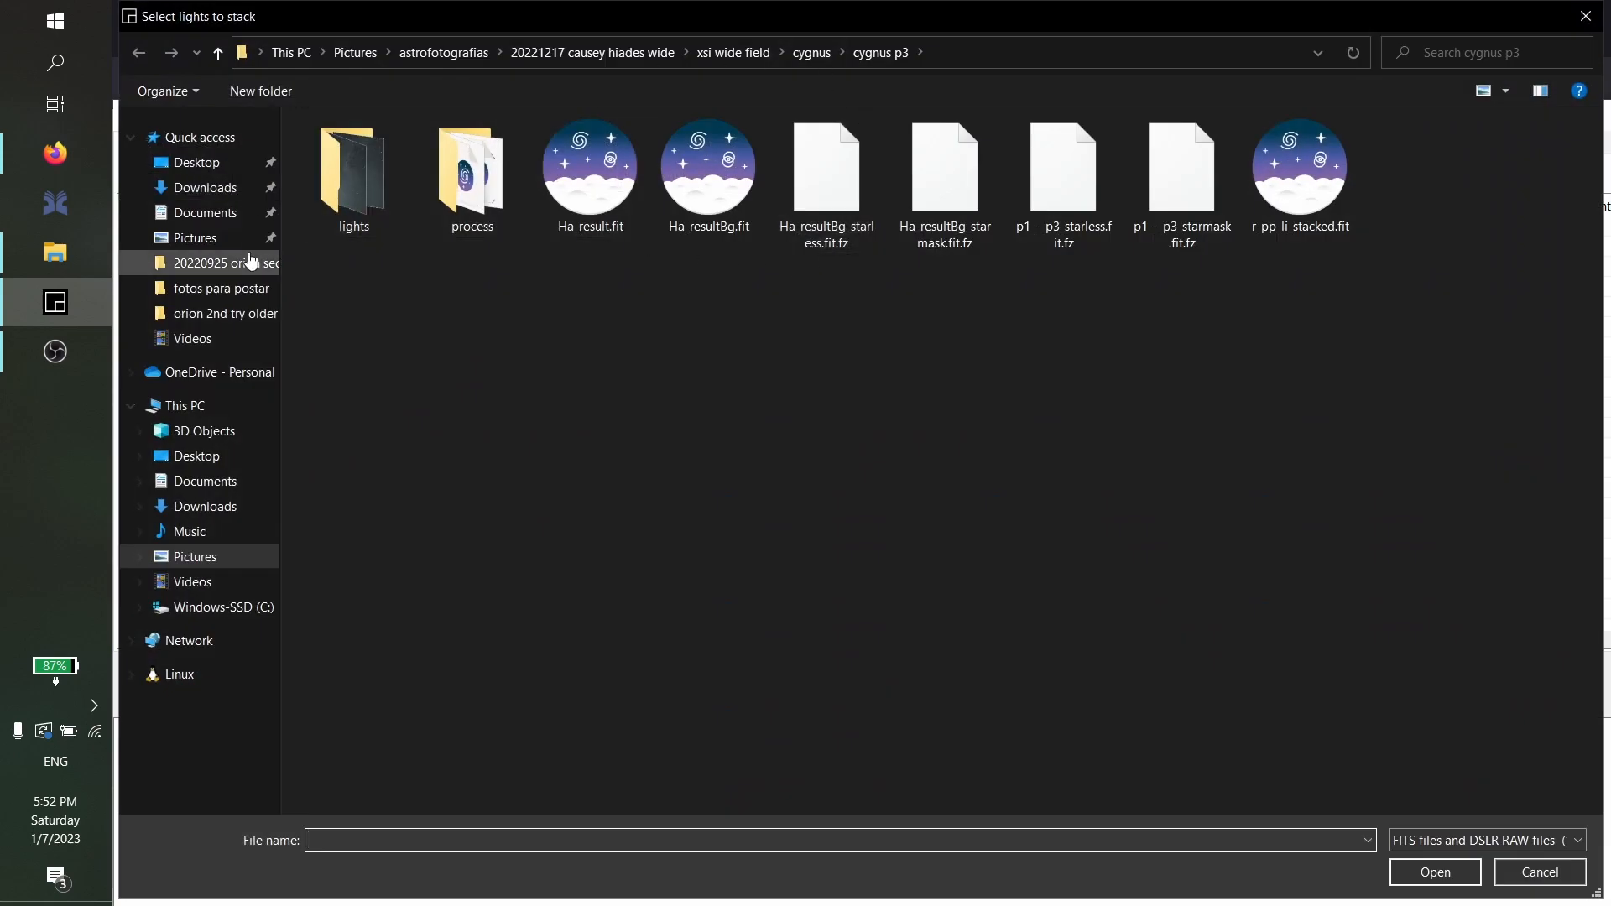
{"action": "left_click", "coordinate": [222, 314]}
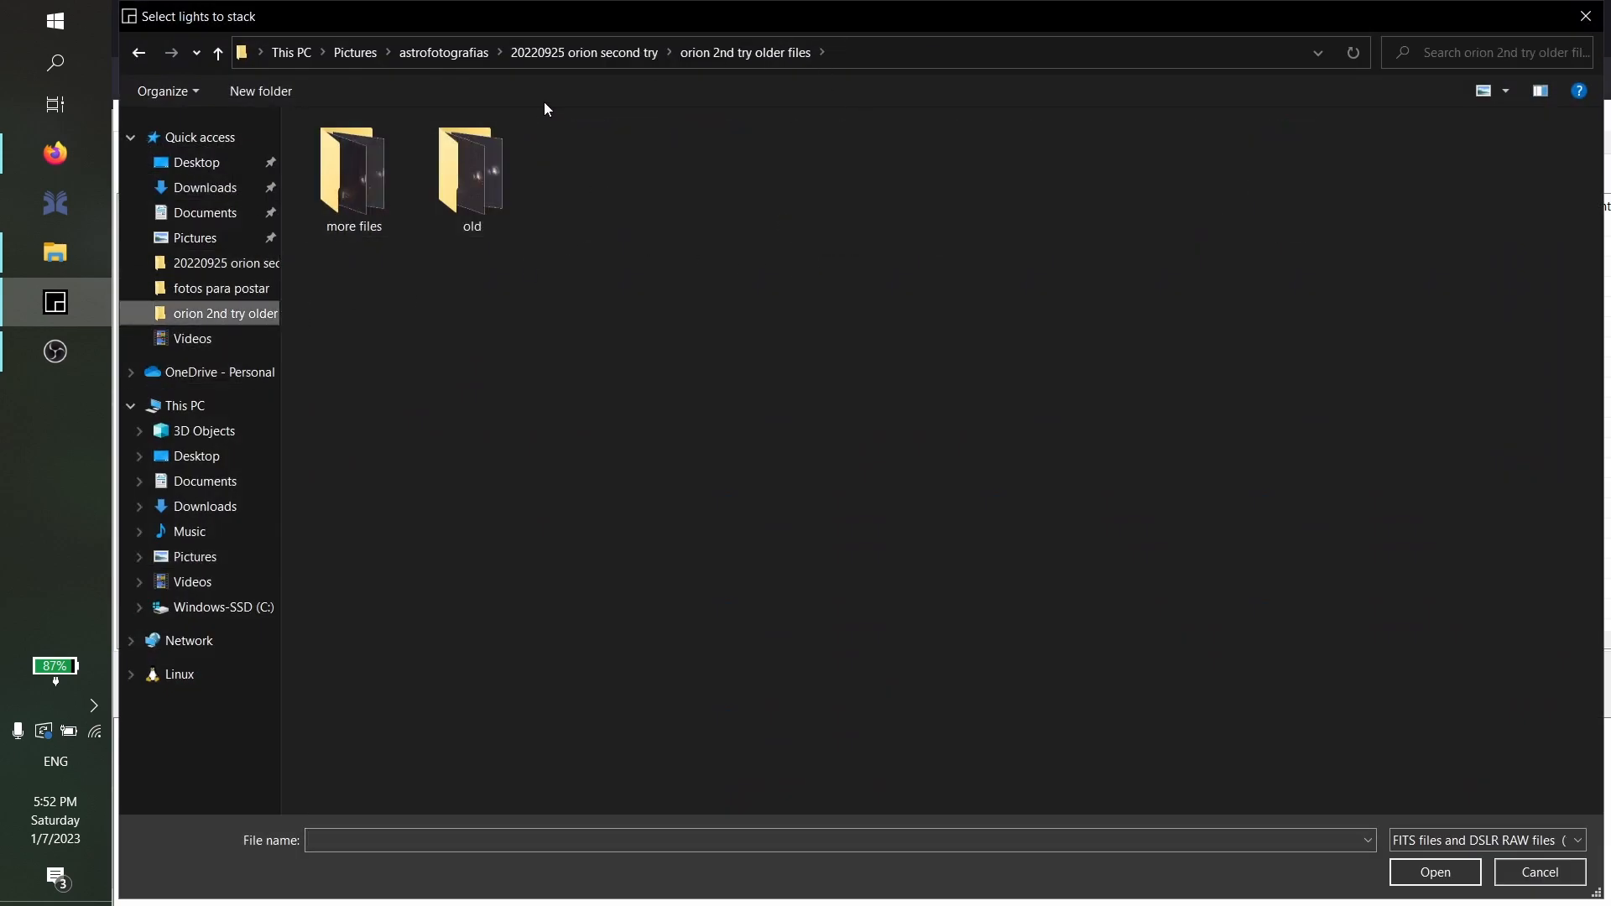
{"action": "left_click", "coordinate": [622, 54]}
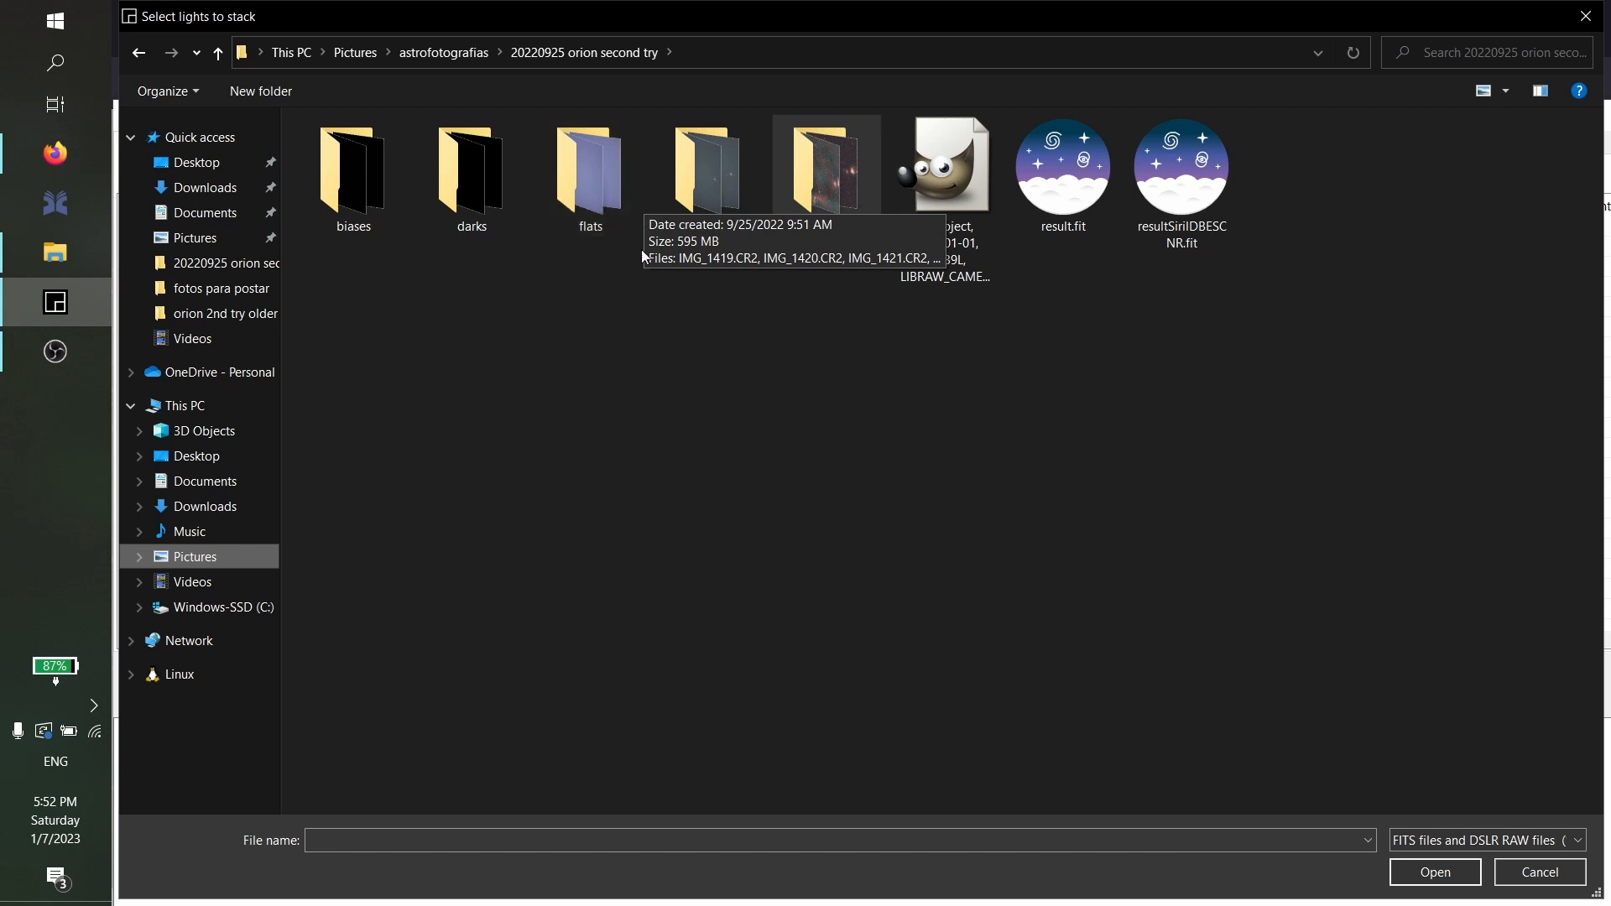
{"action": "double_click", "coordinate": [718, 181]}
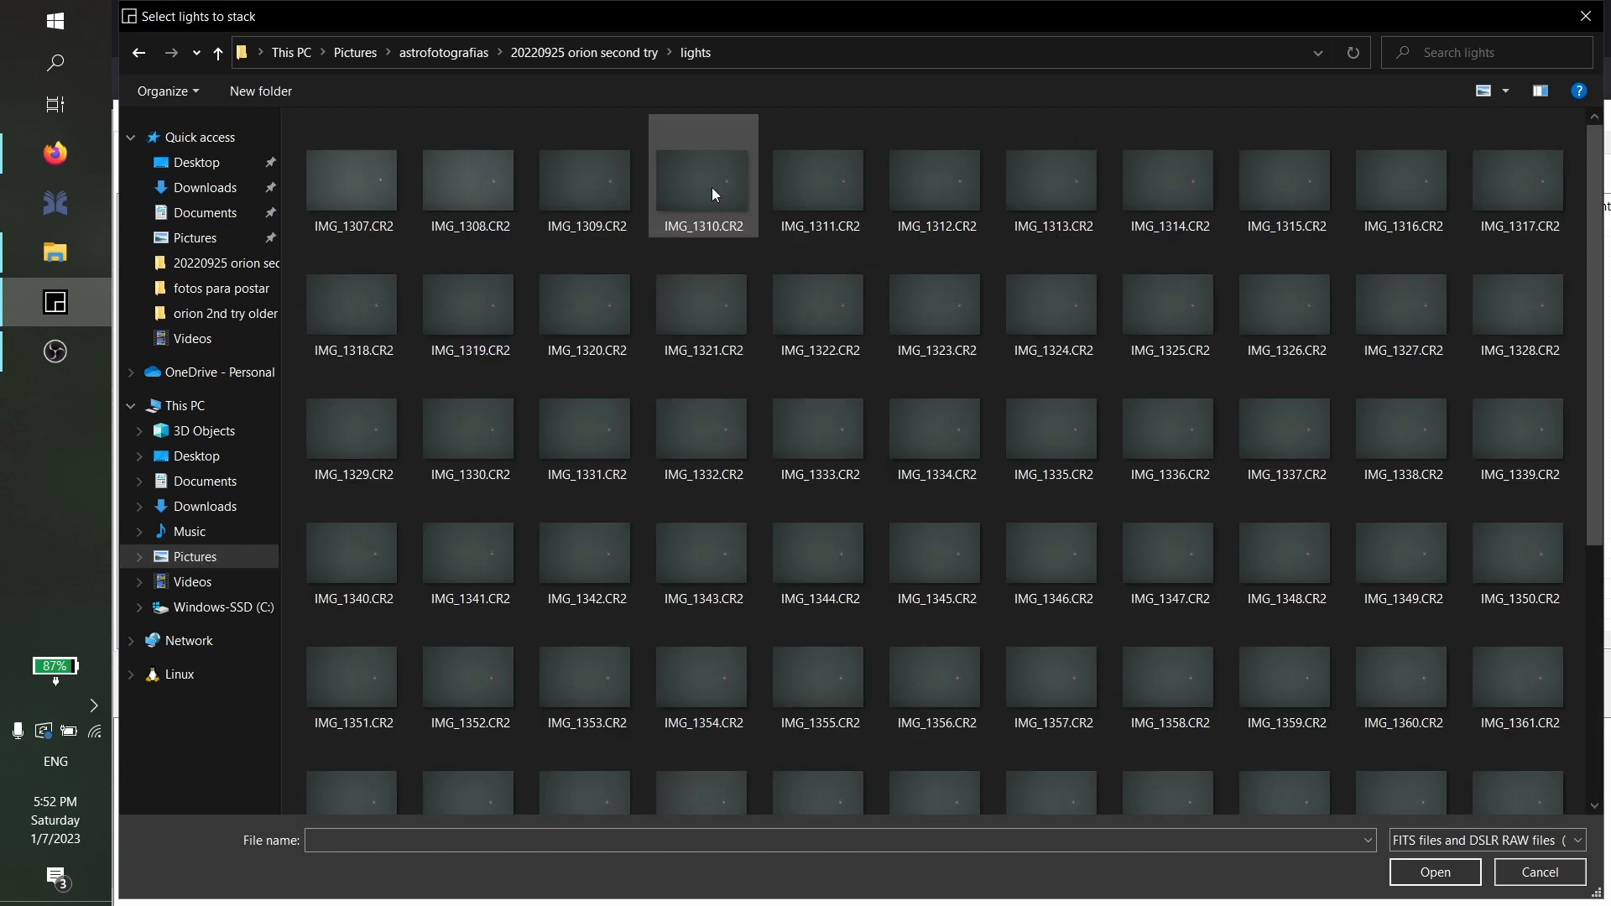
{"action": "left_click", "coordinate": [723, 387]}
{"action": "key", "text": "ctrl+a"}
{"action": "scroll", "coordinate": [1193, 607], "scroll_direction": "down", "scroll_amount": 1}
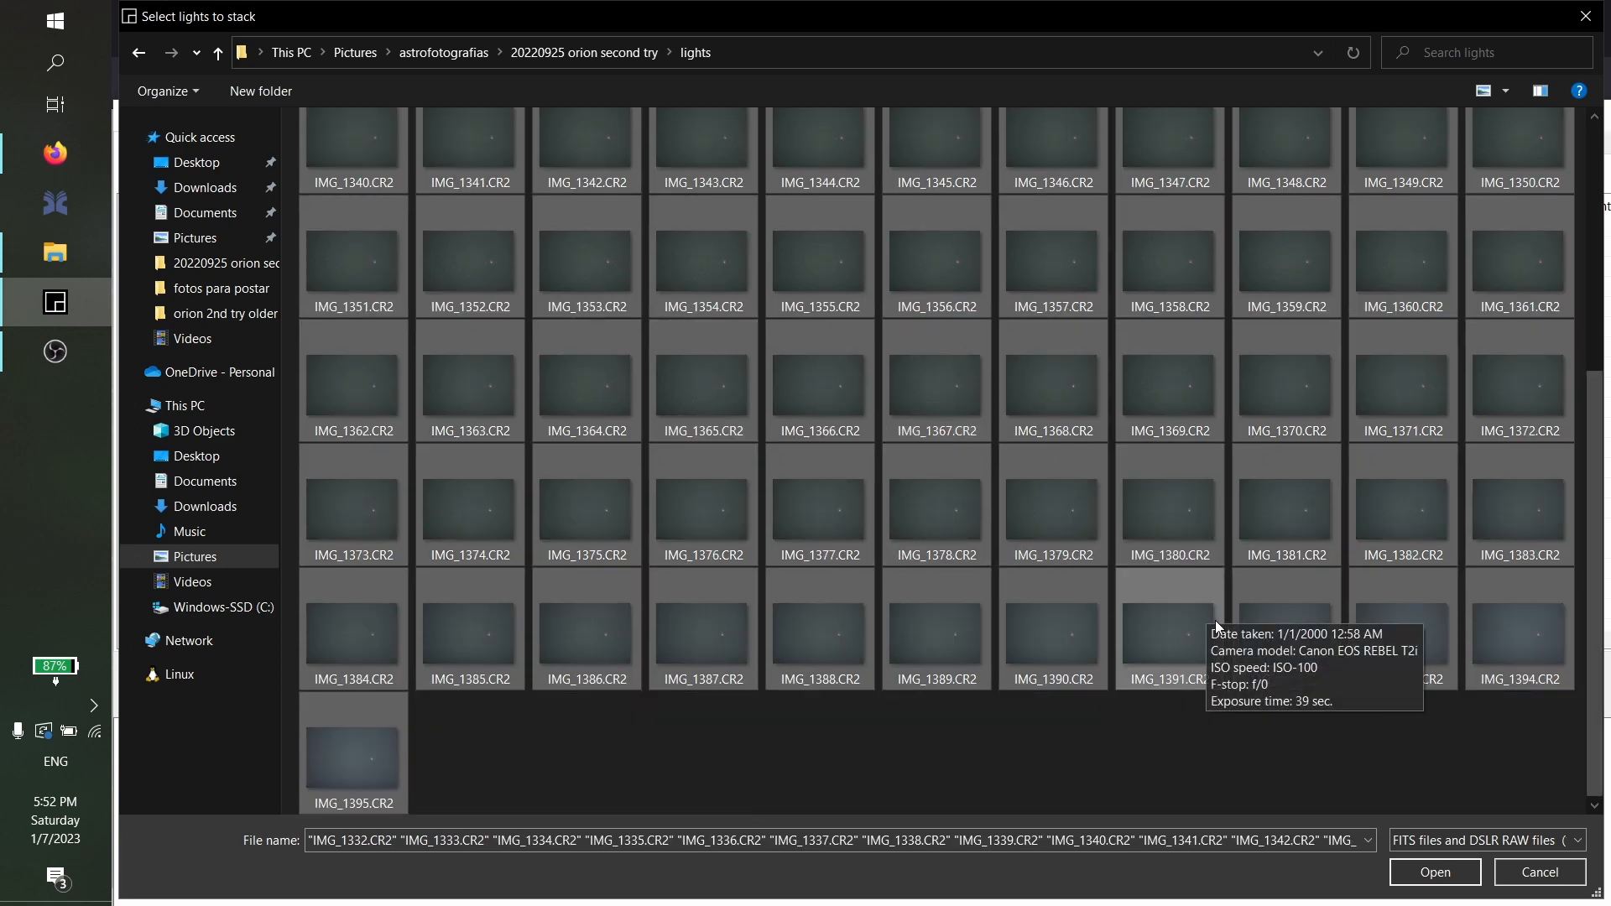
{"action": "left_click", "coordinate": [1432, 869]}
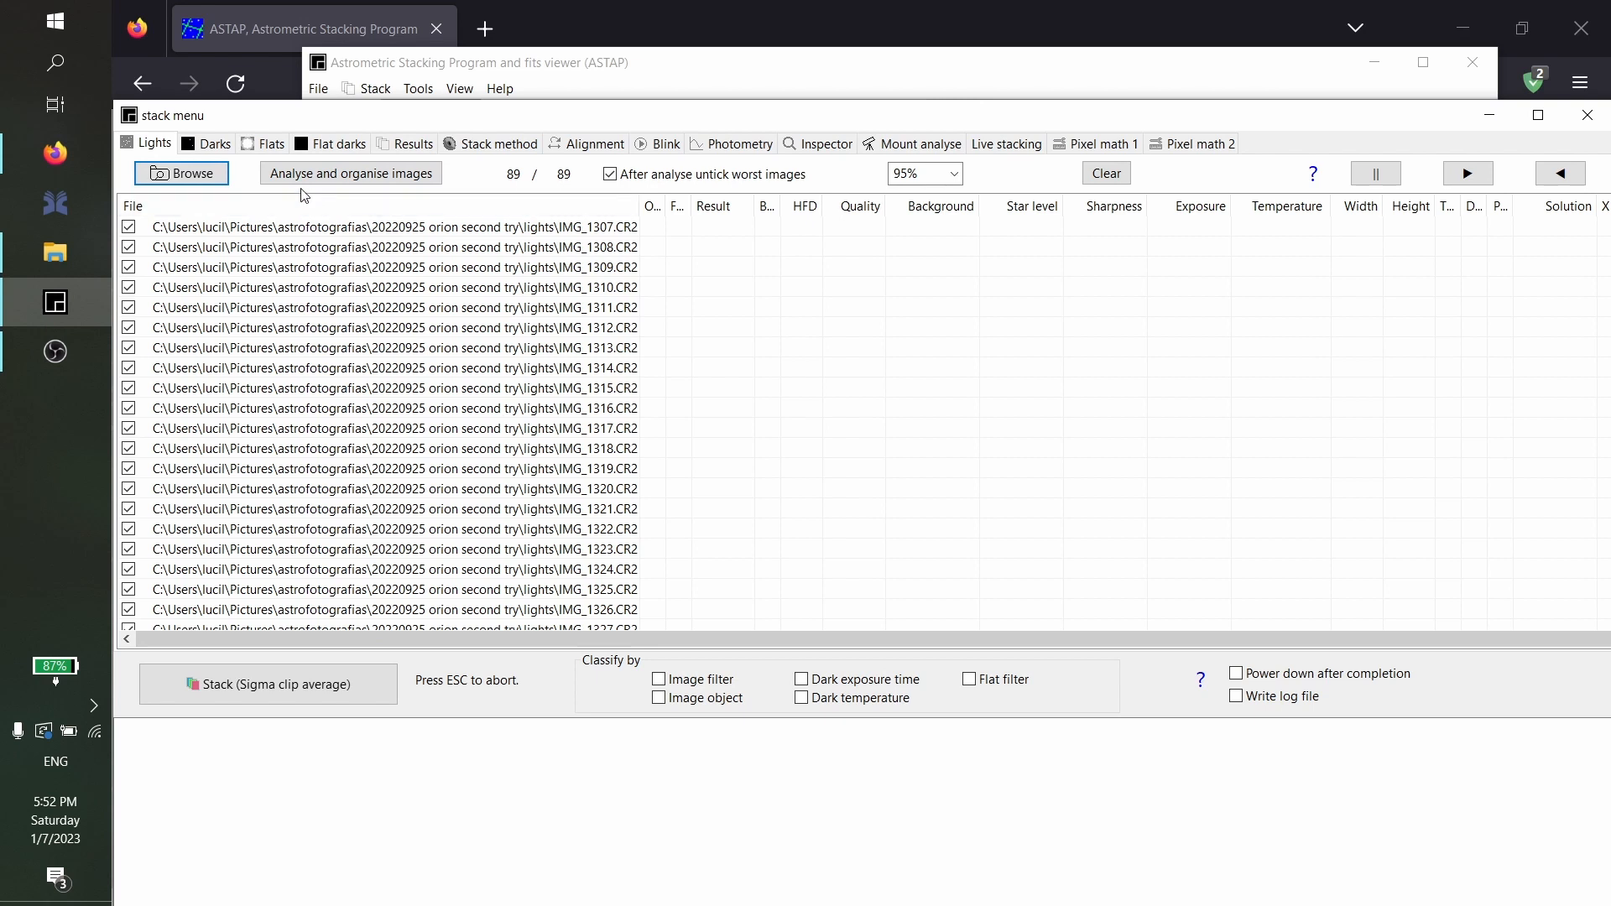
Analyse and organise the loaded light images, and check the list as the CR2 files are converted to FITS
{"action": "left_click", "coordinate": [402, 174]}
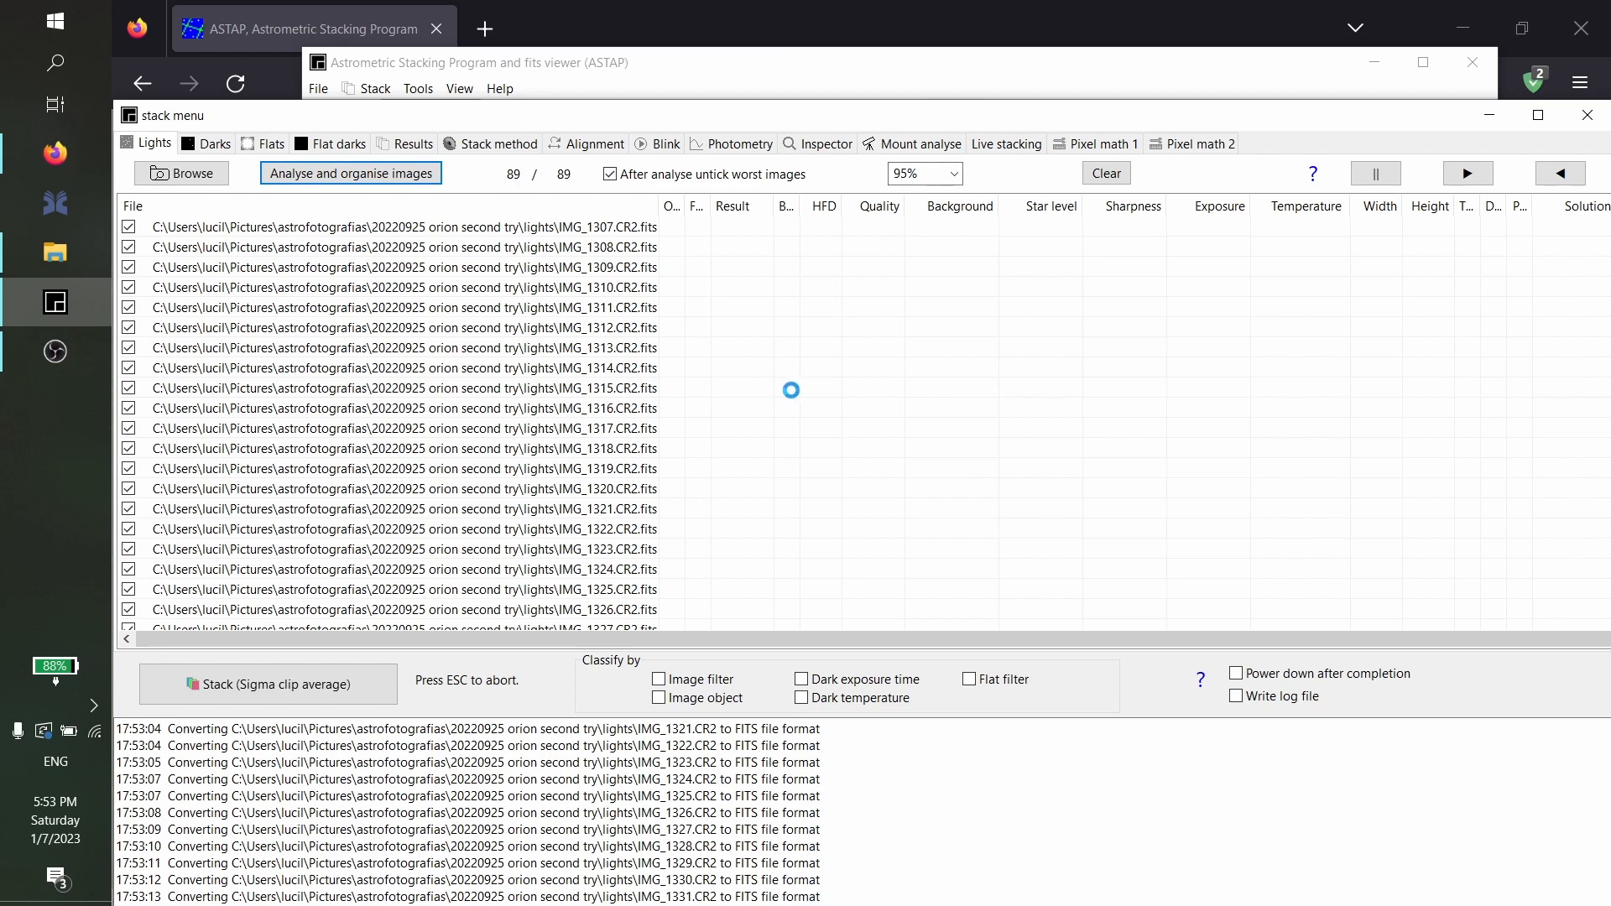
{"action": "scroll", "coordinate": [747, 390], "scroll_direction": "down", "scroll_amount": 5}
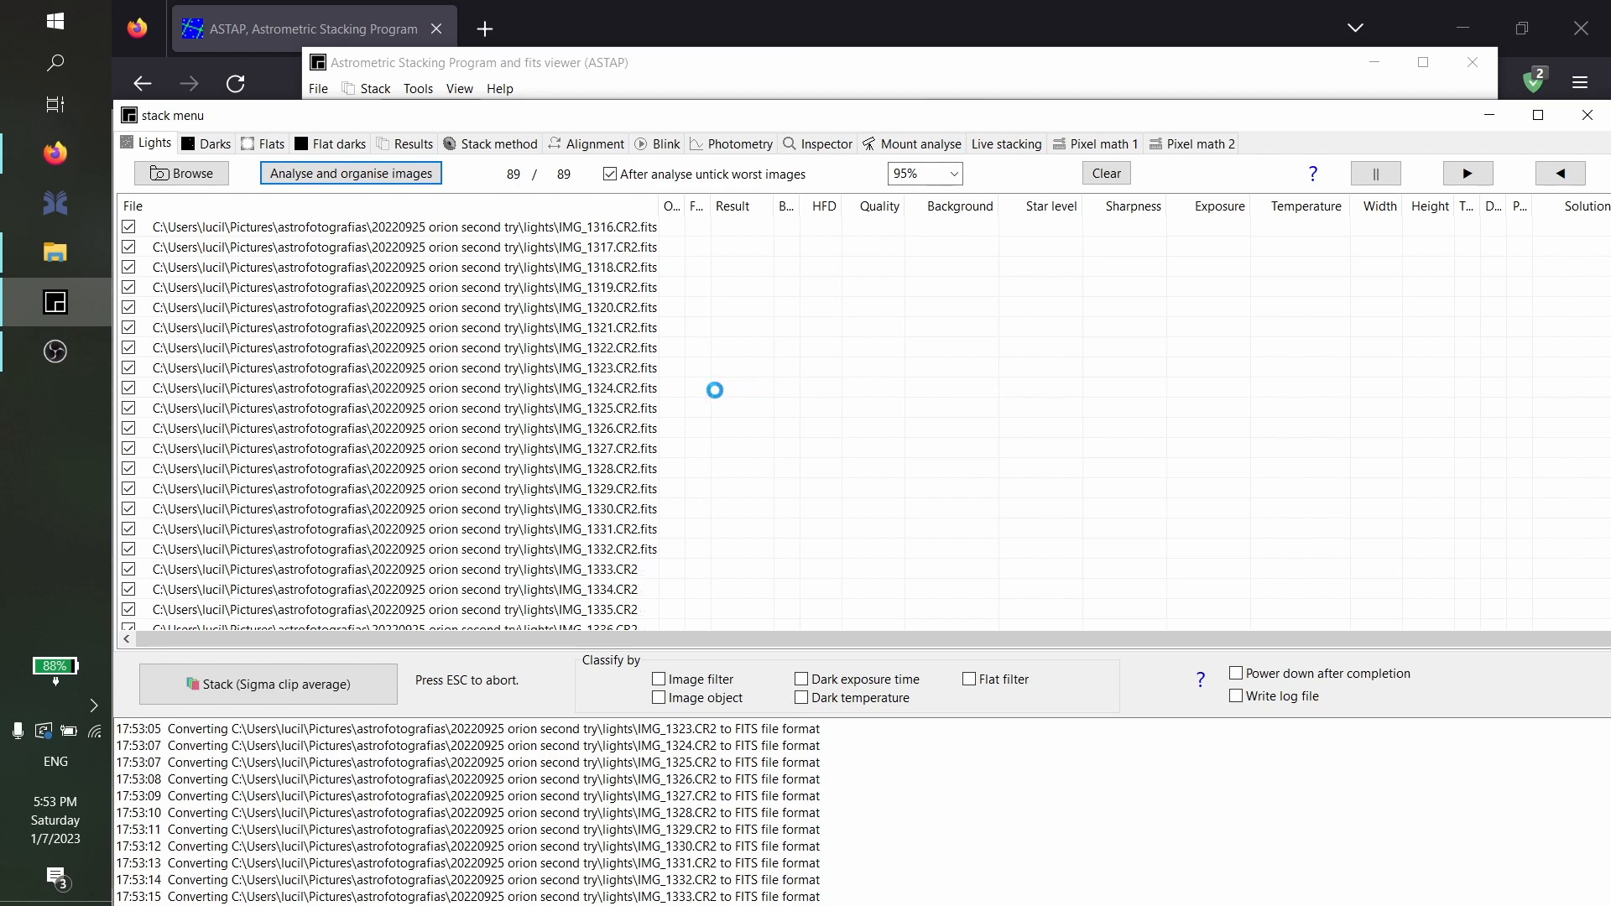
{"action": "scroll", "coordinate": [715, 390], "scroll_direction": "down", "scroll_amount": 15}
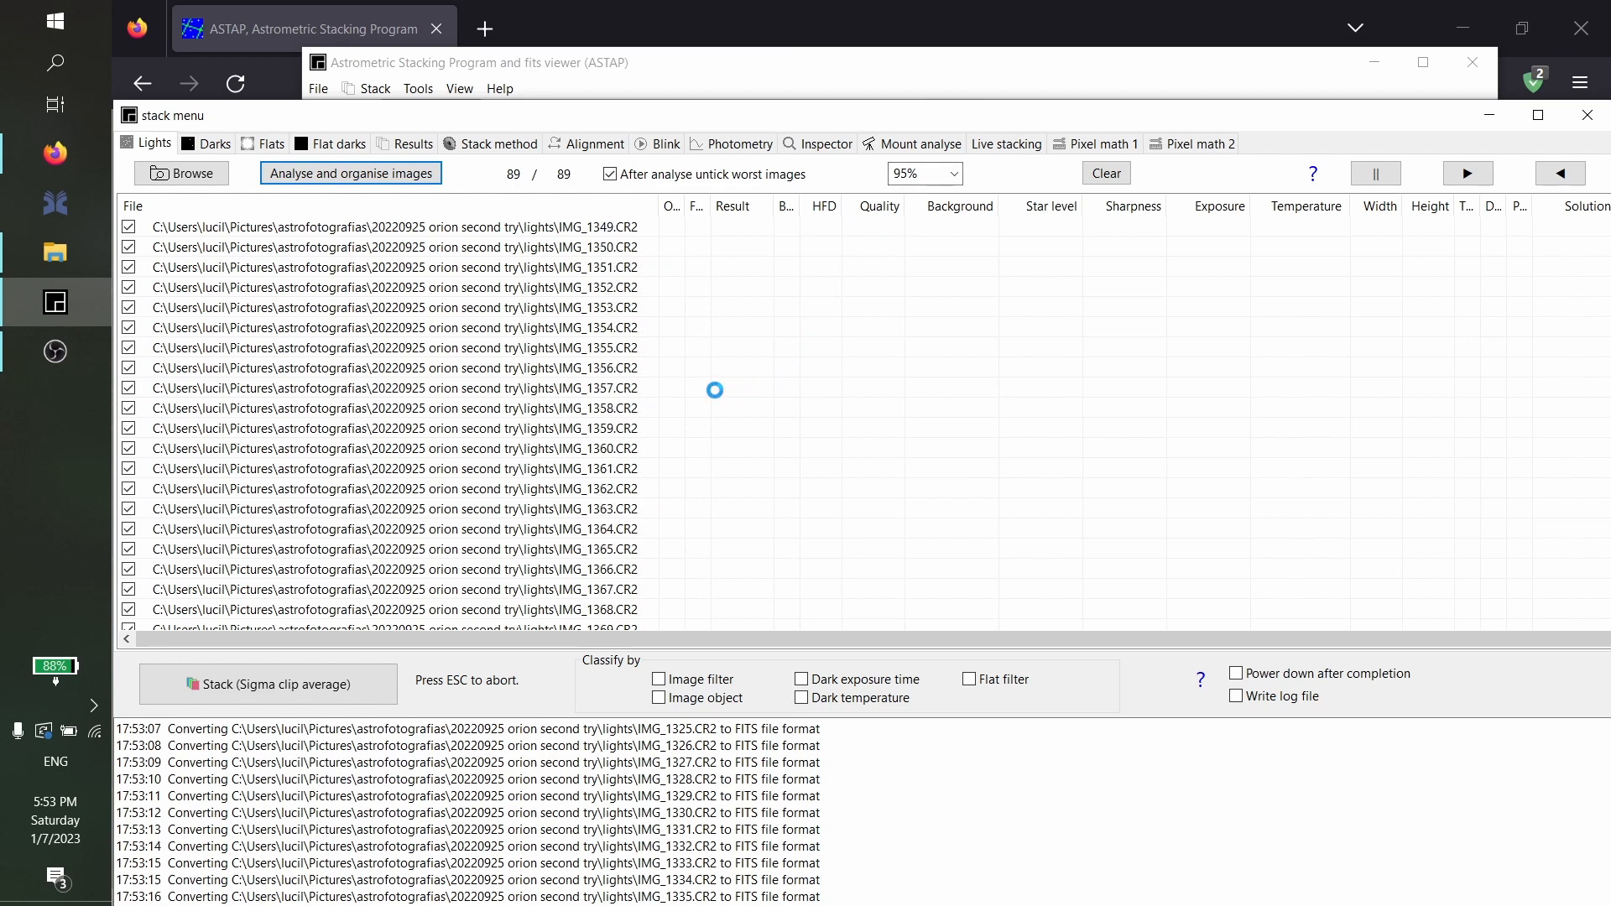
{"action": "scroll", "coordinate": [717, 390], "scroll_direction": "up", "scroll_amount": 15}
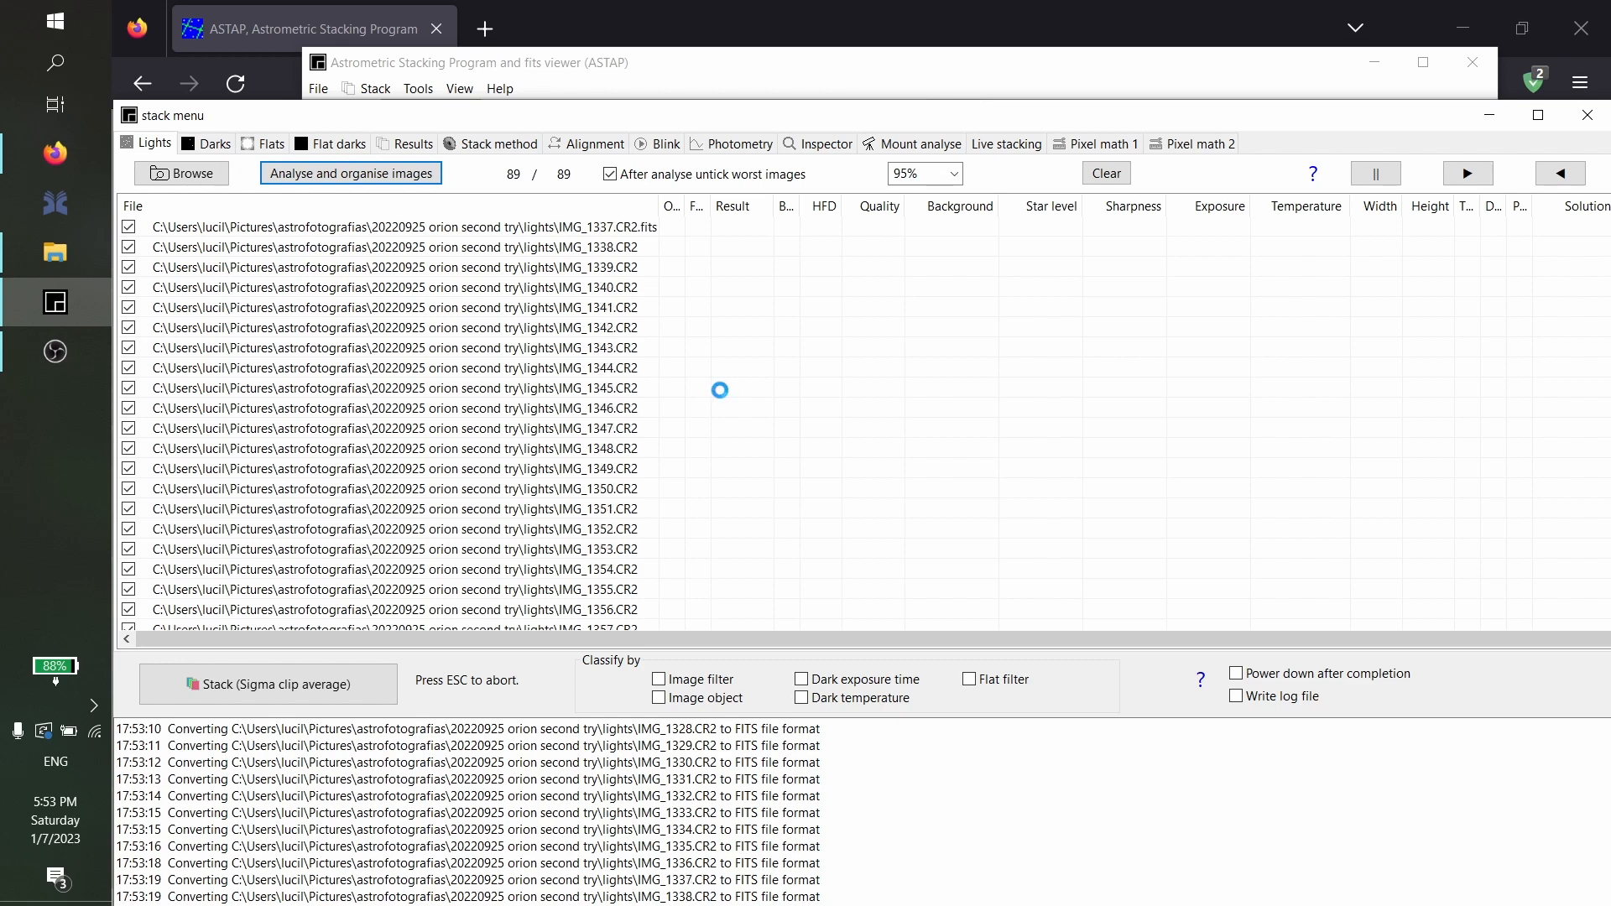
{"action": "scroll", "coordinate": [720, 390], "scroll_direction": "up", "scroll_amount": 5}
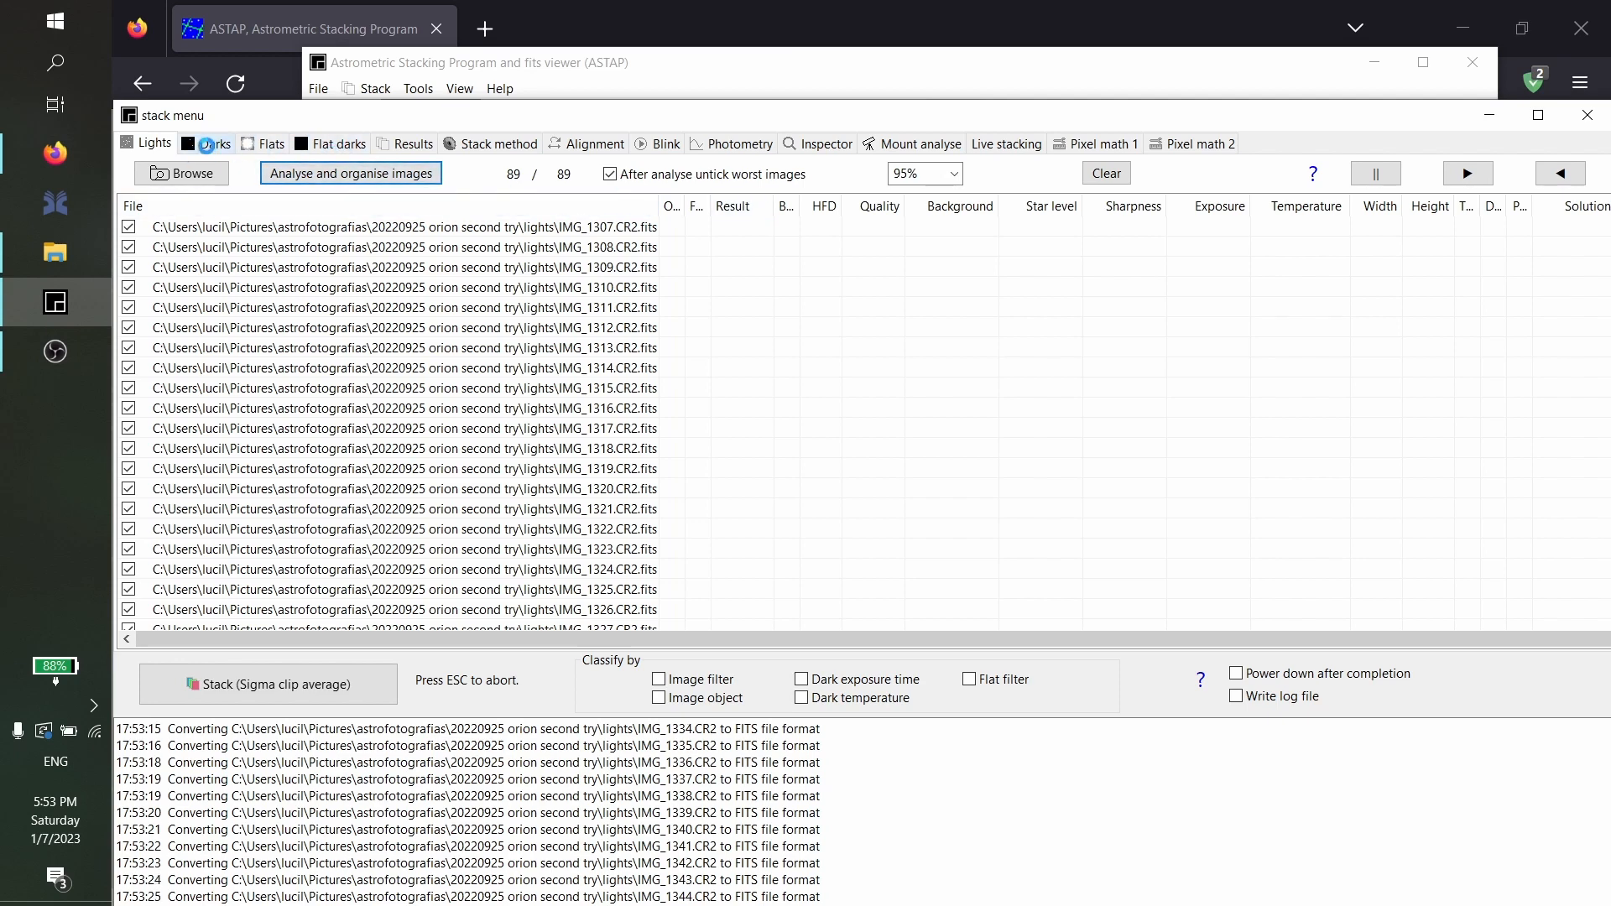
Clear the old master files from the darks and flats lists, and check the flat darks and results lists
{"action": "left_click", "coordinate": [207, 144]}
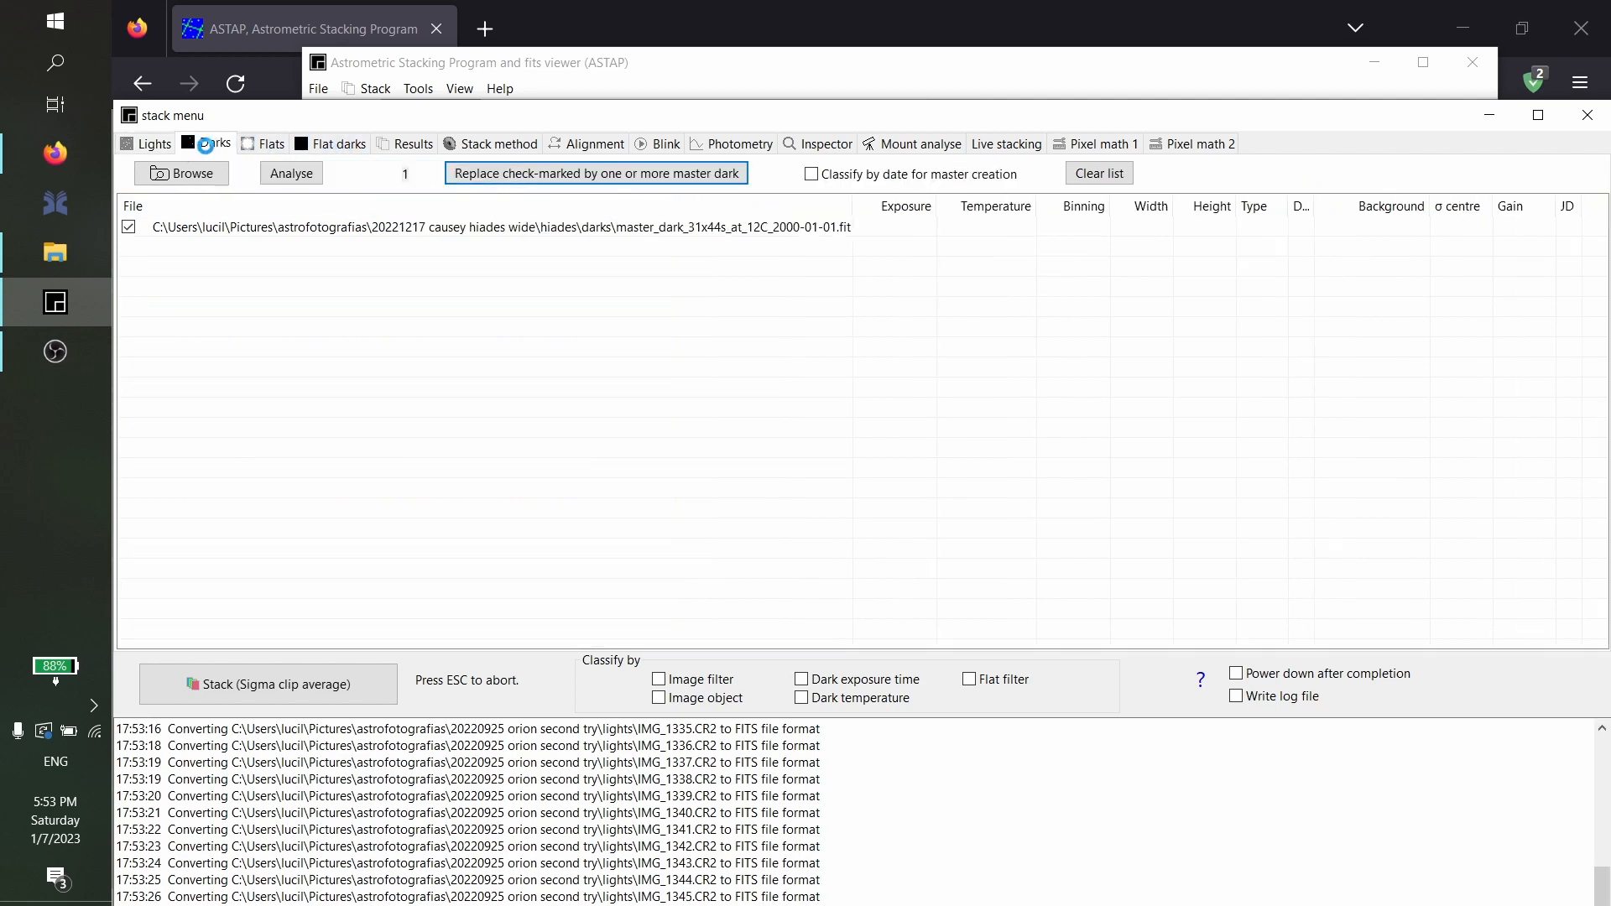
{"action": "left_click", "coordinate": [1091, 173]}
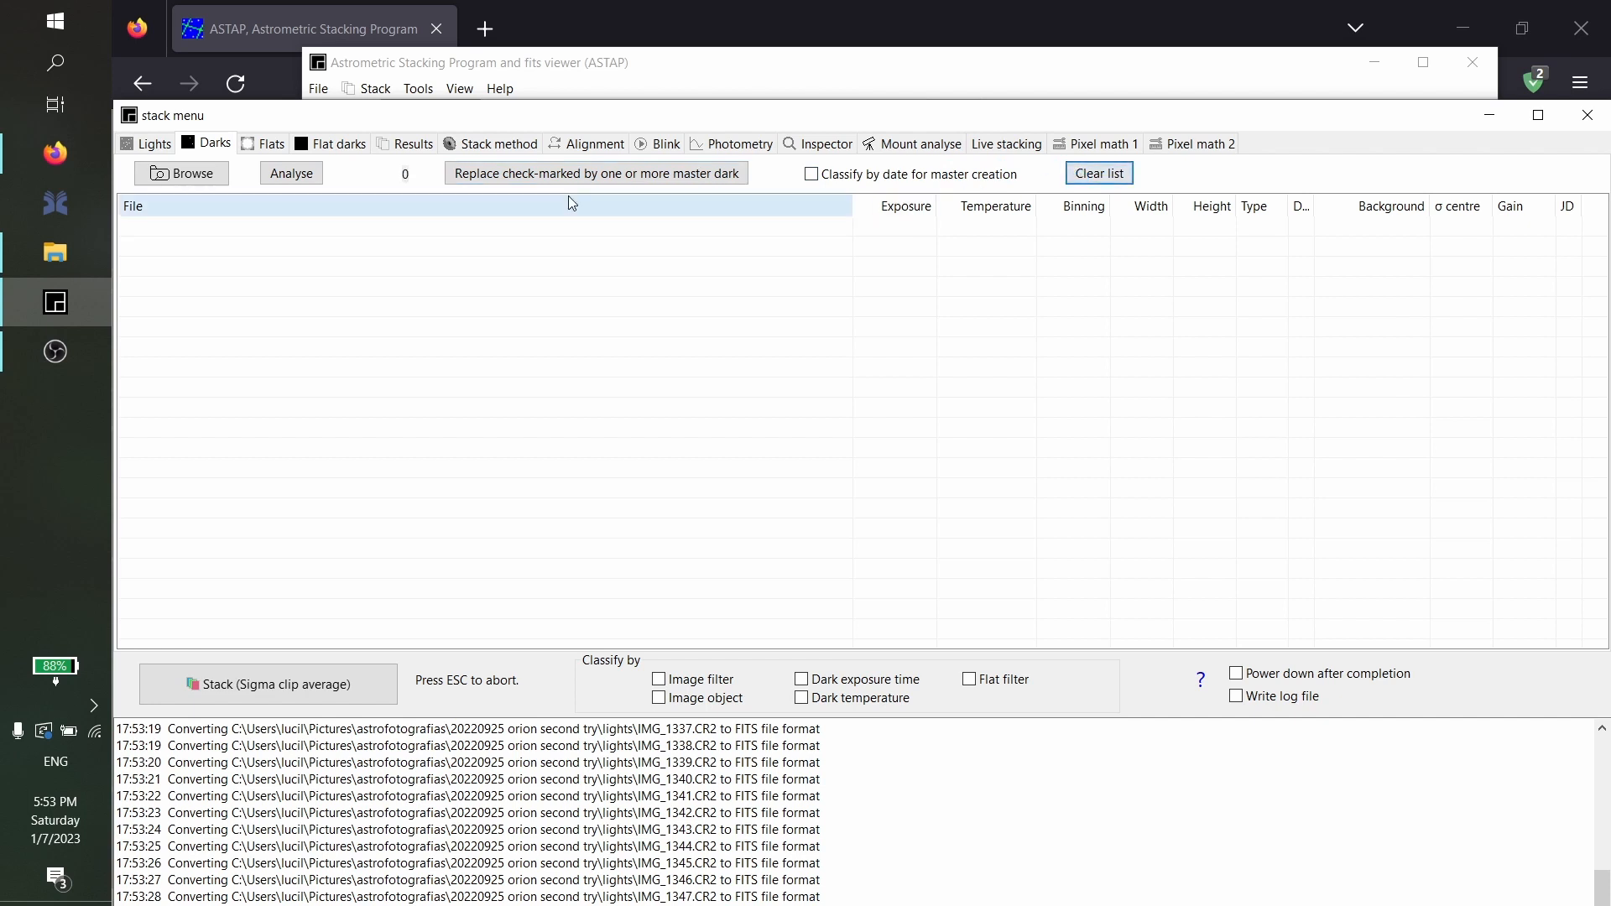
{"action": "left_click", "coordinate": [251, 144]}
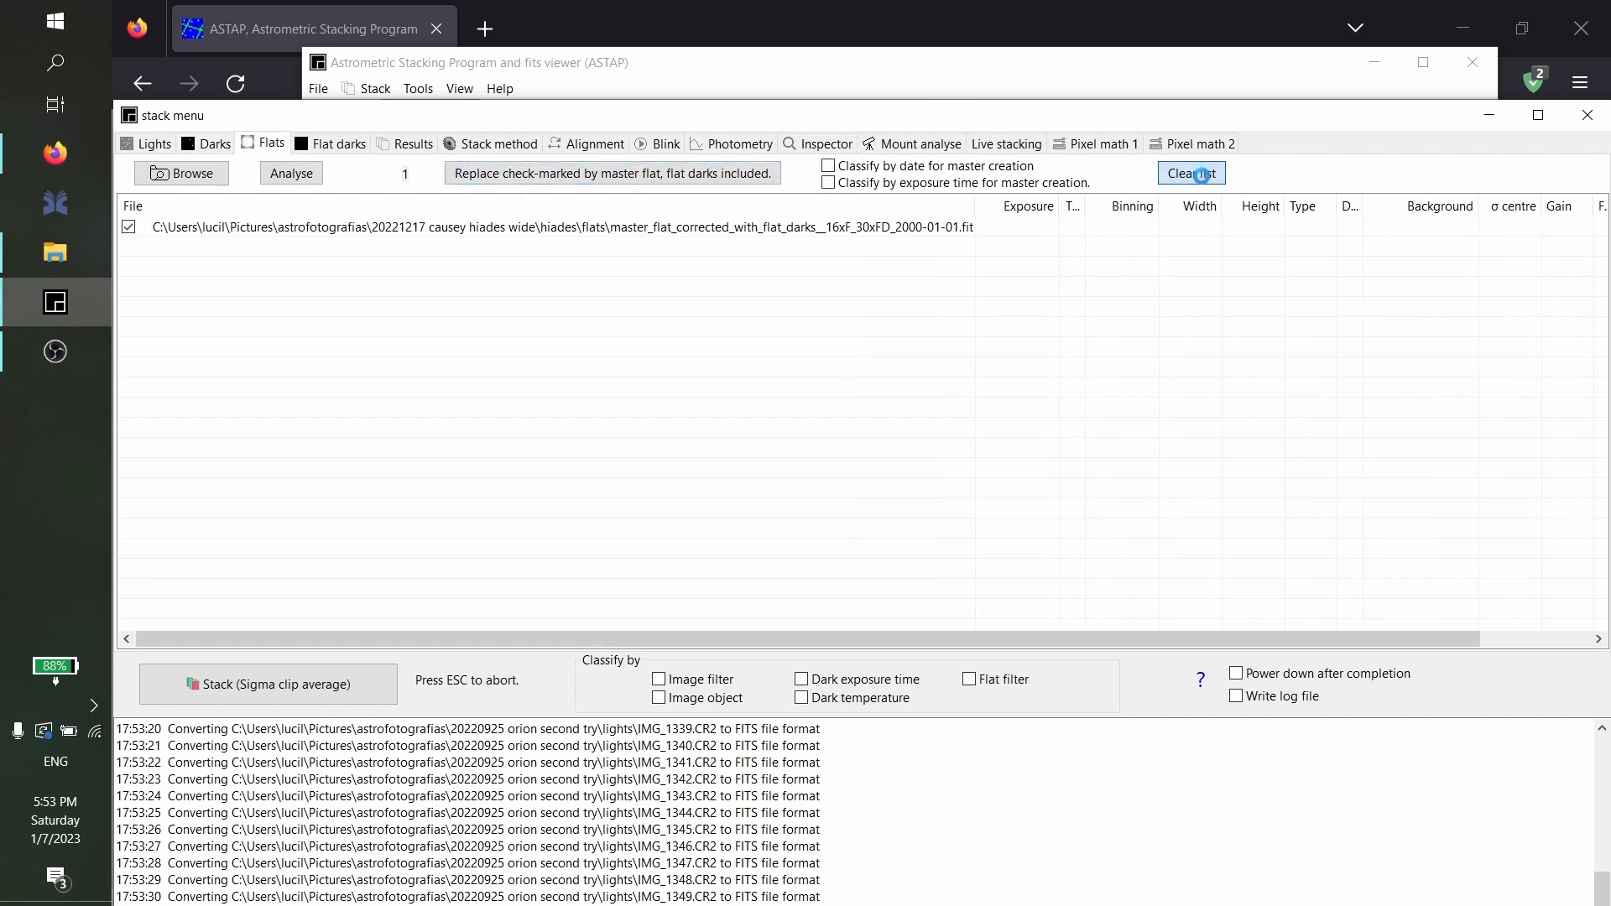
{"action": "left_click", "coordinate": [1191, 174]}
{"action": "left_click", "coordinate": [331, 143]}
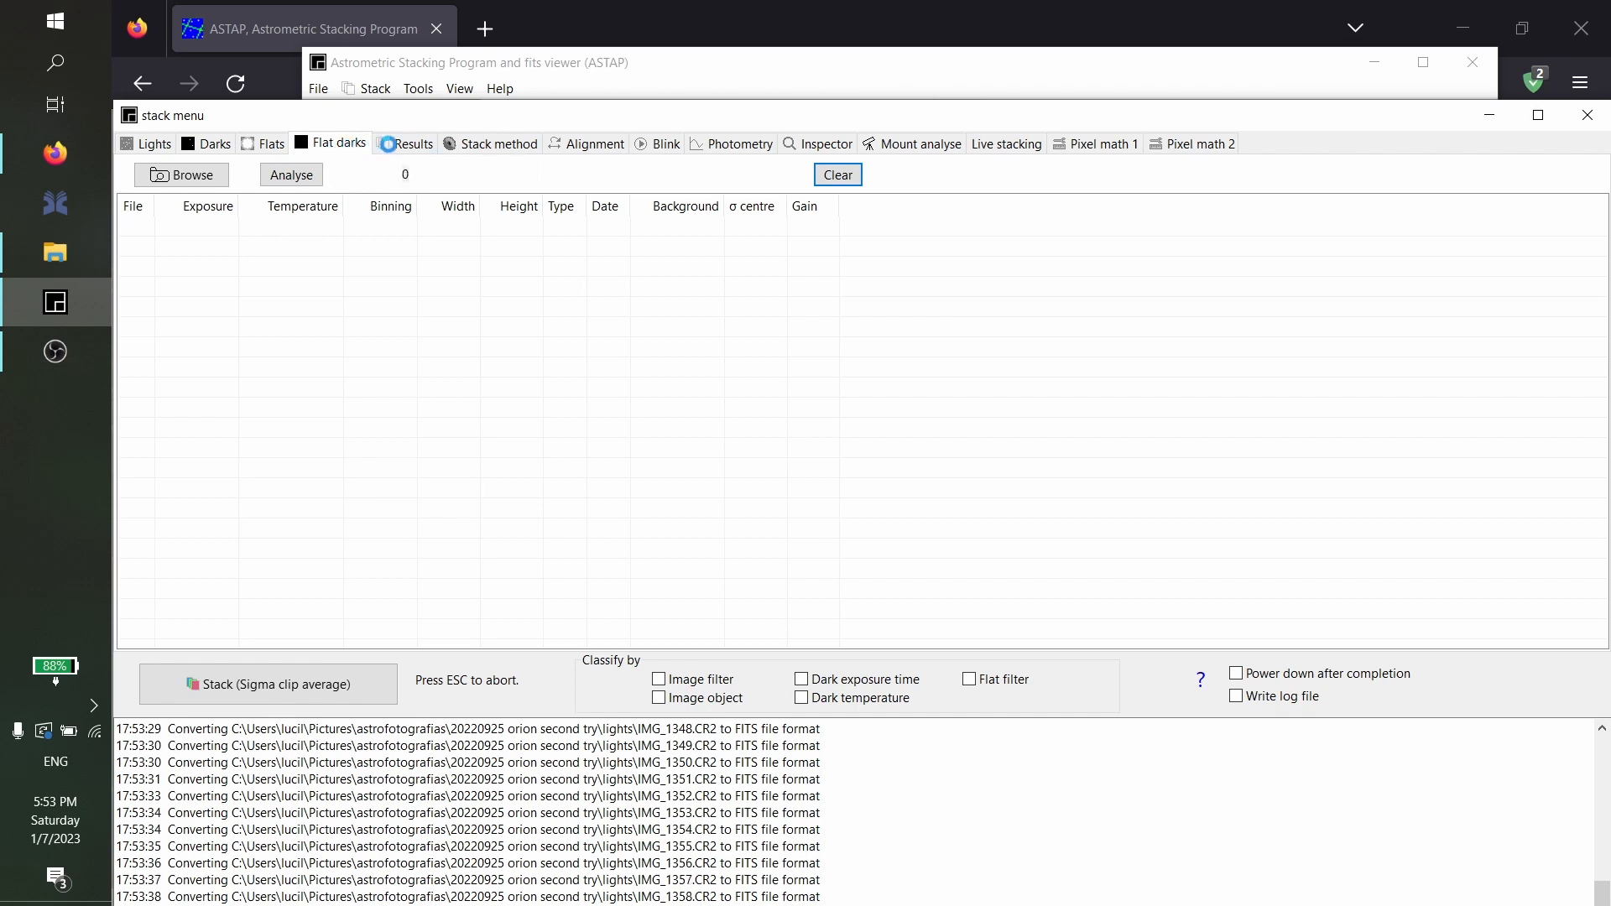
{"action": "left_click", "coordinate": [402, 143]}
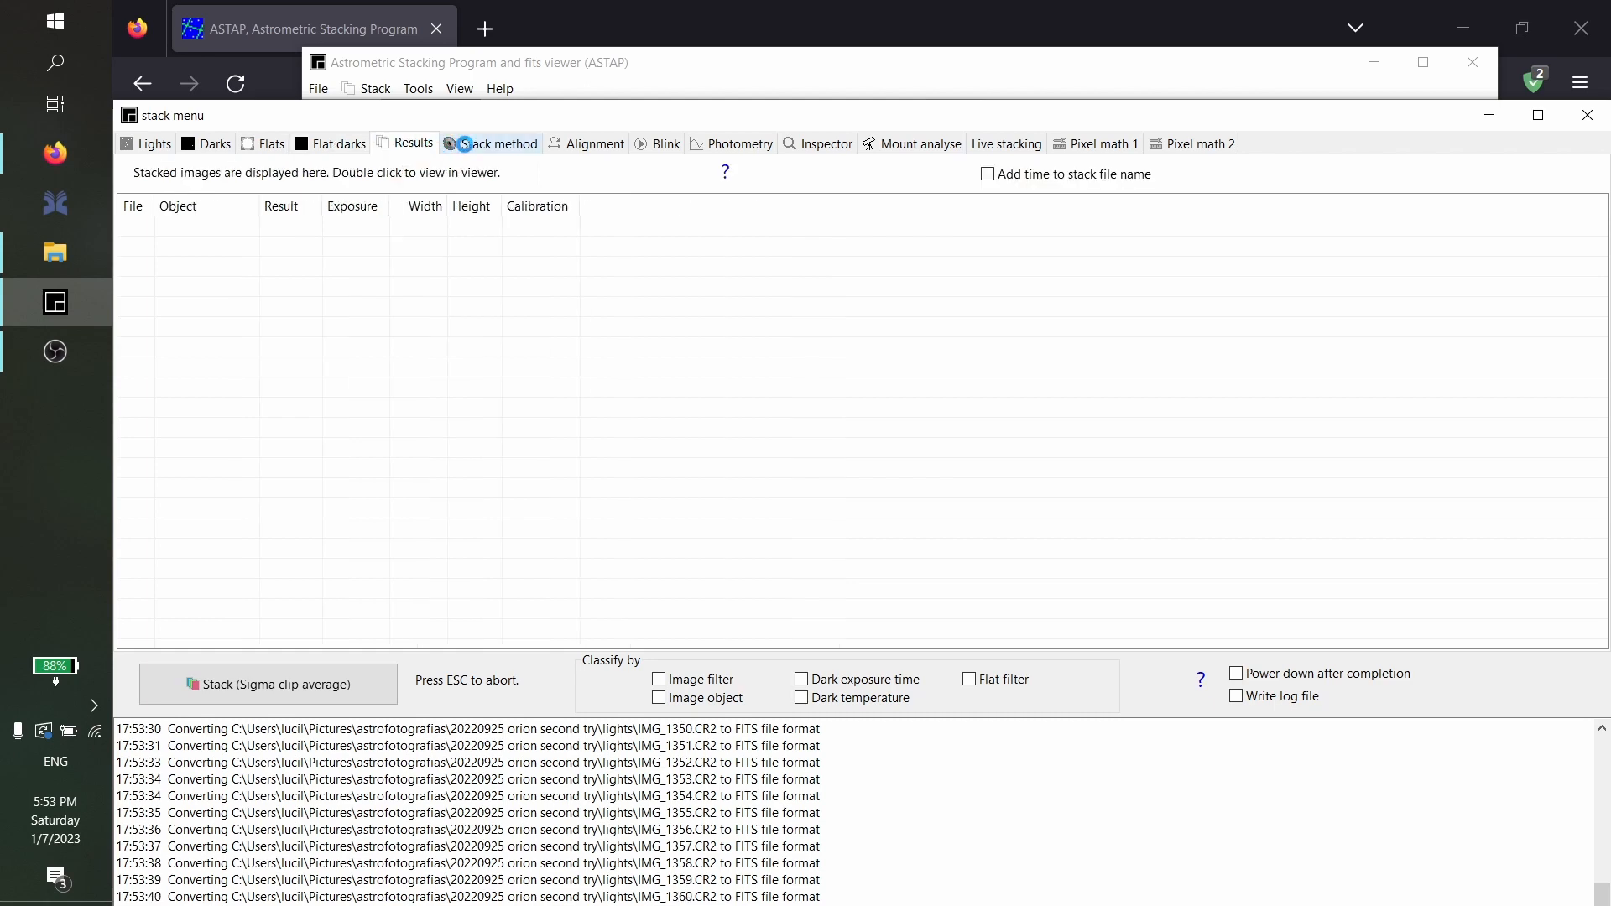
Review the stack method settings, and check the quality columns of the analysed images in the lights list
{"action": "left_click", "coordinate": [479, 143]}
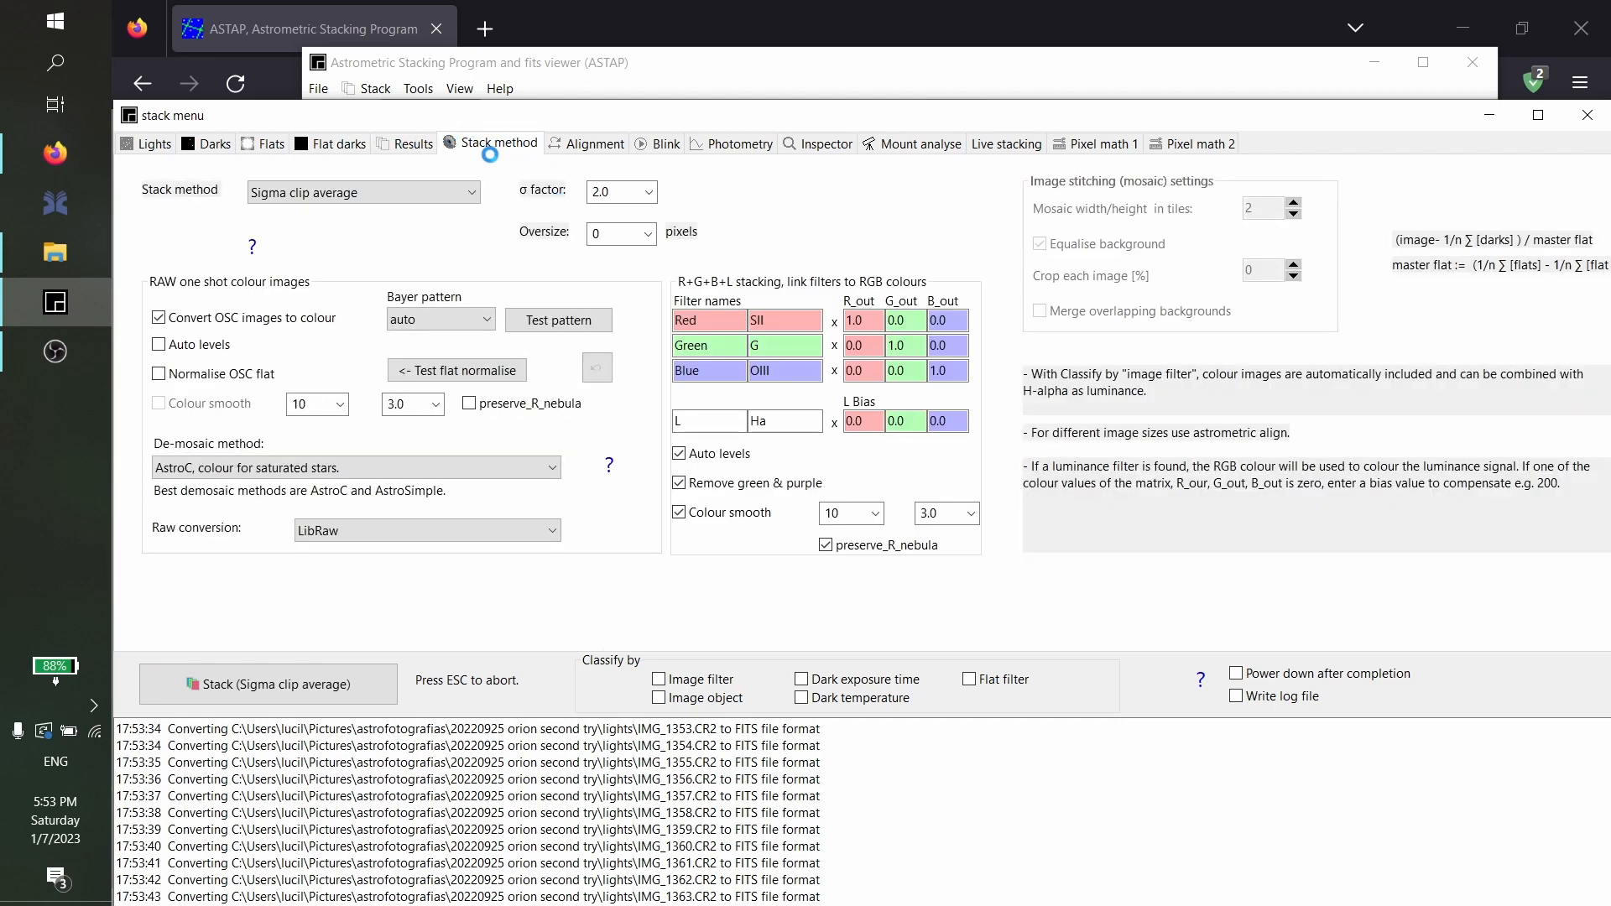
{"action": "left_click", "coordinate": [146, 141]}
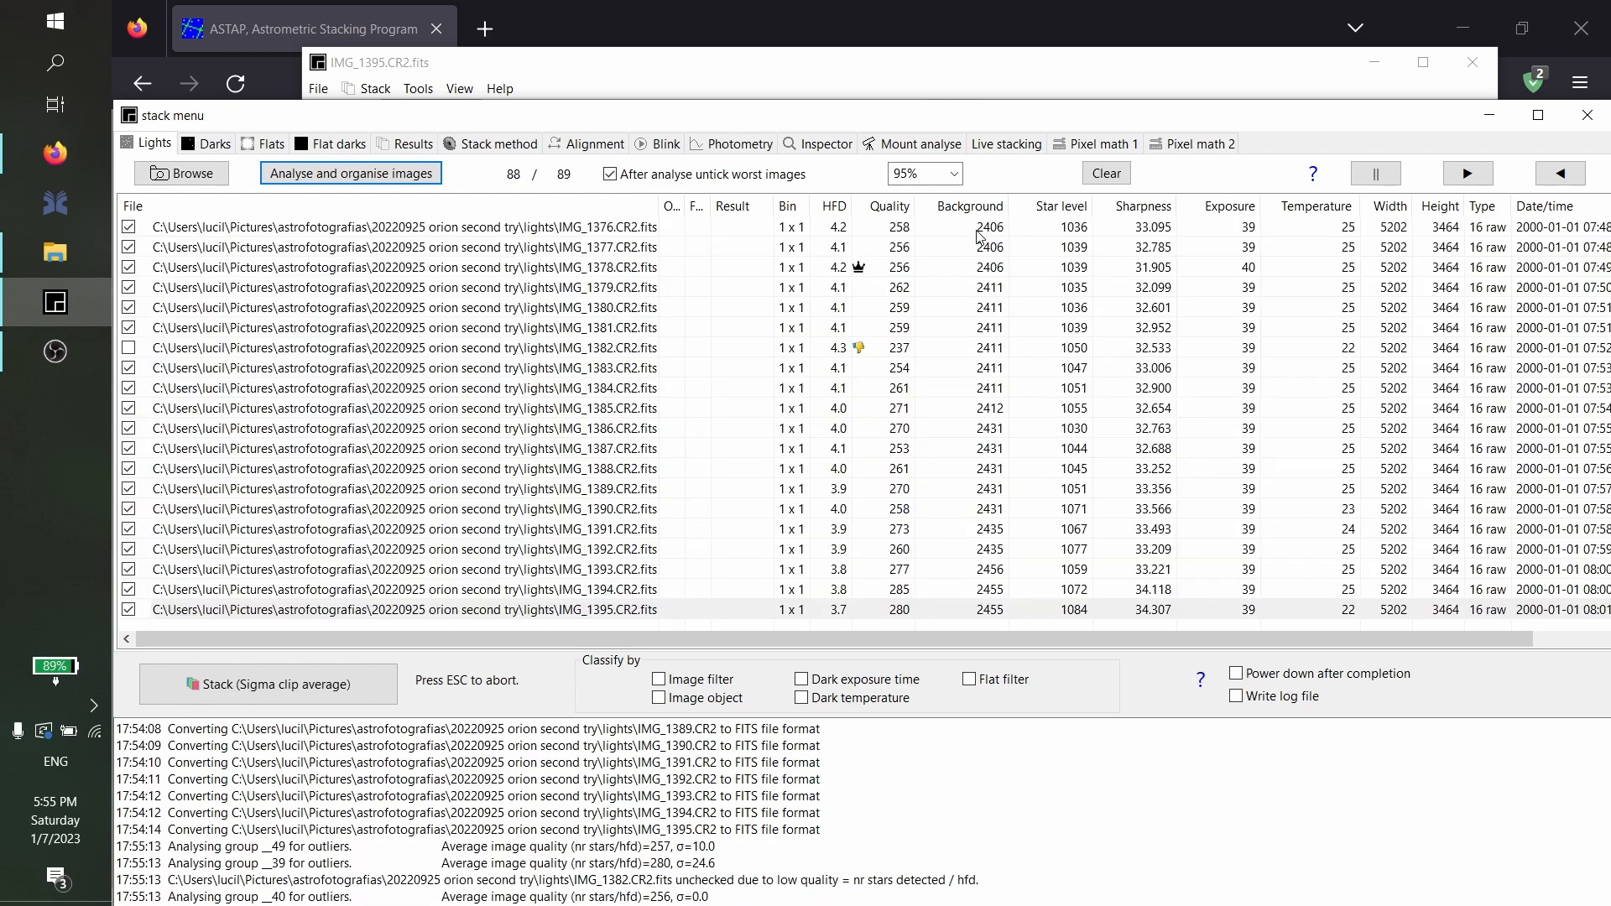
{"action": "left_click", "coordinate": [1074, 228]}
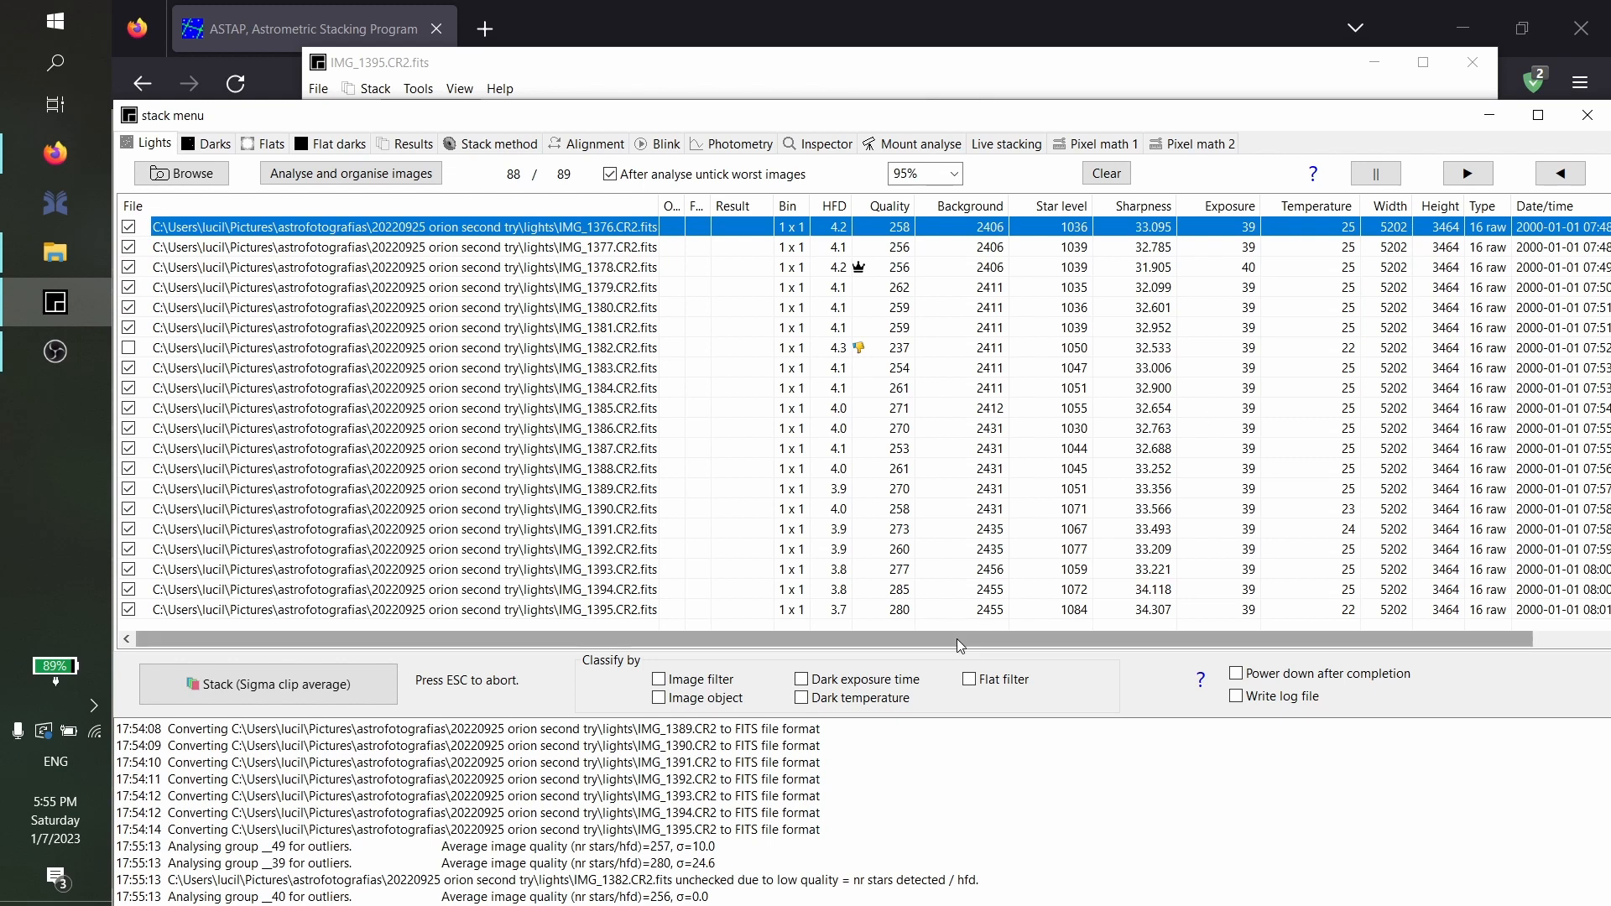
{"action": "left_click_drag", "start_coordinate": [1016, 639], "coordinate": [821, 610]}
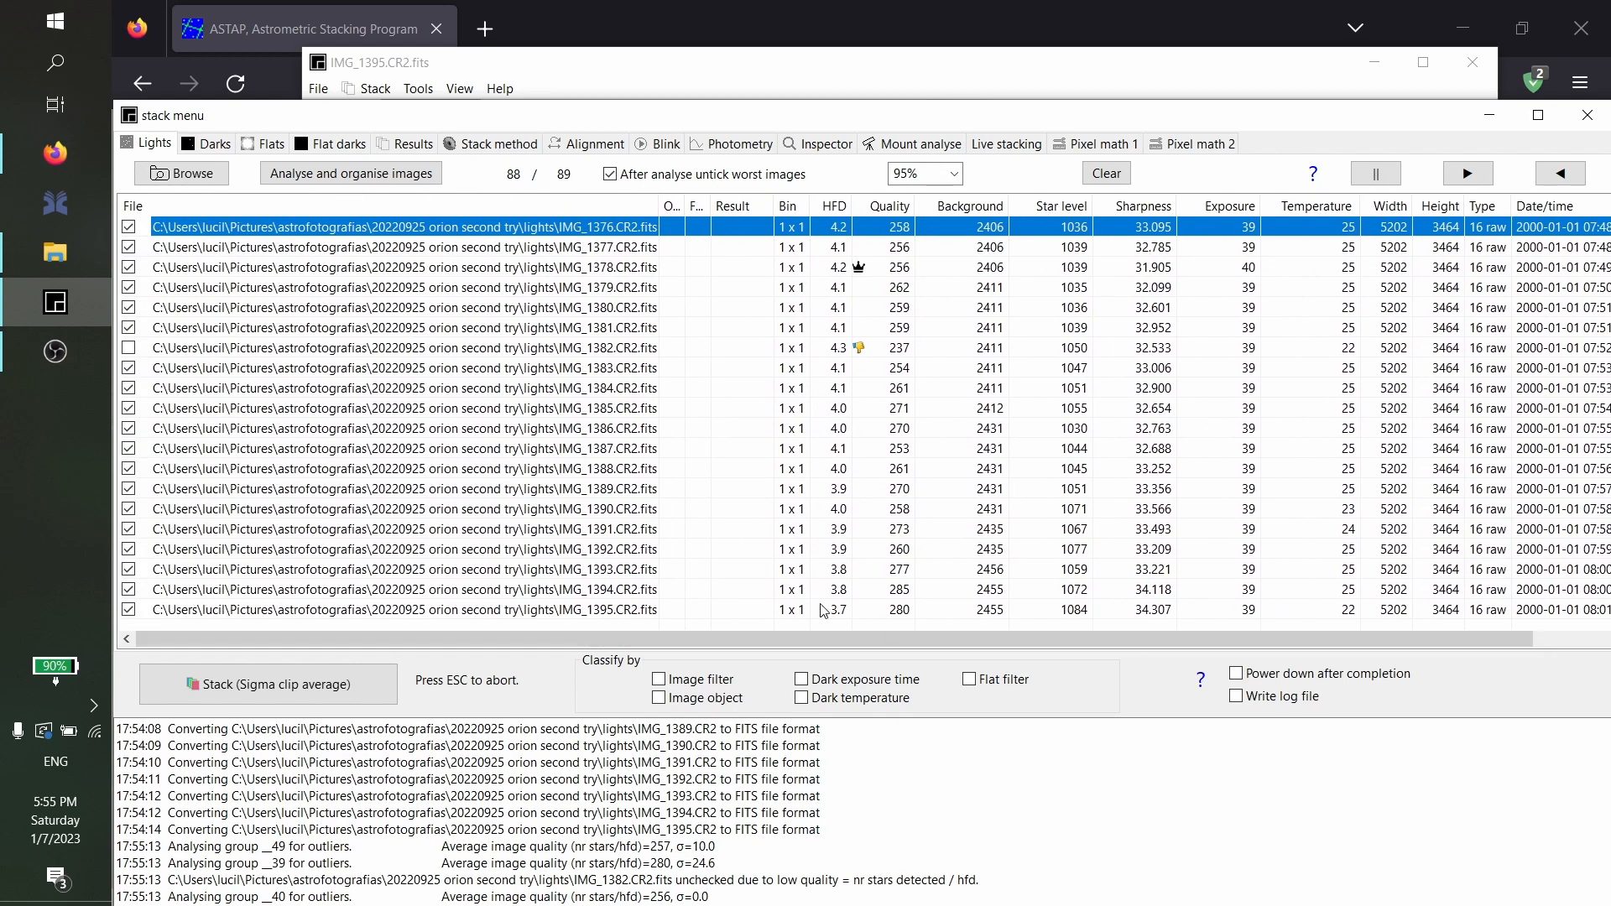
Switch to Firefox, open the "How to exclude poor images" documentation and read the HFD, quality and star level criteria
{"action": "left_click", "coordinate": [66, 151]}
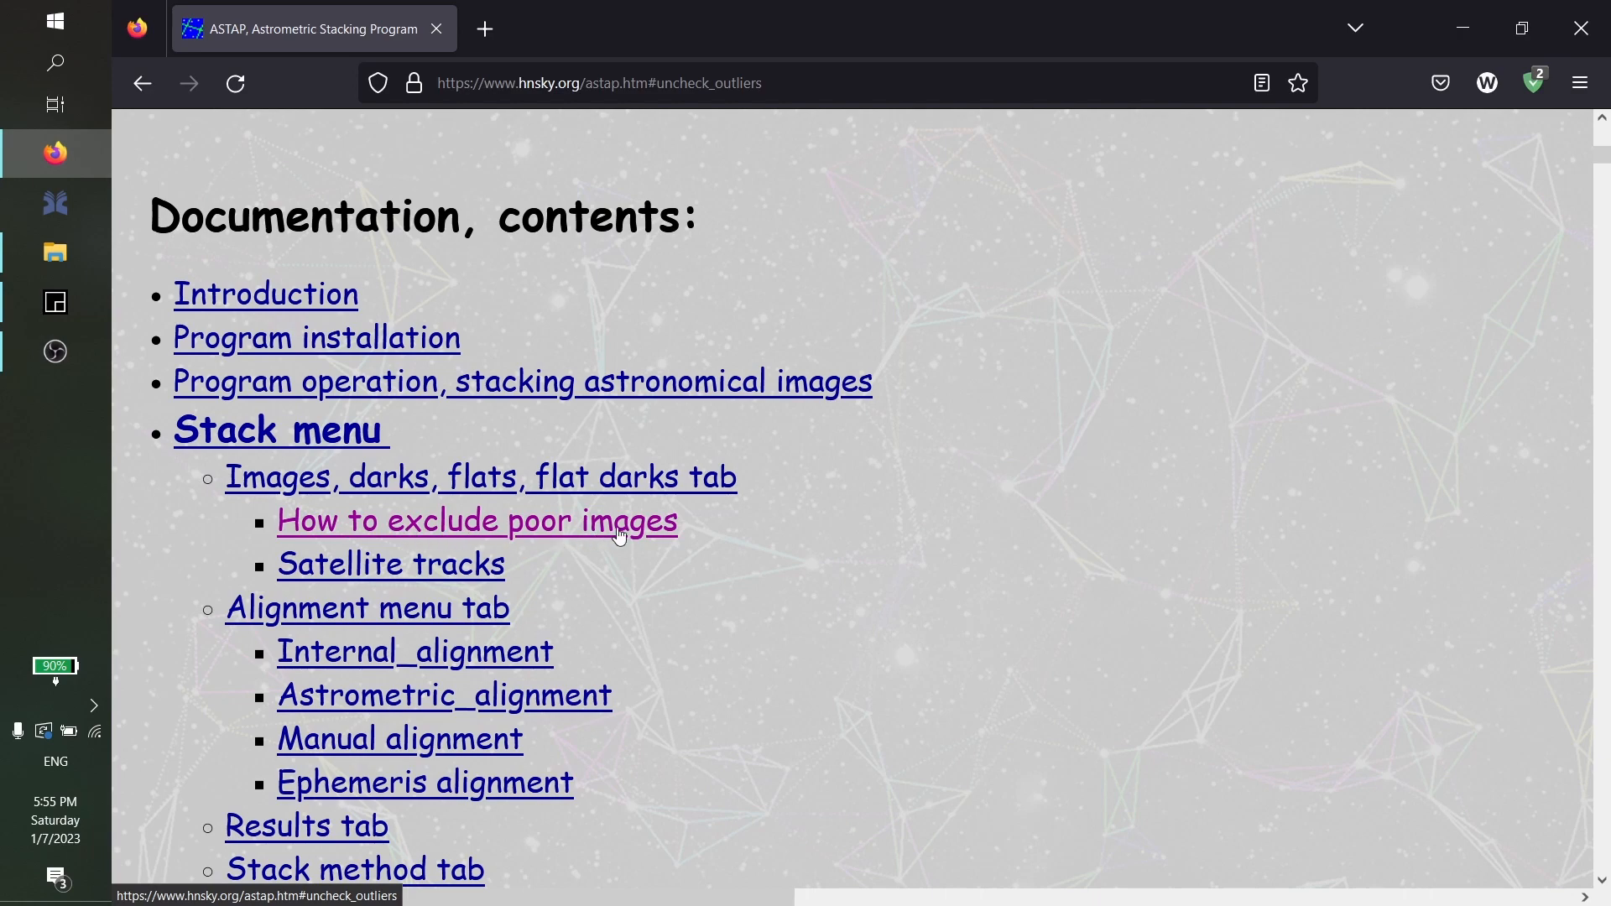
{"action": "left_click", "coordinate": [586, 527]}
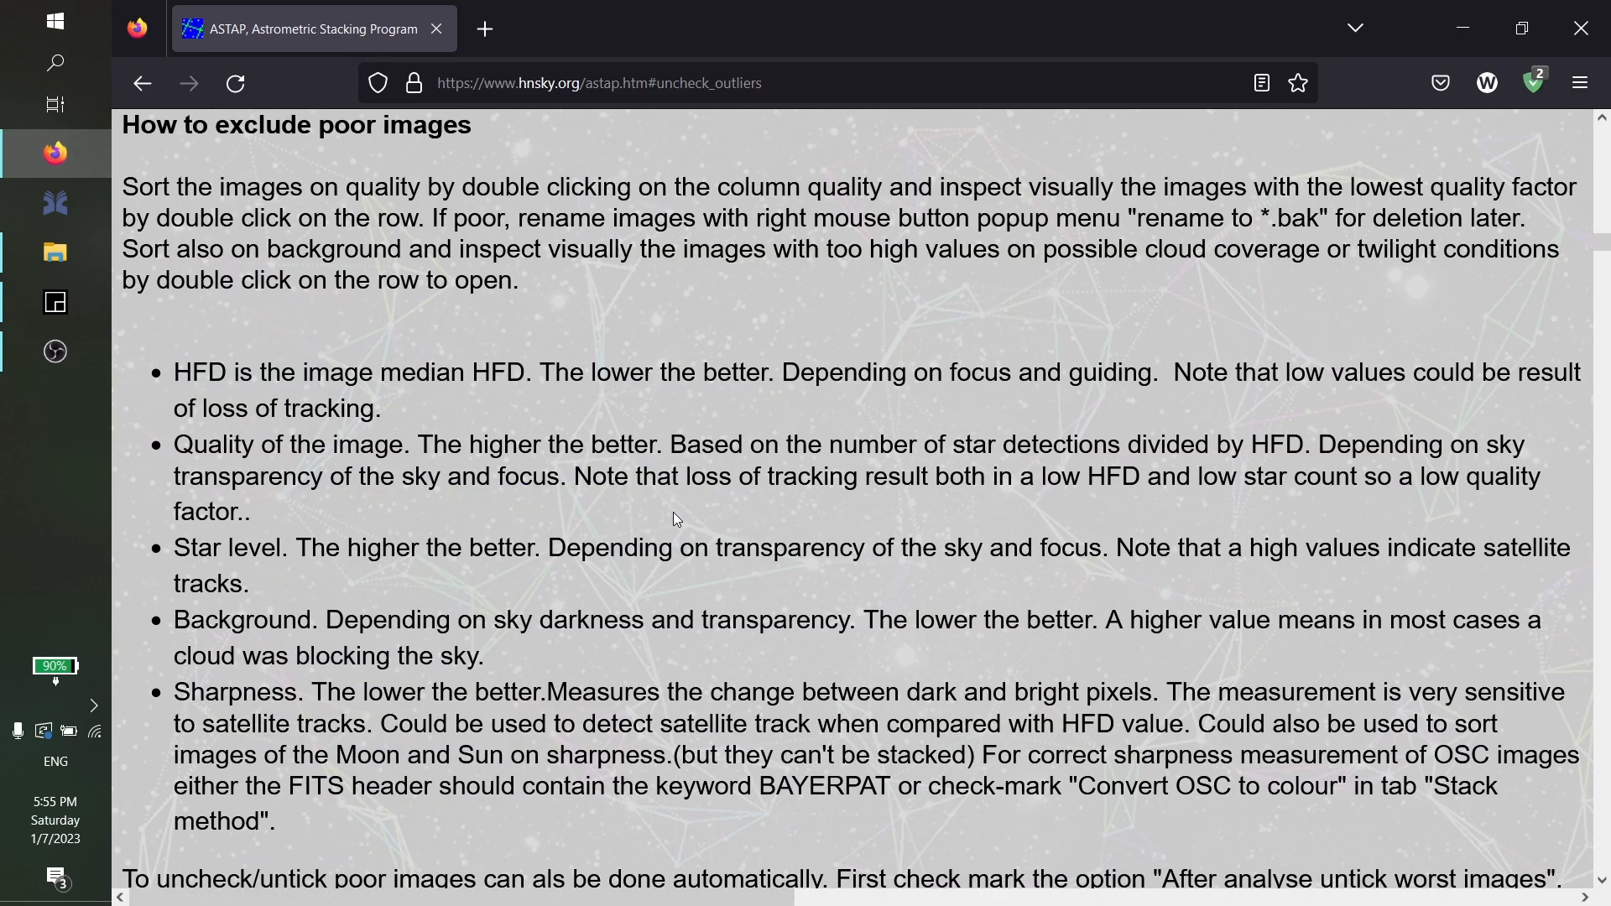
{"action": "double_click", "coordinate": [209, 378]}
{"action": "left_click_drag", "start_coordinate": [556, 375], "coordinate": [759, 373]}
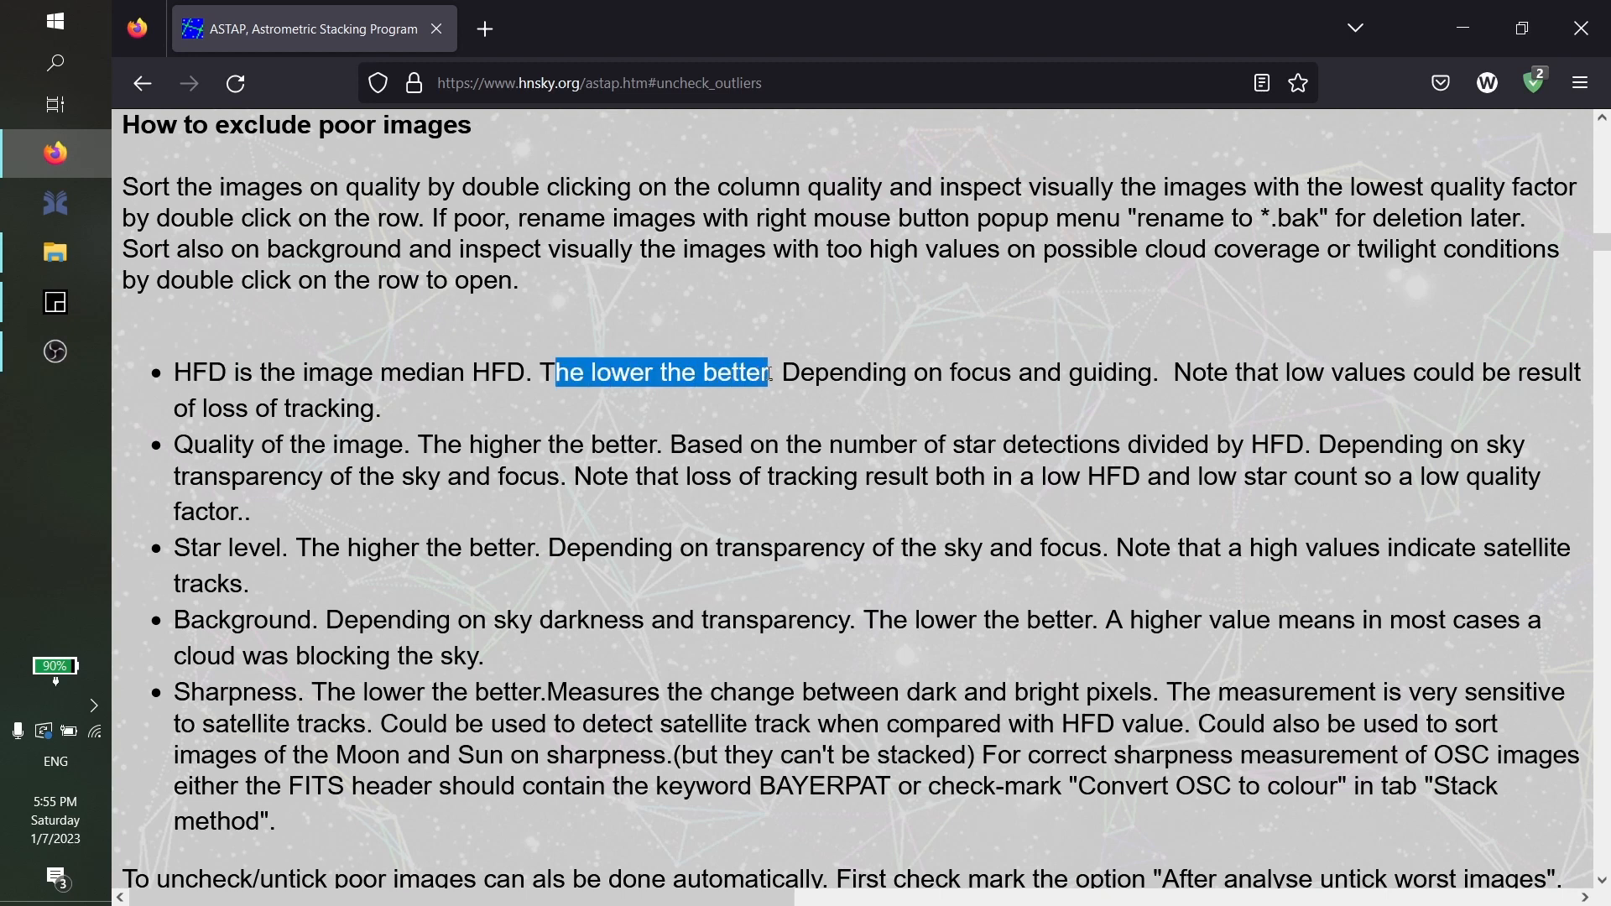
{"action": "left_click_drag", "start_coordinate": [223, 447], "coordinate": [650, 454]}
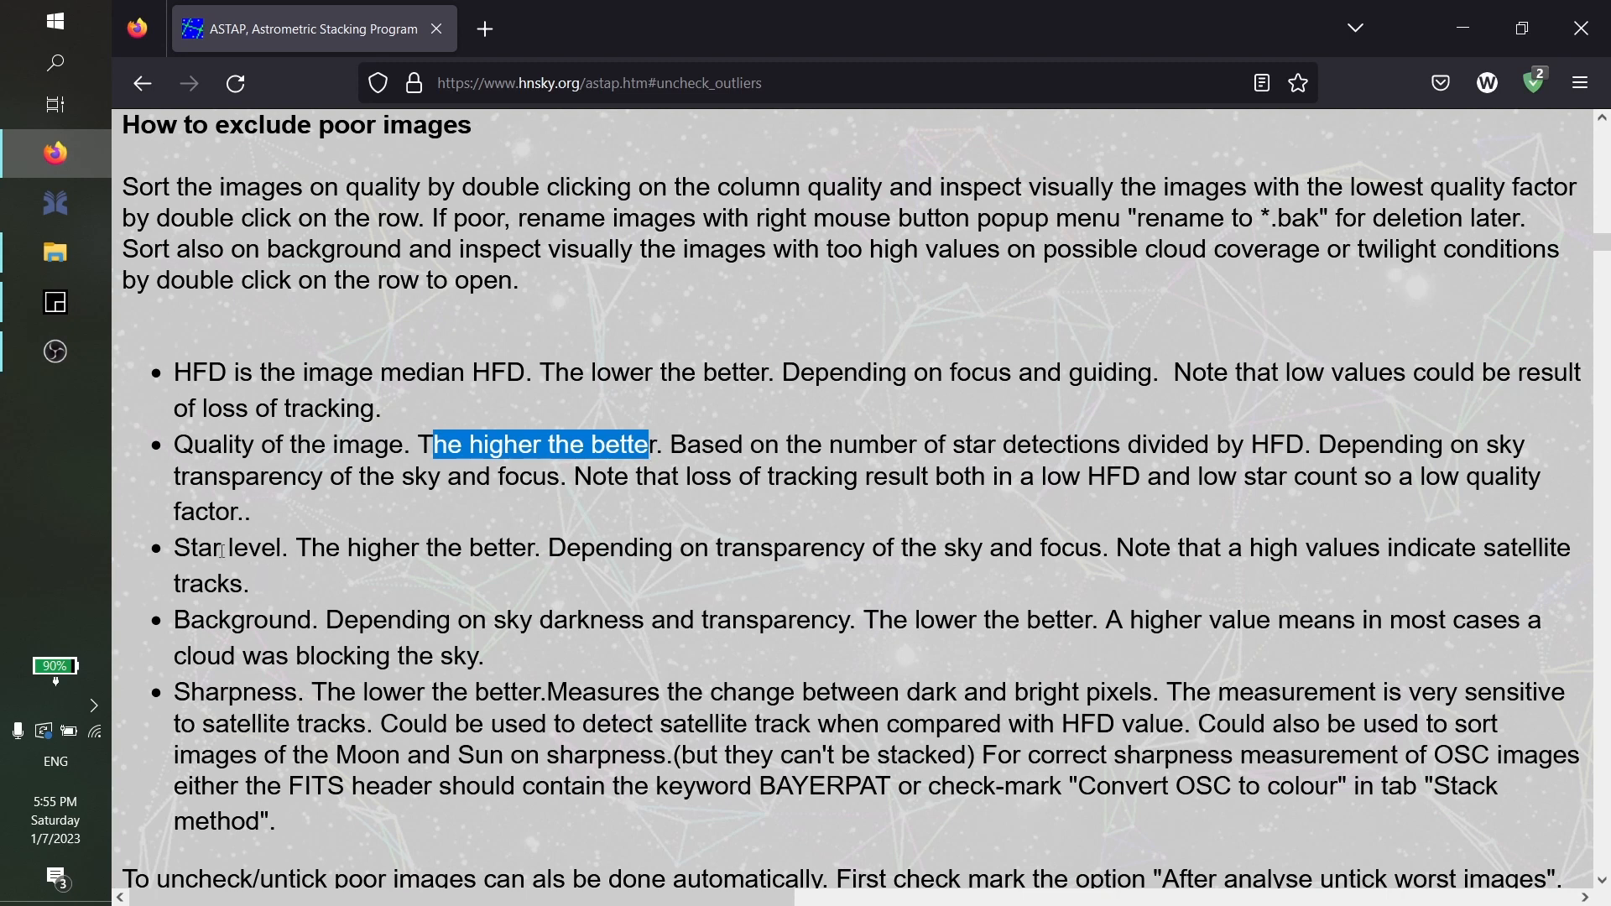
{"action": "left_click_drag", "start_coordinate": [325, 549], "coordinate": [540, 545]}
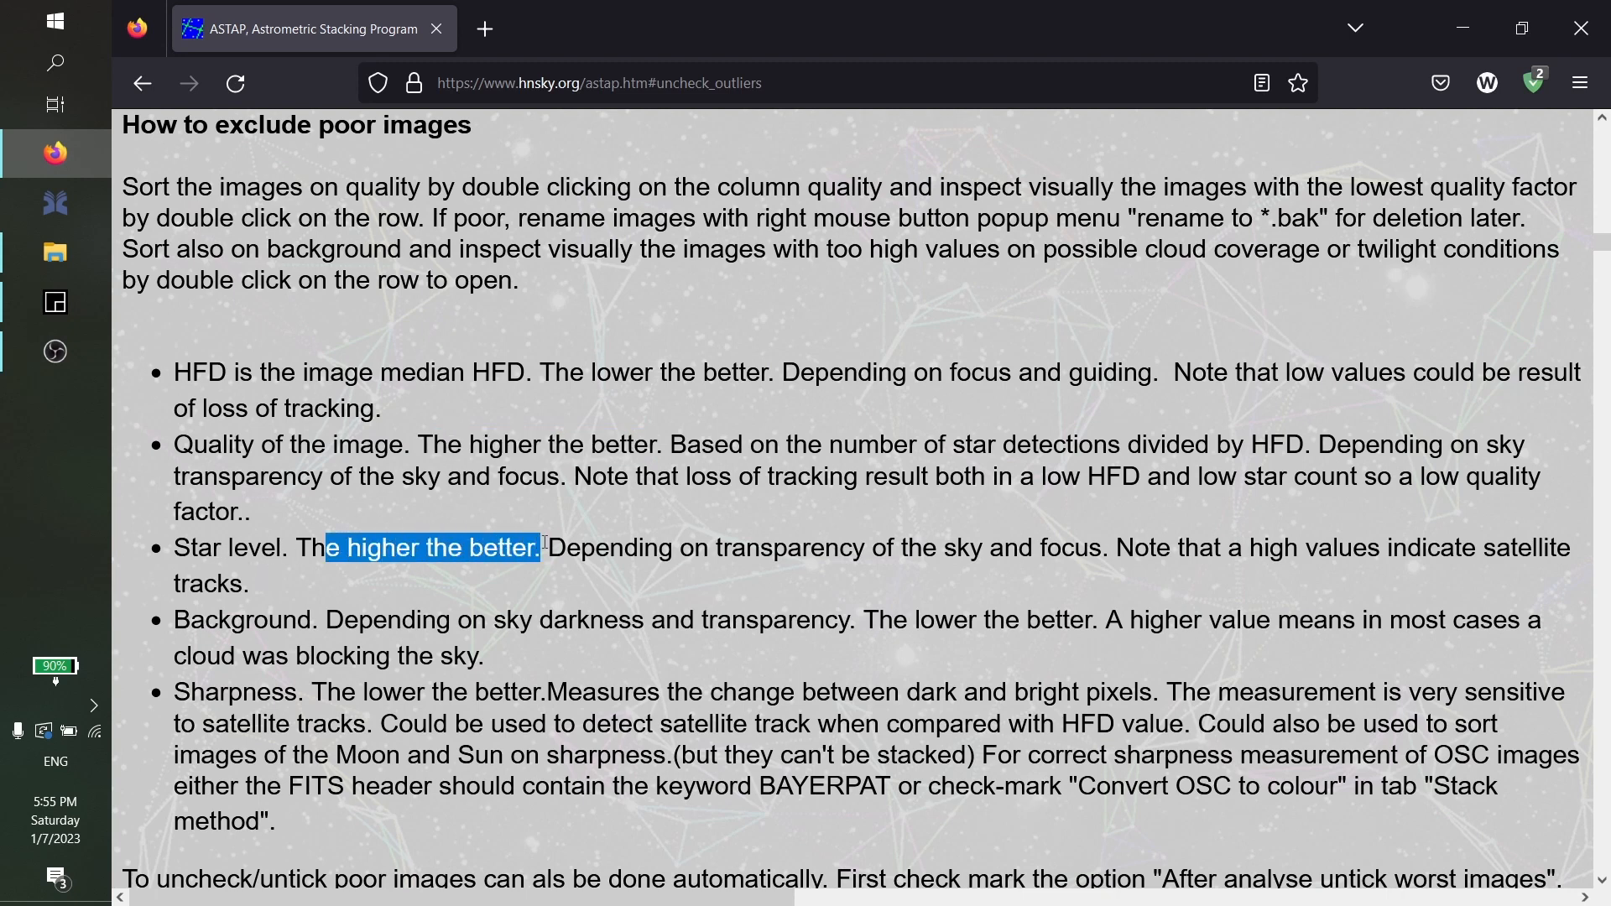
Read the background and sharpness criteria in the documentation section on excluding poor images
{"action": "double_click", "coordinate": [247, 622]}
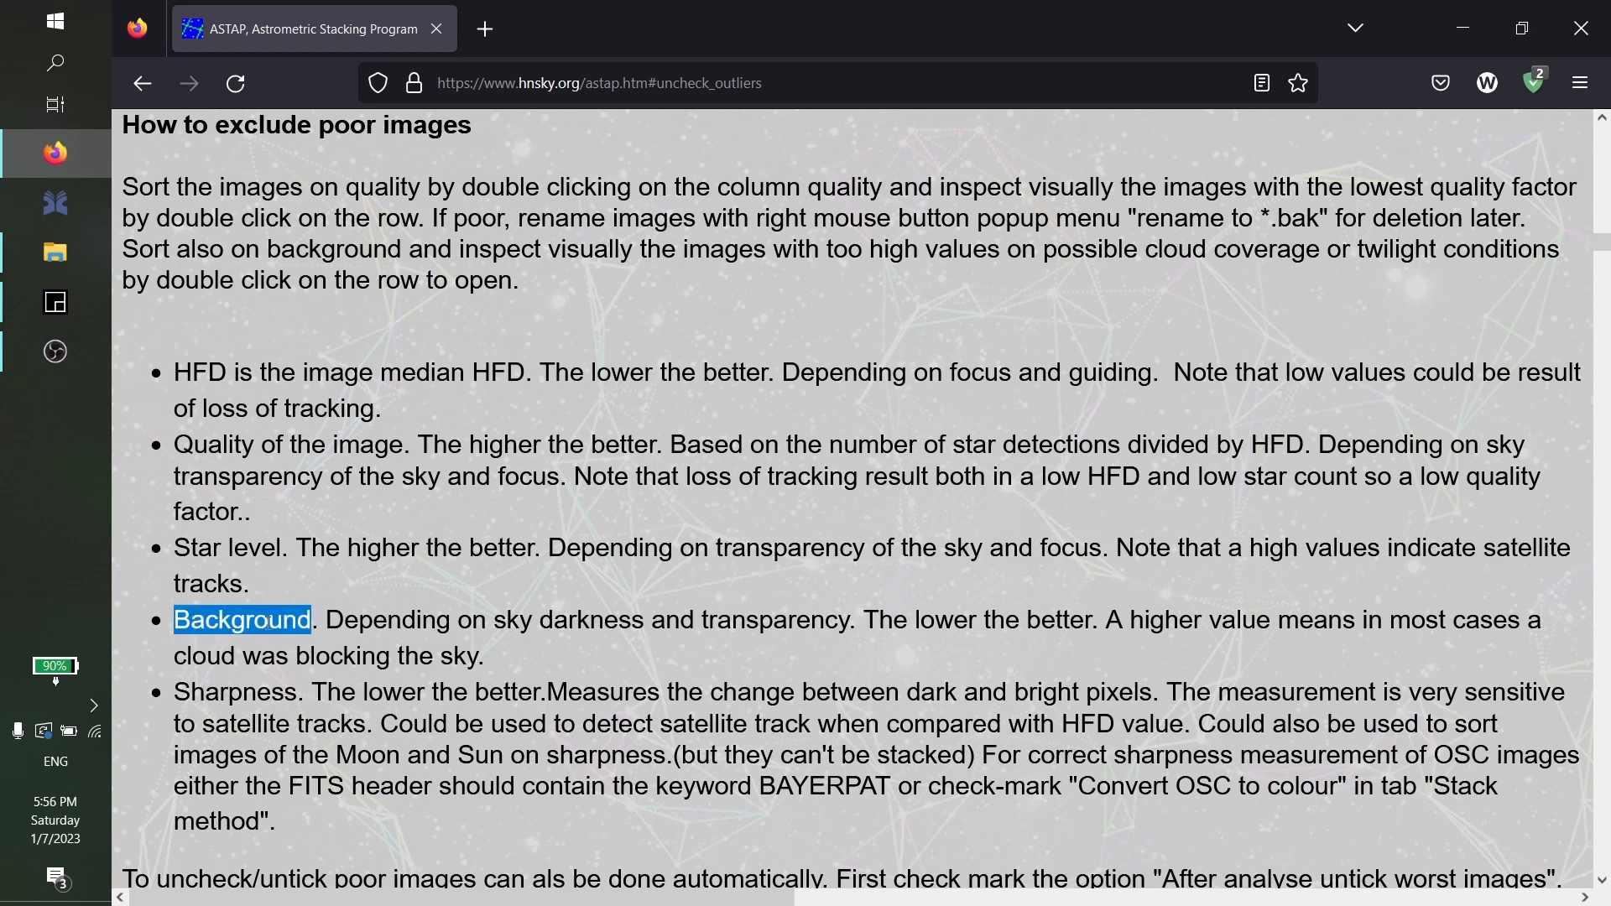
{"action": "left_click_drag", "start_coordinate": [907, 625], "coordinate": [1085, 622]}
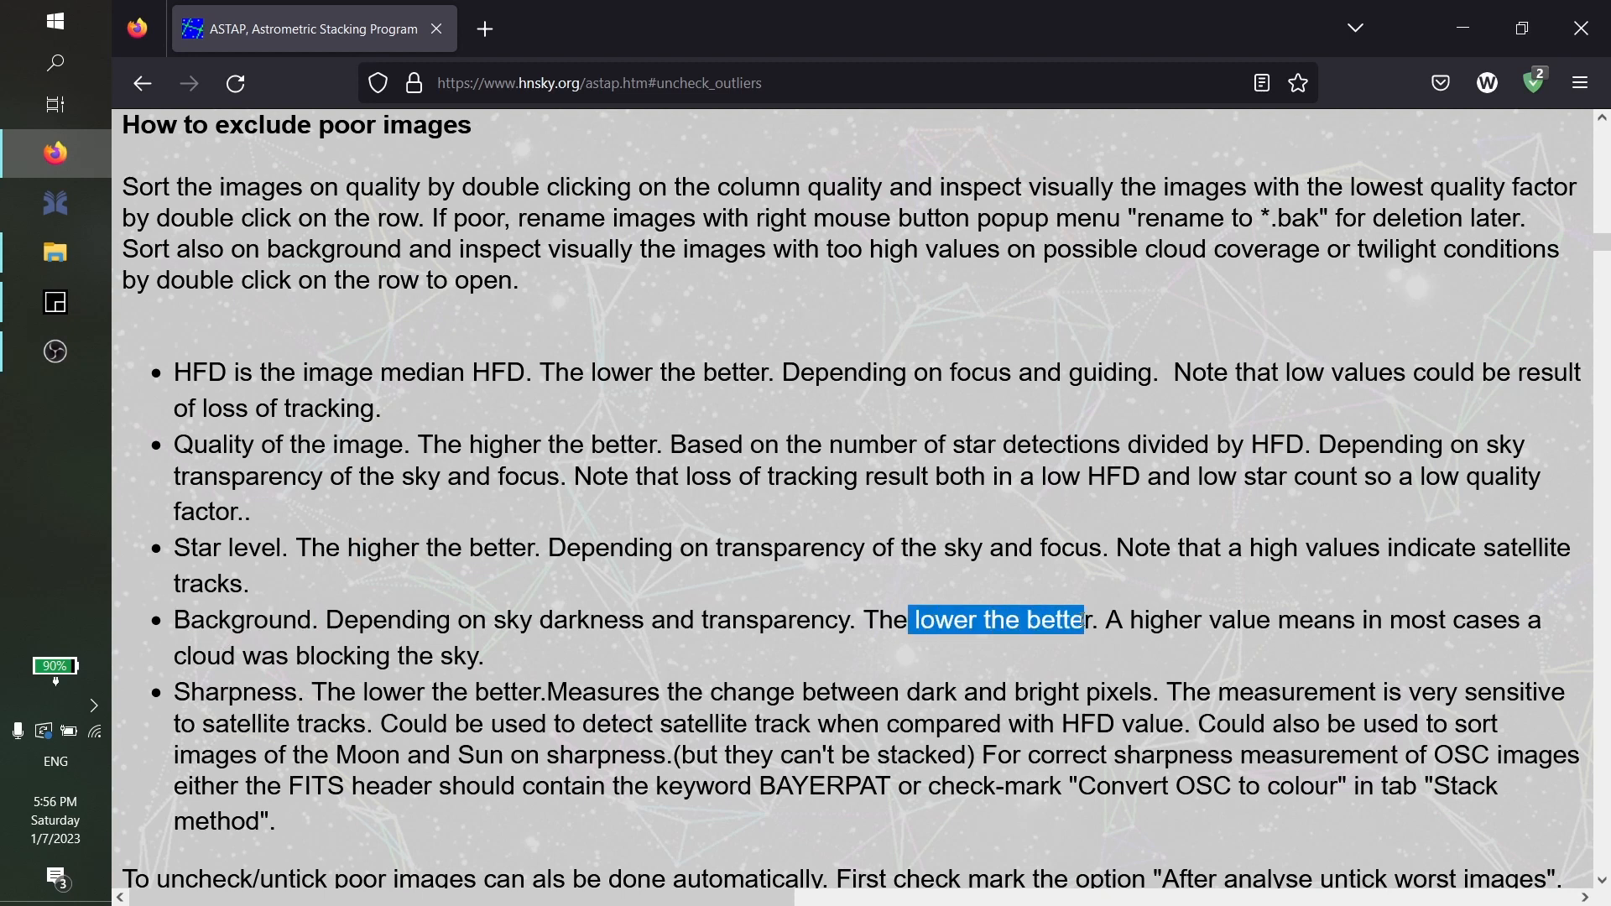
{"action": "double_click", "coordinate": [246, 702]}
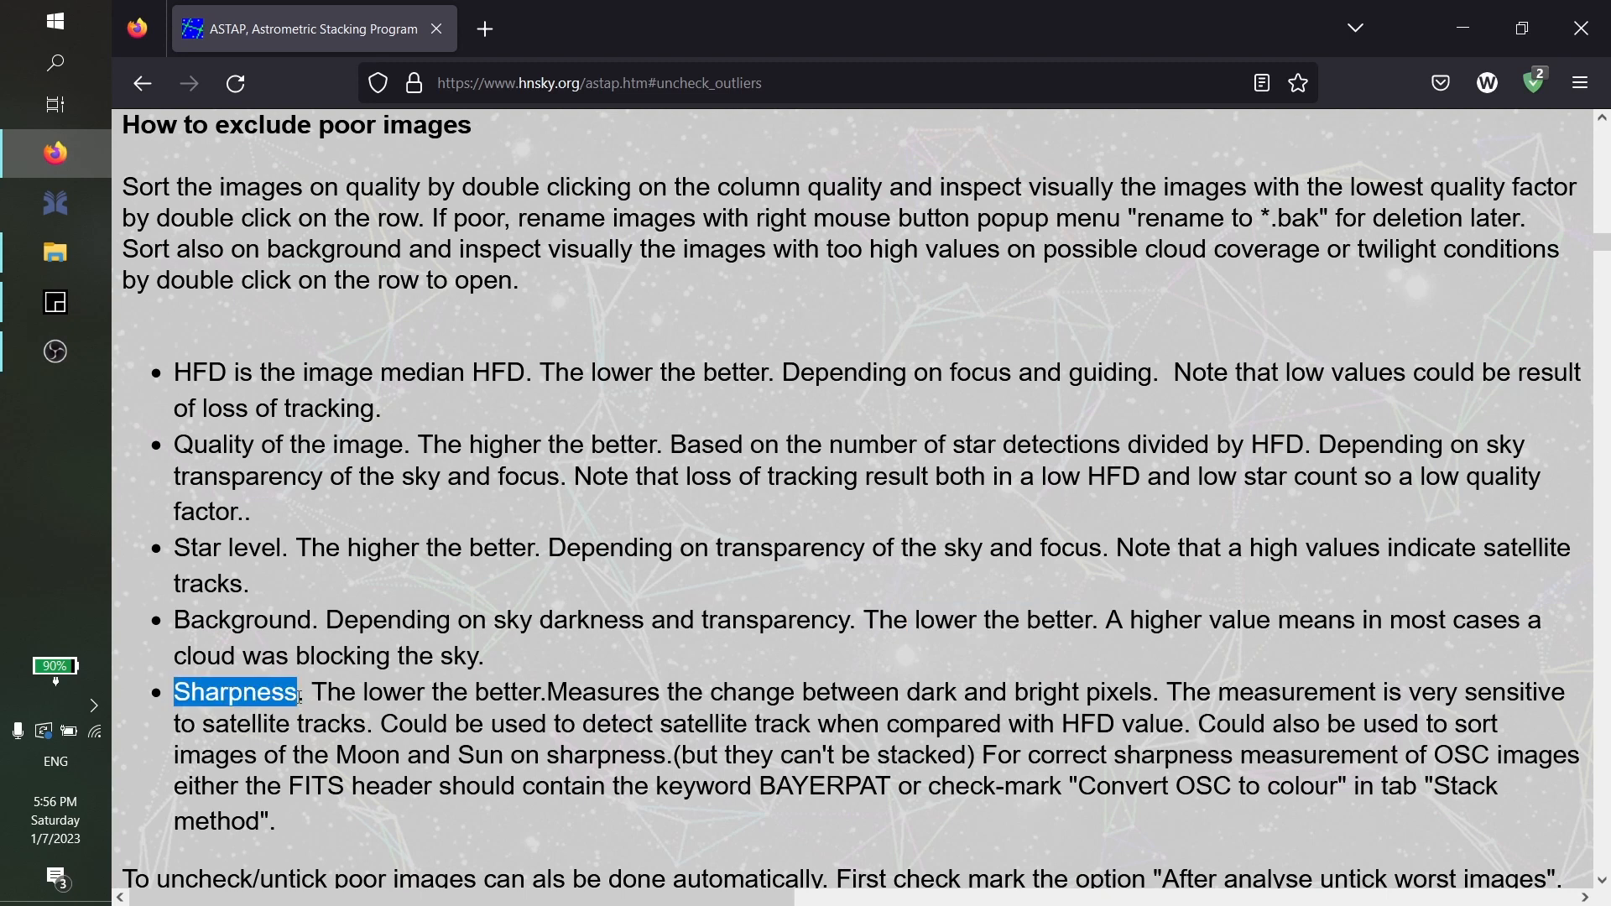
{"action": "left_click_drag", "start_coordinate": [365, 690], "coordinate": [520, 688]}
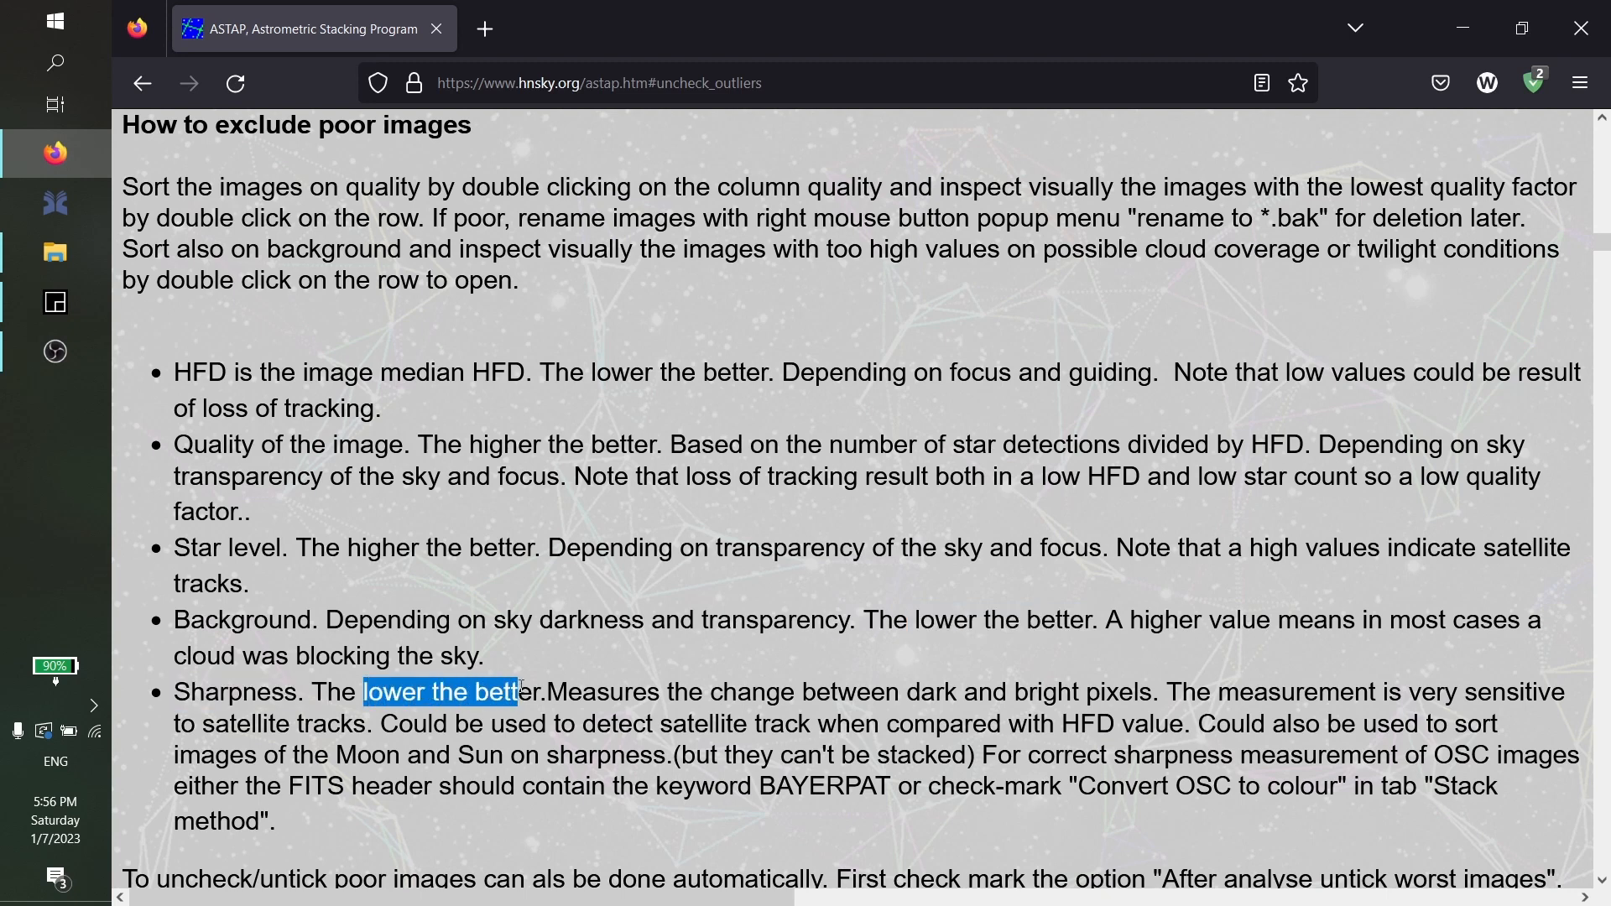
{"action": "left_click_drag", "start_coordinate": [523, 687], "coordinate": [542, 688]}
{"action": "scroll", "coordinate": [744, 682], "scroll_direction": "down", "scroll_amount": 4}
{"action": "scroll", "coordinate": [752, 681], "scroll_direction": "up", "scroll_amount": 4}
Switch back to ASTAP and inspect the unticked light IMG_1382 and the image marks up to the start of the list
{"action": "left_click", "coordinate": [57, 307]}
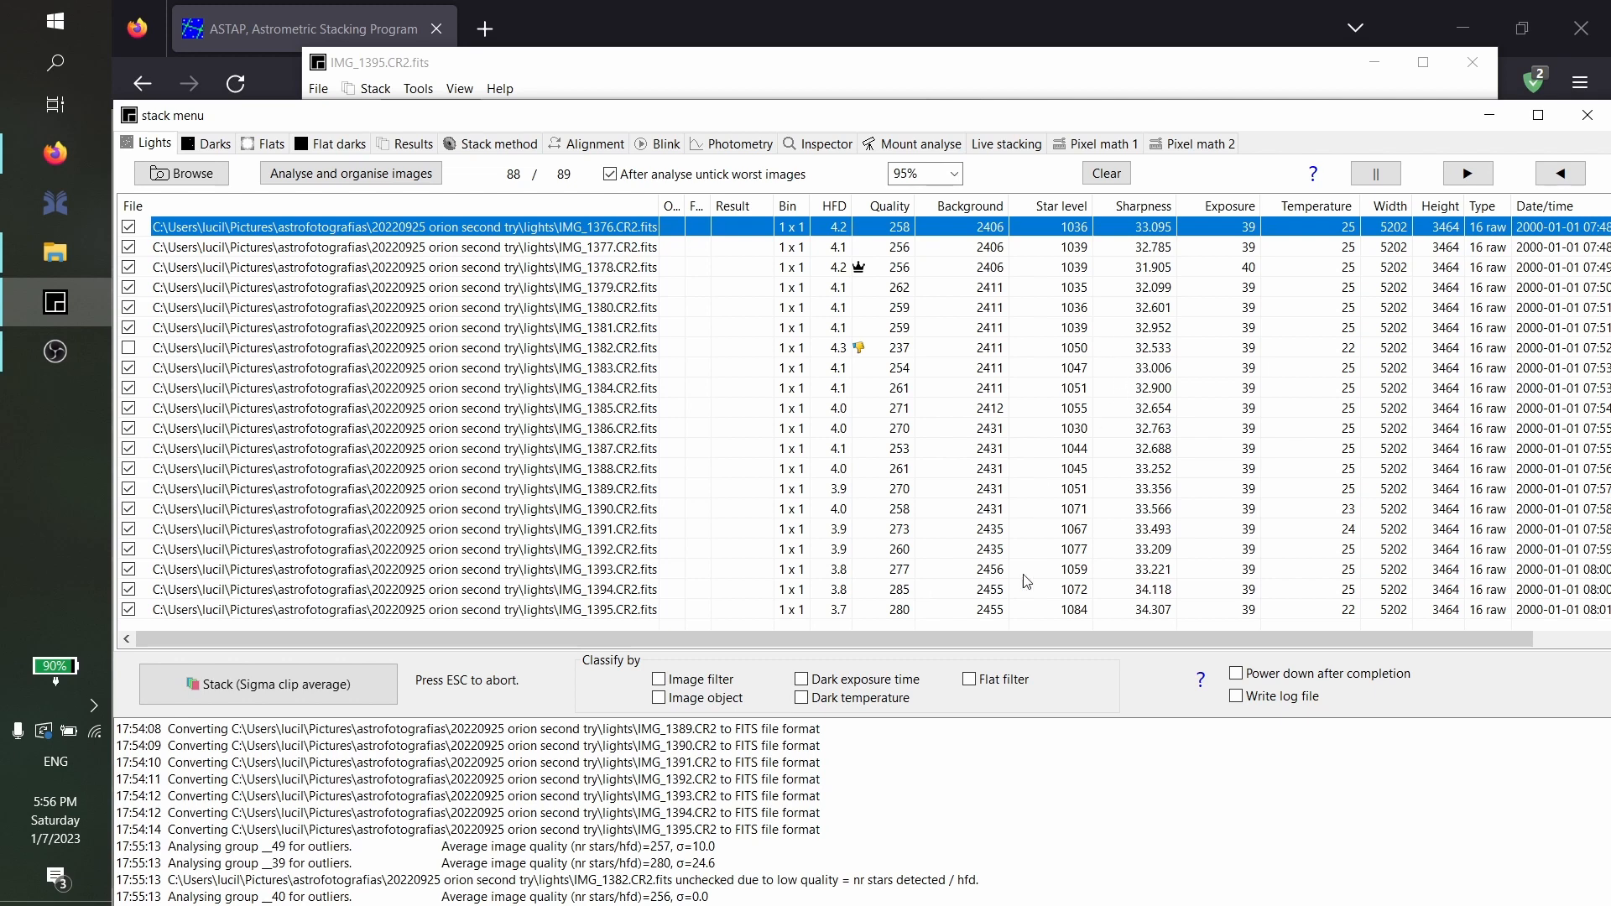
{"action": "left_click", "coordinate": [860, 353]}
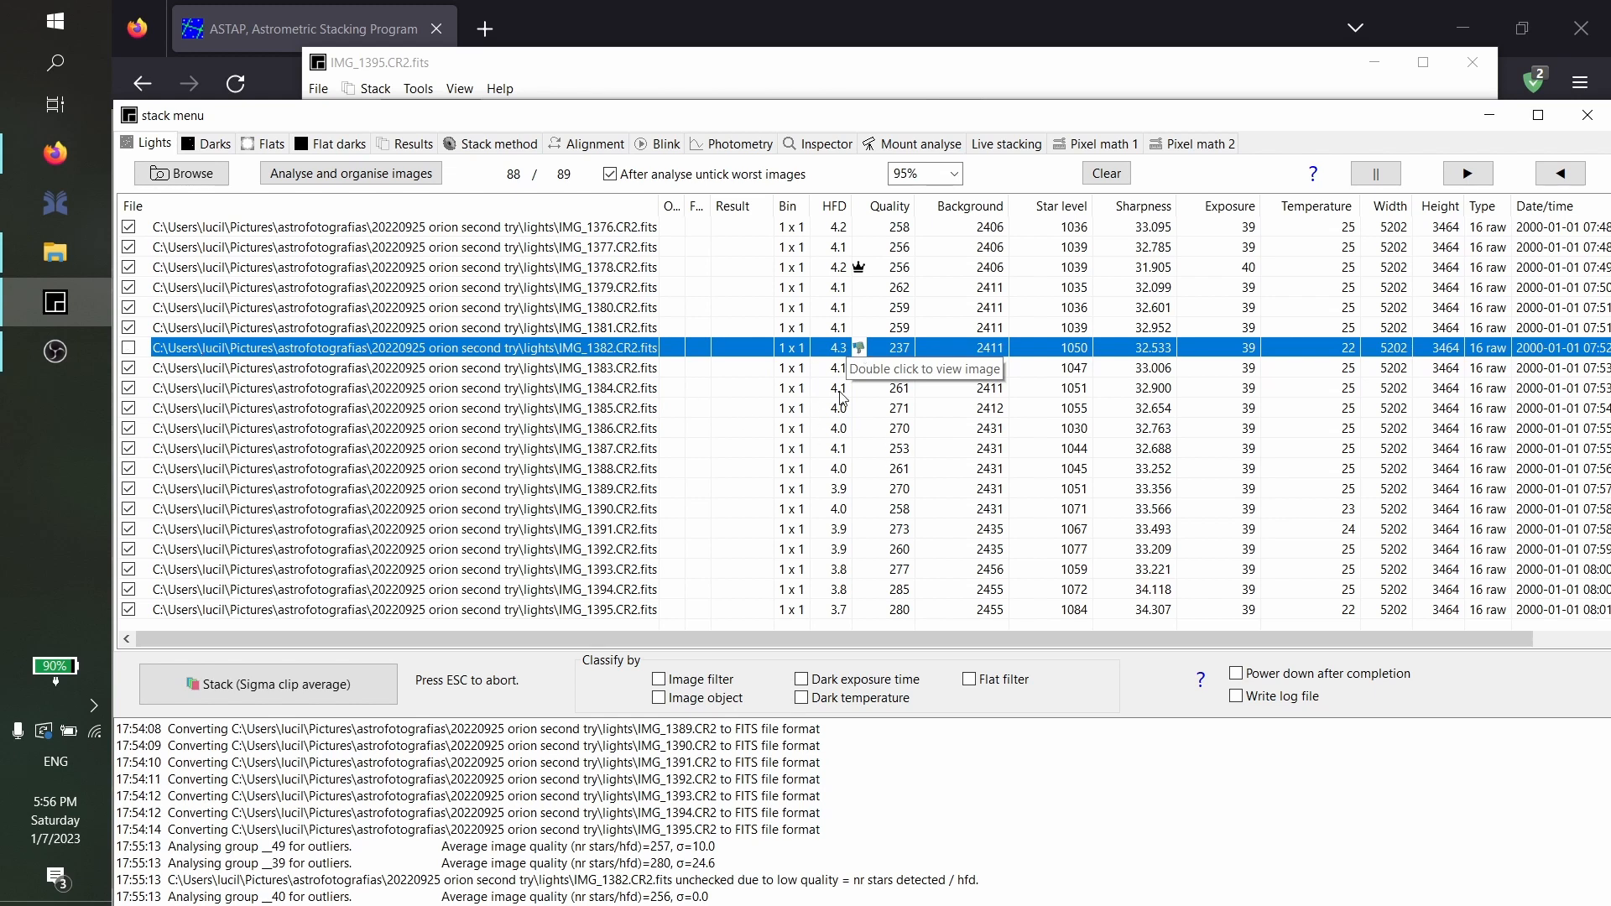
{"action": "scroll", "coordinate": [923, 436], "scroll_direction": "up", "scroll_amount": 4}
{"action": "scroll", "coordinate": [923, 436], "scroll_direction": "up", "scroll_amount": 19}
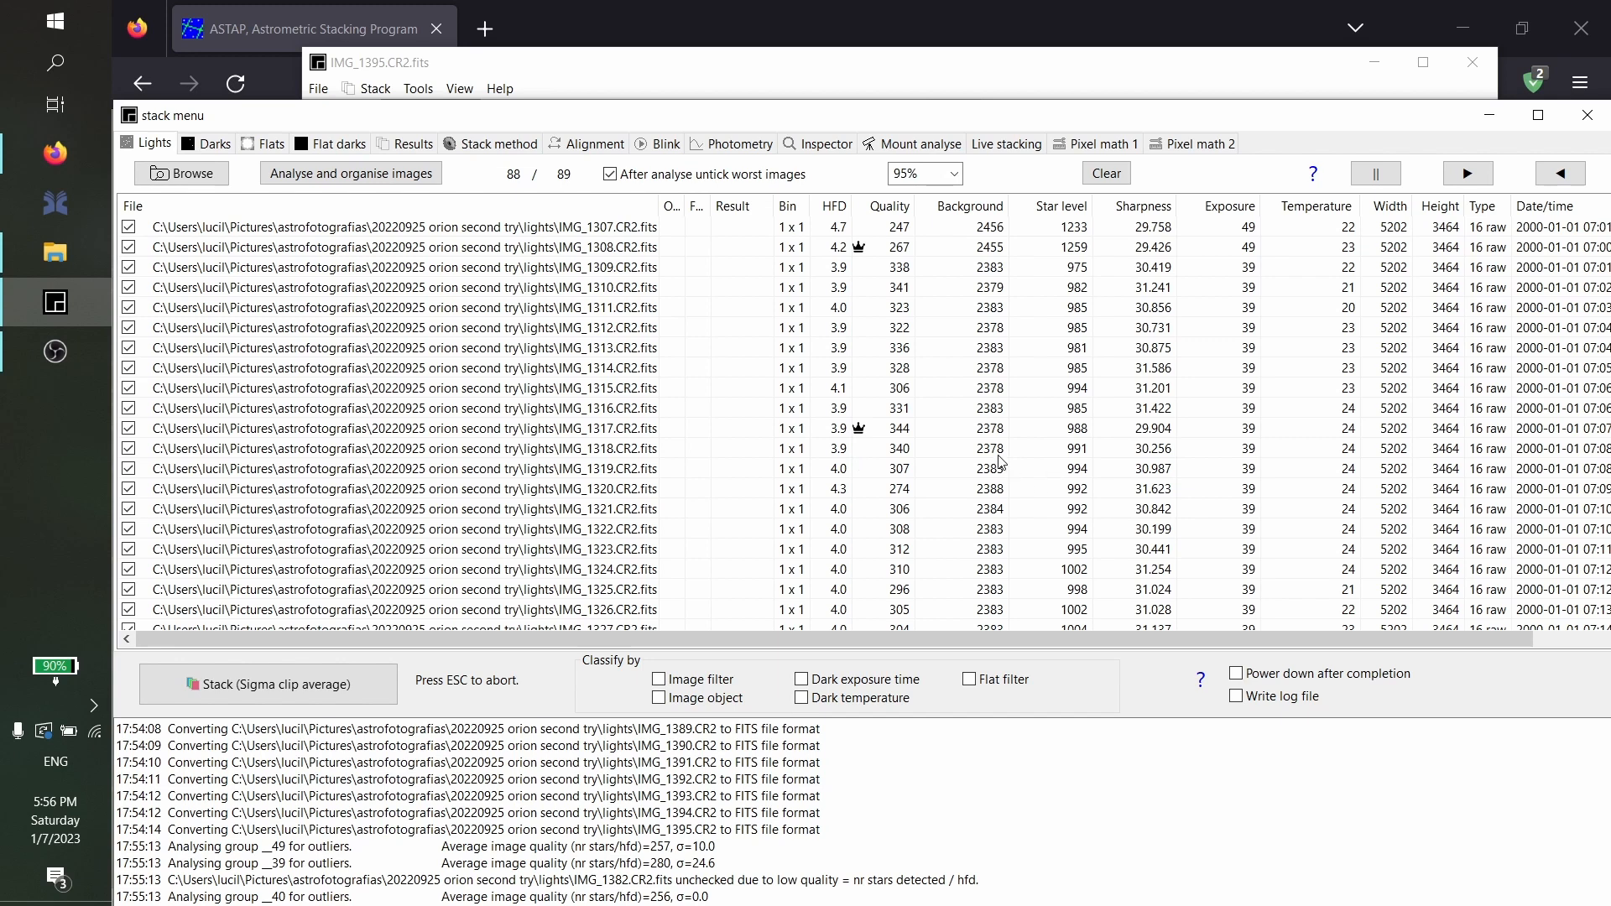
Load all CR2 images from the darks folder of "20220925 orion second try" into the darks list and analyse them
{"action": "left_click", "coordinate": [218, 147]}
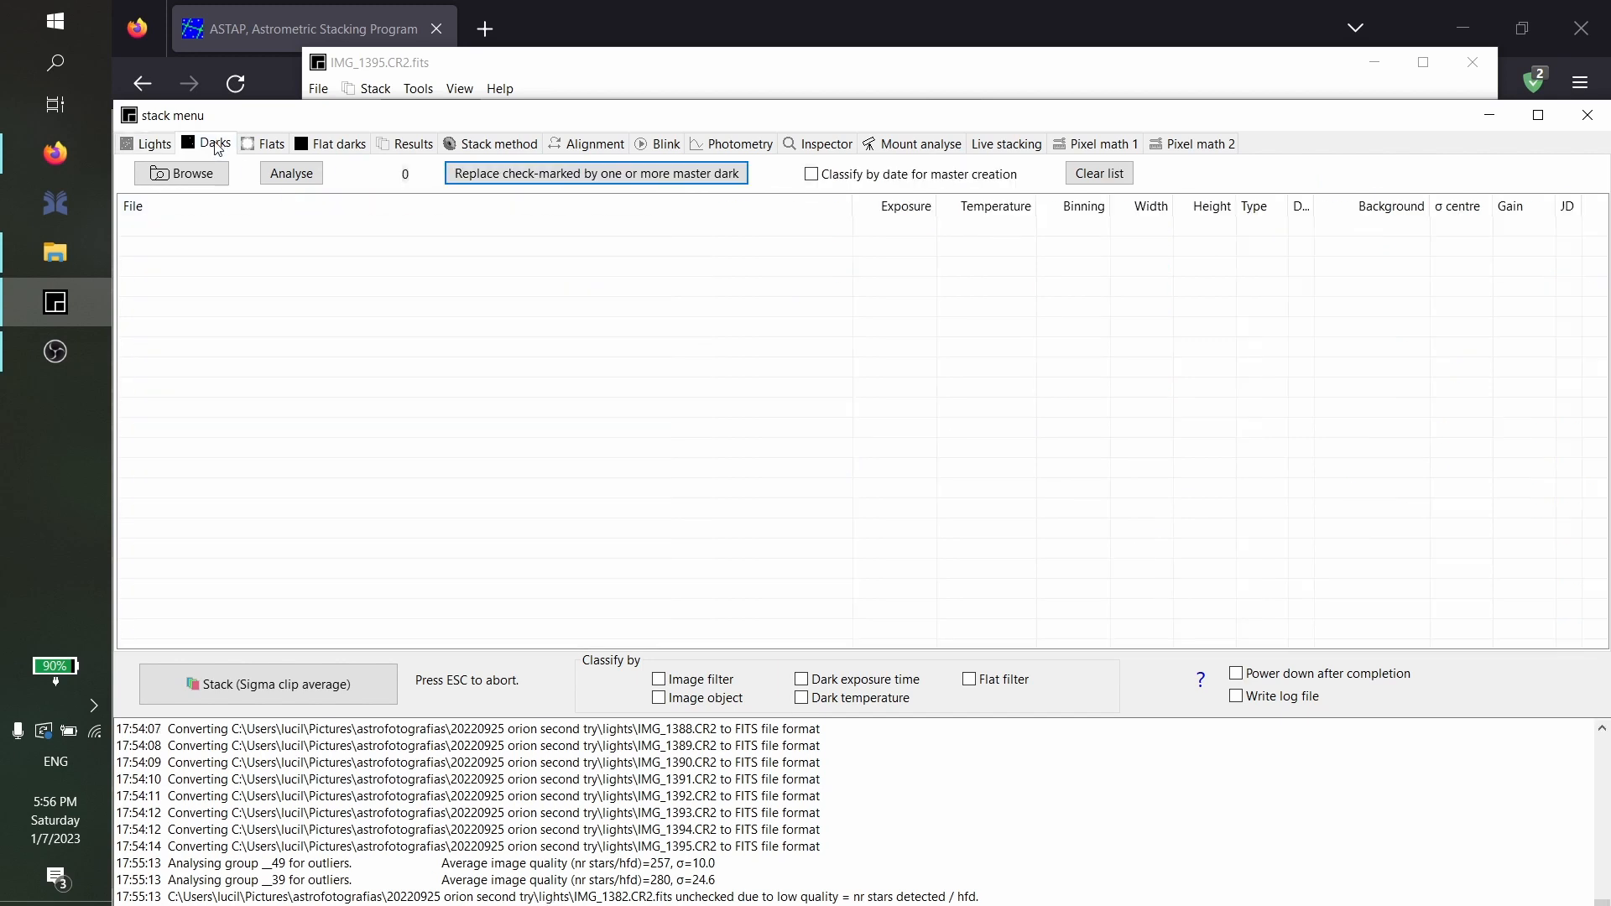
{"action": "left_click", "coordinate": [167, 148]}
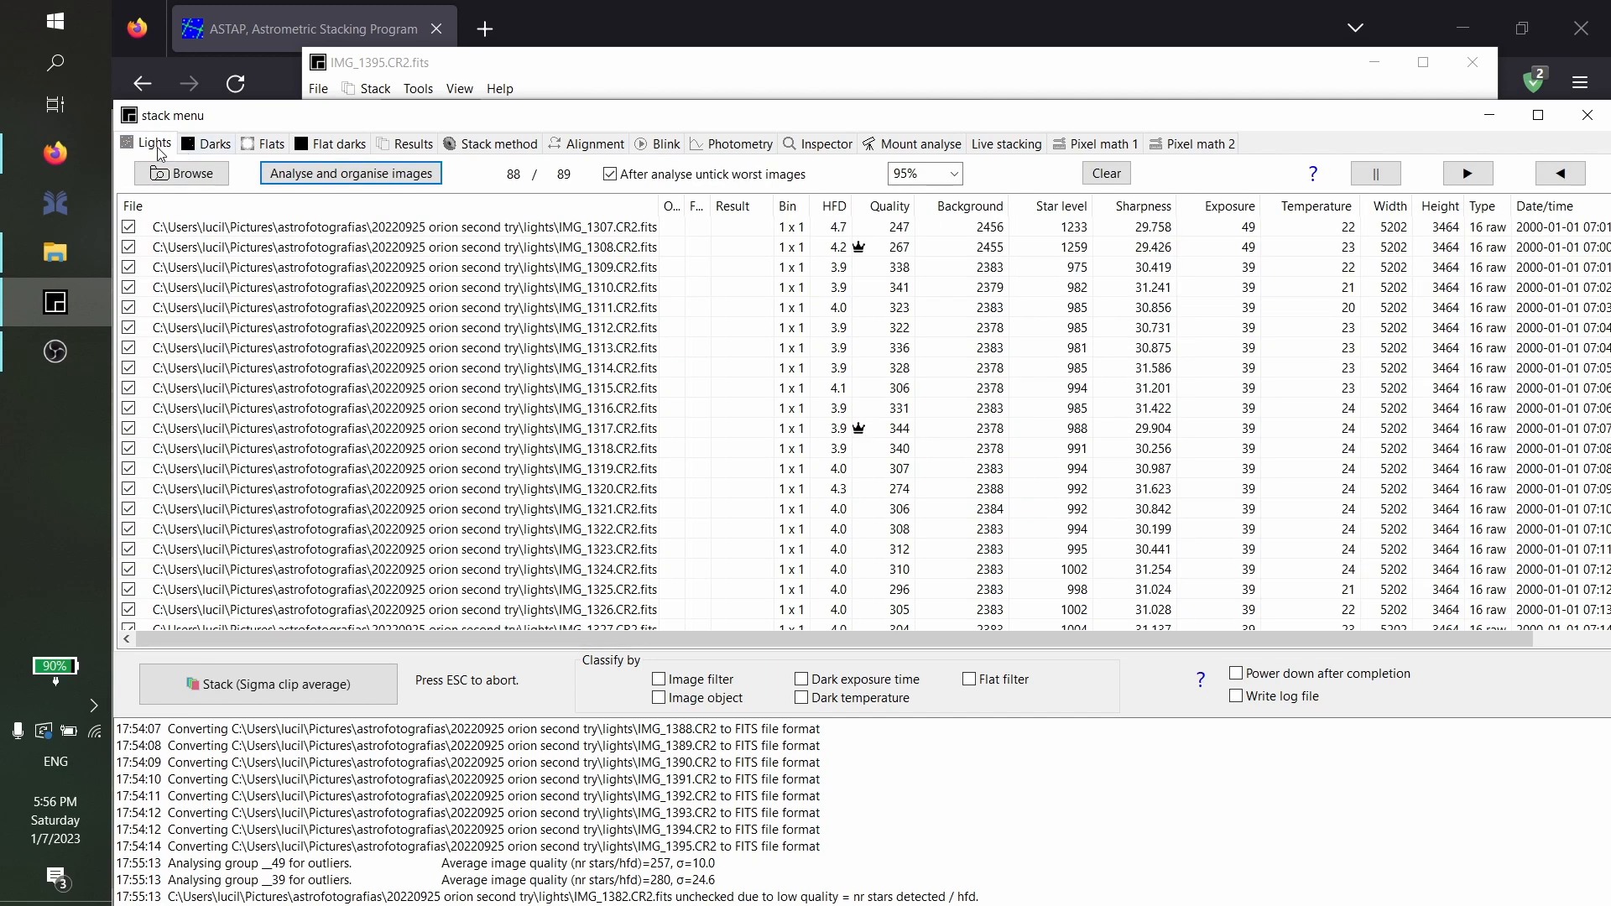
{"action": "left_click", "coordinate": [211, 148]}
{"action": "left_click", "coordinate": [192, 173]}
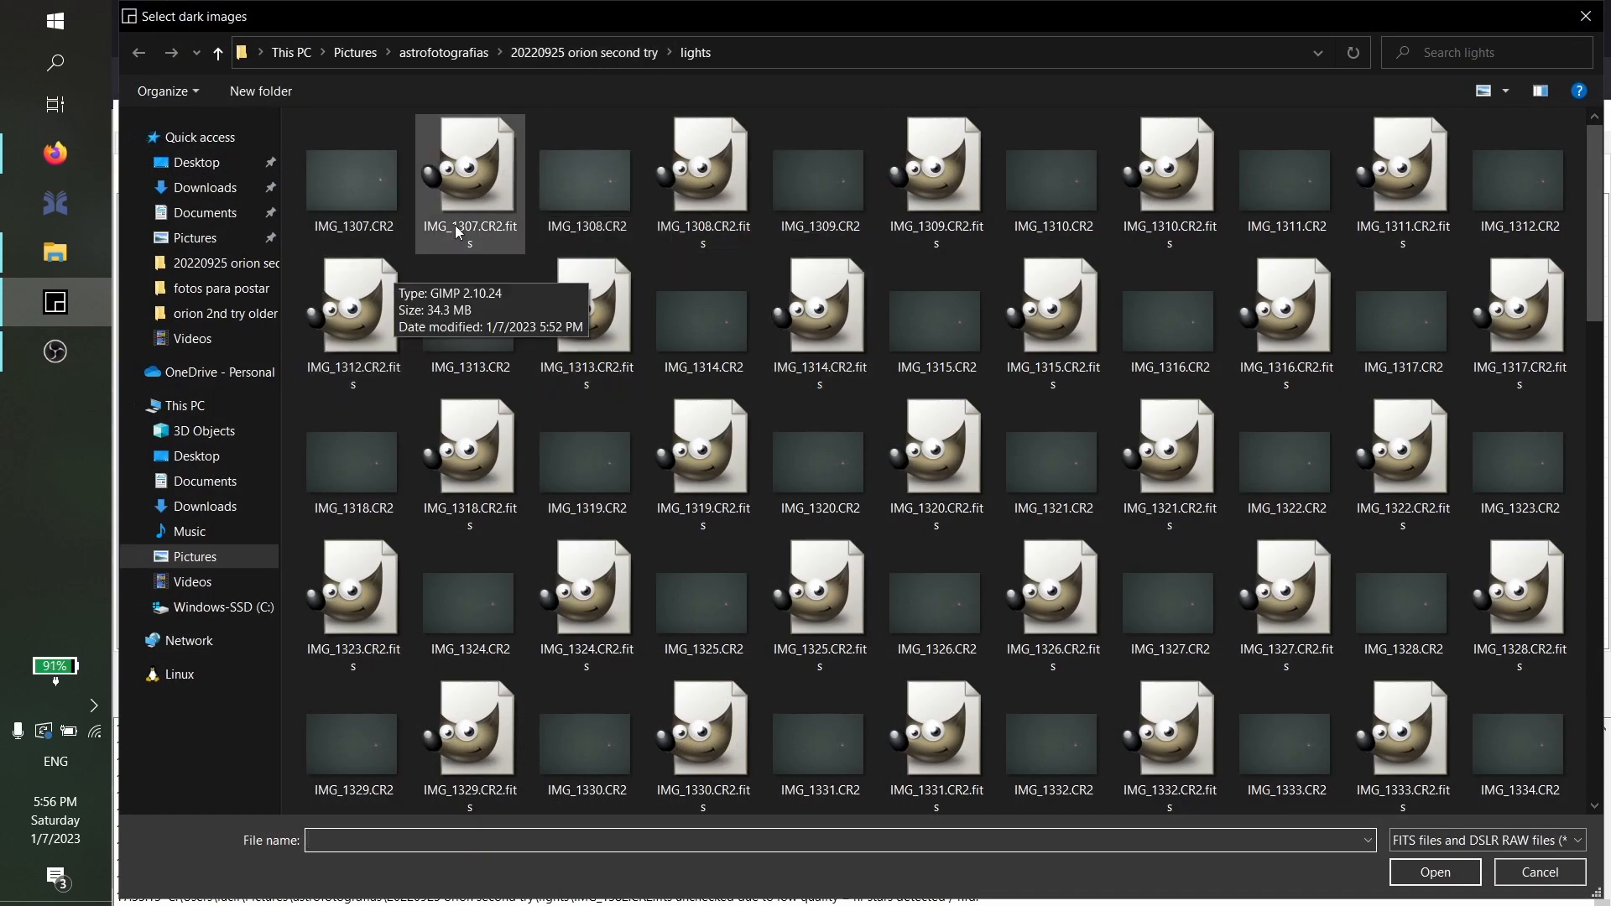
{"action": "left_click", "coordinate": [594, 50]}
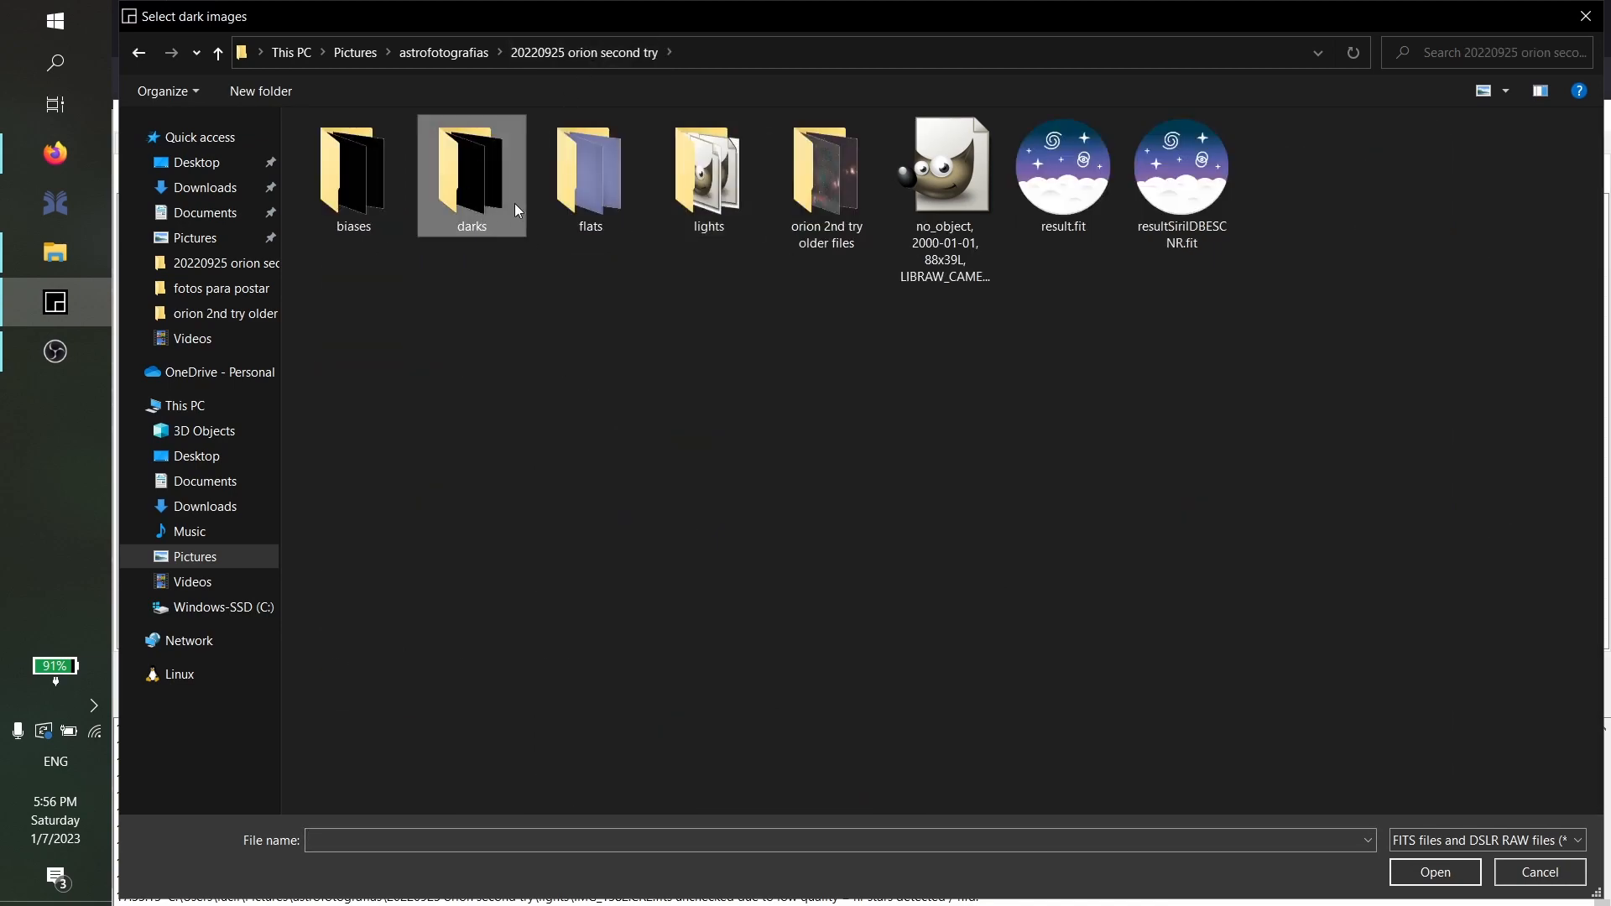
{"action": "double_click", "coordinate": [475, 204]}
{"action": "key", "text": "ctrl+a"}
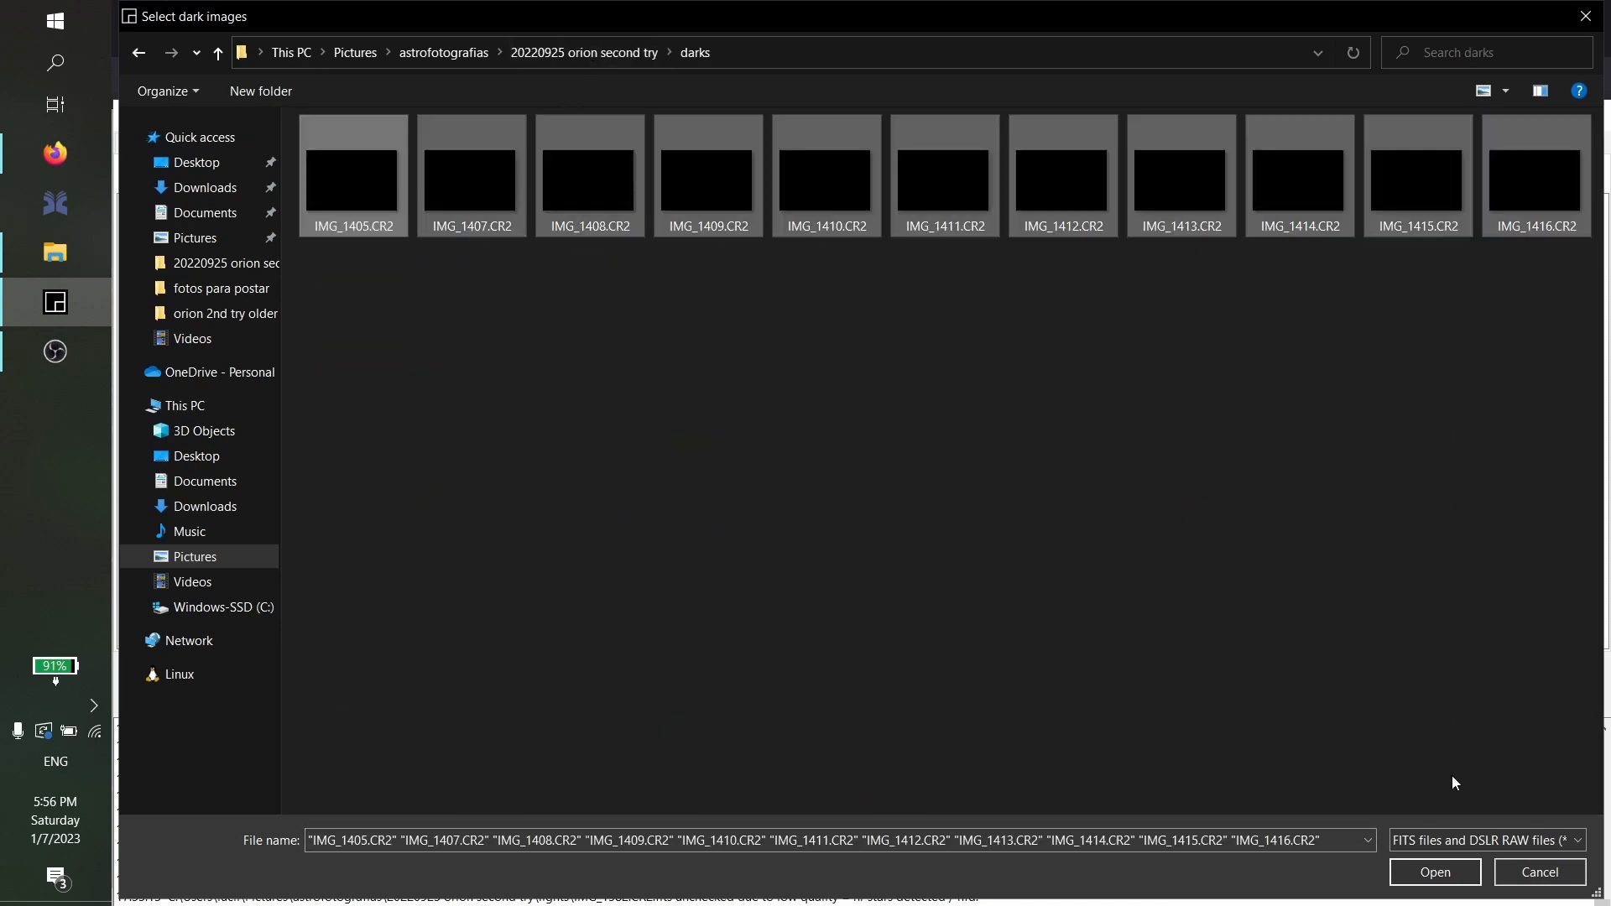
{"action": "left_click", "coordinate": [1435, 872]}
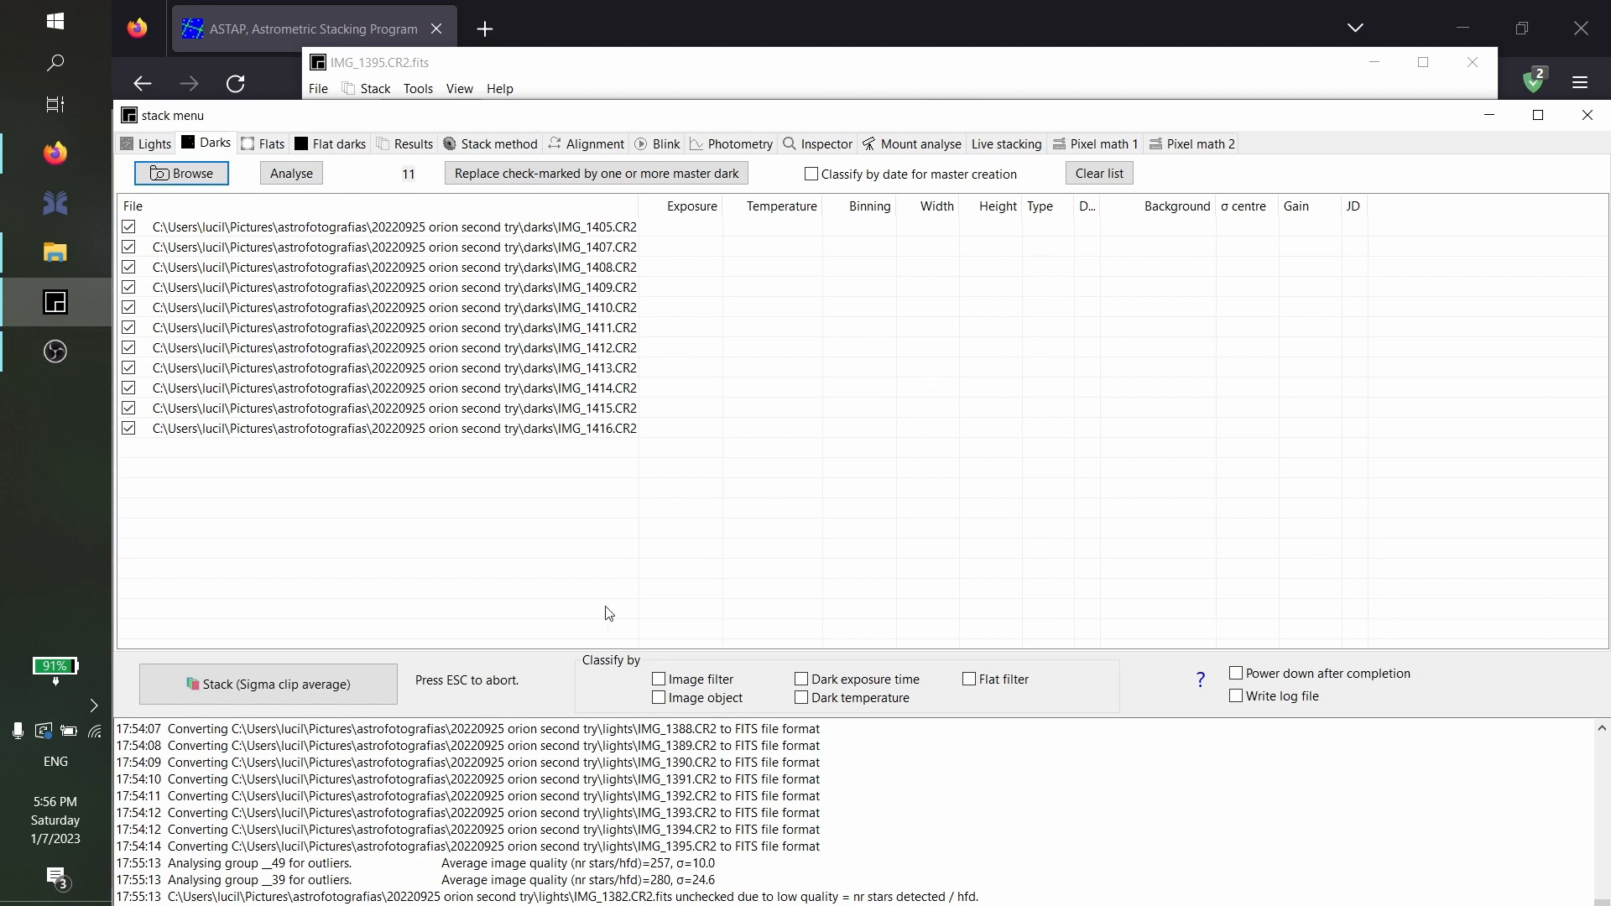
{"action": "left_click", "coordinate": [312, 176]}
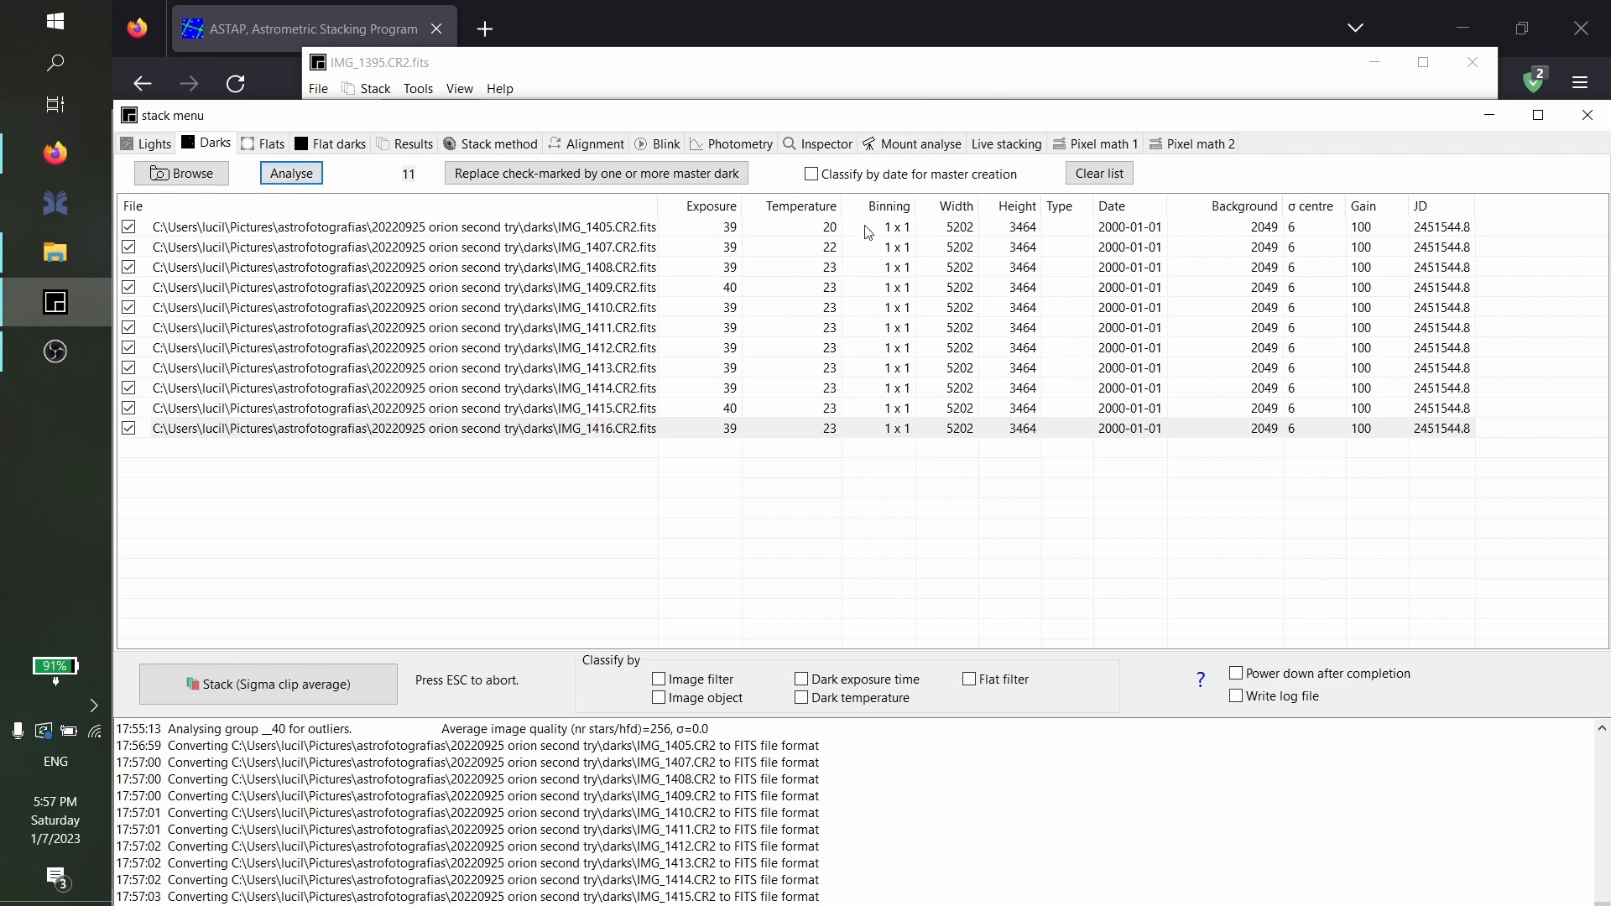
Compare the temperature of dark IMG_1405 with the temperatures throughout the lights list, including light IMG_1311
{"action": "left_click", "coordinate": [824, 233]}
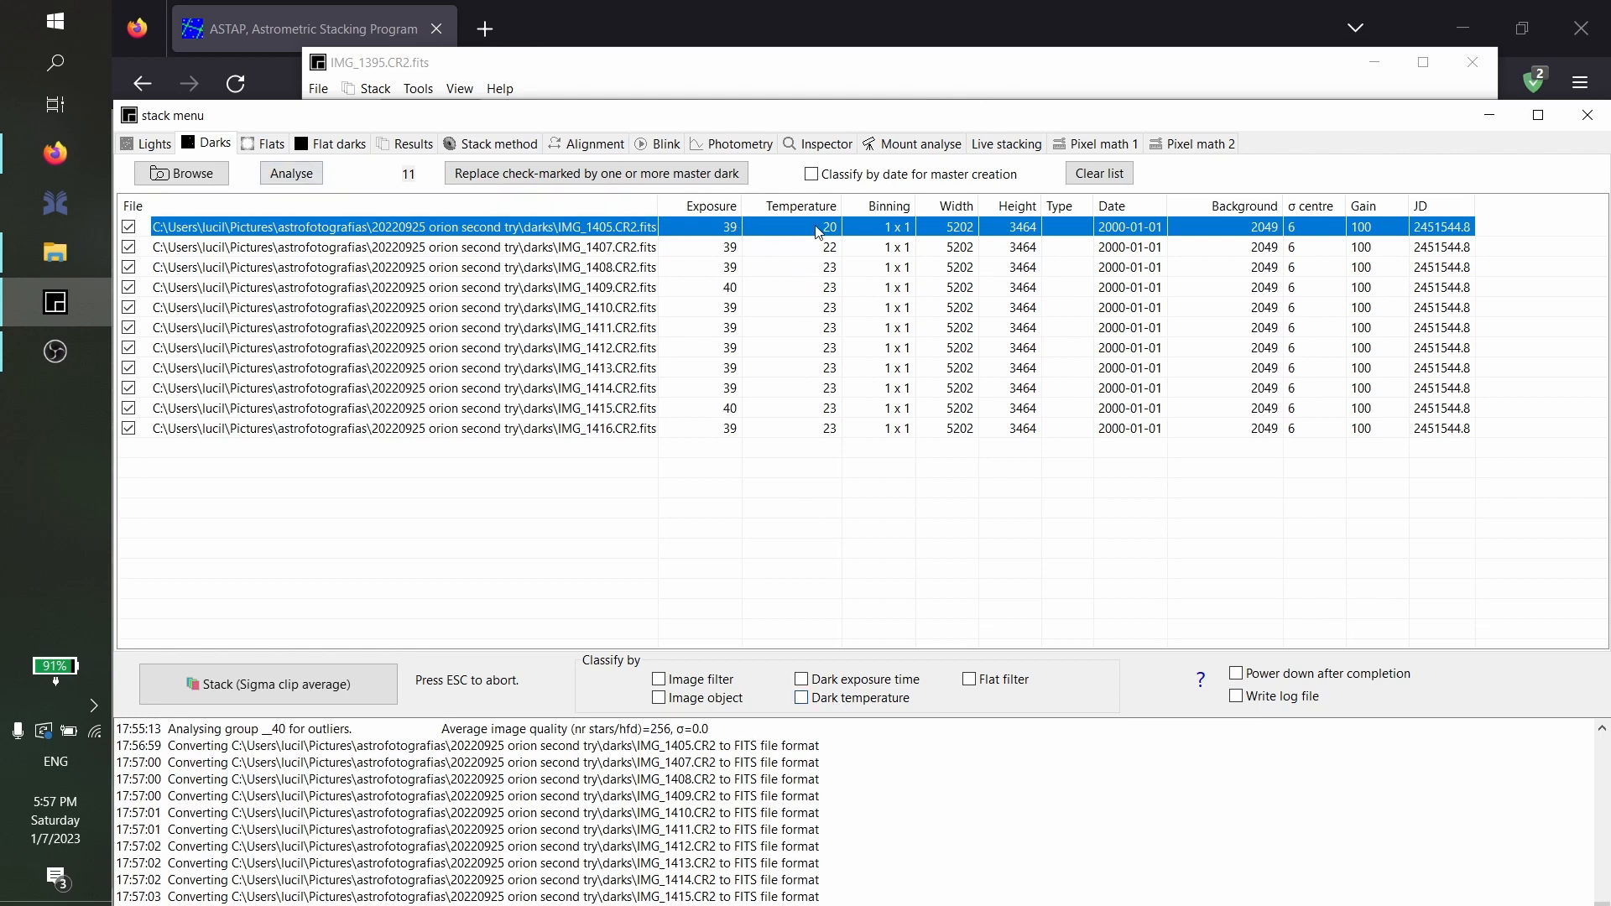
{"action": "left_click", "coordinate": [153, 148]}
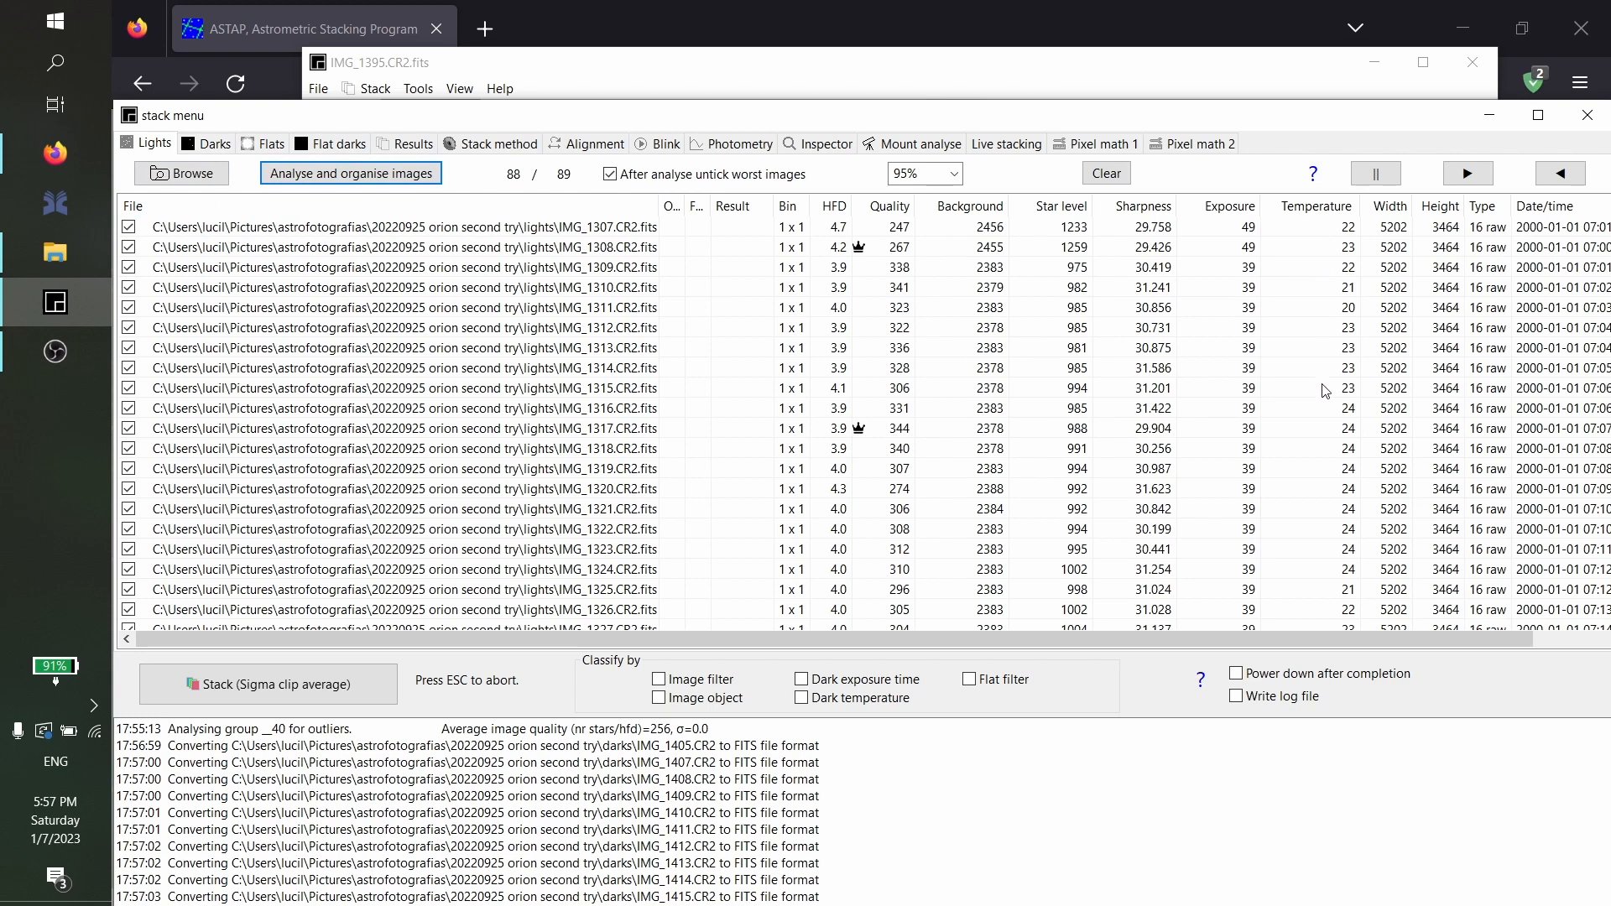
{"action": "scroll", "coordinate": [1468, 338], "scroll_direction": "down", "scroll_amount": 13}
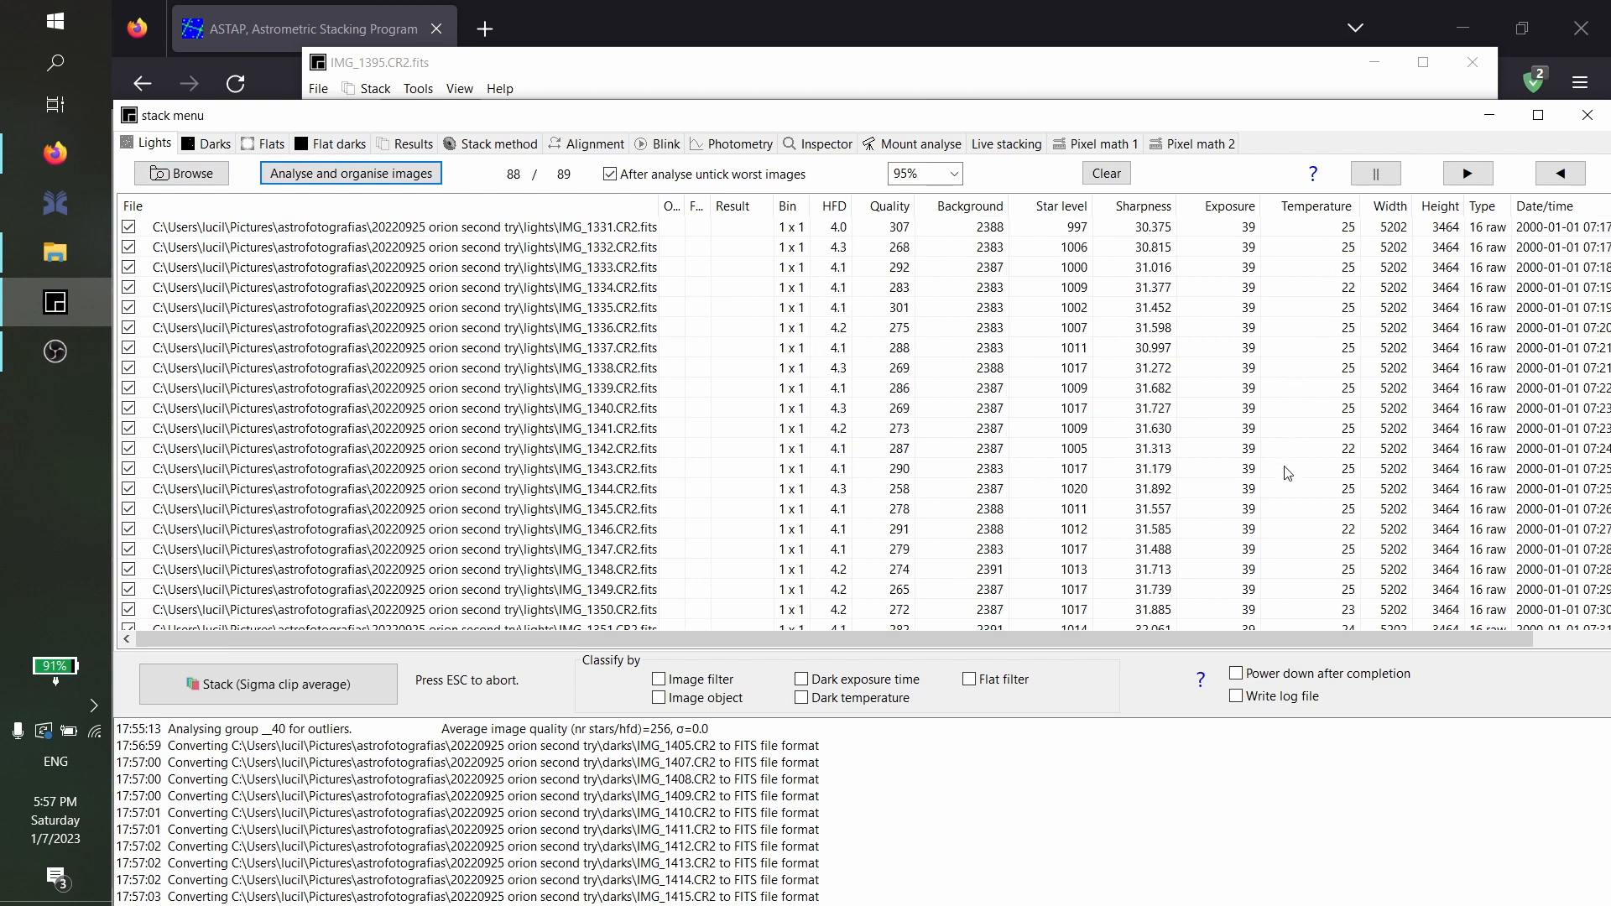
{"action": "scroll", "coordinate": [1286, 485], "scroll_direction": "down", "scroll_amount": 3}
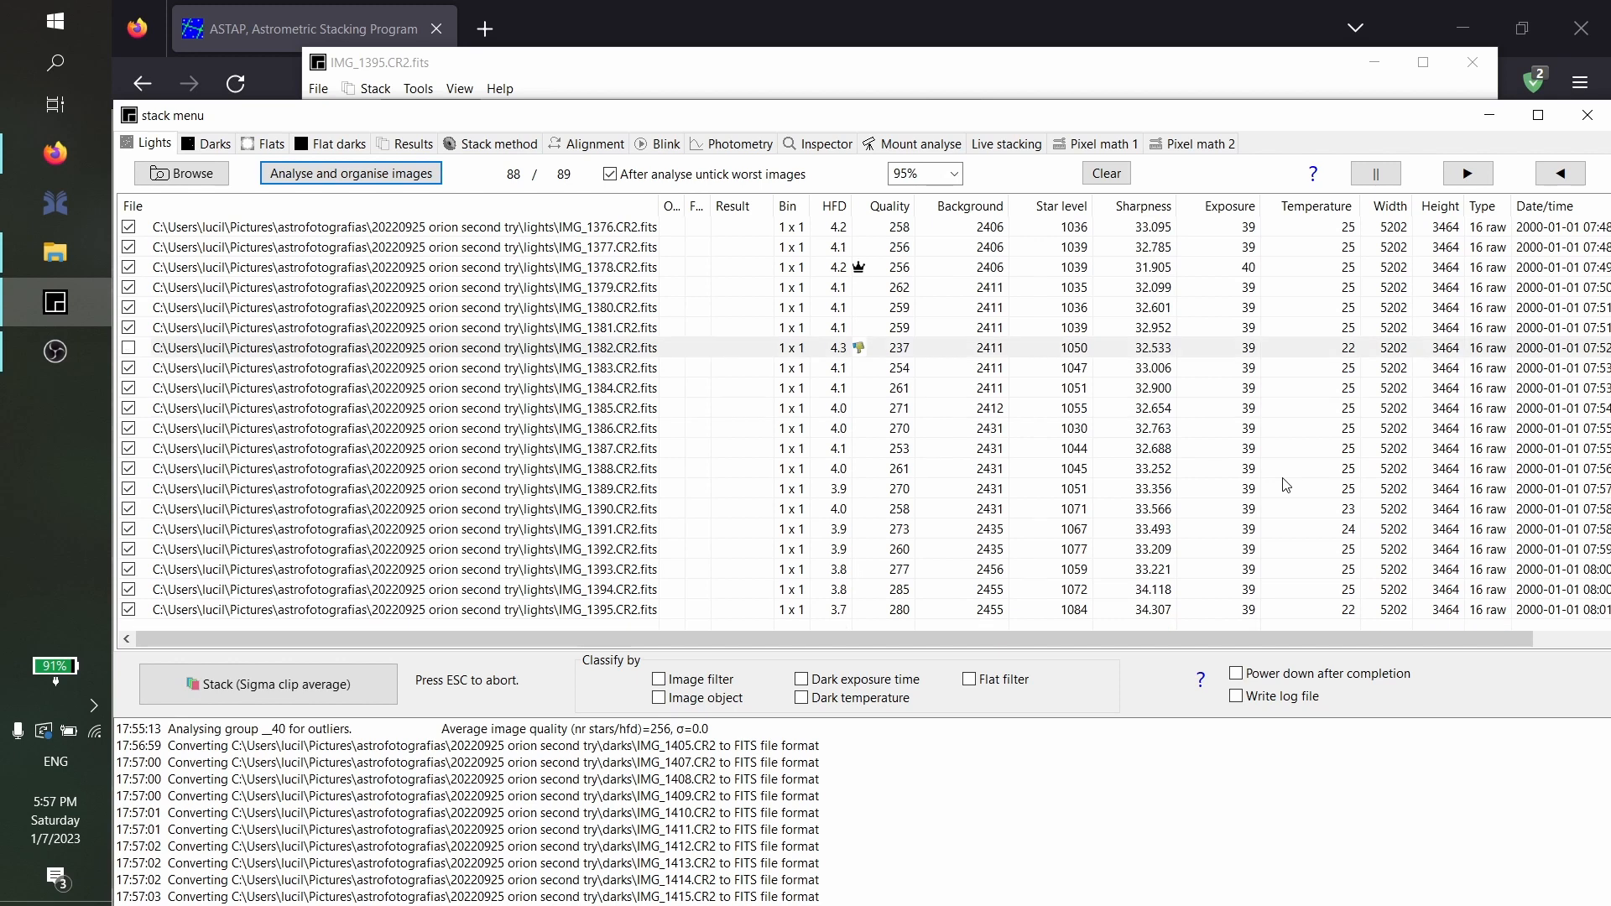
{"action": "scroll", "coordinate": [1286, 485], "scroll_direction": "up", "scroll_amount": 16}
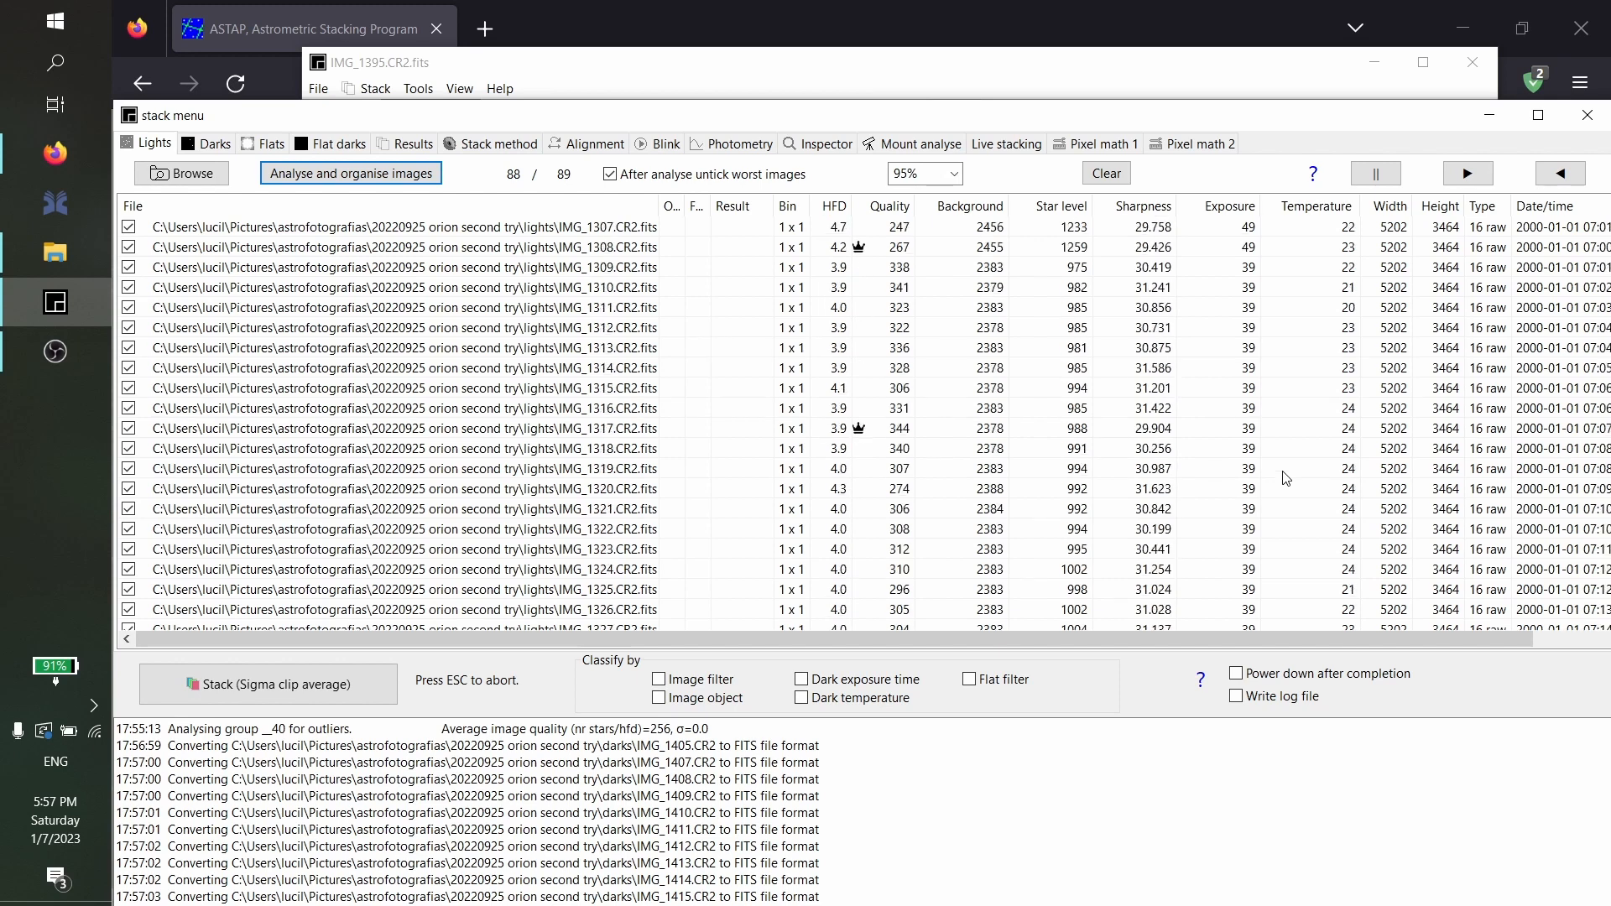
{"action": "left_click", "coordinate": [1299, 310]}
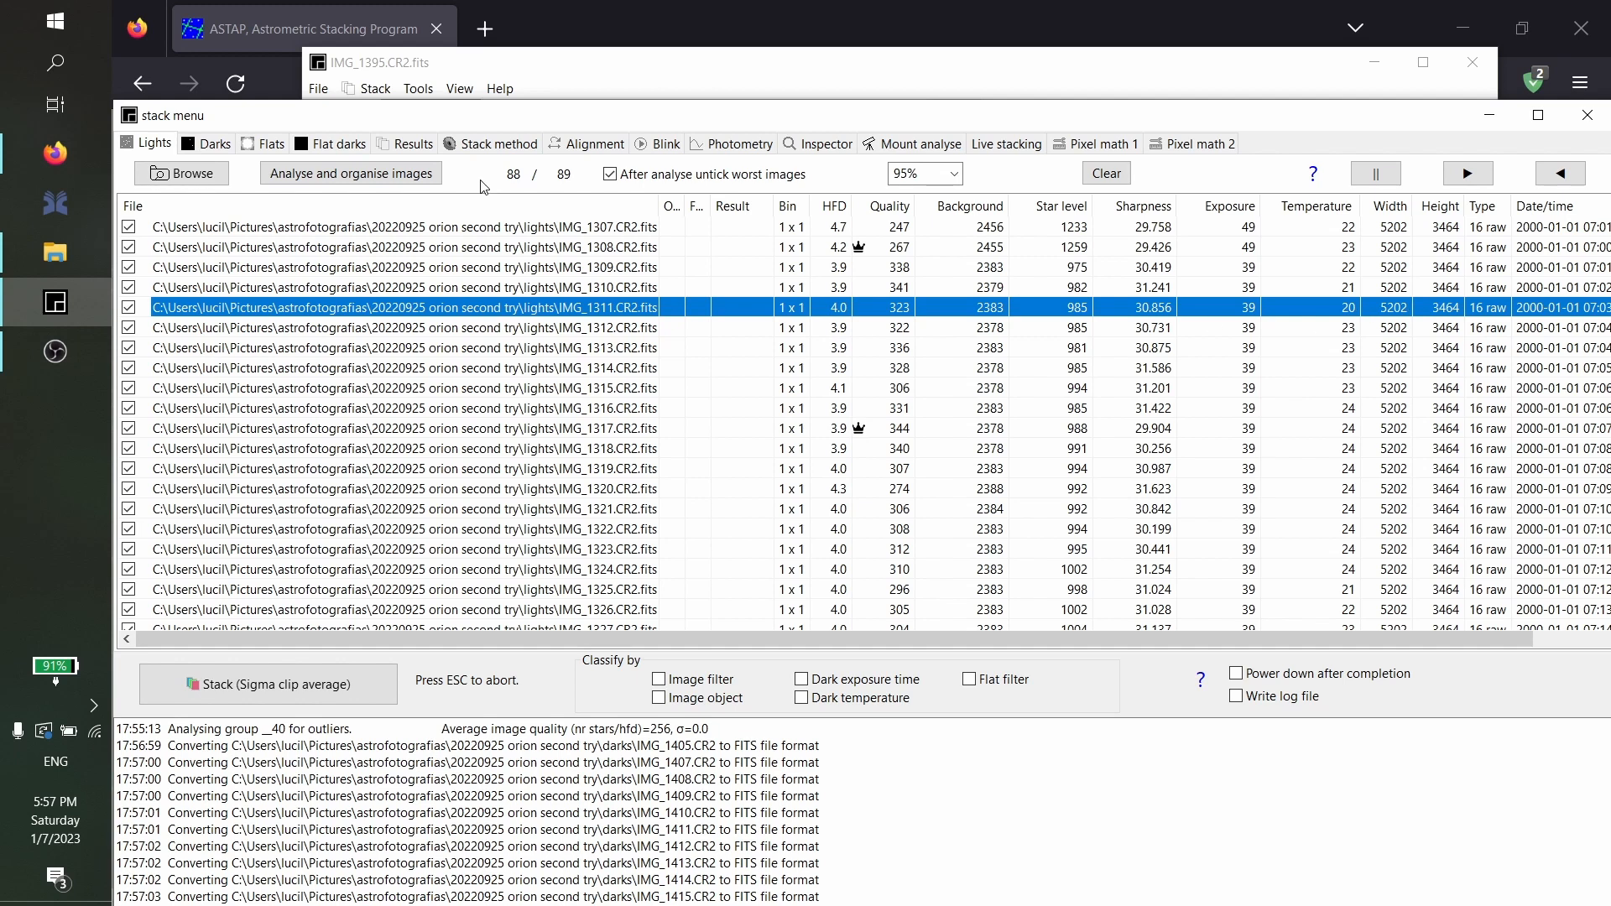
Select darks IMG_1408 to IMG_1416 and compare their temperatures with light IMG_1312 and the other lights
{"action": "left_click", "coordinate": [209, 143]}
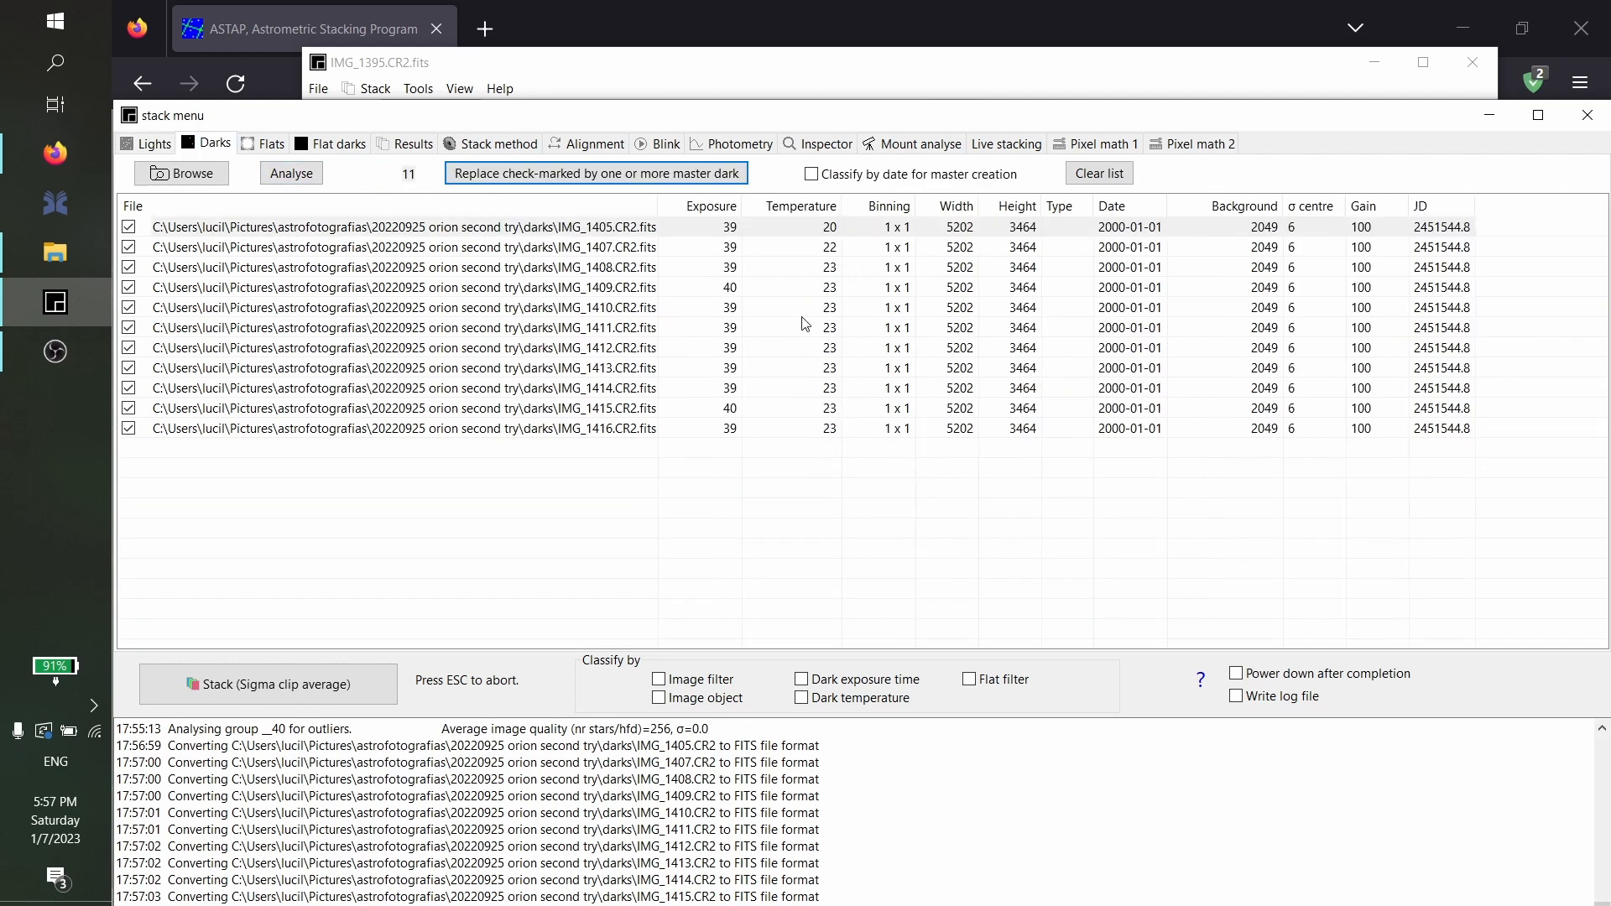
{"action": "left_click", "coordinate": [848, 274]}
{"action": "left_click", "coordinate": [846, 437], "text": "shift"}
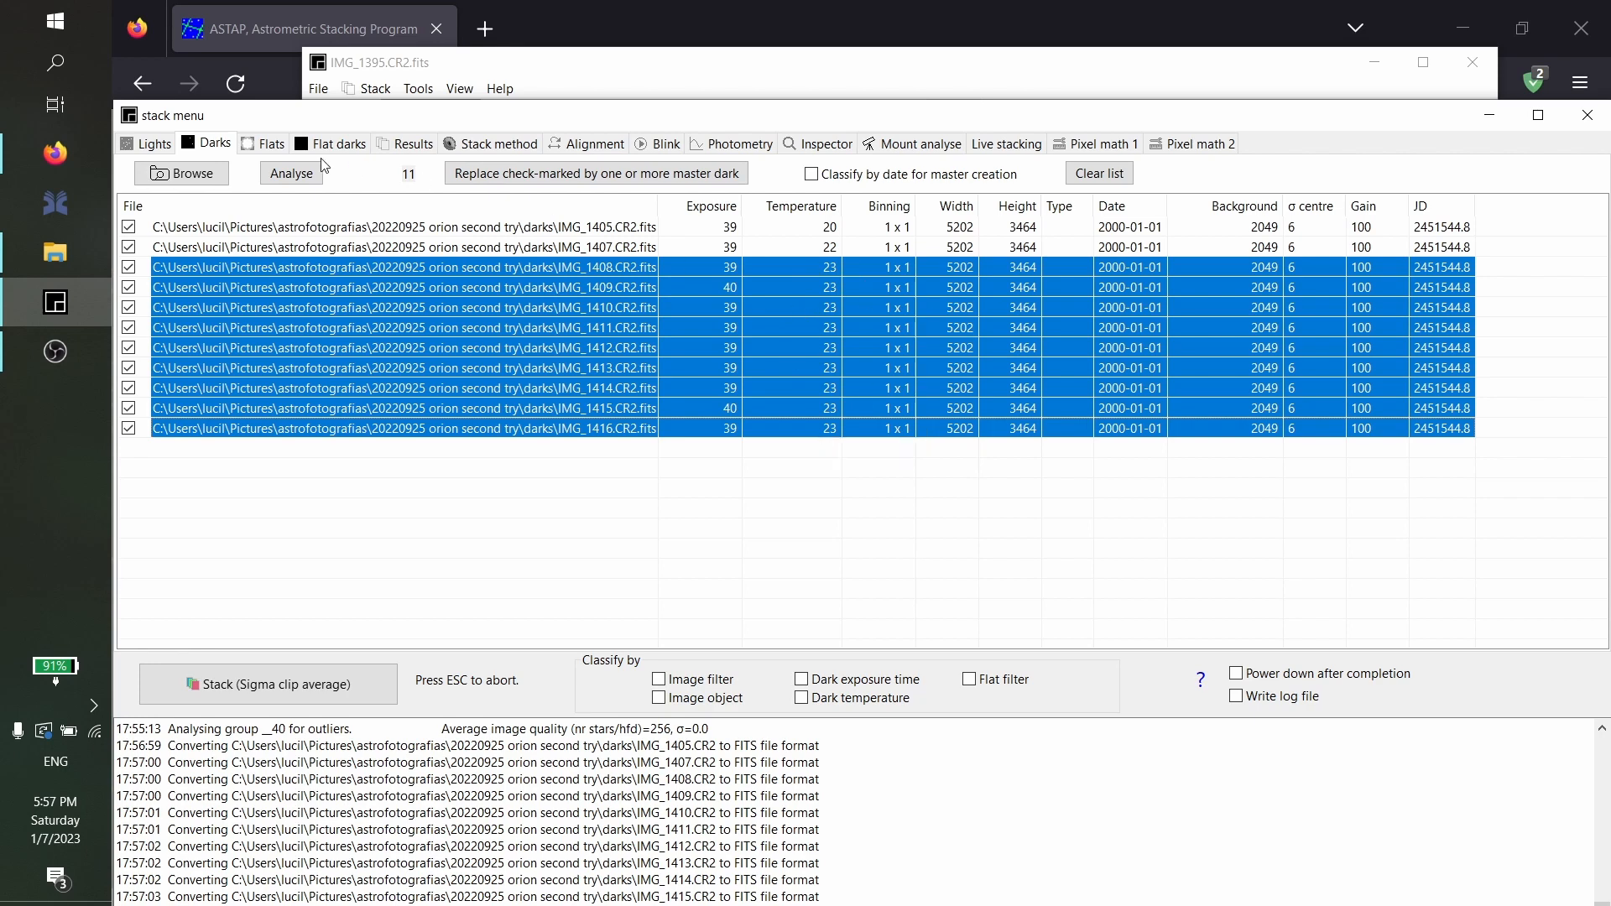
{"action": "left_click", "coordinate": [155, 144]}
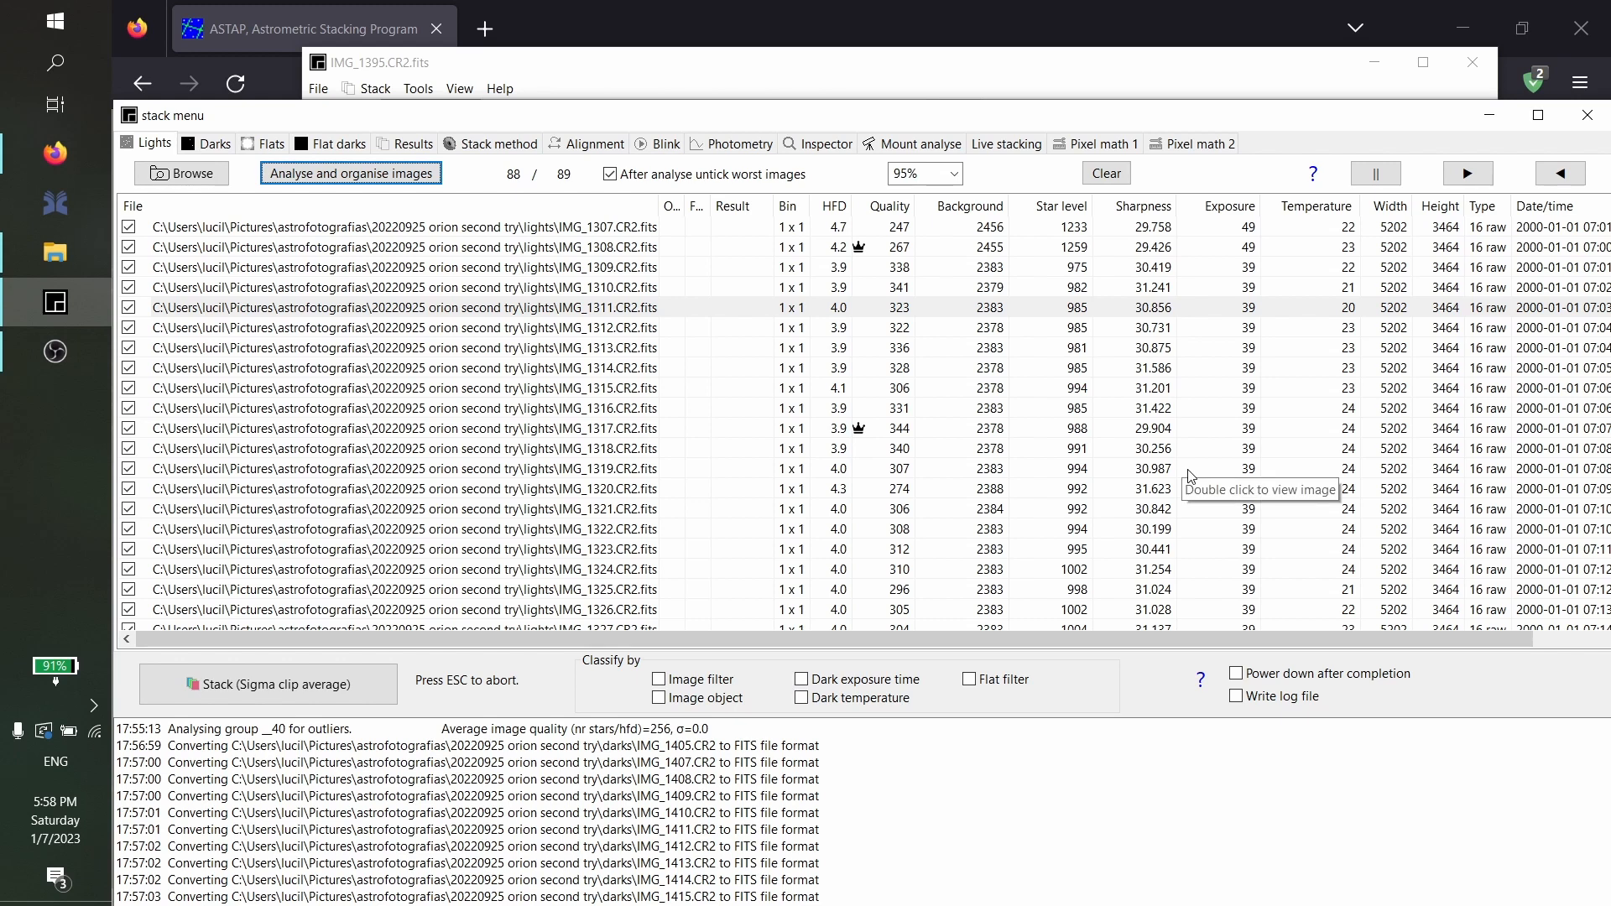
{"action": "left_click", "coordinate": [1333, 334]}
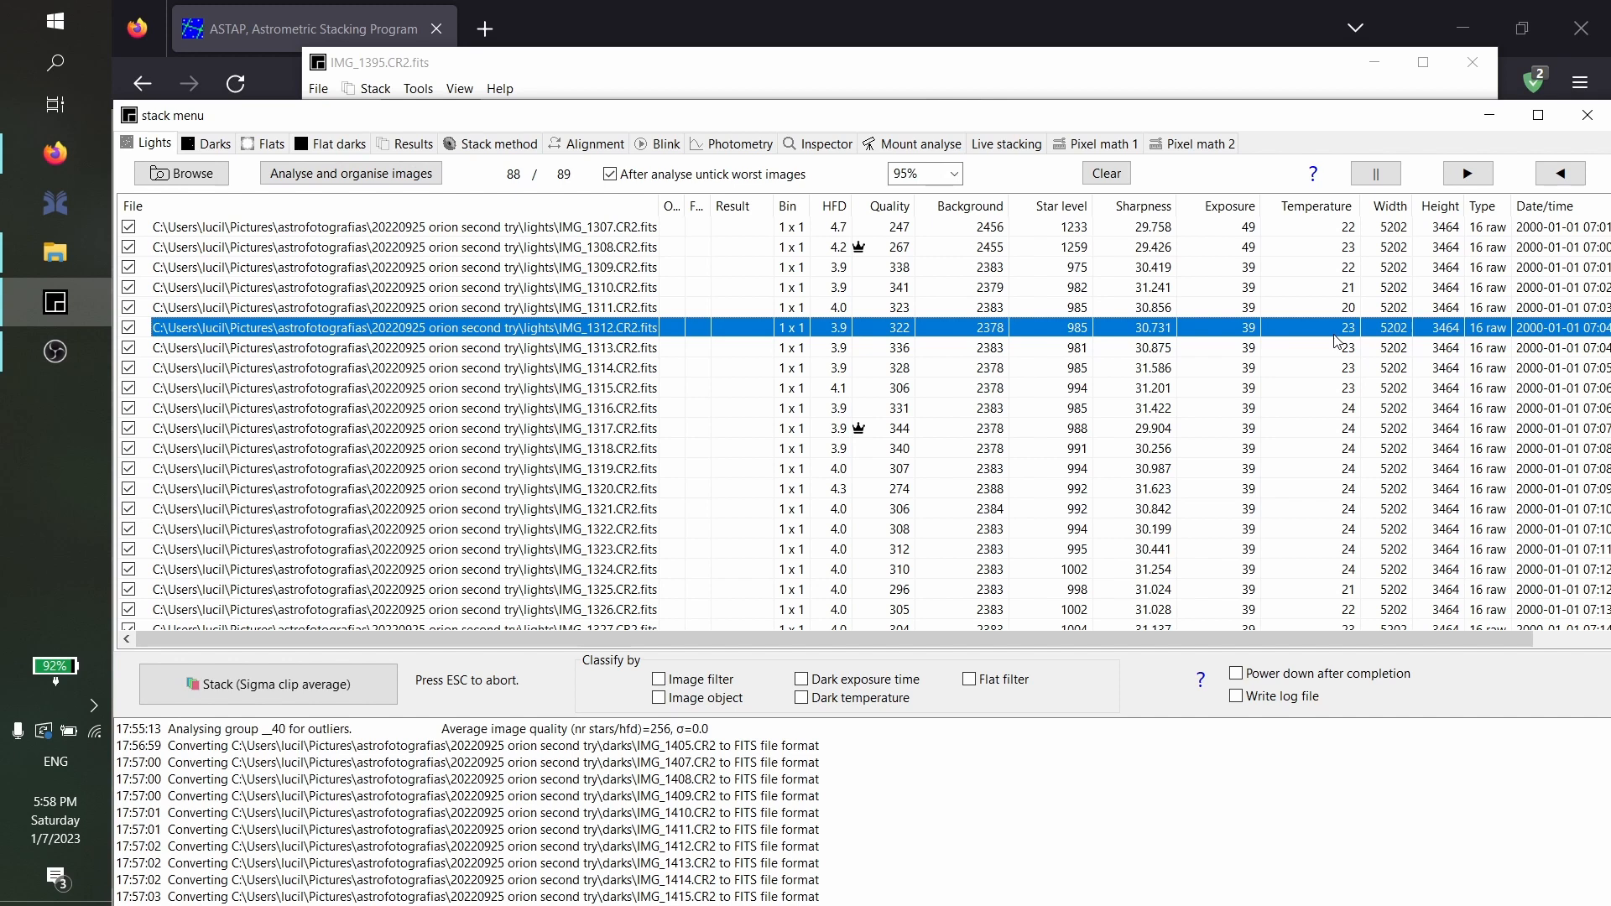
{"action": "scroll", "coordinate": [1334, 341], "scroll_direction": "down", "scroll_amount": 19}
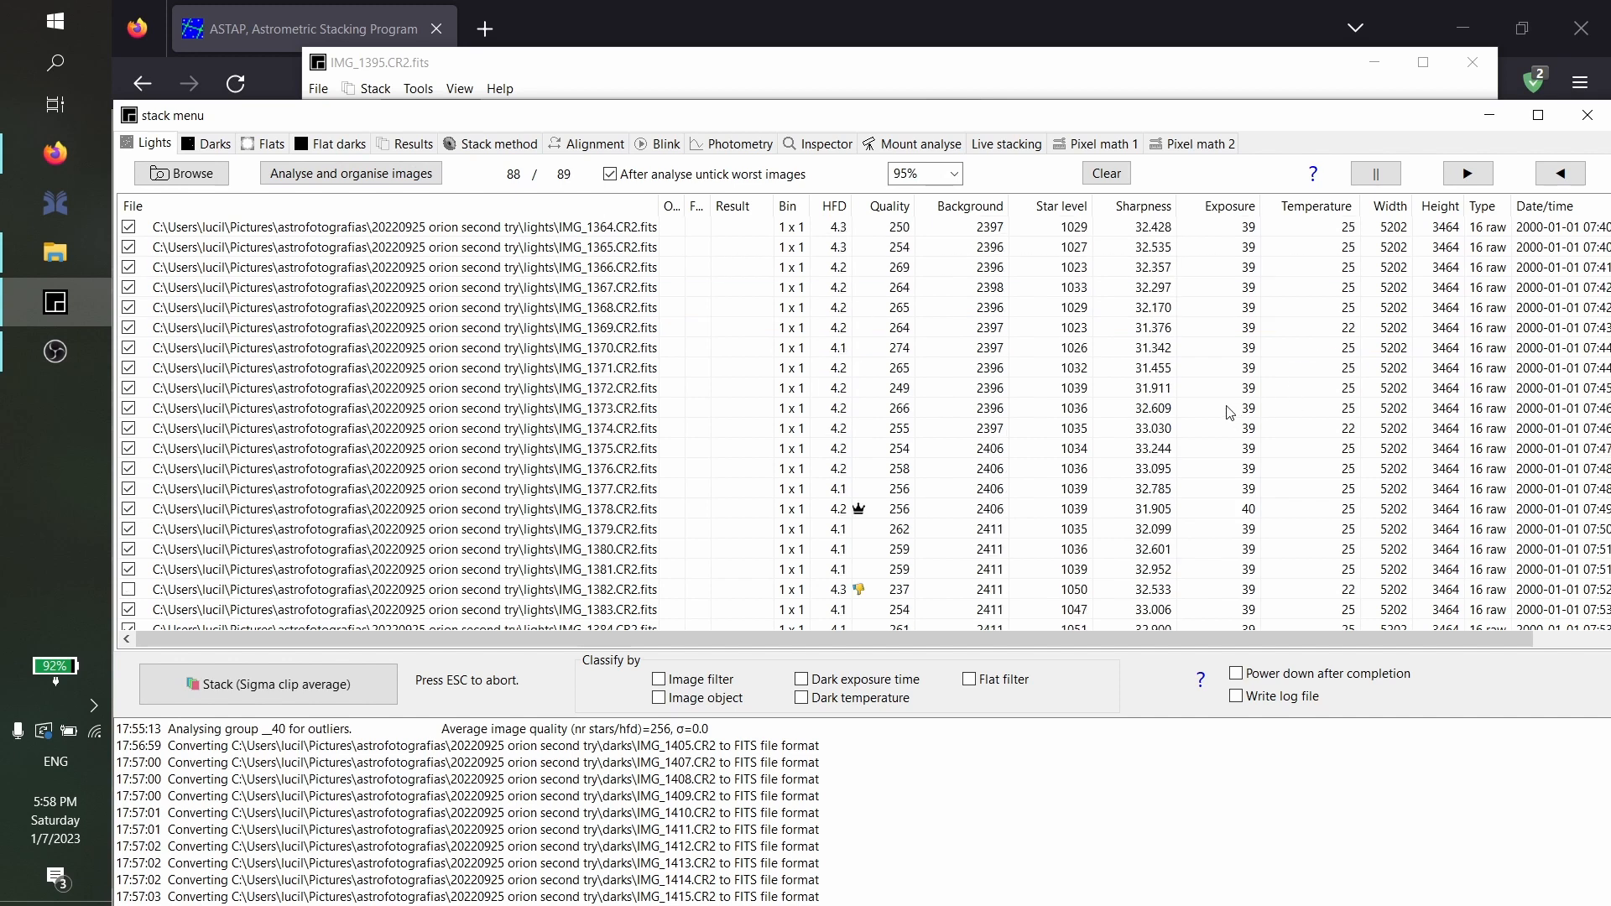
{"action": "scroll", "coordinate": [1229, 411], "scroll_direction": "up", "scroll_amount": 16}
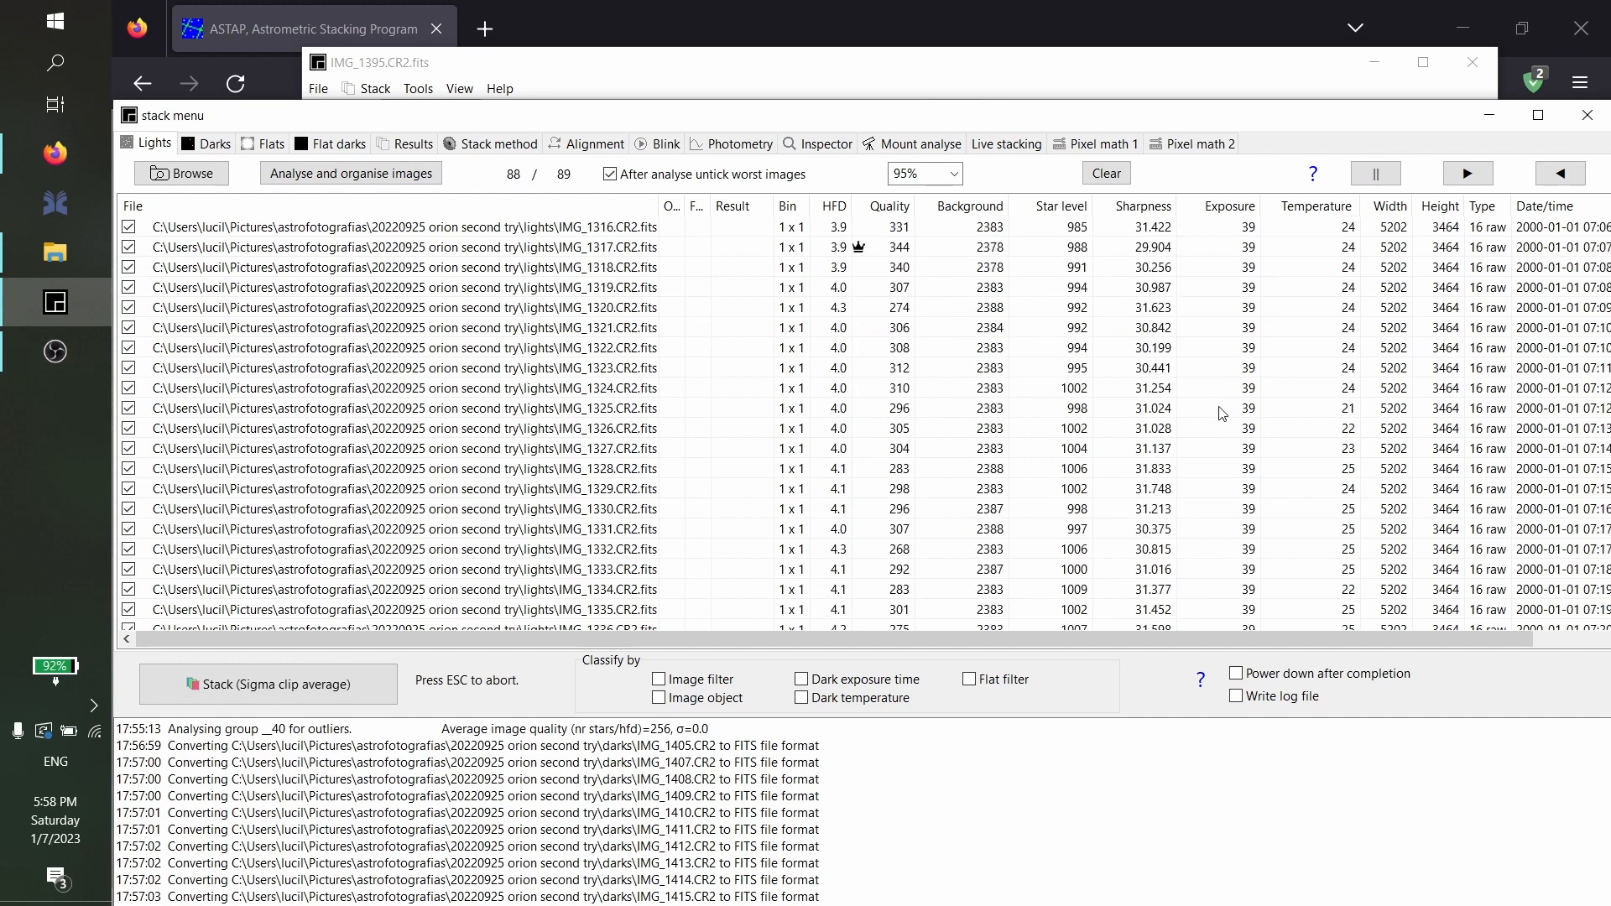
Load all CR2 images from the flats folder of "20220925 orion second try" into the flats list and analyse them
{"action": "scroll", "coordinate": [1222, 412], "scroll_direction": "up", "scroll_amount": 3}
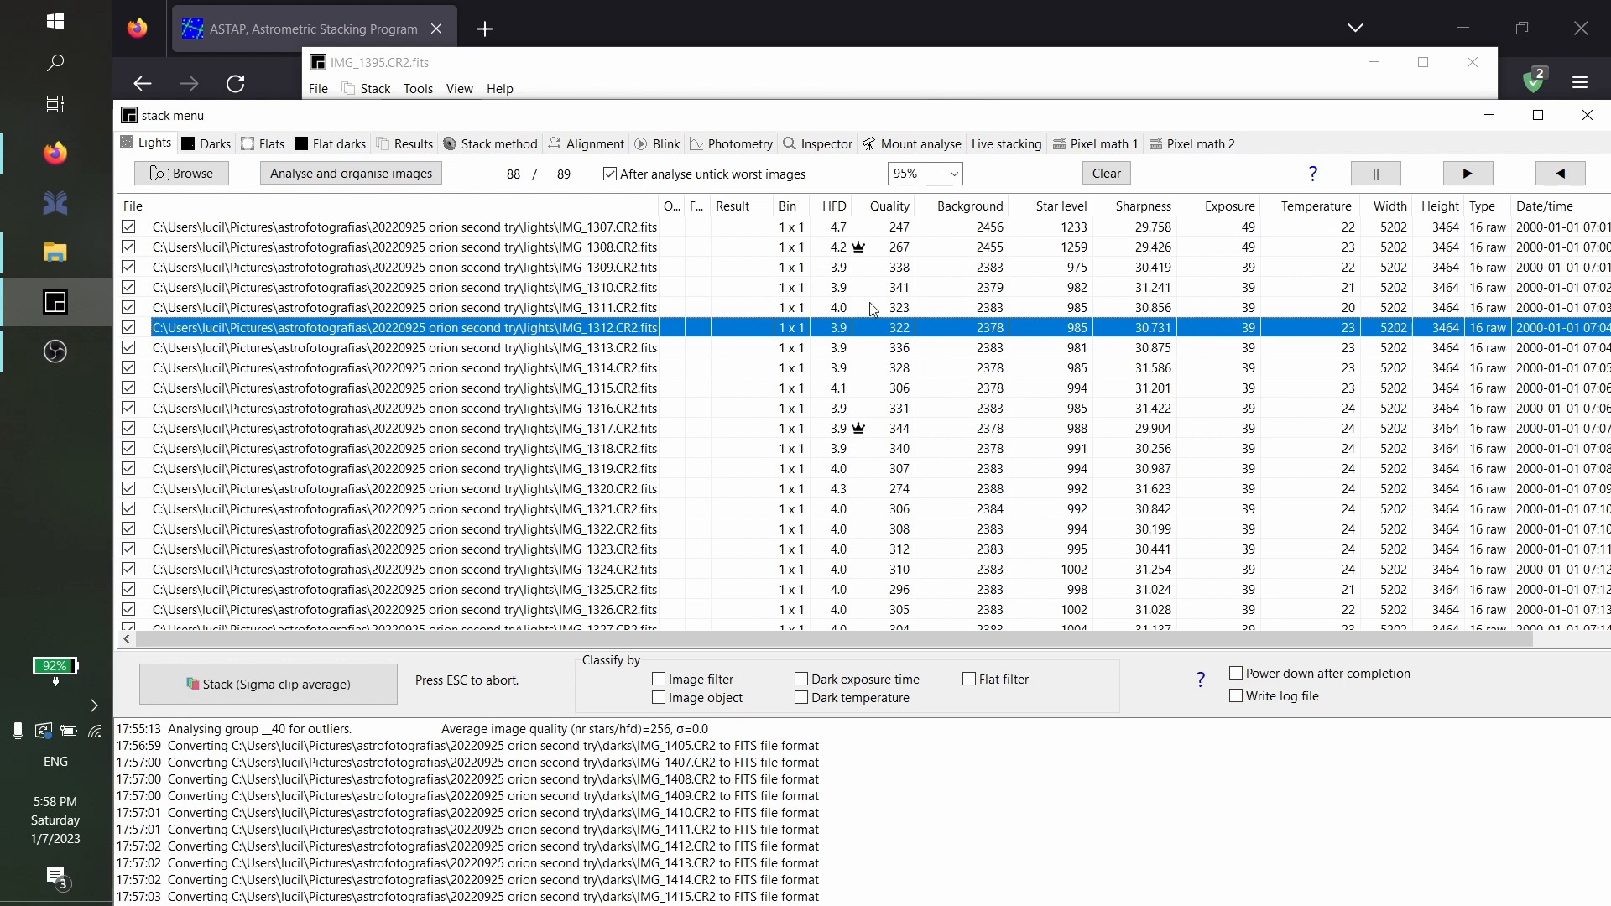
{"action": "left_click", "coordinate": [271, 146]}
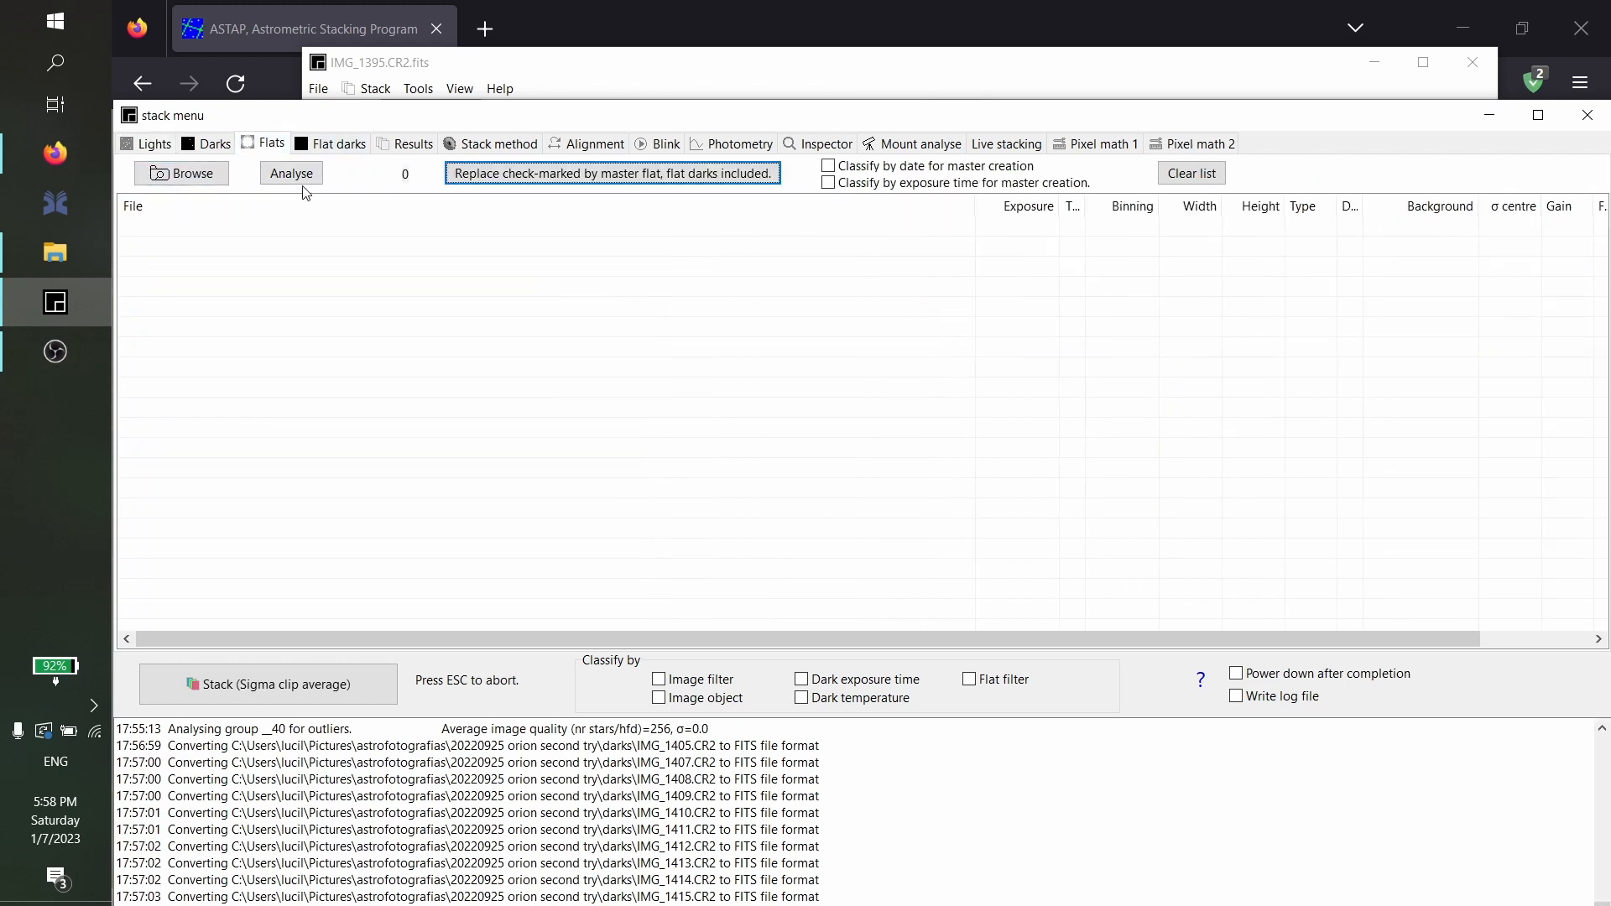
{"action": "left_click", "coordinate": [206, 177]}
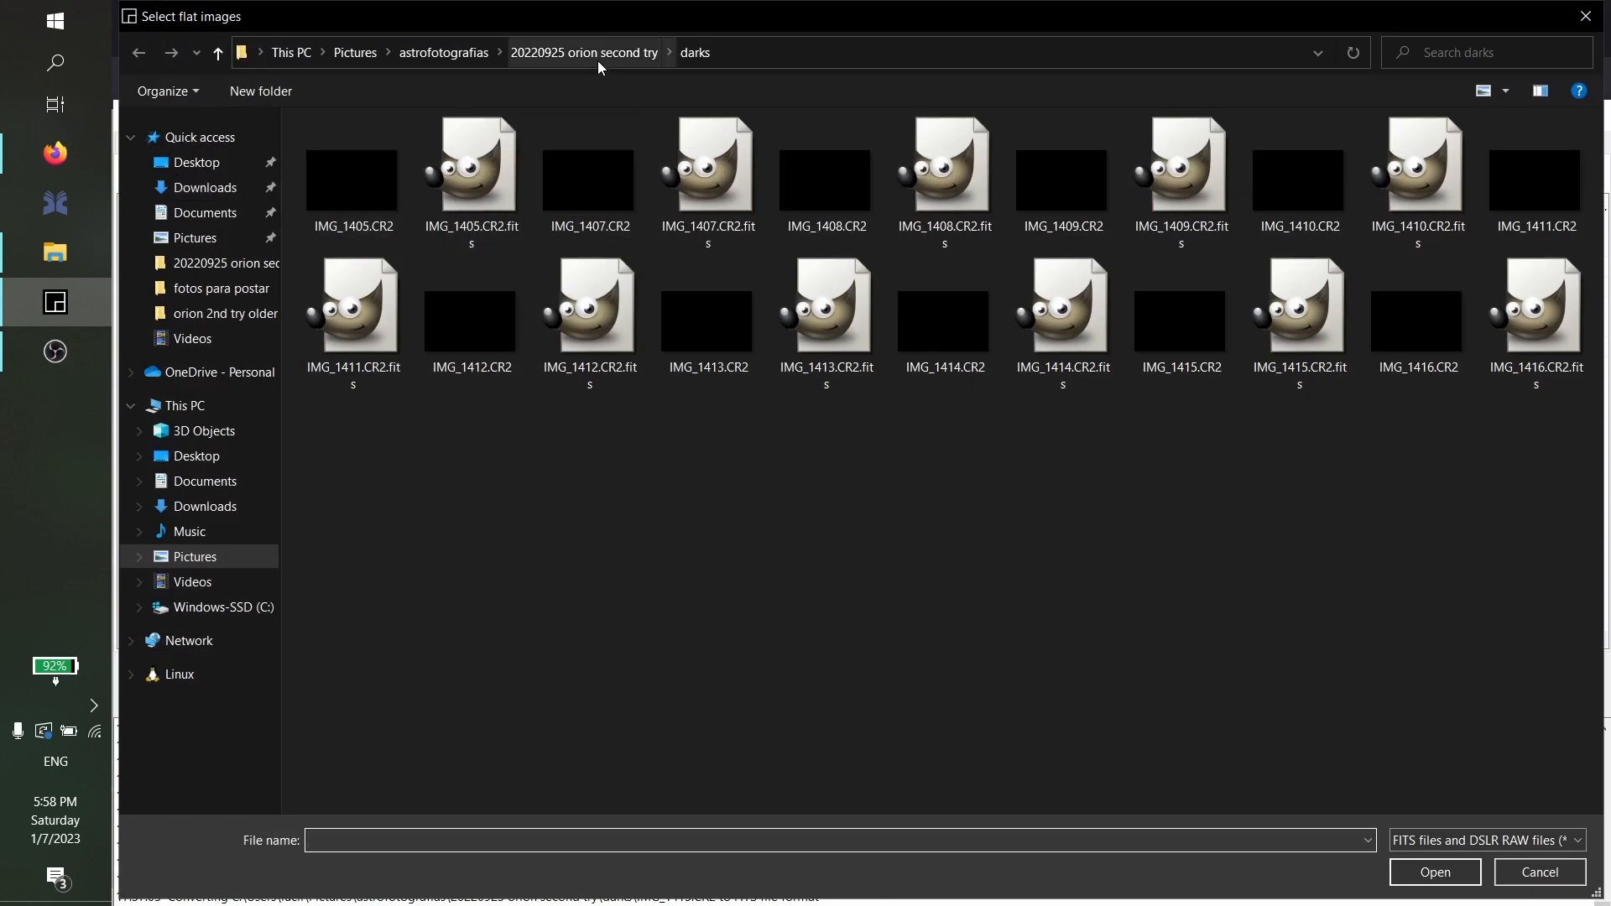
{"action": "left_click", "coordinate": [596, 60]}
{"action": "double_click", "coordinate": [592, 200]}
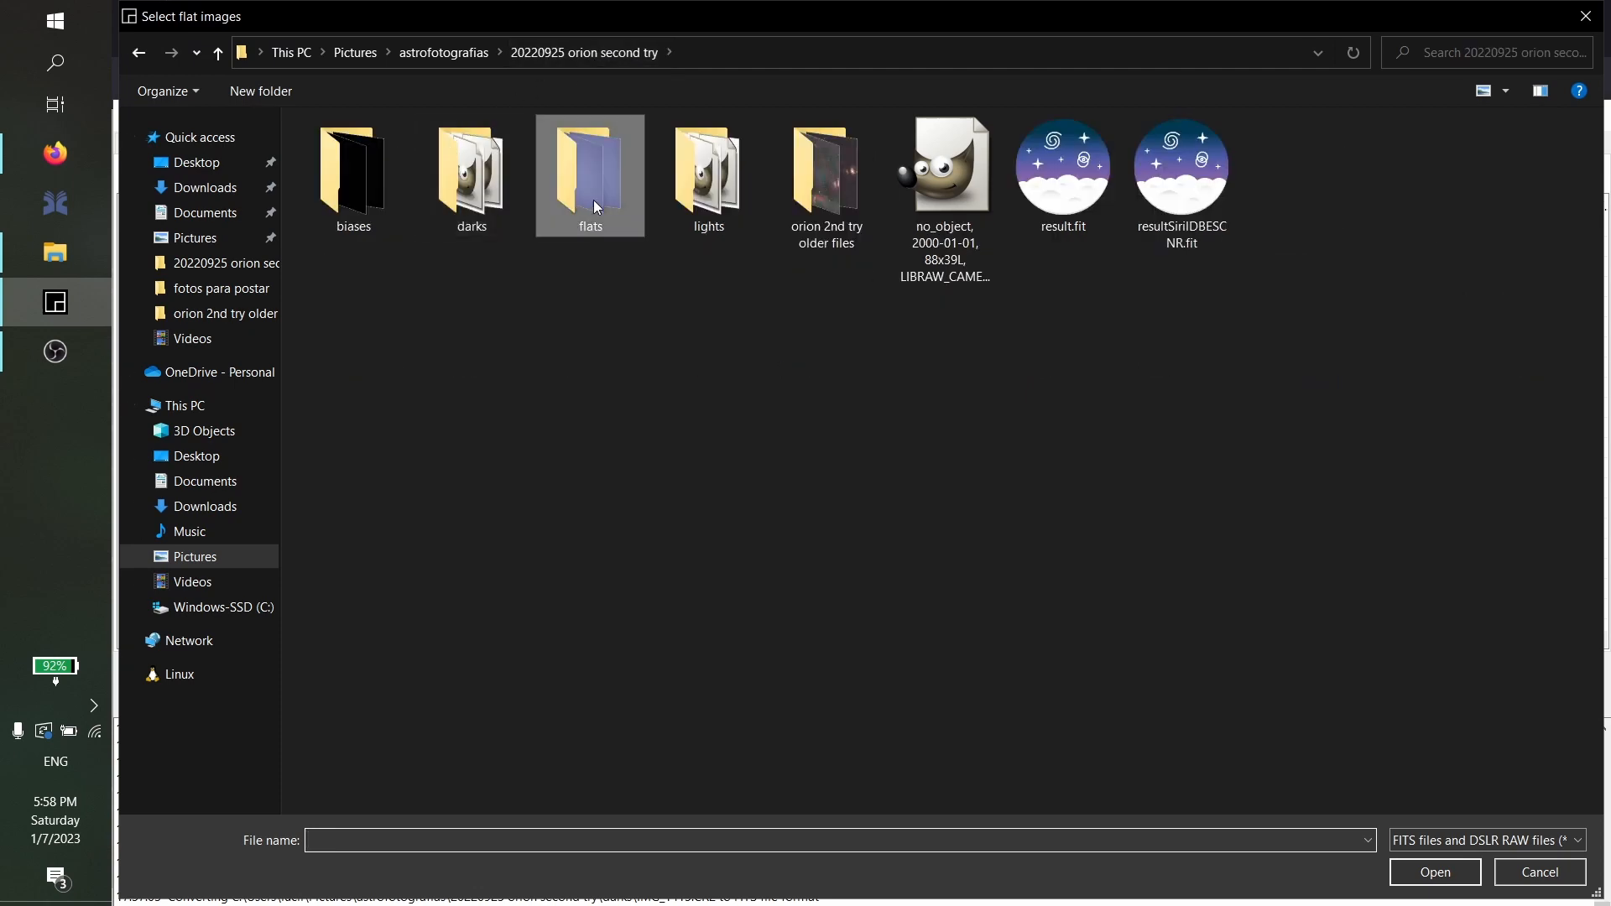
{"action": "left_click_drag", "start_coordinate": [1547, 614], "coordinate": [370, 165]}
{"action": "left_click", "coordinate": [1433, 872]}
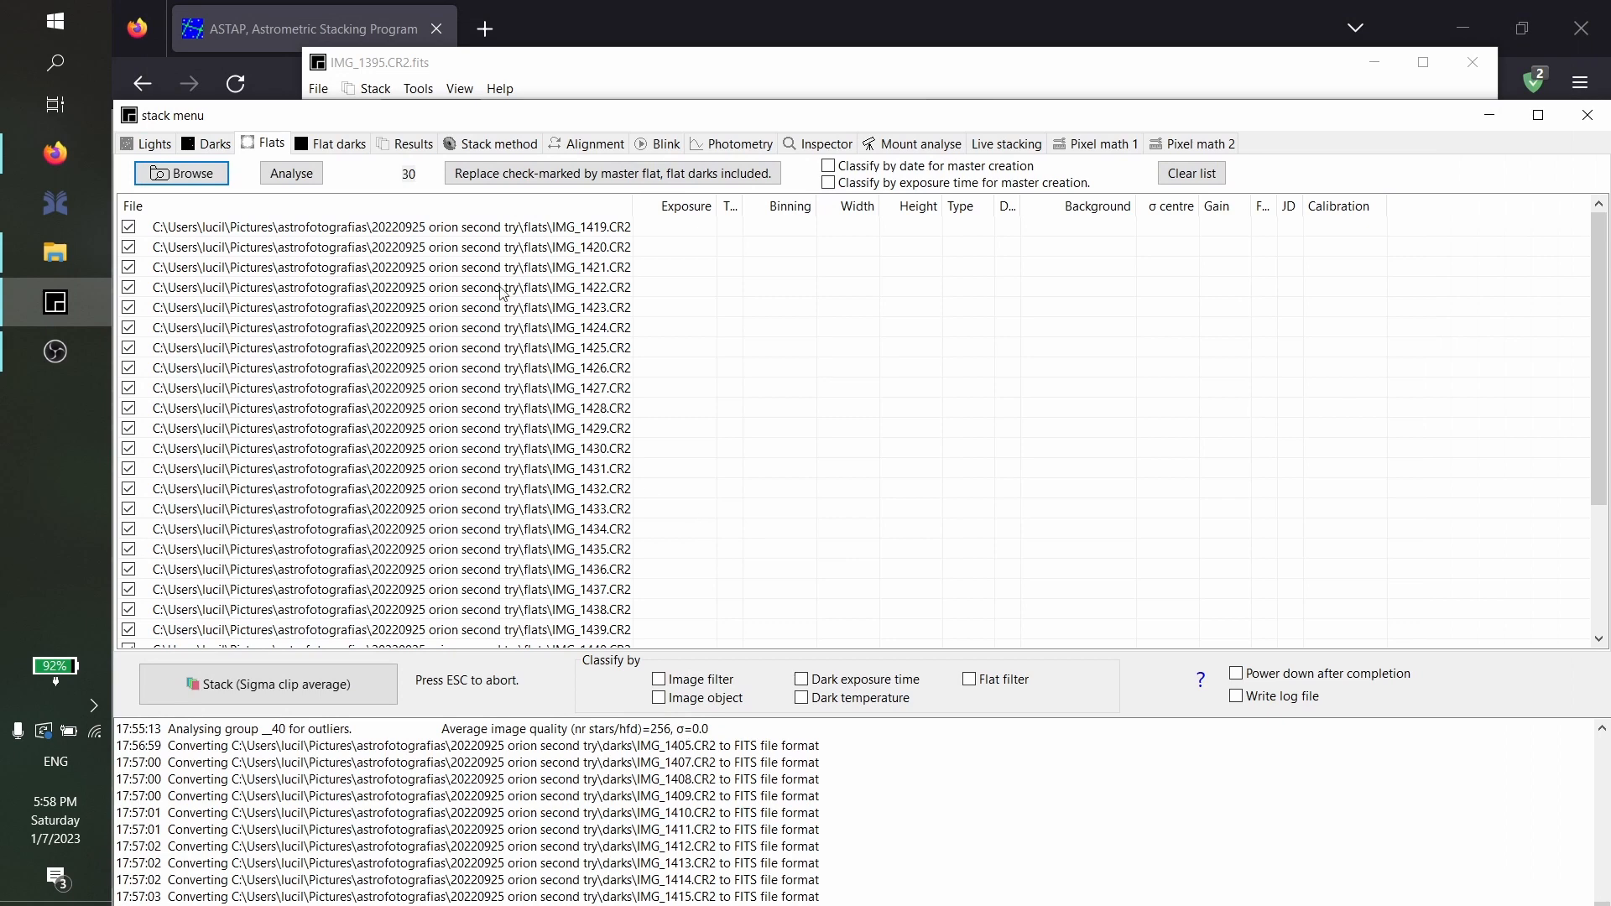
{"action": "left_click", "coordinate": [301, 175]}
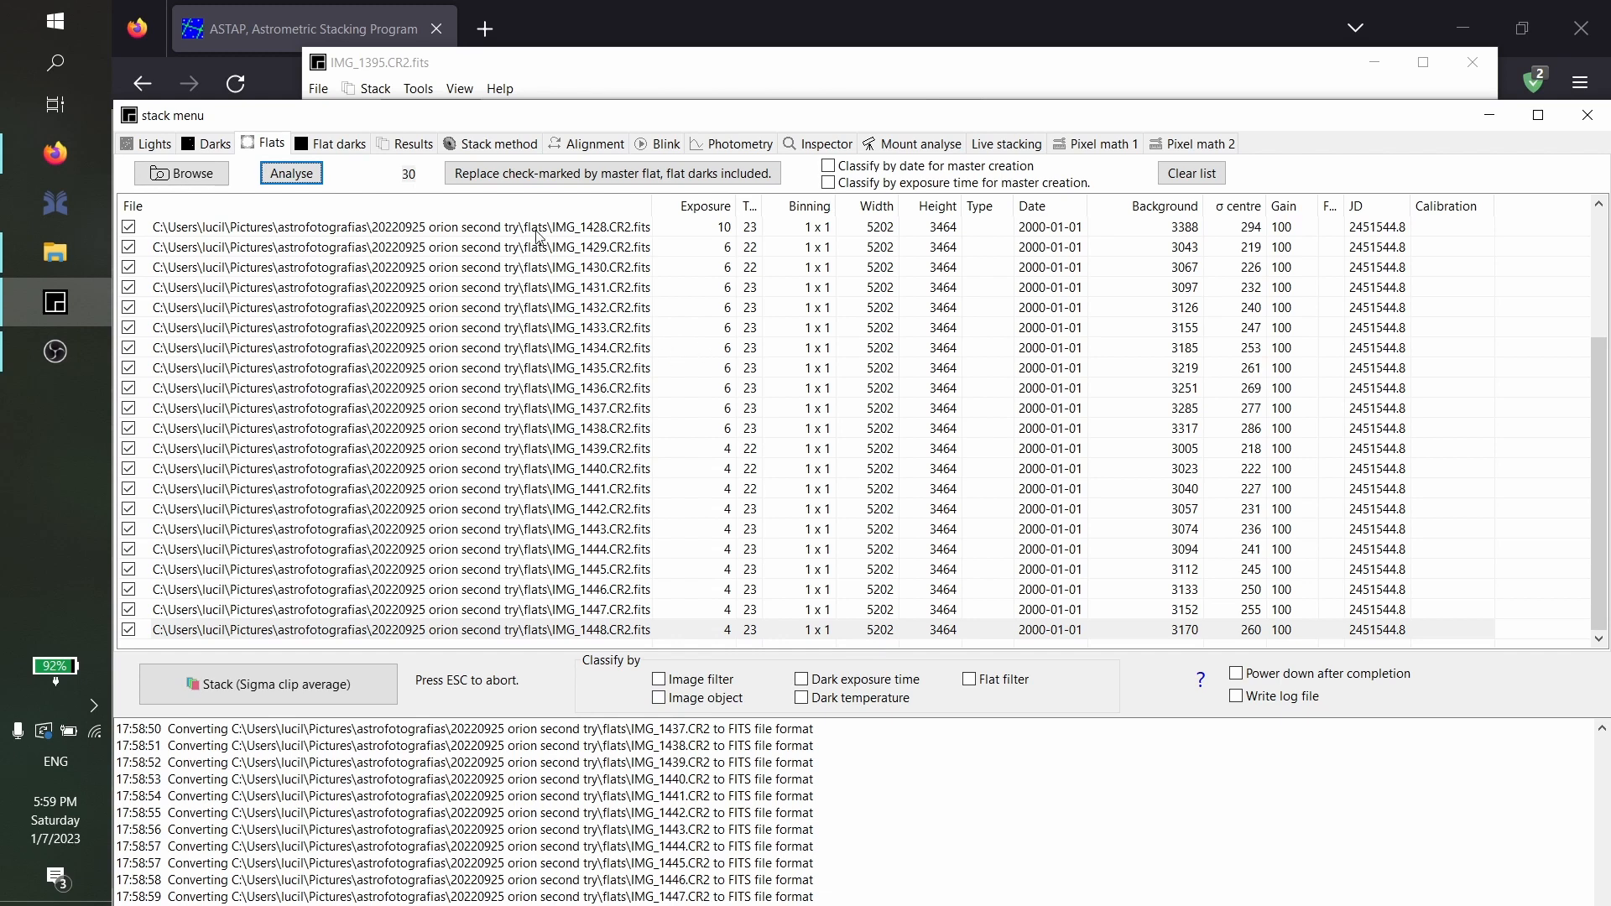
Widen the Filter and Temperature columns of the flats list so their headings can be read in full
{"action": "left_click", "coordinate": [481, 236]}
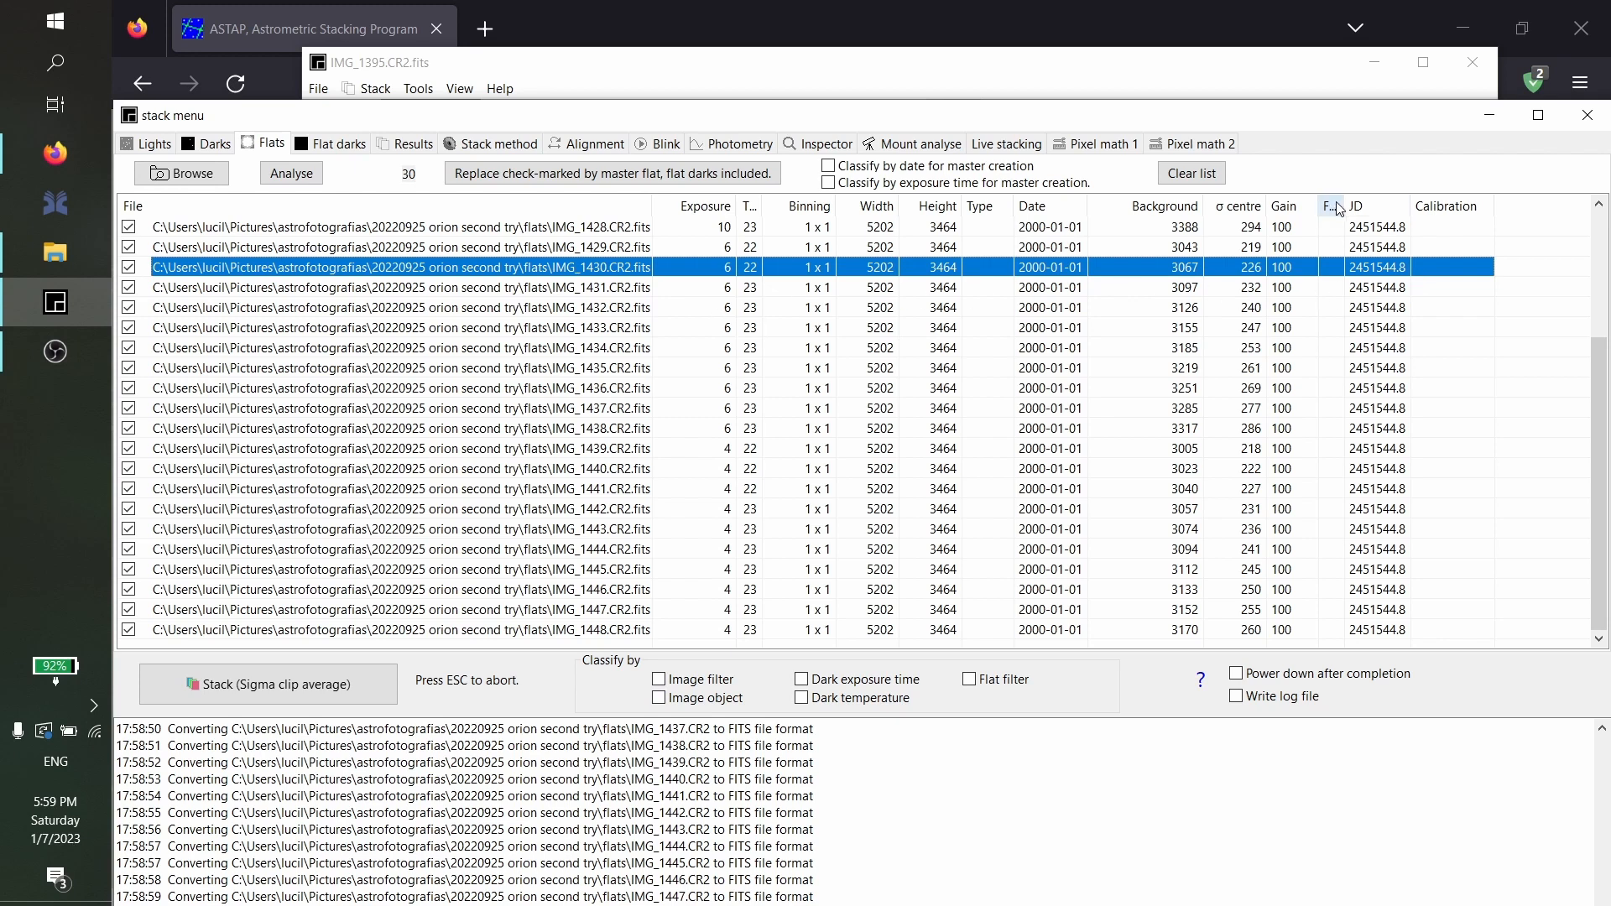
{"action": "left_click_drag", "start_coordinate": [1344, 207], "coordinate": [1376, 211]}
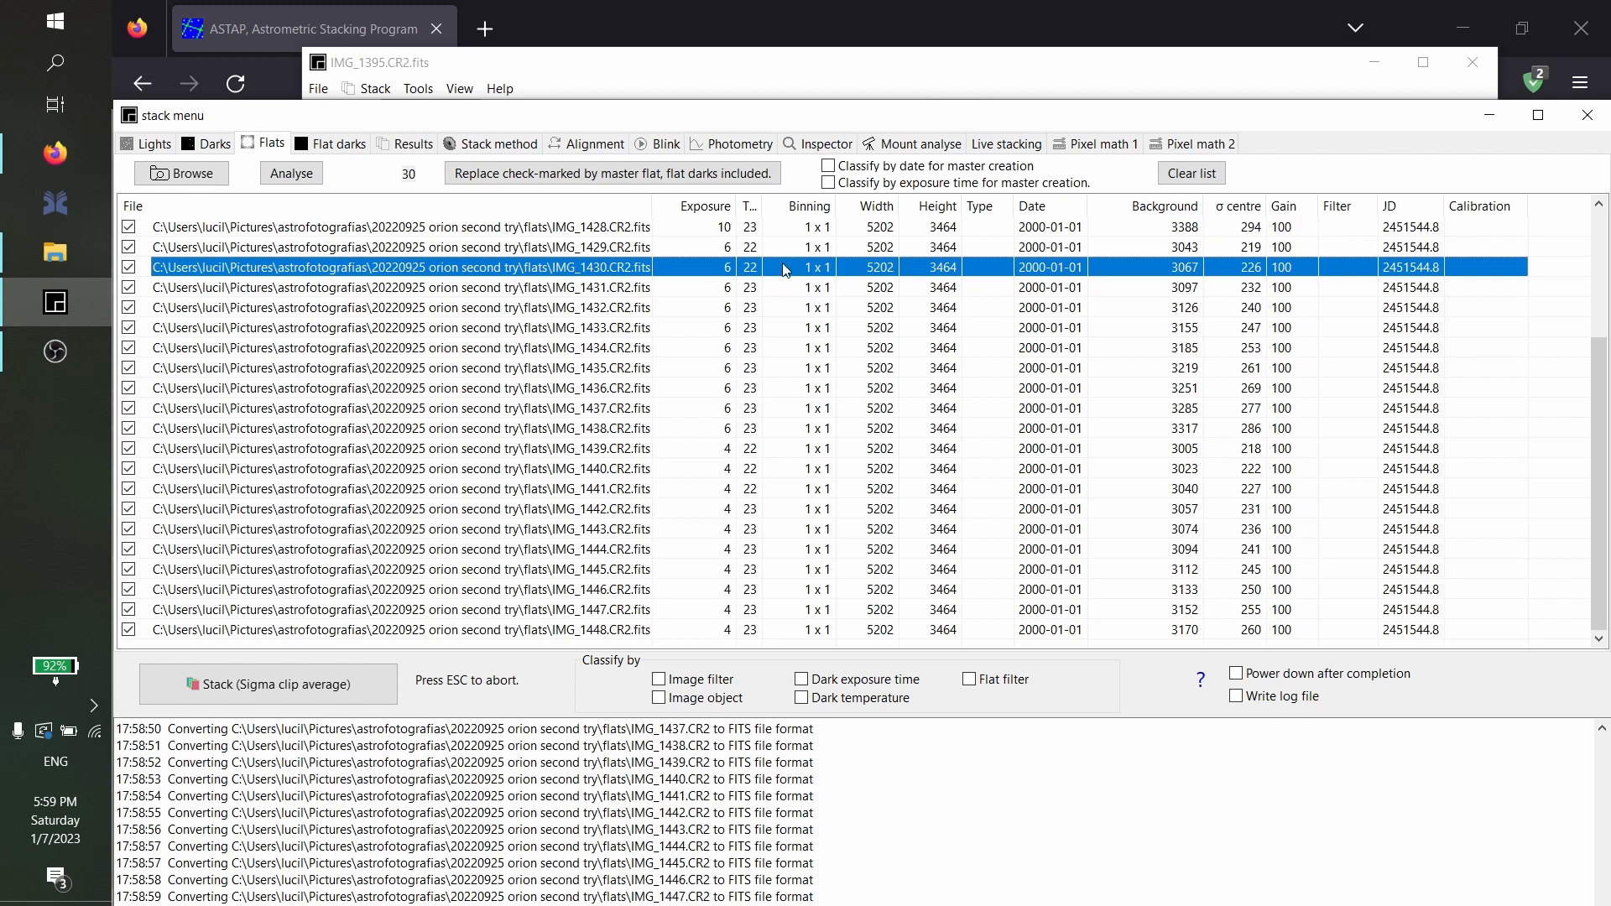
{"action": "left_click_drag", "start_coordinate": [762, 207], "coordinate": [858, 210]}
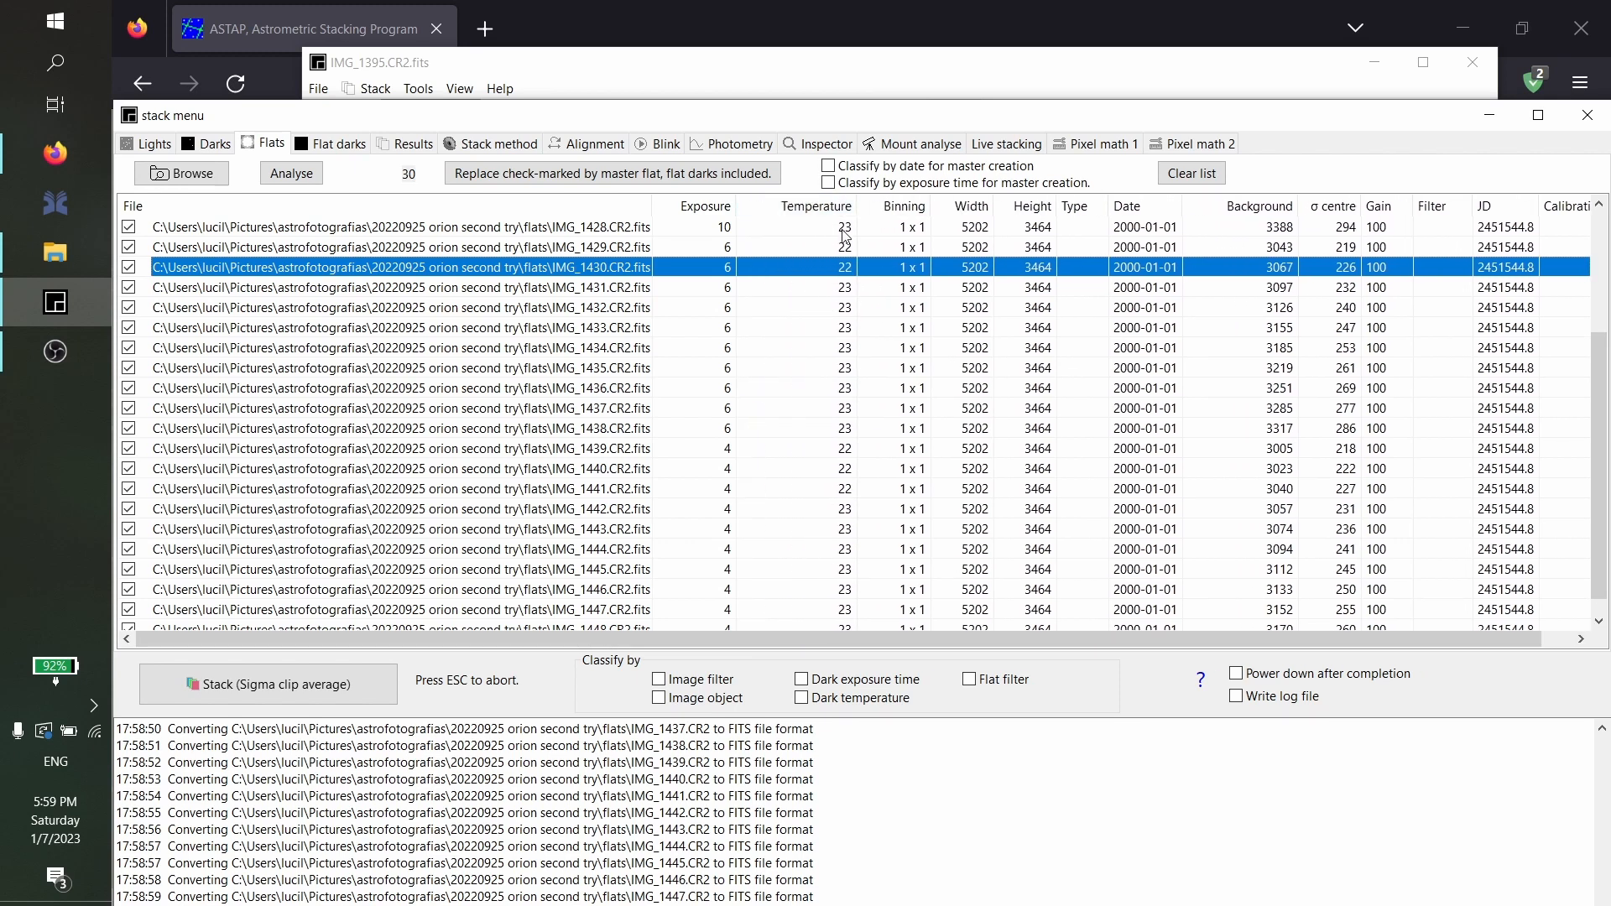
Compare the exposure times of the flats, from IMG_1428 and the shorter exposures back to IMG_1419
{"action": "left_click", "coordinate": [715, 228]}
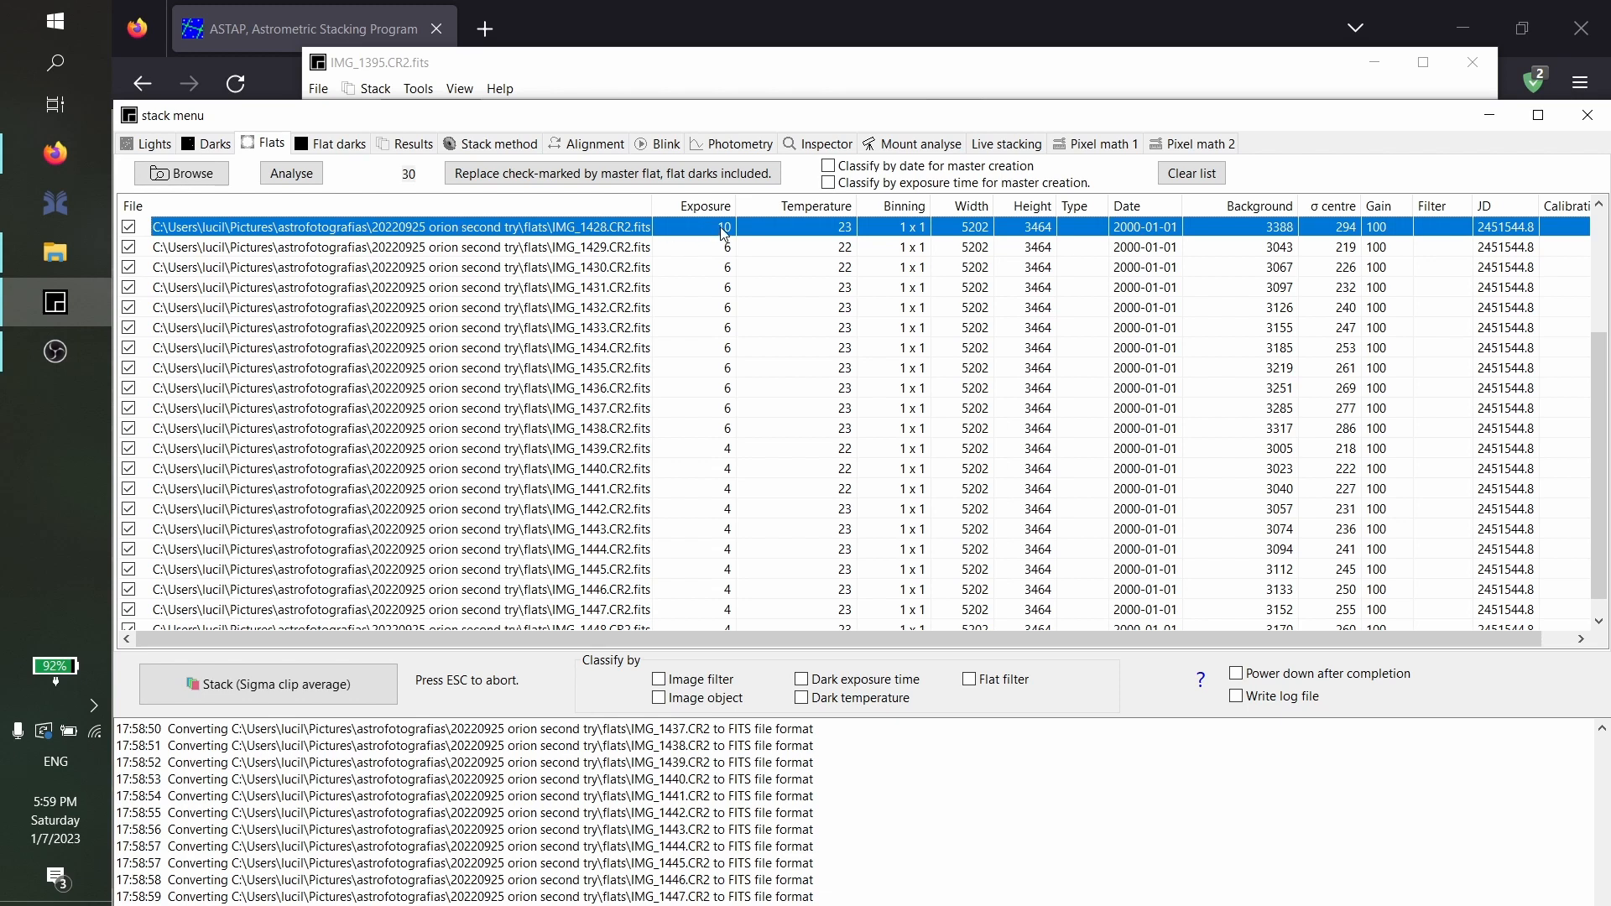
{"action": "key", "text": "Delete"}
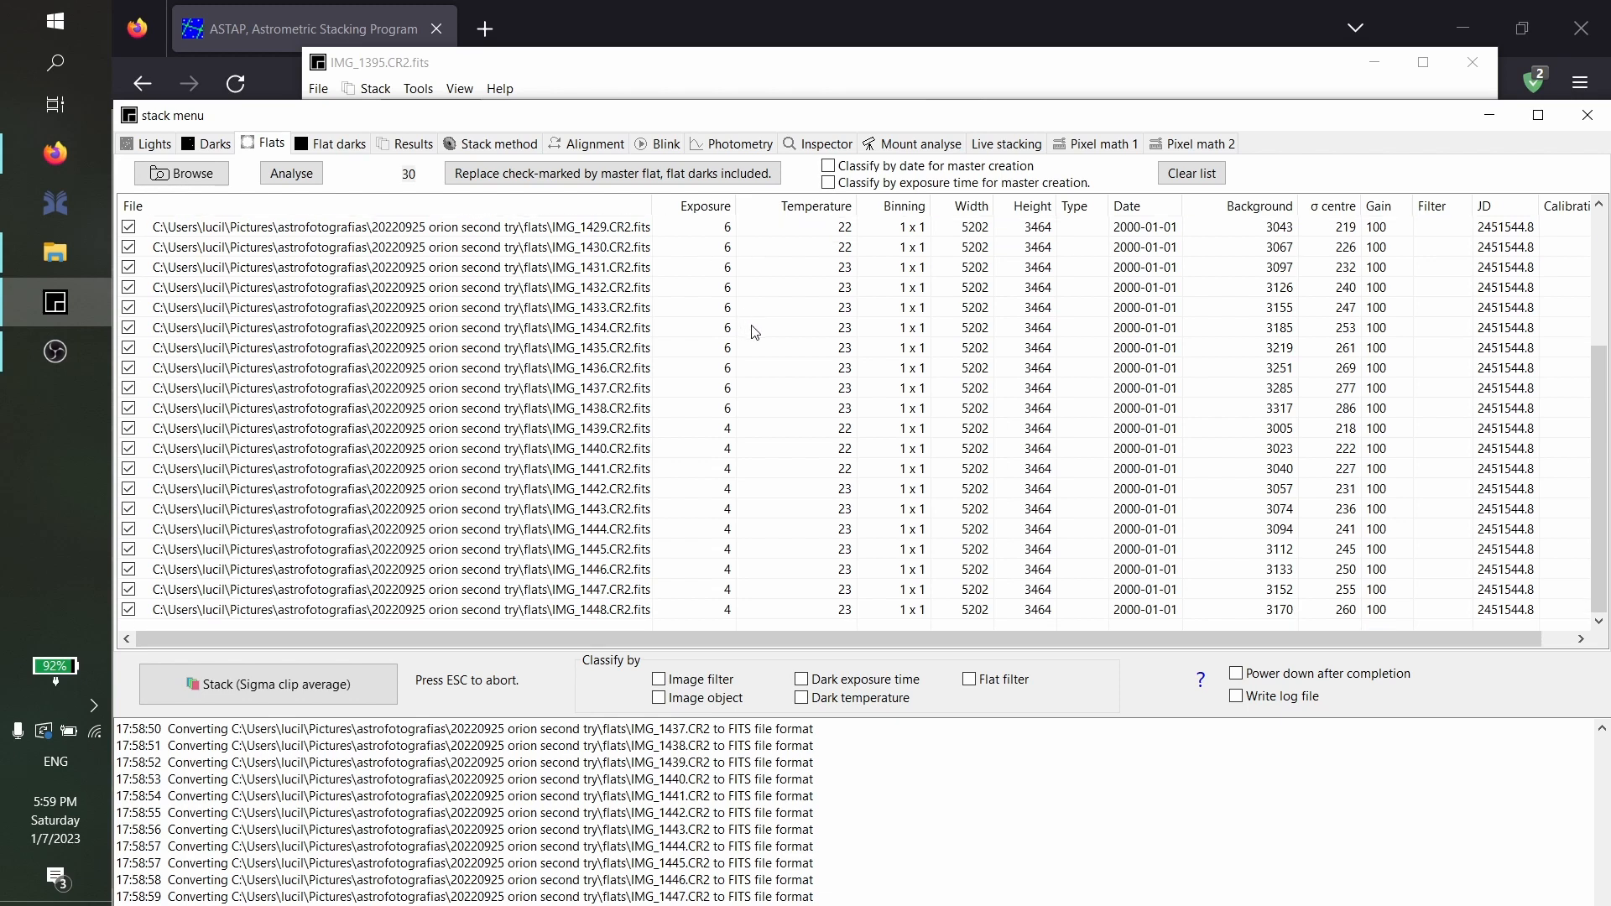
{"action": "scroll", "coordinate": [755, 332], "scroll_direction": "up", "scroll_amount": 4}
{"action": "left_click", "coordinate": [707, 235]}
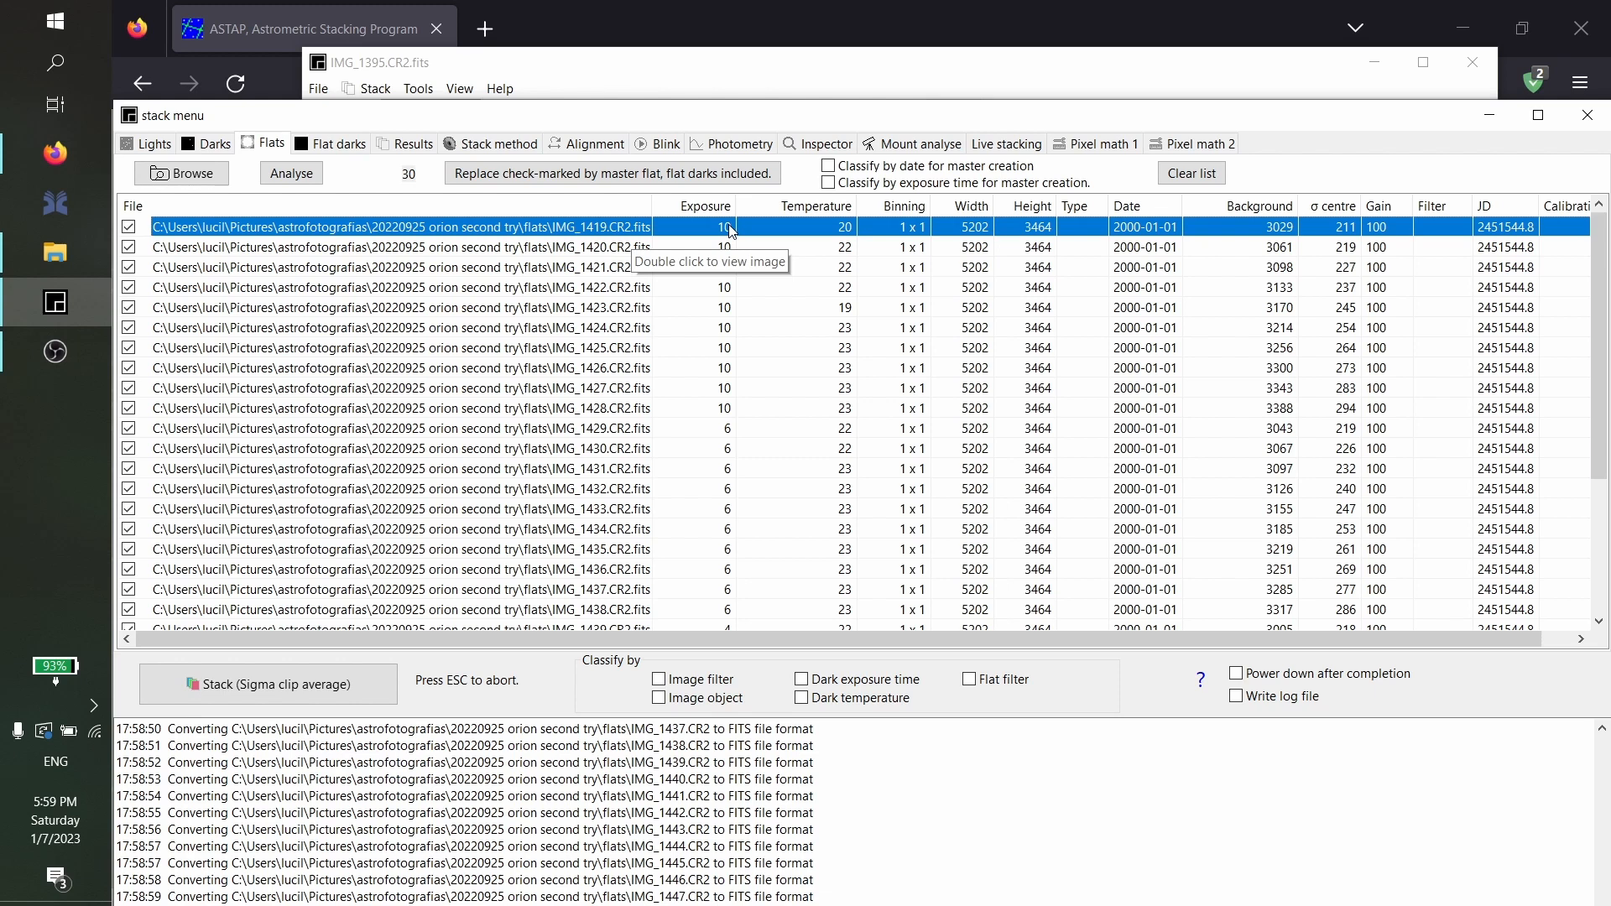
Load all CR2 images from the biases folder of "20220925 orion second try" as flat darks and analyse them
{"action": "left_click", "coordinate": [328, 147]}
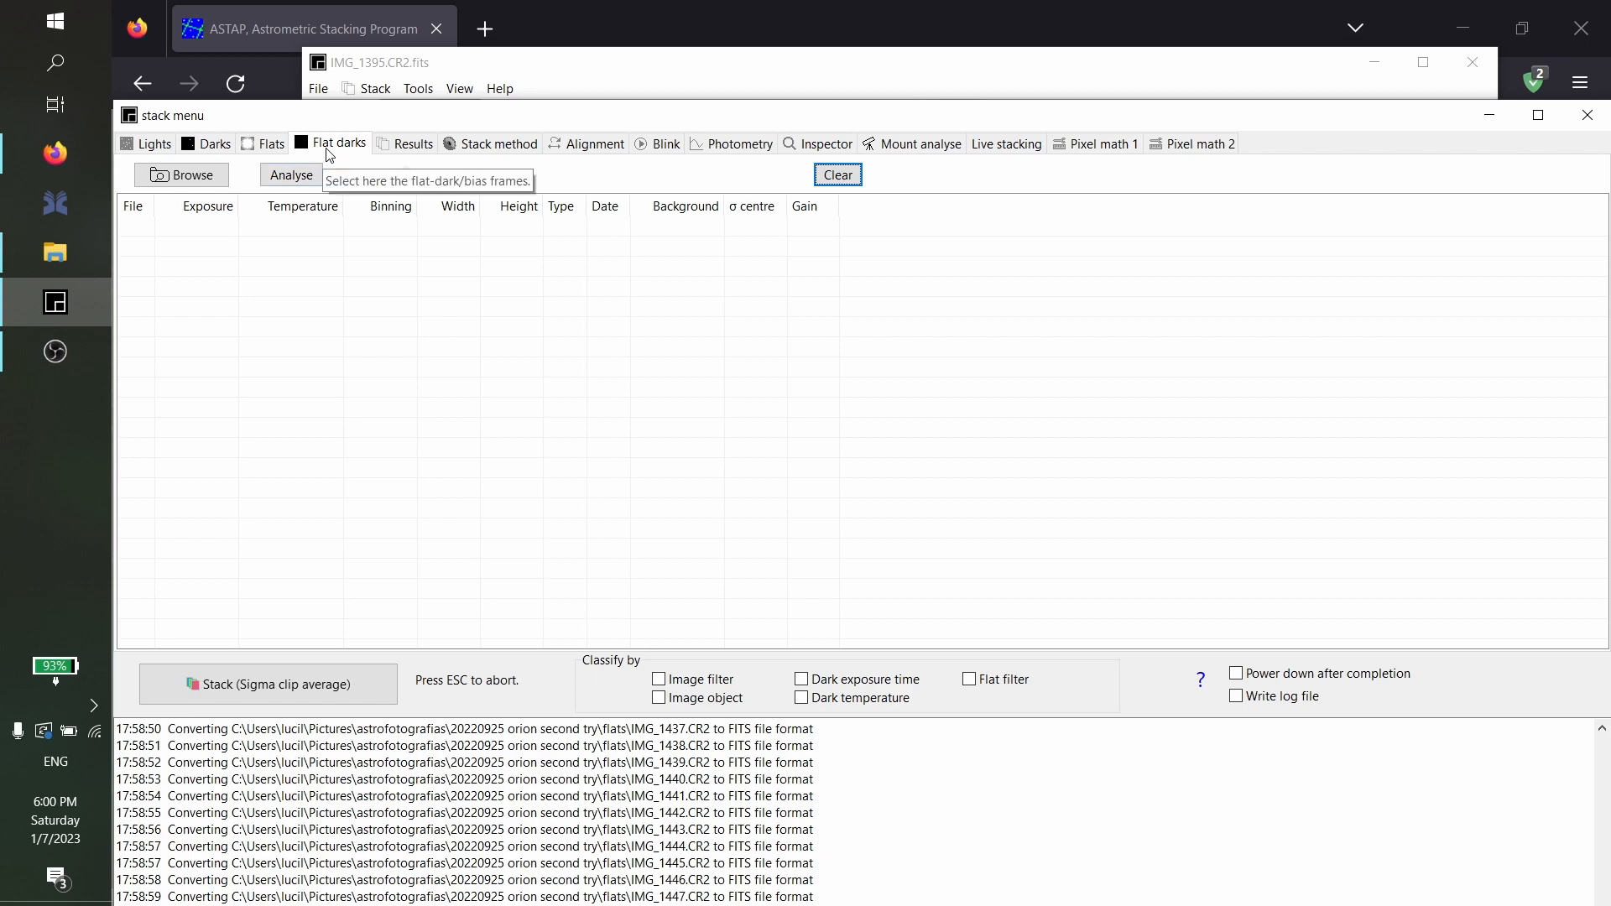
{"action": "left_click", "coordinate": [182, 174]}
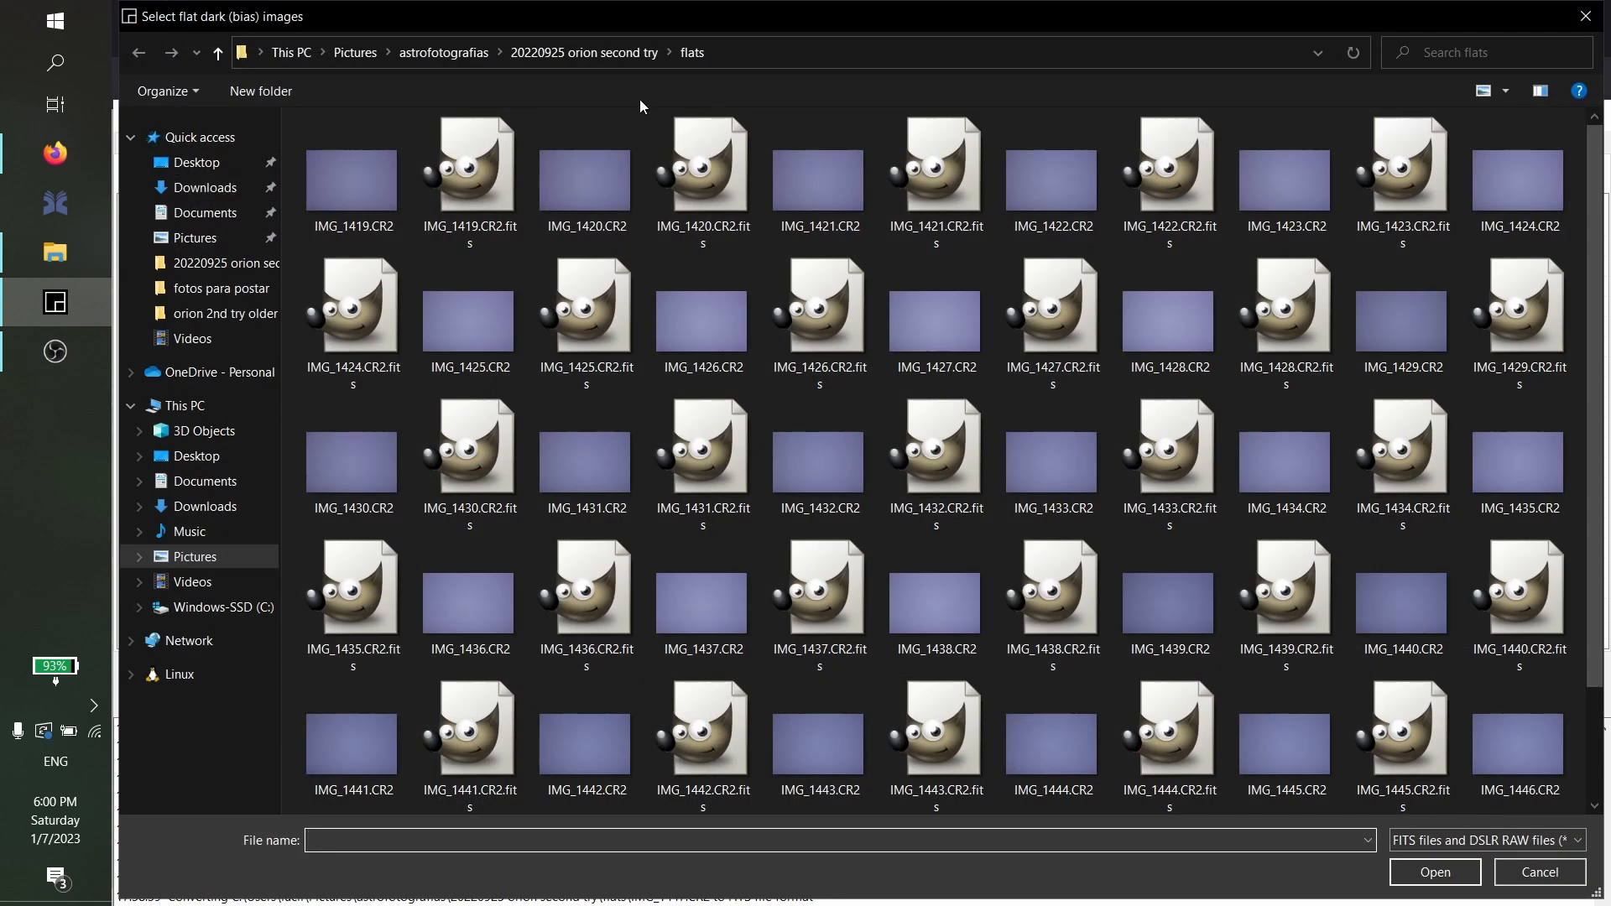
{"action": "left_click", "coordinate": [611, 52]}
{"action": "double_click", "coordinate": [354, 183]}
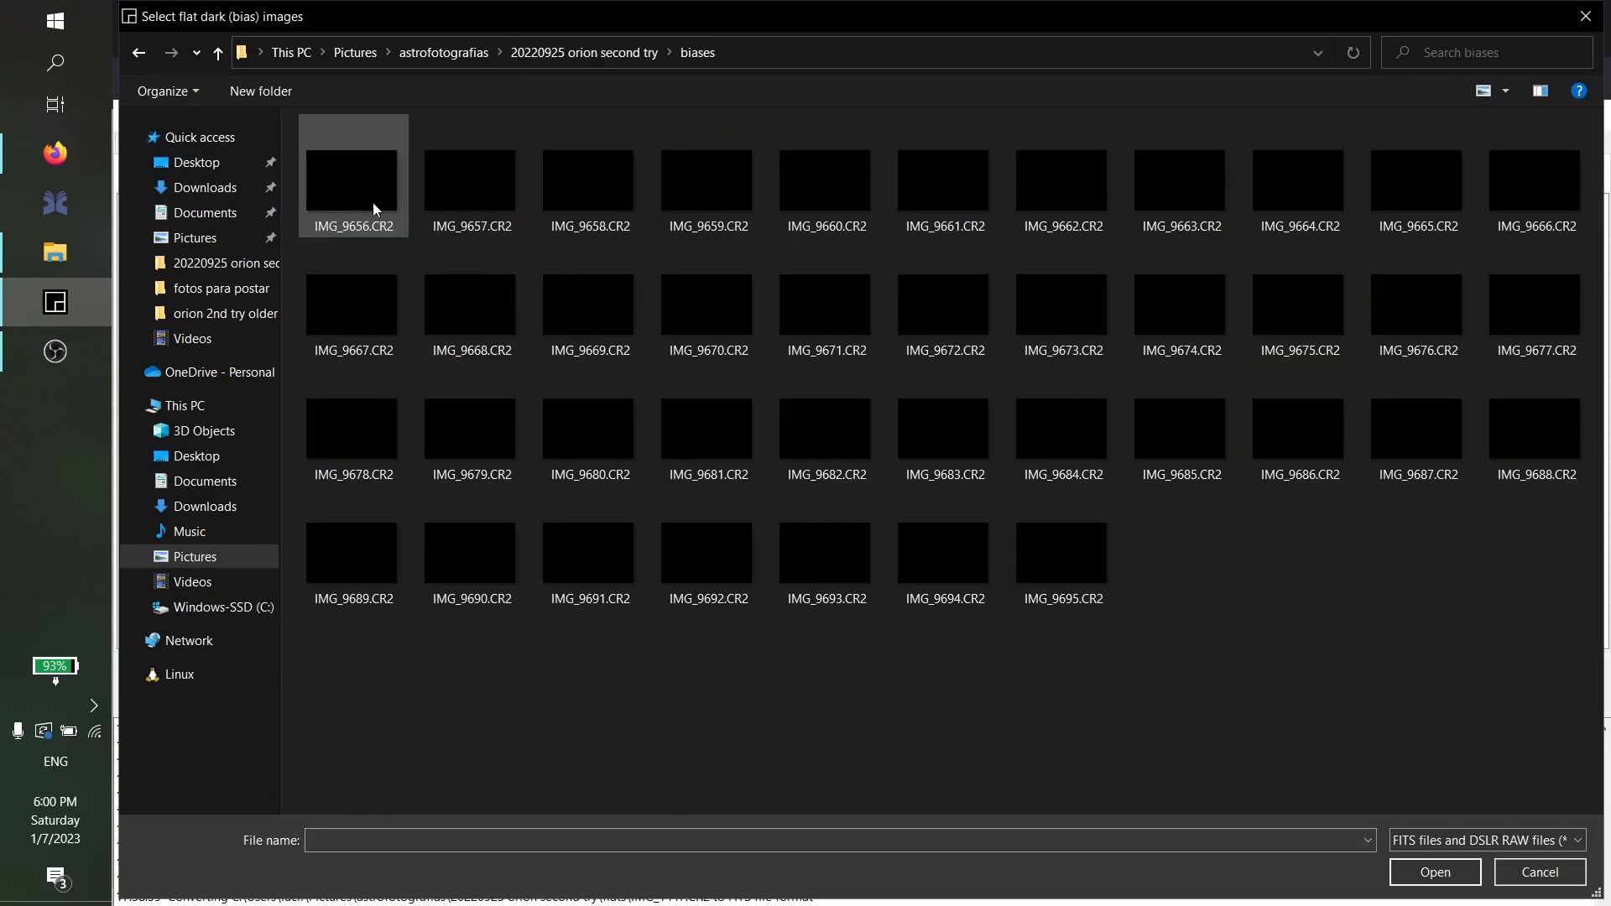
{"action": "key", "text": "ctrl+a"}
{"action": "left_click", "coordinate": [1435, 873]}
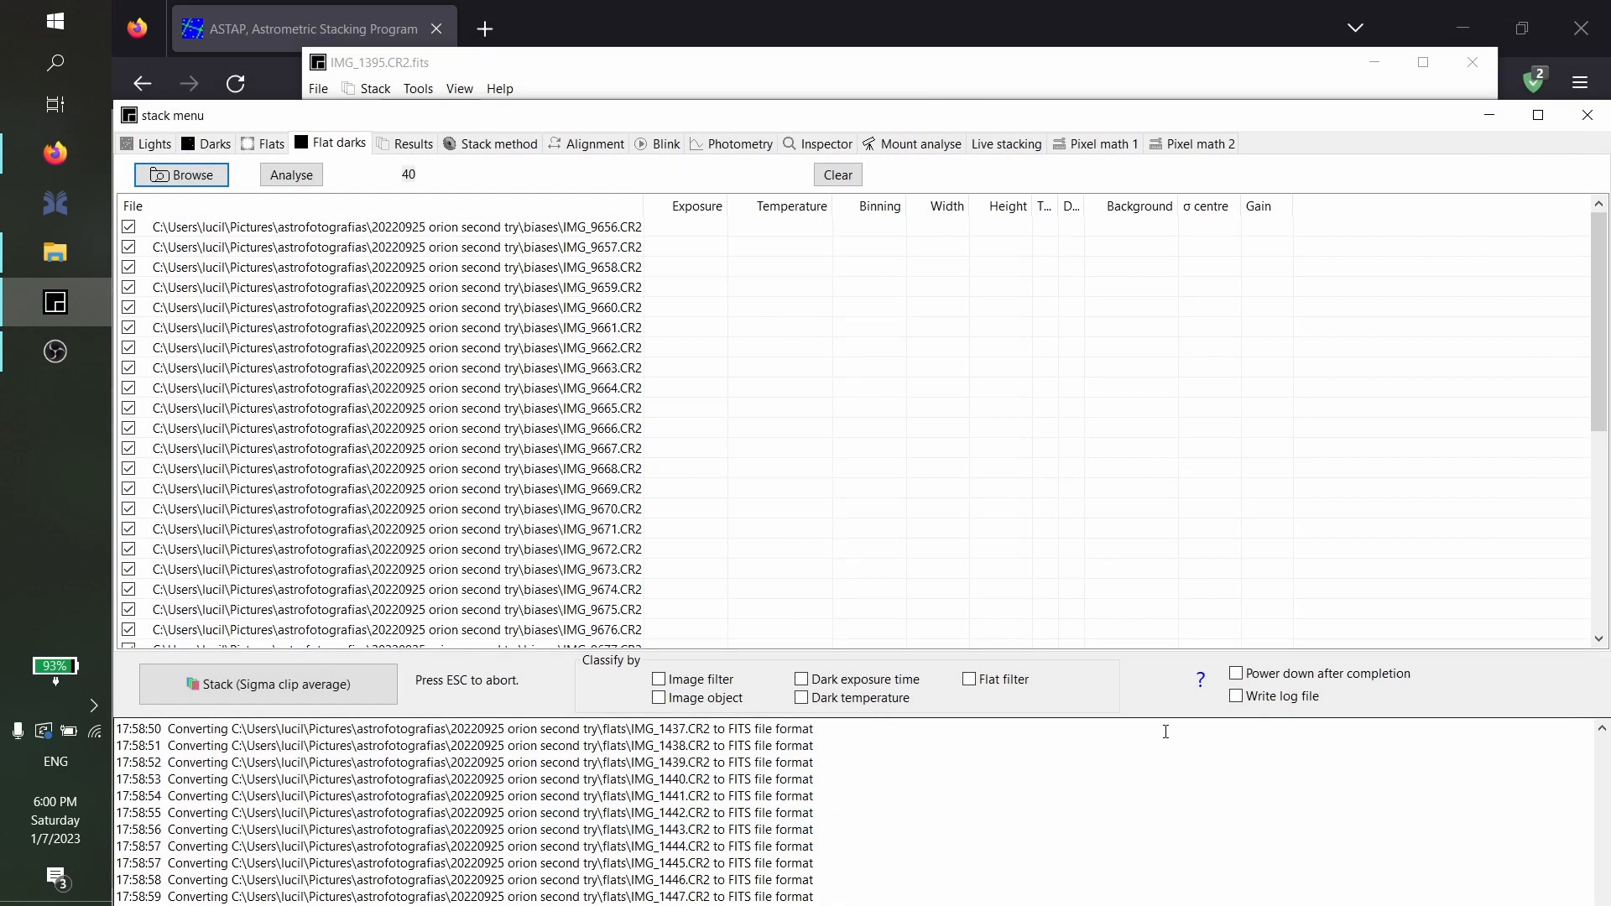
{"action": "left_click", "coordinate": [306, 174]}
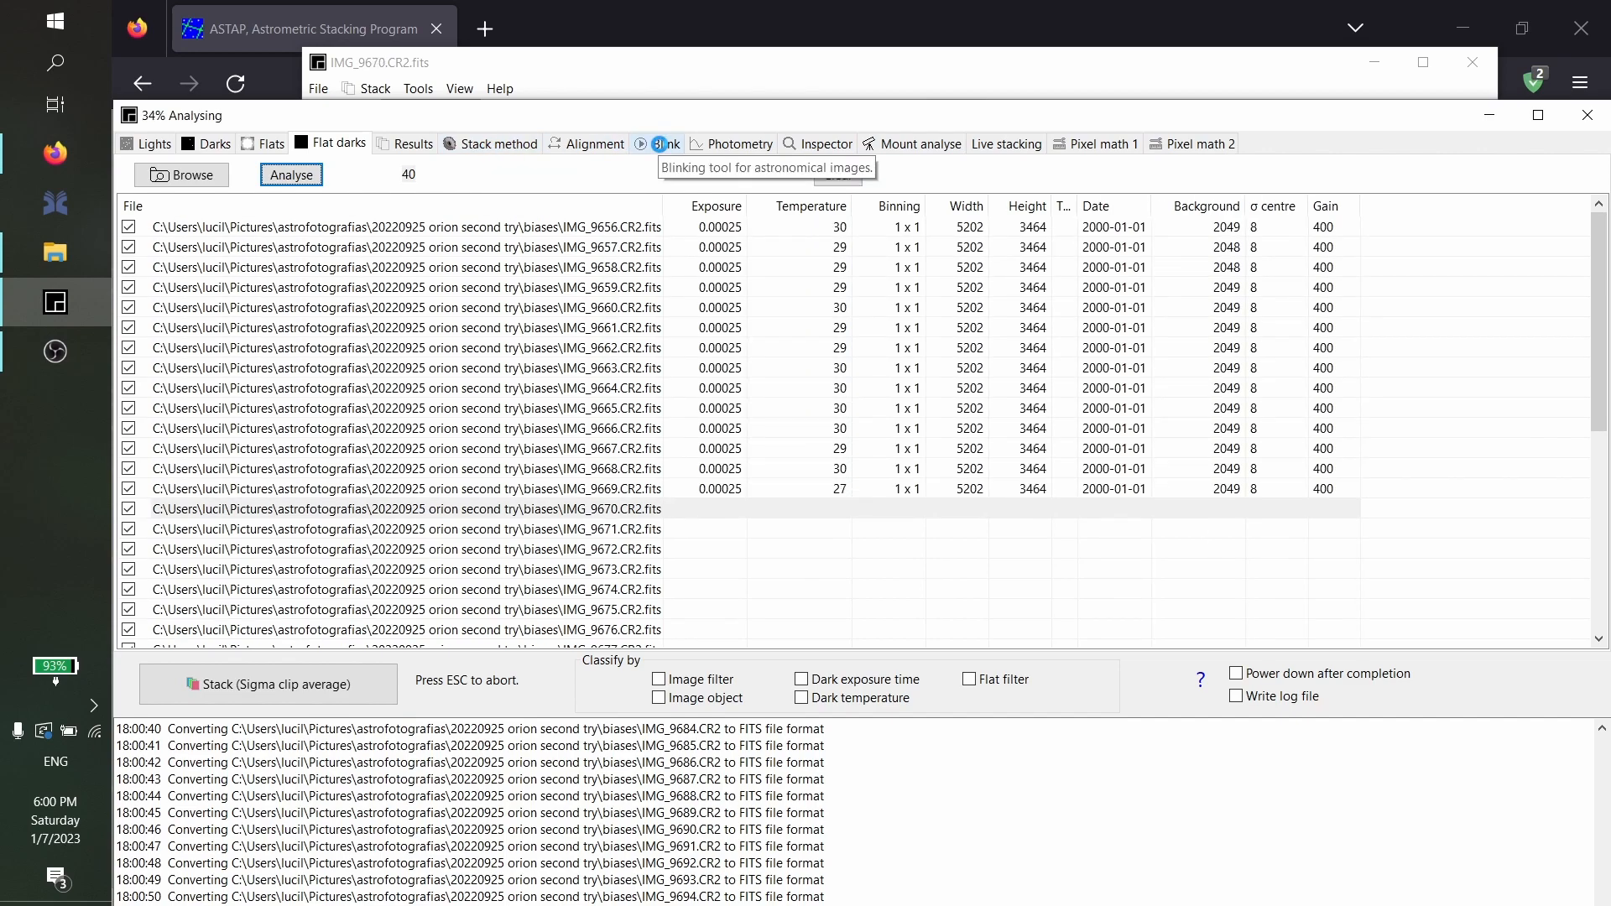
Look at the empty Blink list and review the analysed frames in the flat darks, flats, darks and lights lists
{"action": "left_click", "coordinate": [660, 144]}
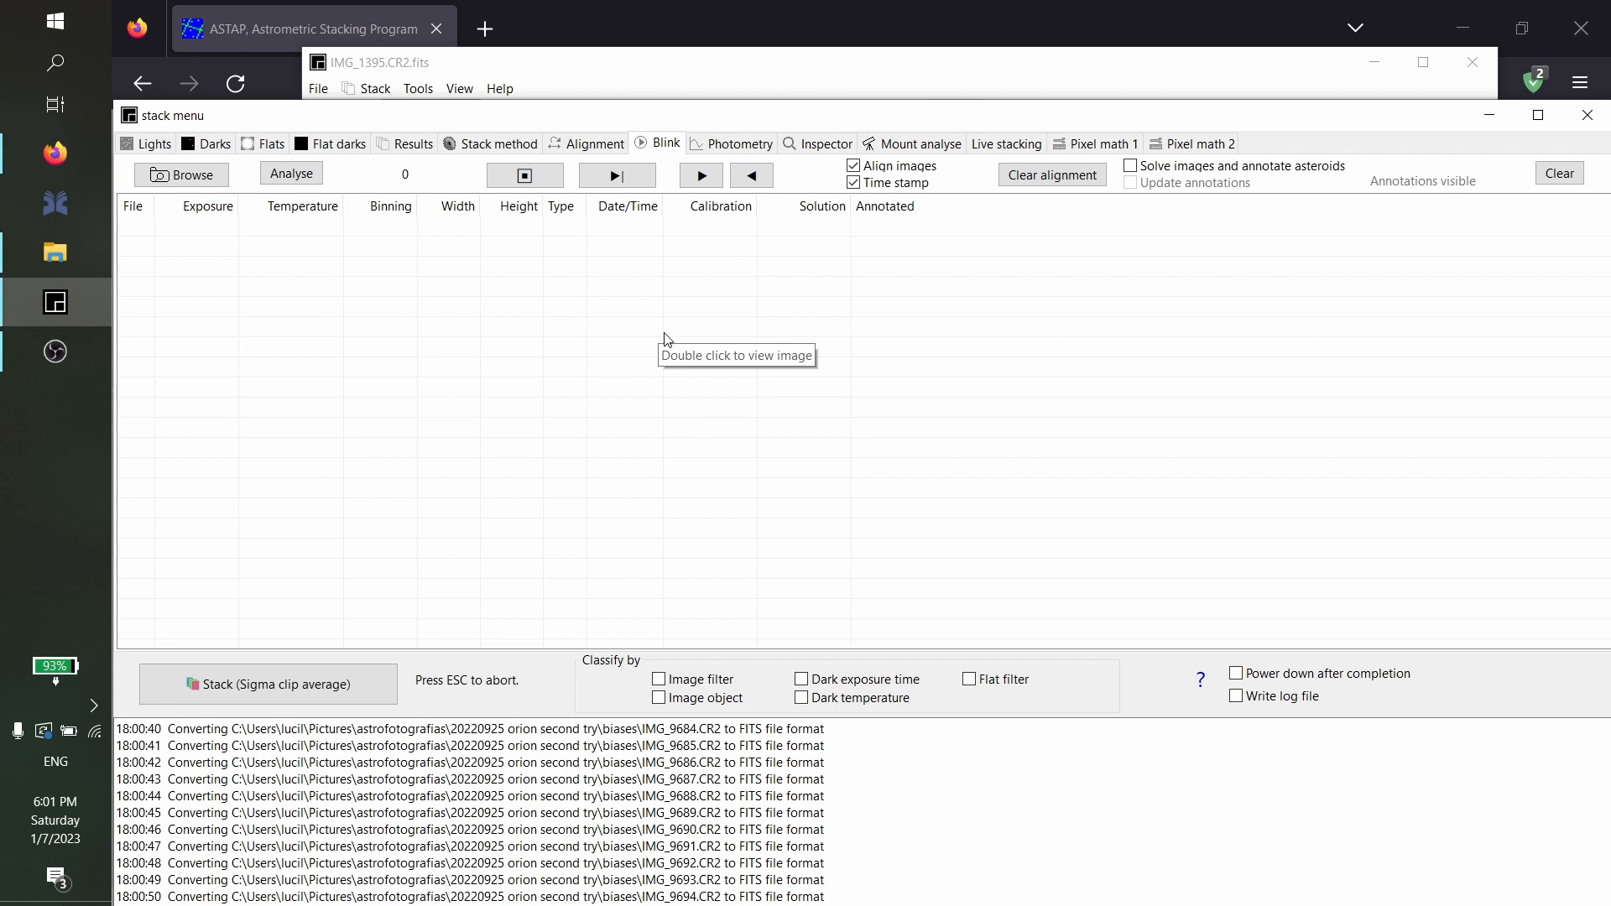
{"action": "left_click", "coordinate": [320, 145]}
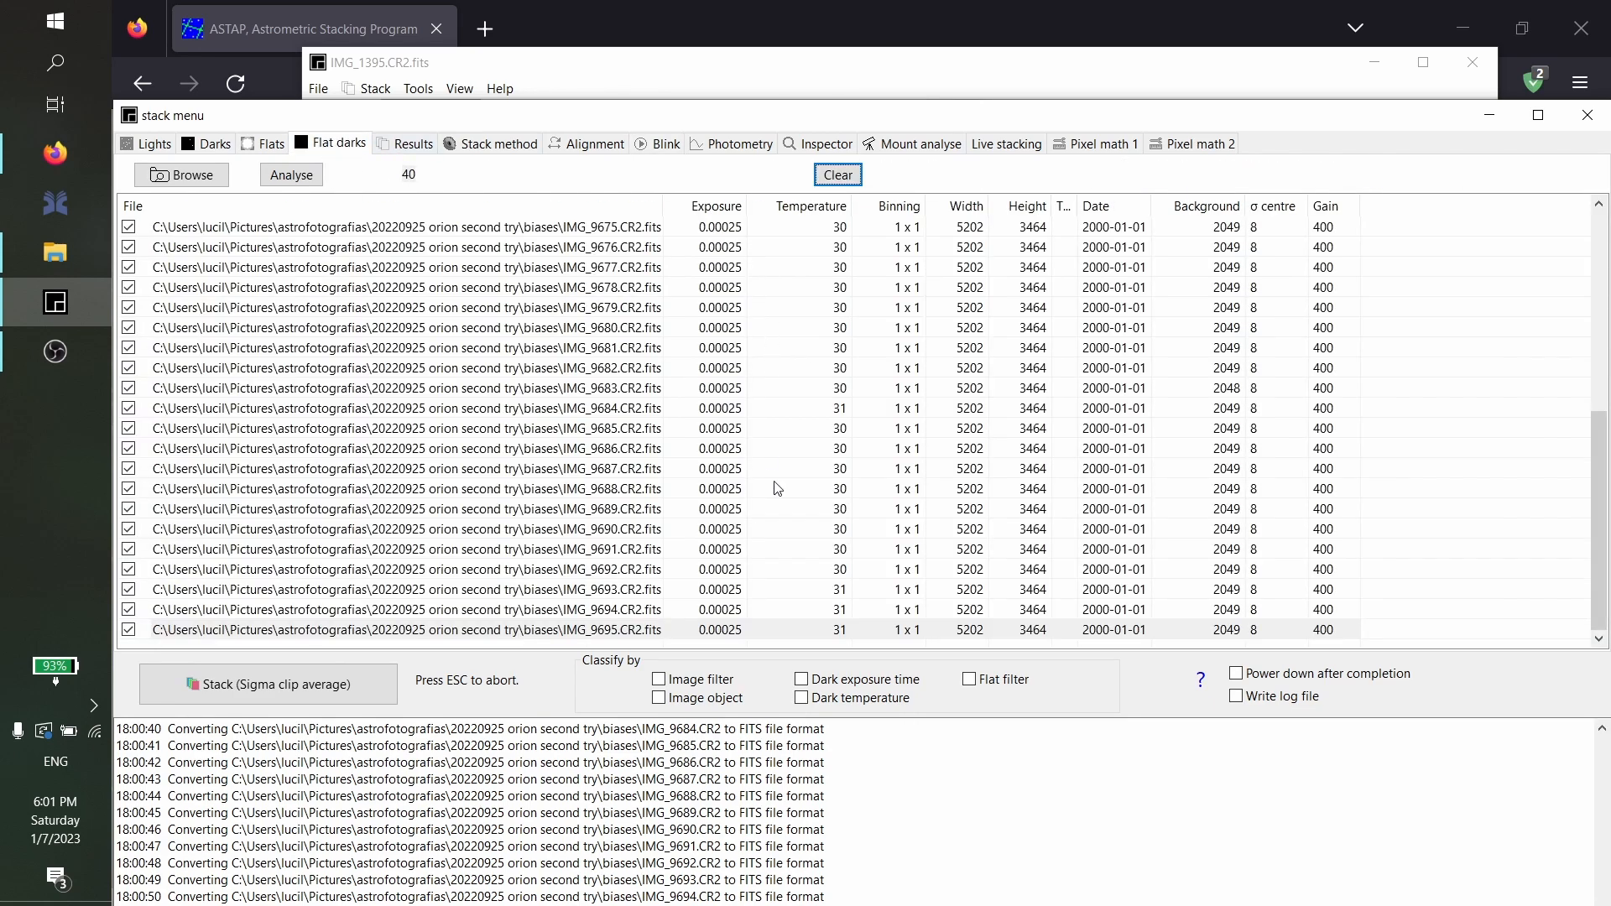
{"action": "scroll", "coordinate": [830, 510], "scroll_direction": "up", "scroll_amount": 7}
{"action": "left_click", "coordinate": [279, 146]}
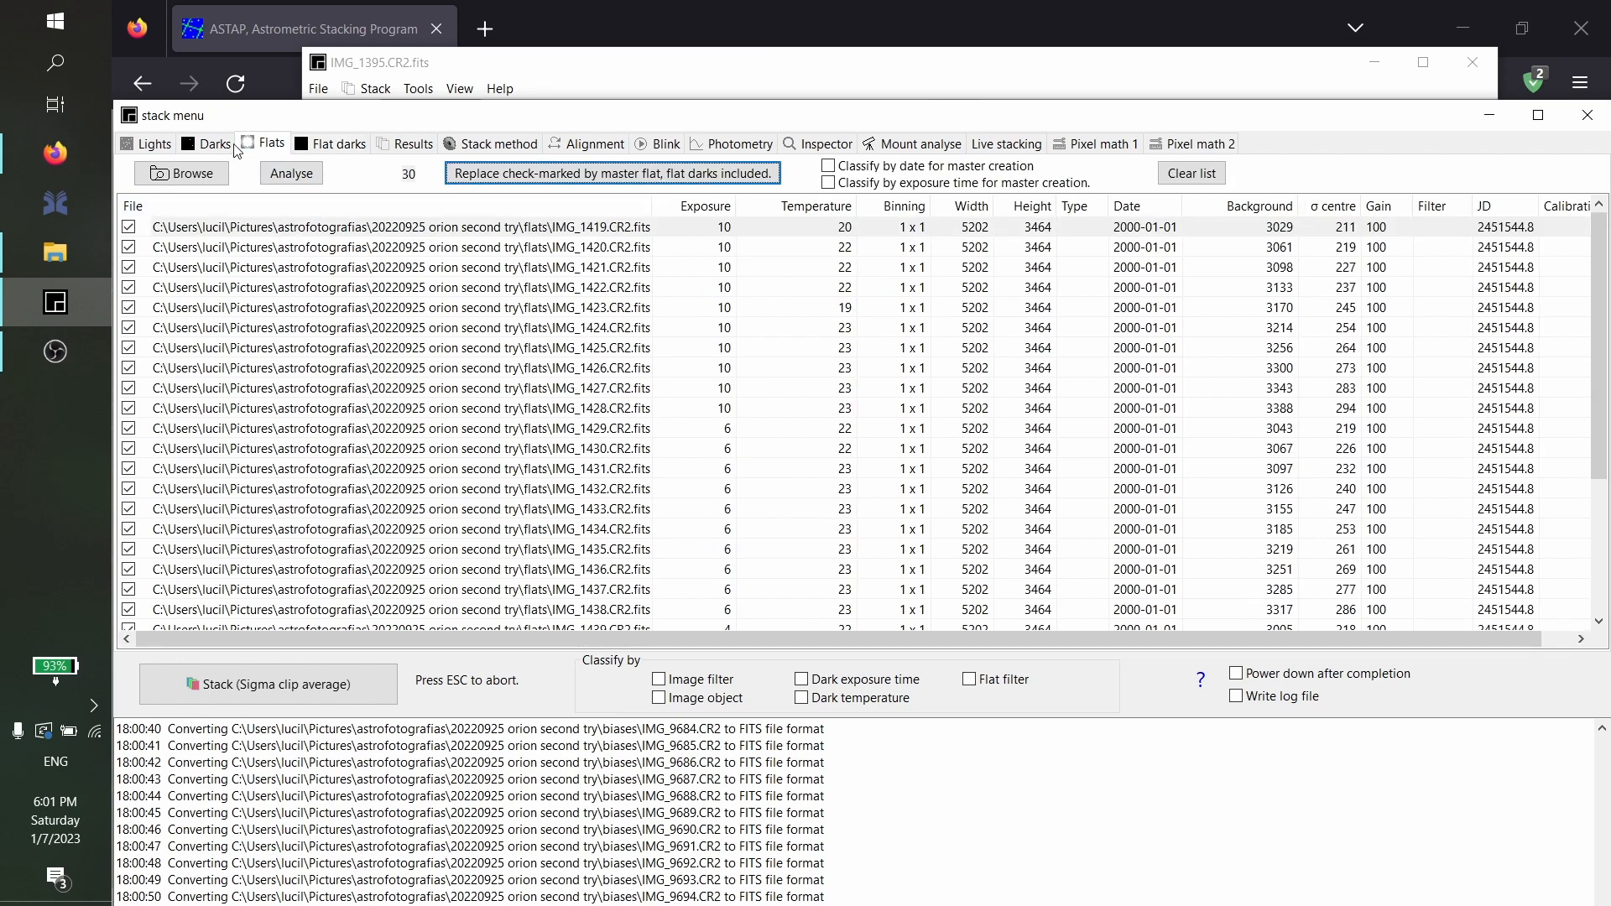
{"action": "left_click", "coordinate": [212, 145]}
{"action": "left_click", "coordinate": [157, 143]}
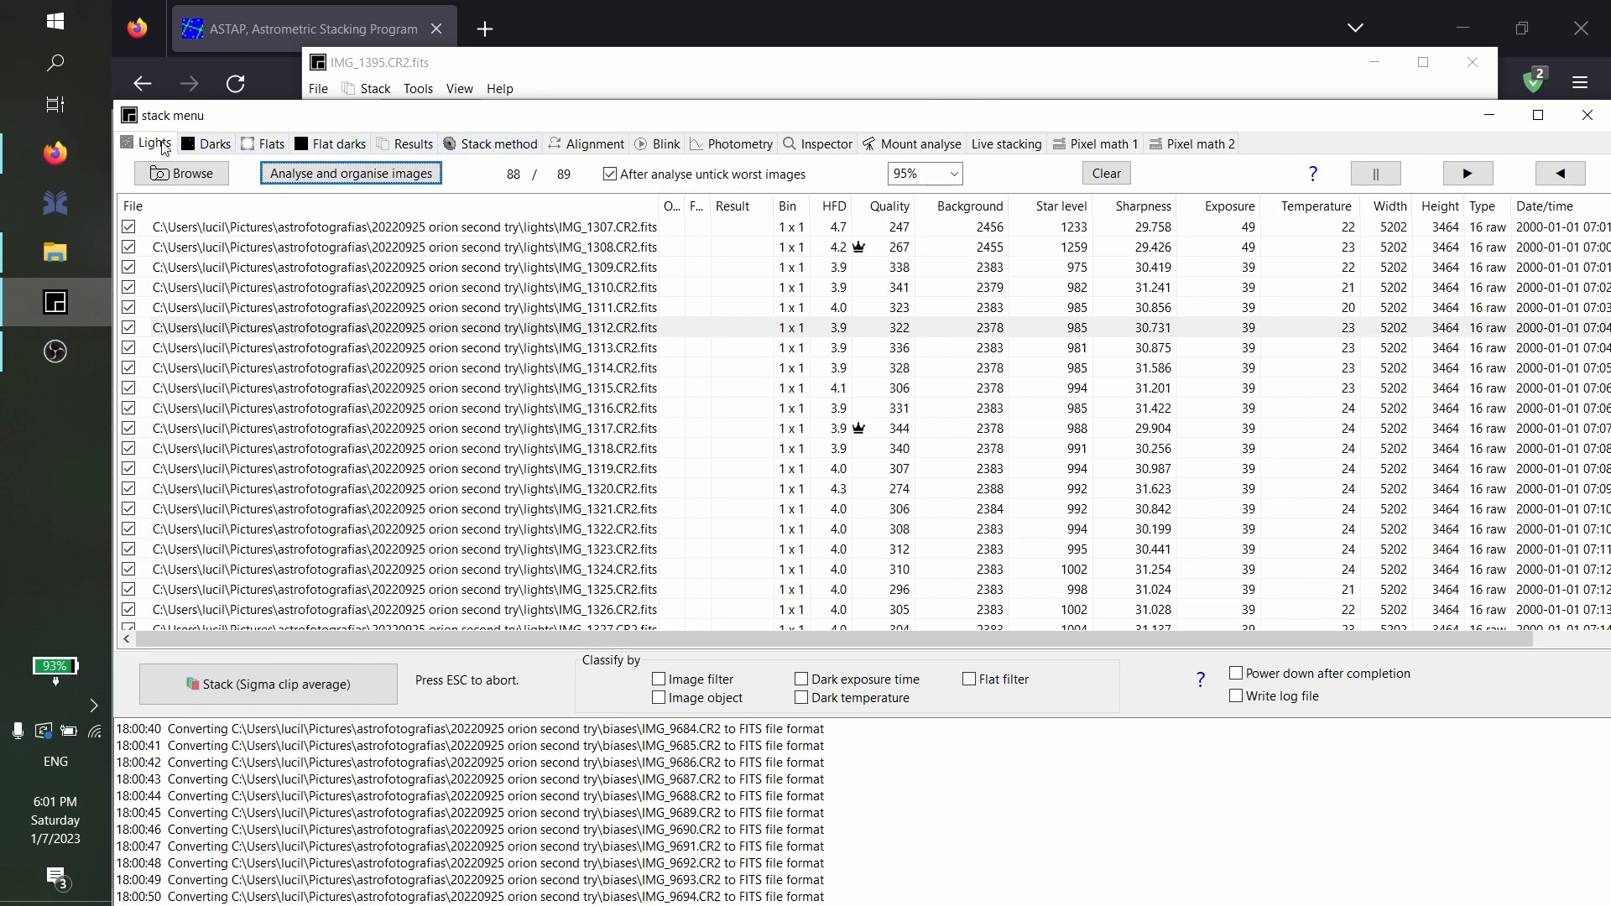
{"action": "left_click", "coordinate": [205, 145]}
{"action": "left_click", "coordinate": [262, 145]}
{"action": "left_click", "coordinate": [337, 144]}
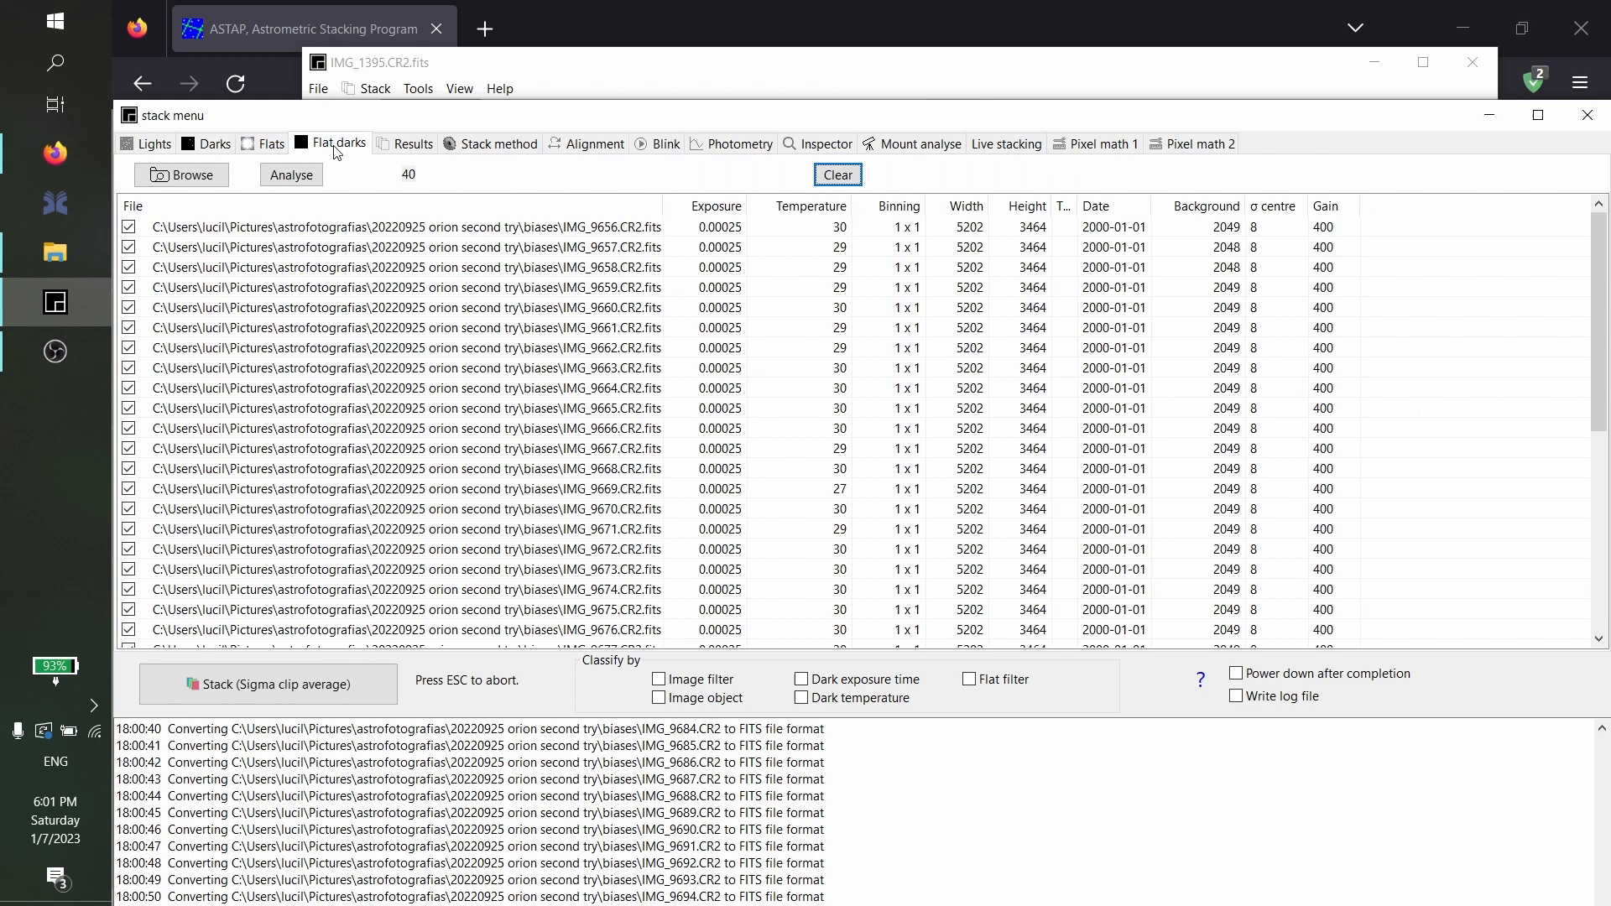
Set the stack method to Sigma clip average and stack the lights with the loaded calibration frames
{"action": "left_click", "coordinate": [471, 148]}
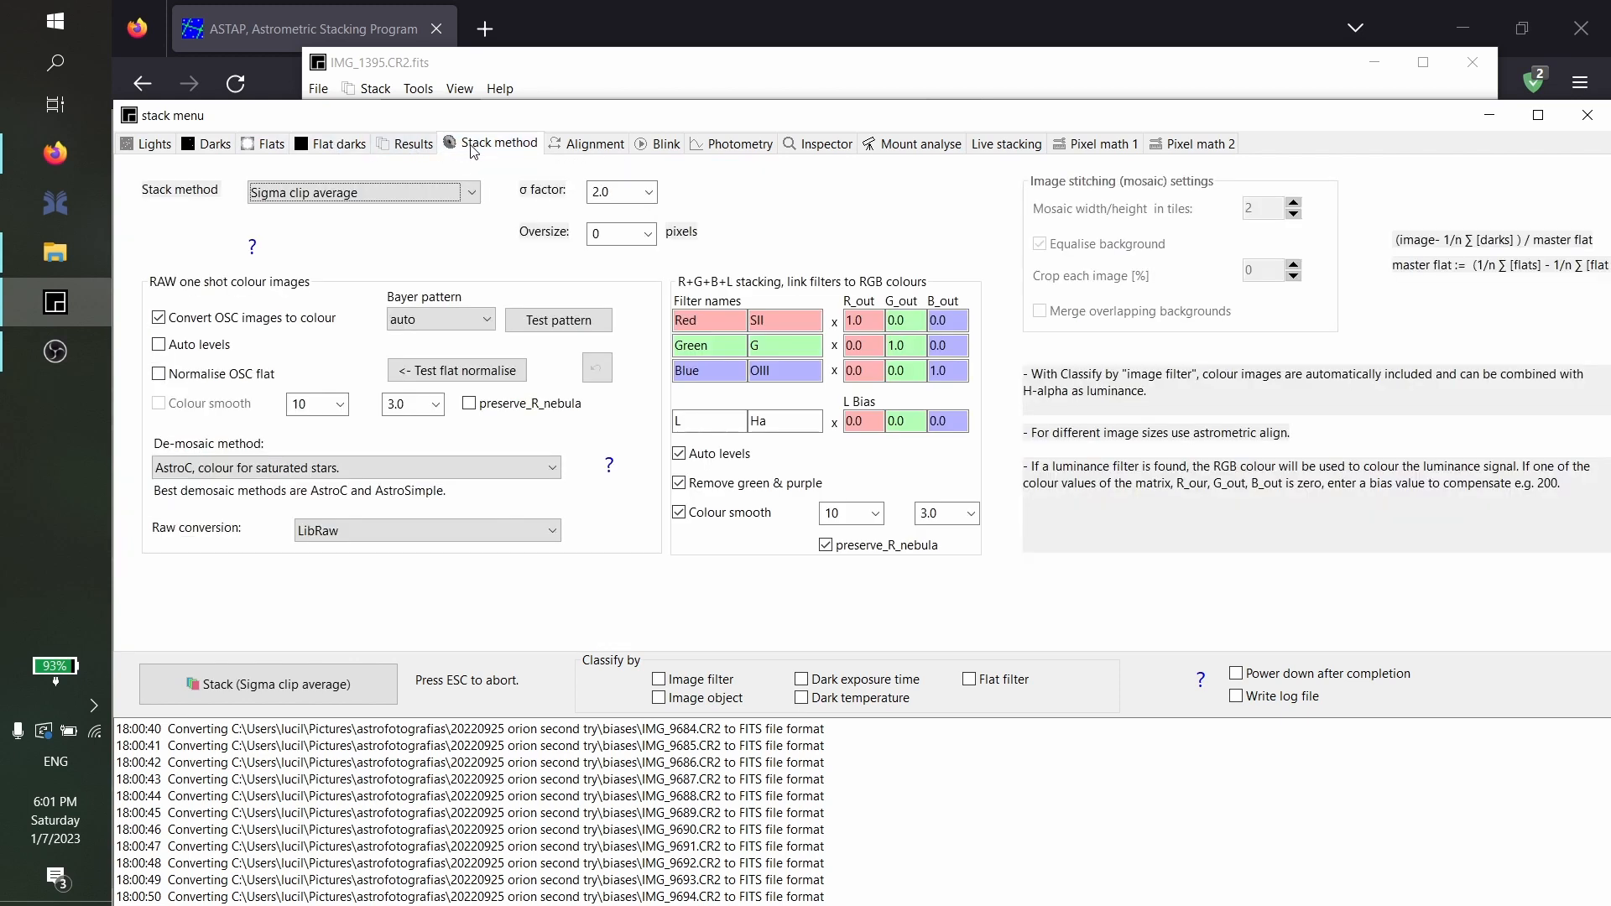
{"action": "left_click", "coordinate": [472, 194]}
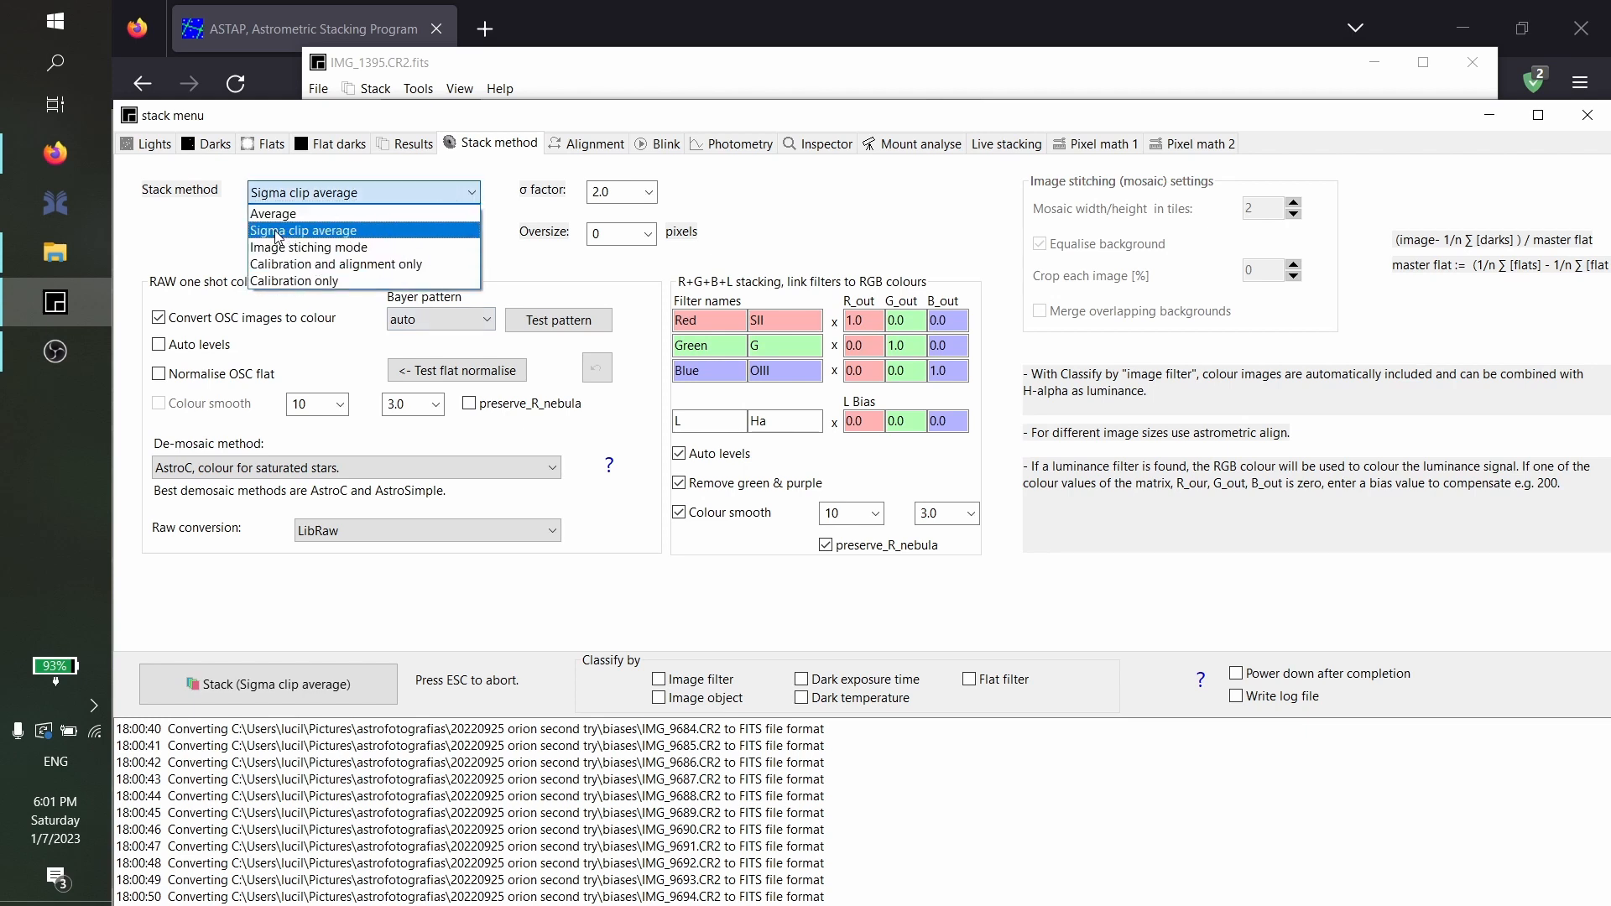
{"action": "left_click", "coordinate": [322, 233]}
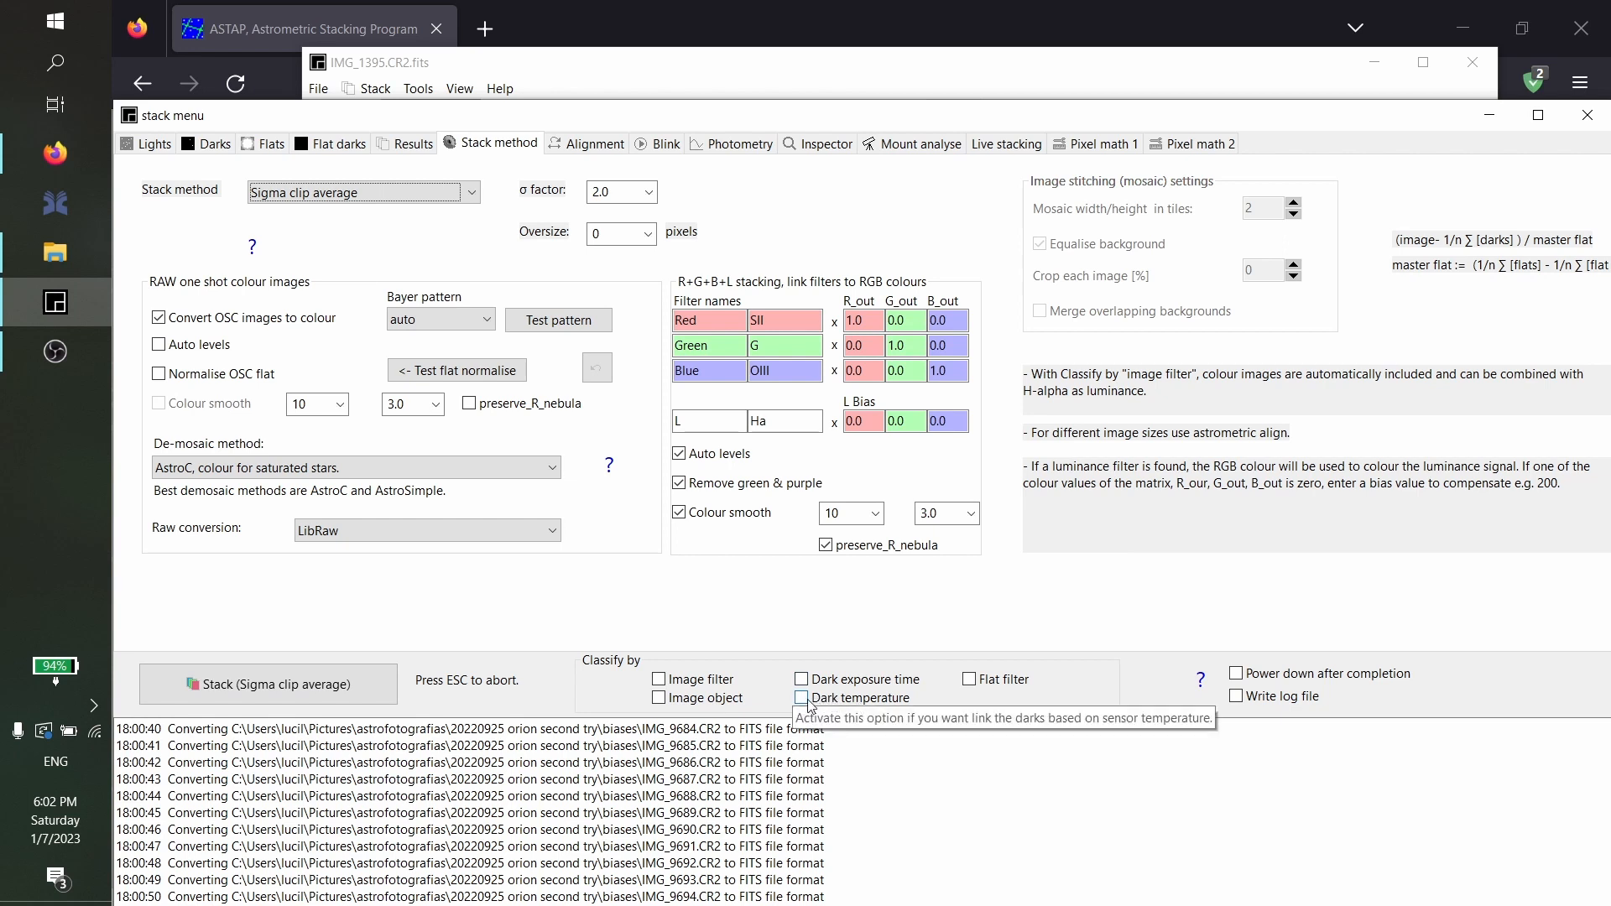
{"action": "left_click", "coordinate": [247, 683]}
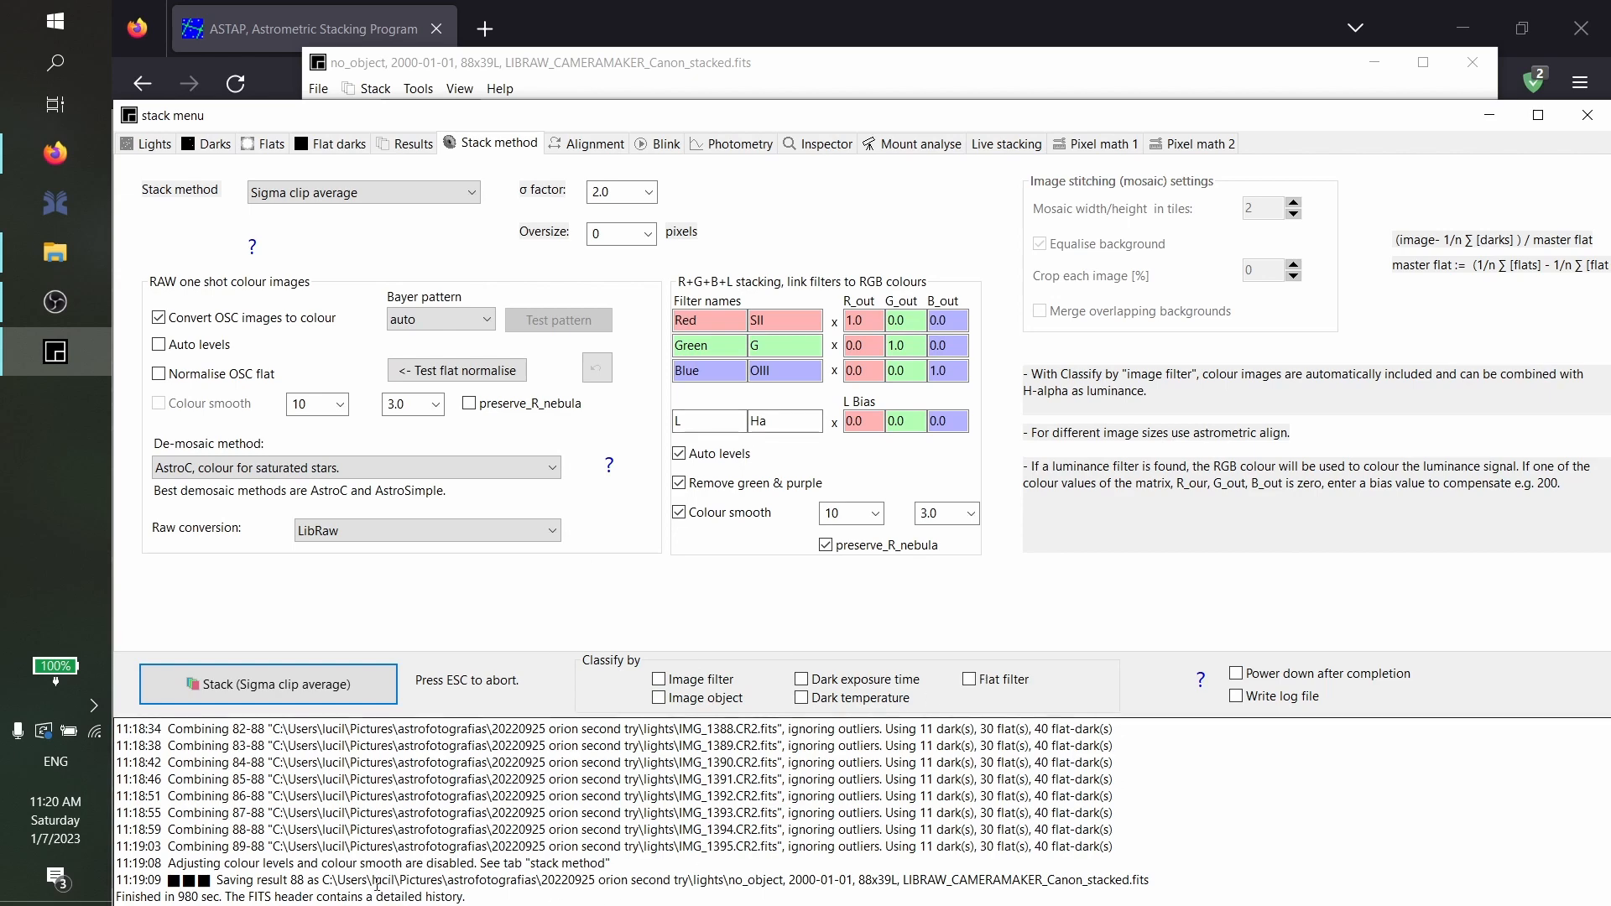
Check the saved result's path in the log, highlighting the lights folder that holds the stacked file
{"action": "left_click_drag", "start_coordinate": [339, 881], "coordinate": [1056, 888]}
{"action": "left_click", "coordinate": [707, 888]}
{"action": "double_click", "coordinate": [699, 890]}
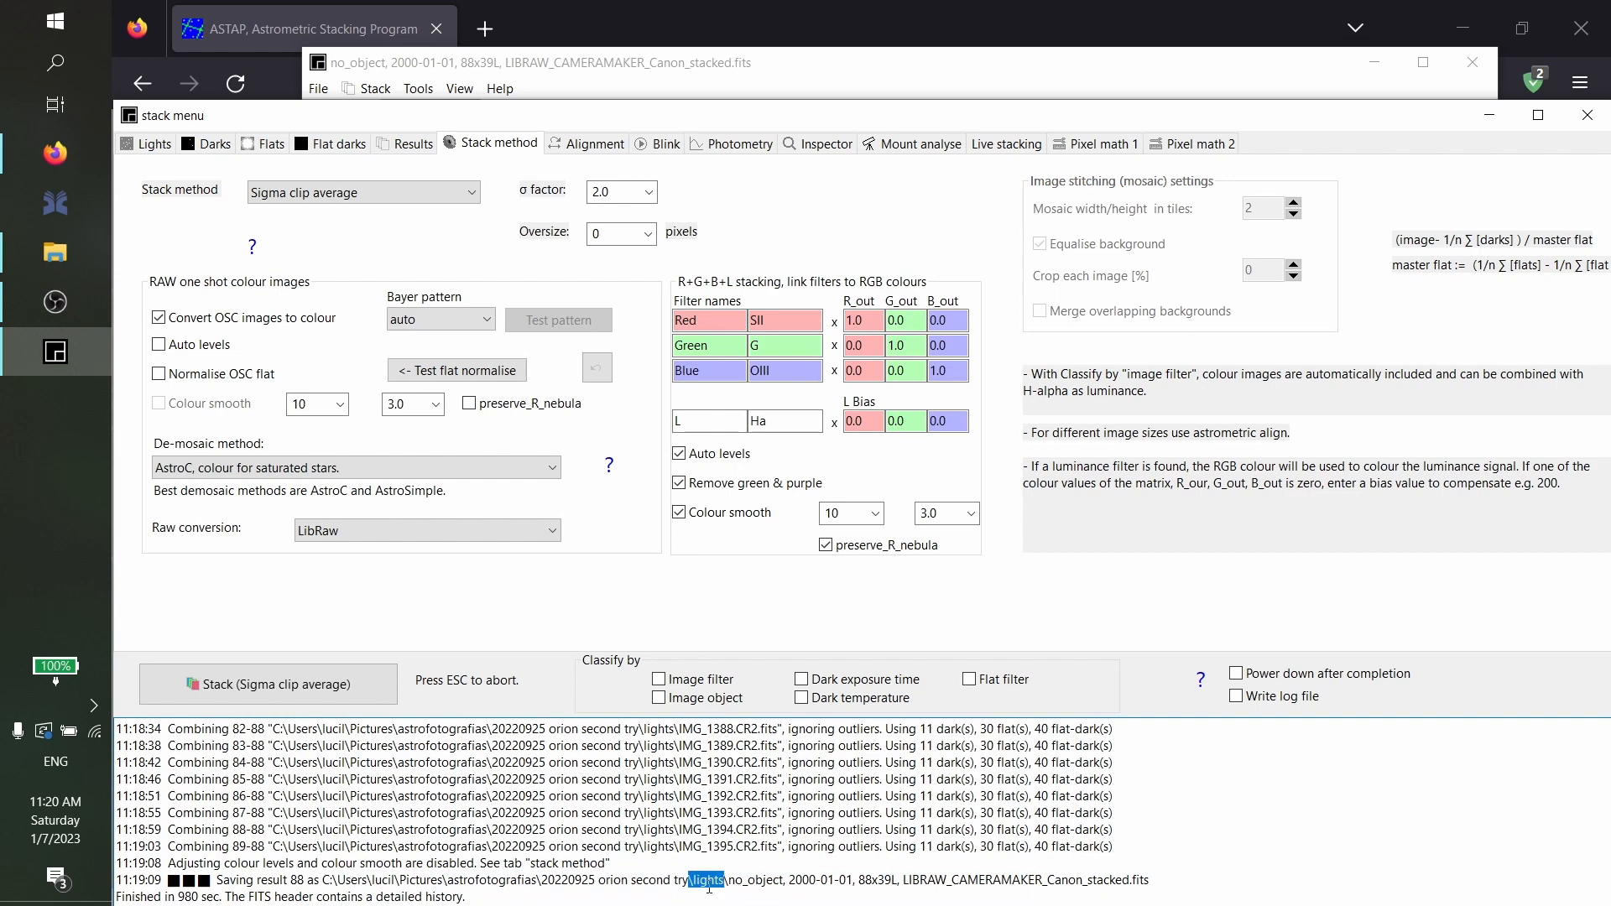
{"action": "left_click", "coordinate": [708, 887]}
{"action": "double_click", "coordinate": [699, 881]}
Switch to File Explorer and open the Canon_stacked FITS file from the lights folder in Siril
{"action": "left_click", "coordinate": [72, 254]}
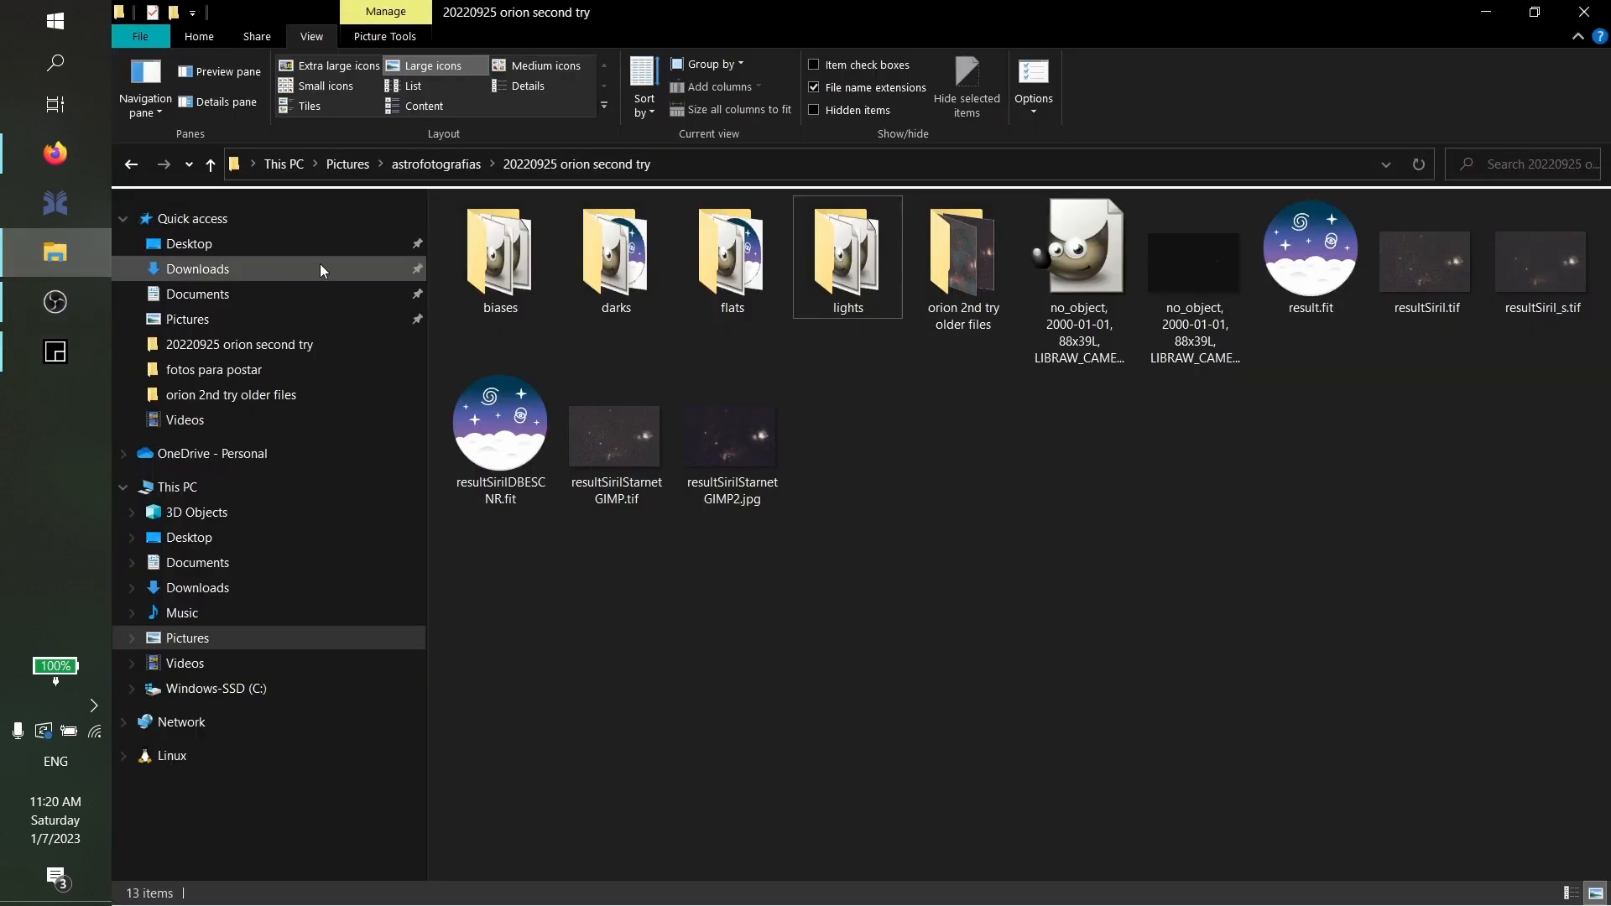
{"action": "double_click", "coordinate": [848, 252]}
{"action": "scroll", "coordinate": [755, 520], "scroll_direction": "down", "scroll_amount": 10}
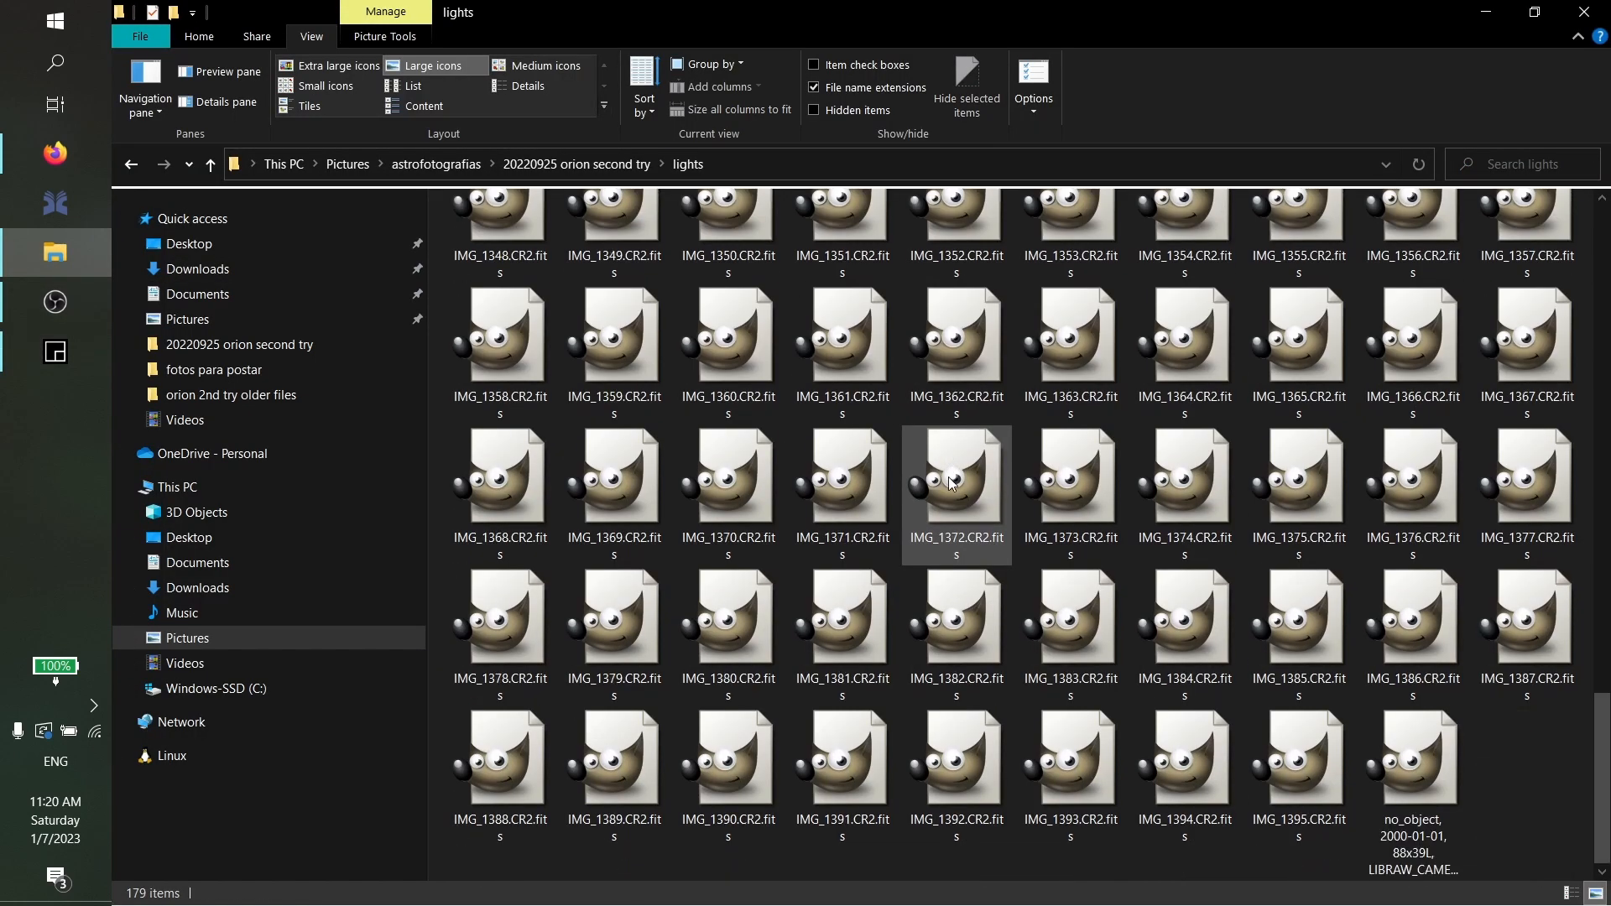
{"action": "scroll", "coordinate": [1246, 647], "scroll_direction": "up", "scroll_amount": 9}
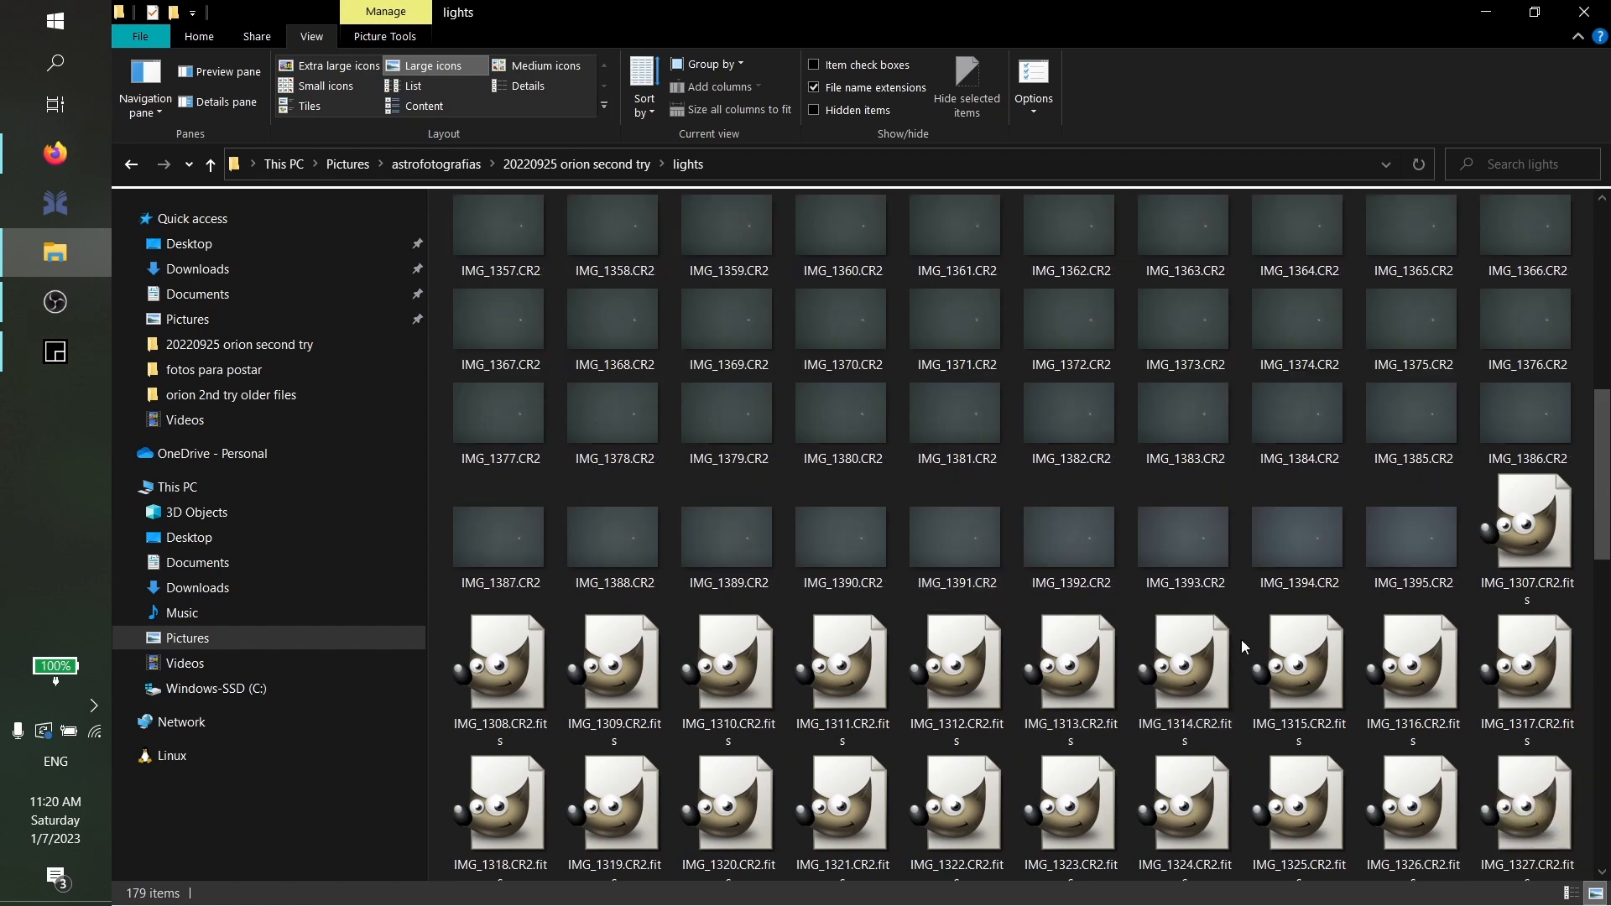
{"action": "scroll", "coordinate": [1241, 639], "scroll_direction": "down", "scroll_amount": 10}
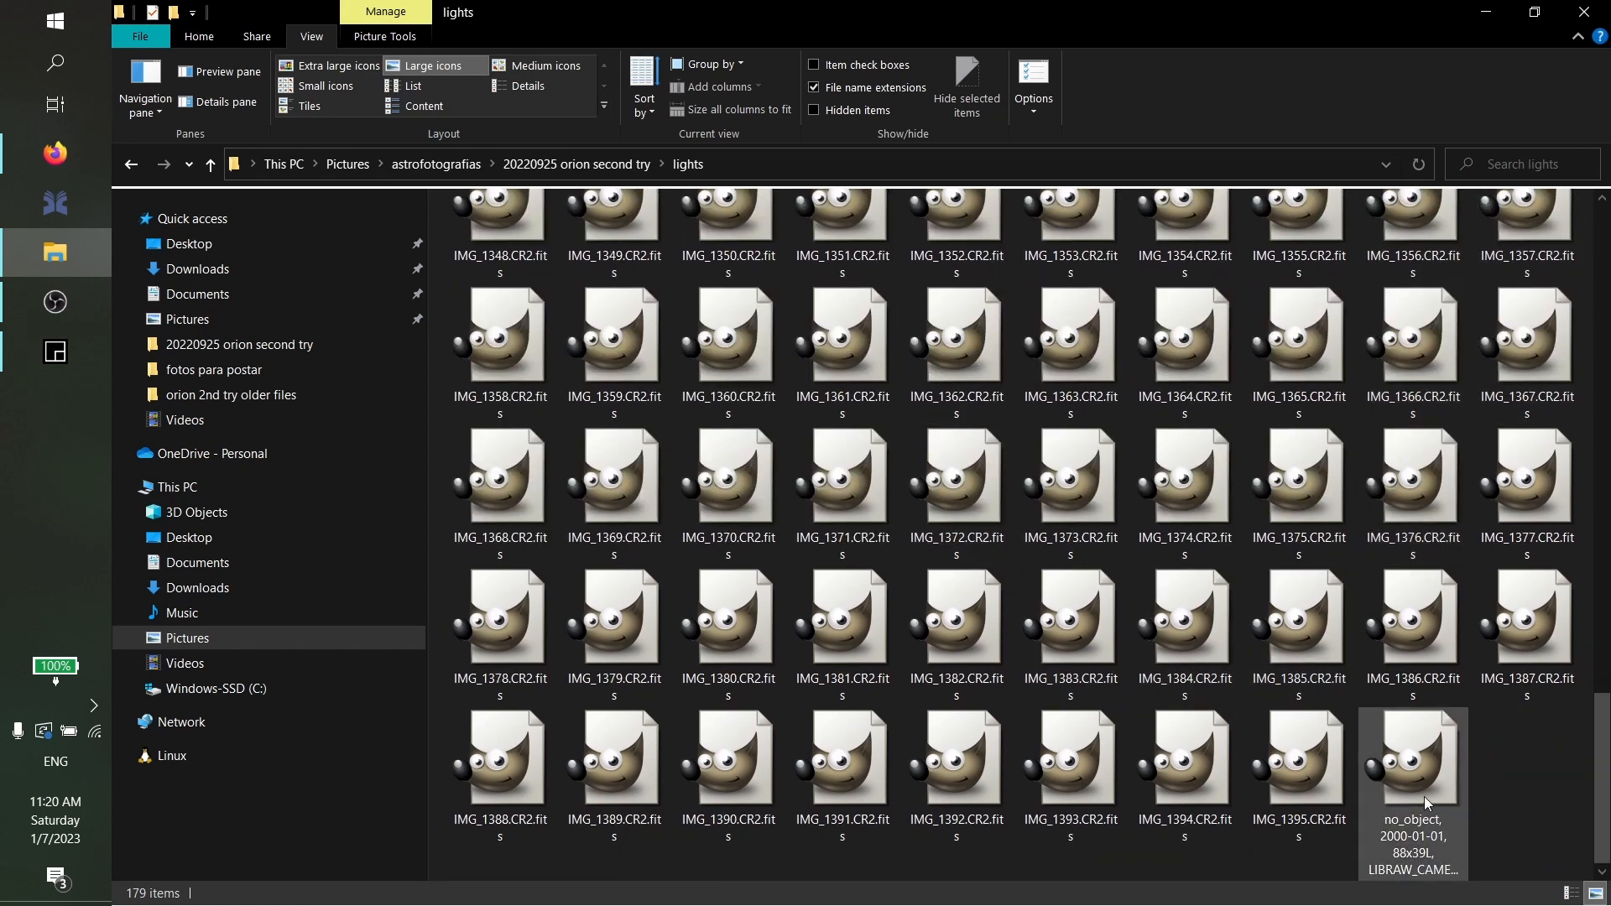
{"action": "left_click", "coordinate": [1418, 801]}
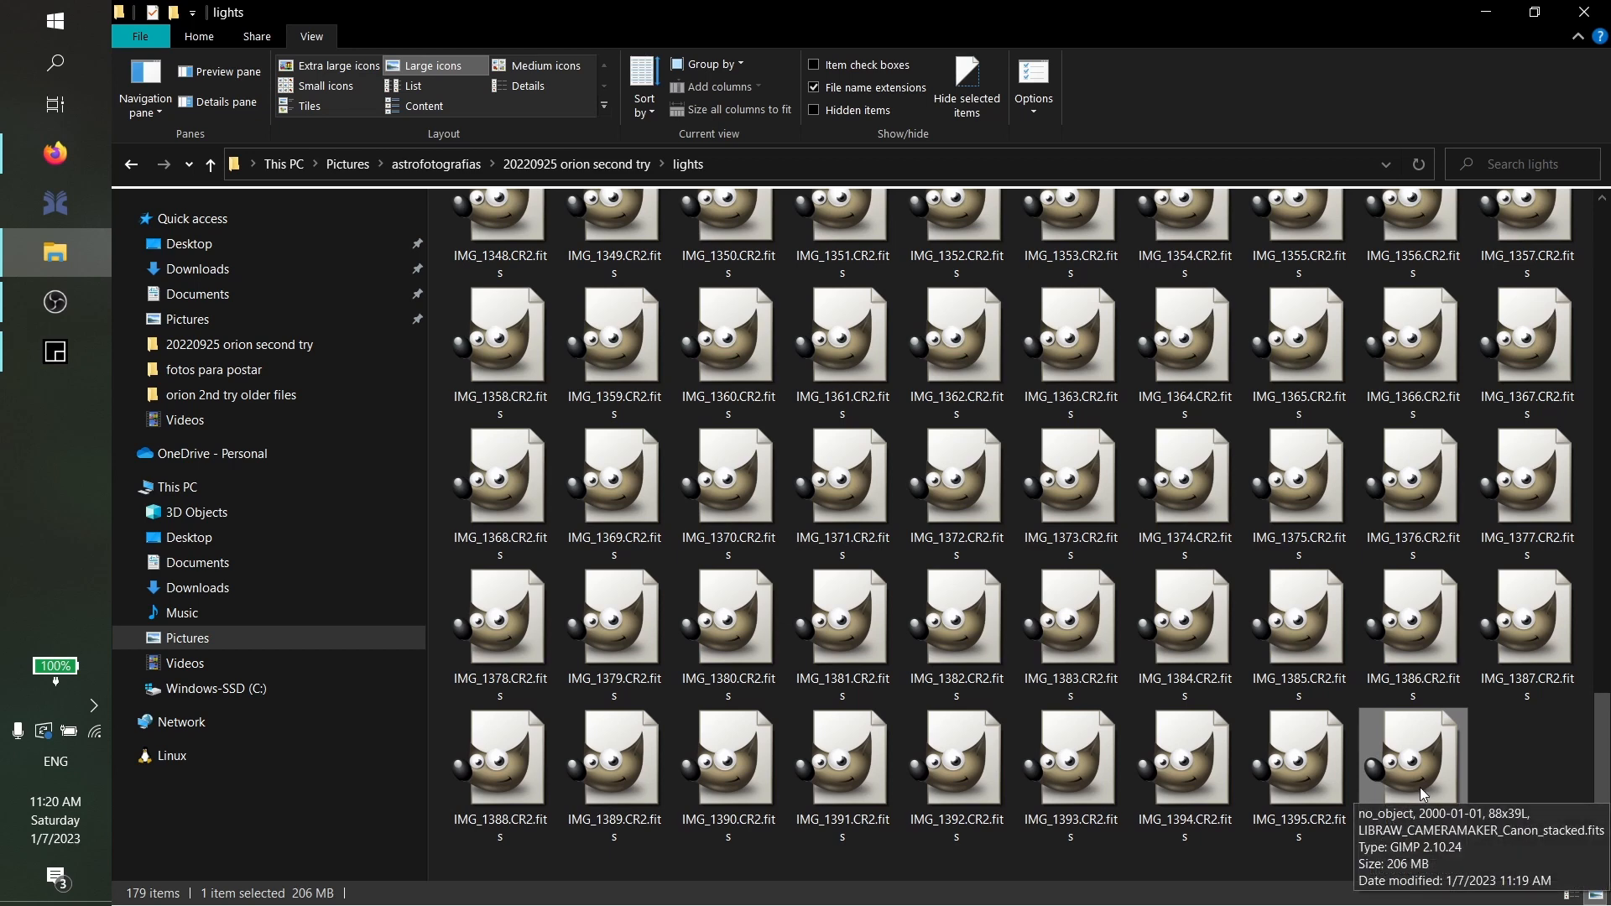
{"action": "right_click", "coordinate": [1413, 787]}
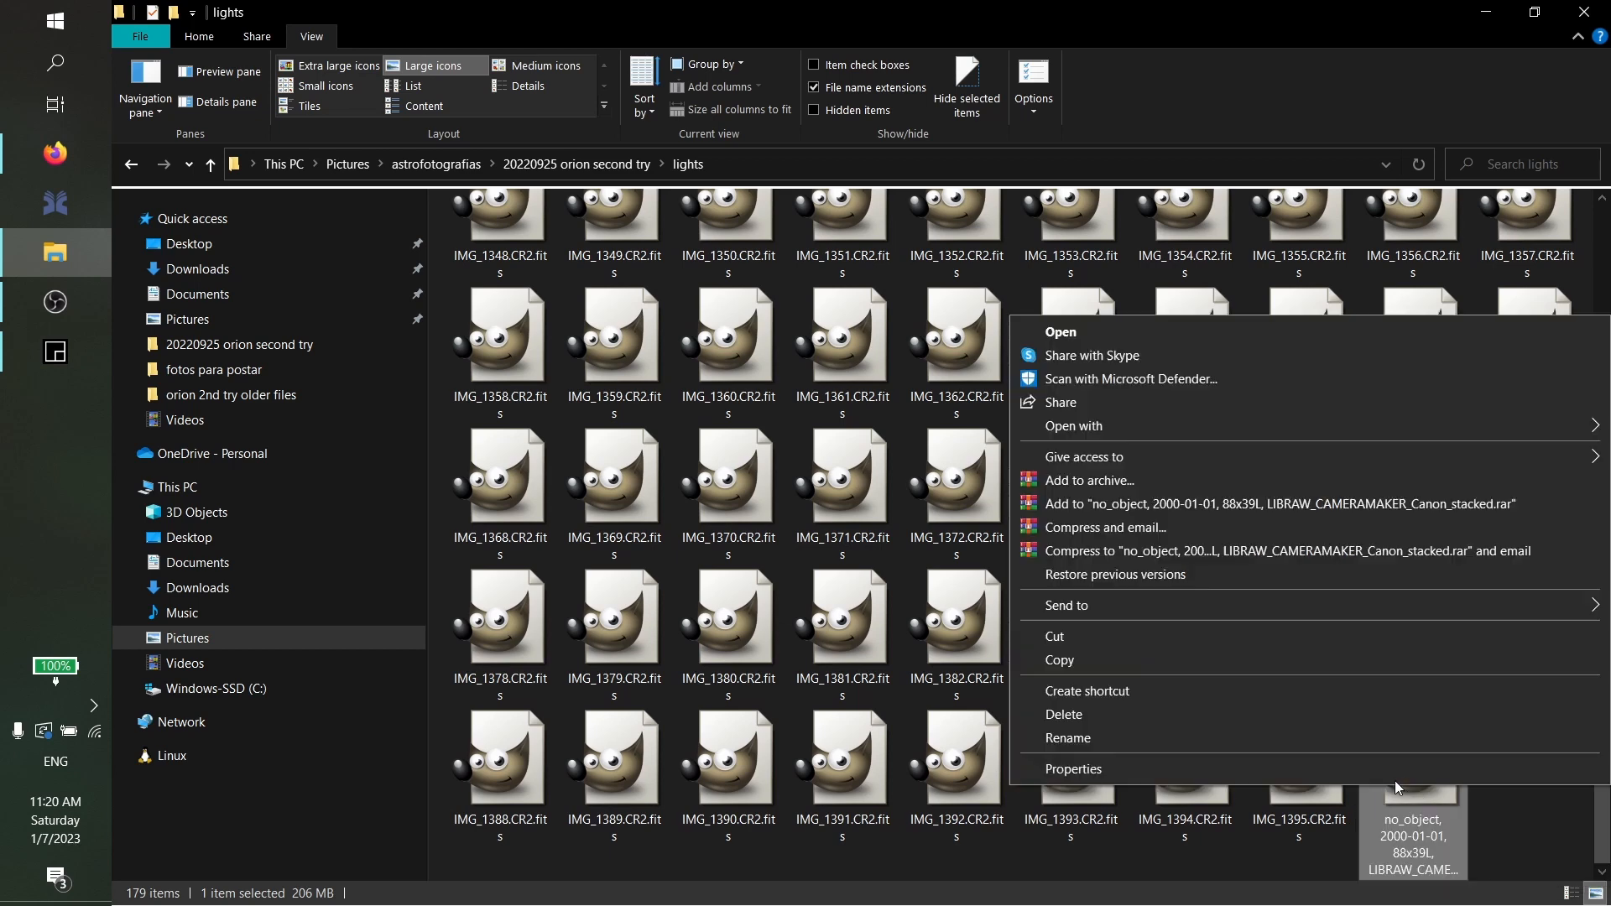
{"action": "mouse_move", "coordinate": [1179, 433]}
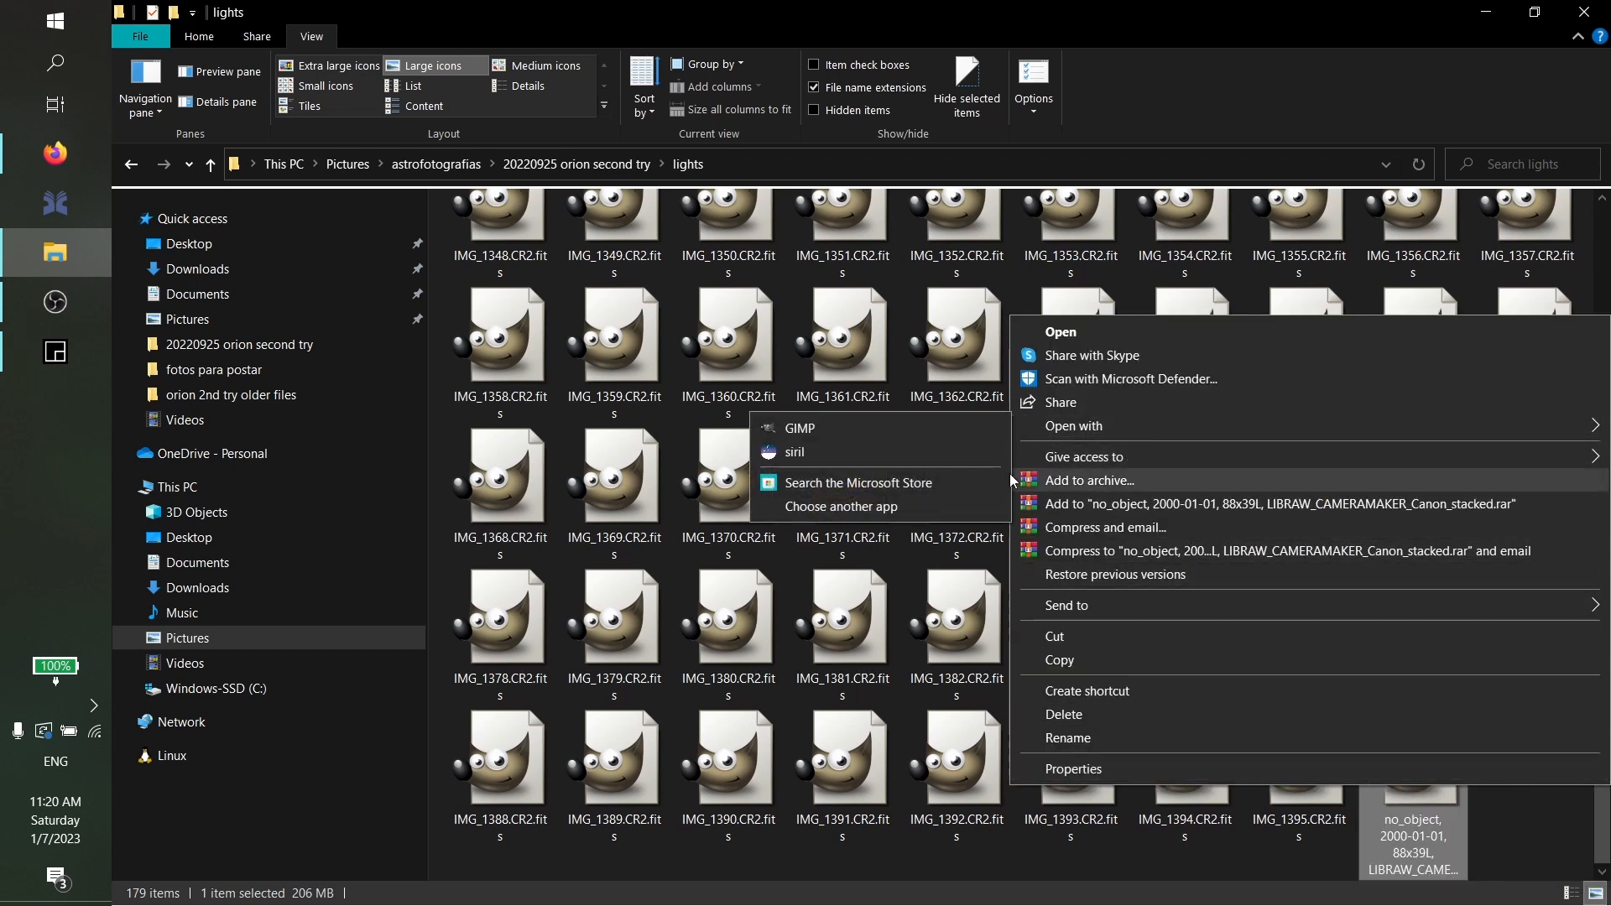
{"action": "left_click", "coordinate": [886, 459]}
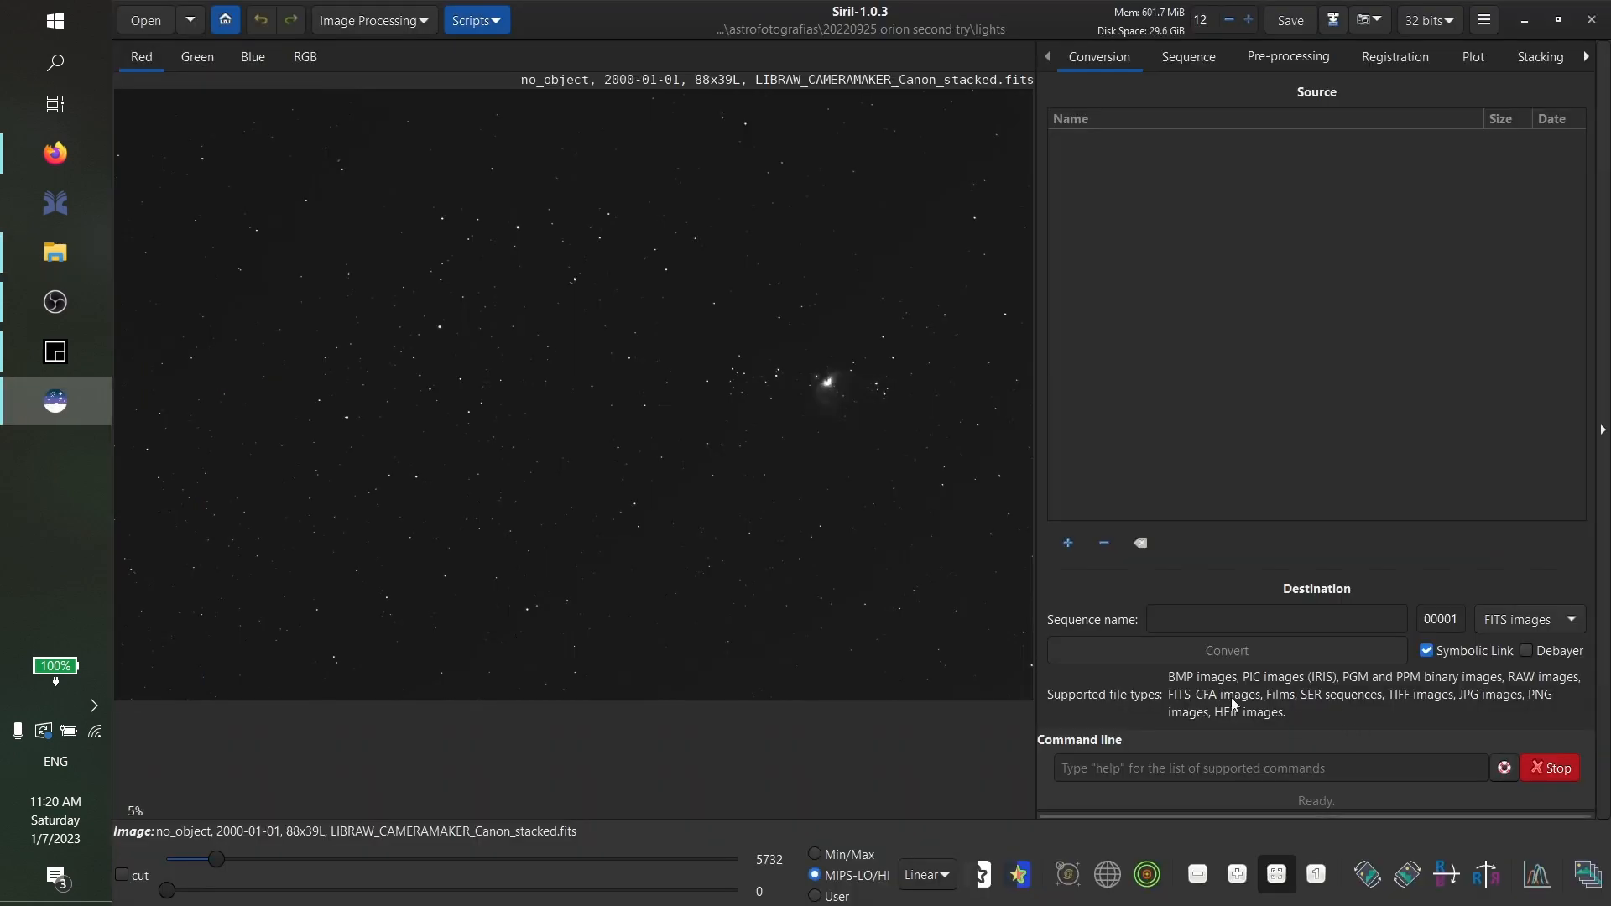
Dismiss the update notice and display the stacked FITS in RGB, trying AutoStretch before setting the Histogram display mode
{"action": "left_click", "coordinate": [785, 625]}
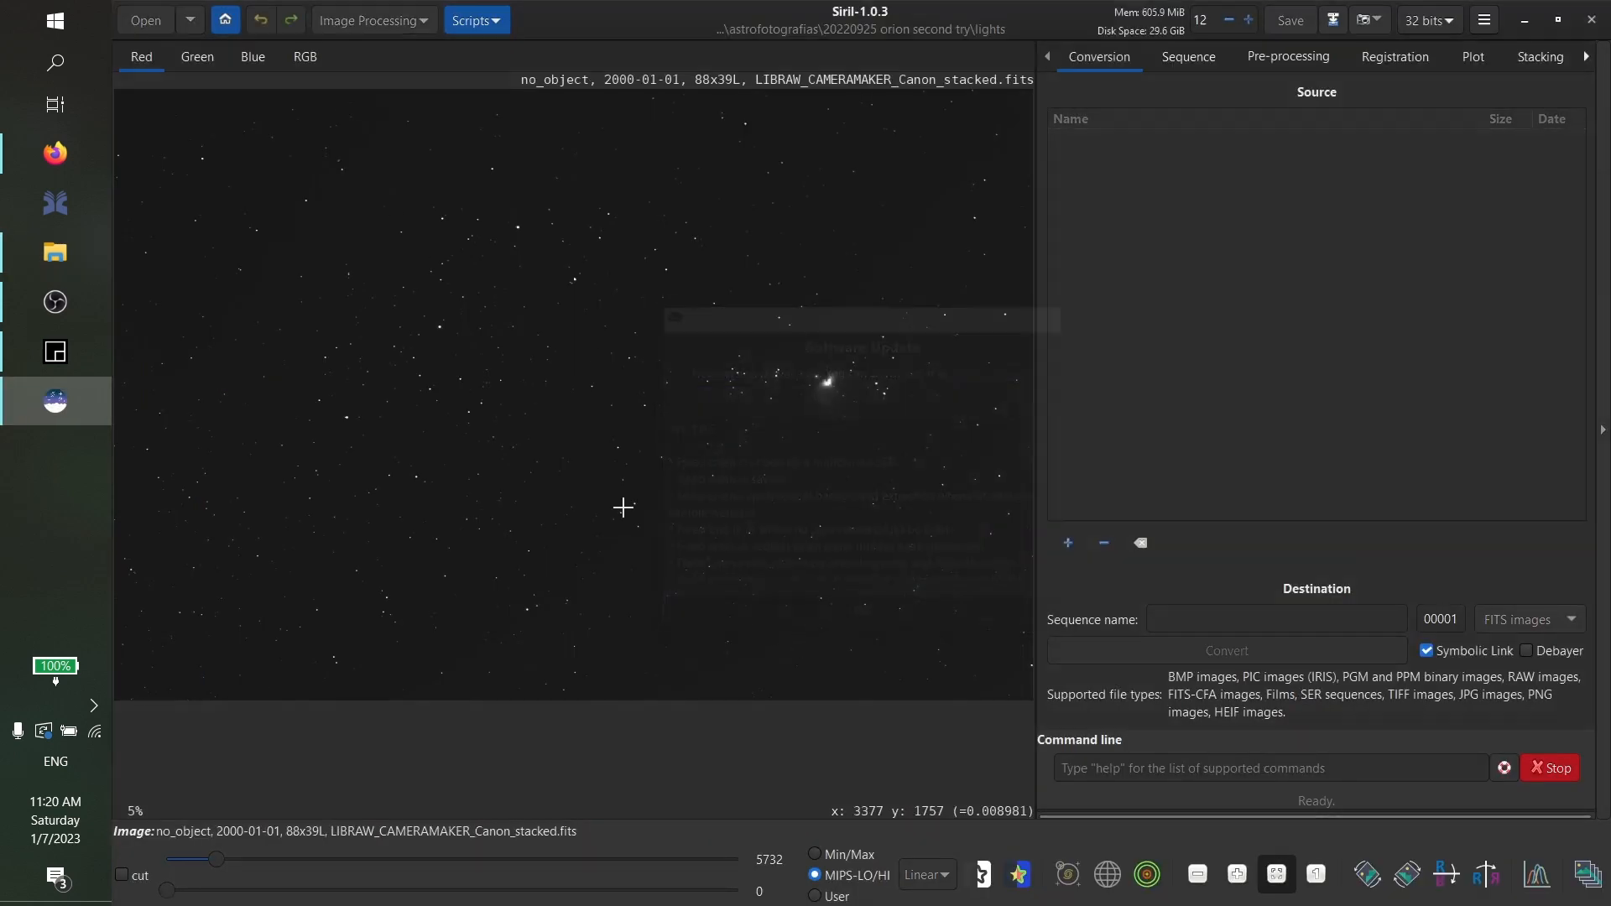
{"action": "left_click", "coordinate": [940, 875]}
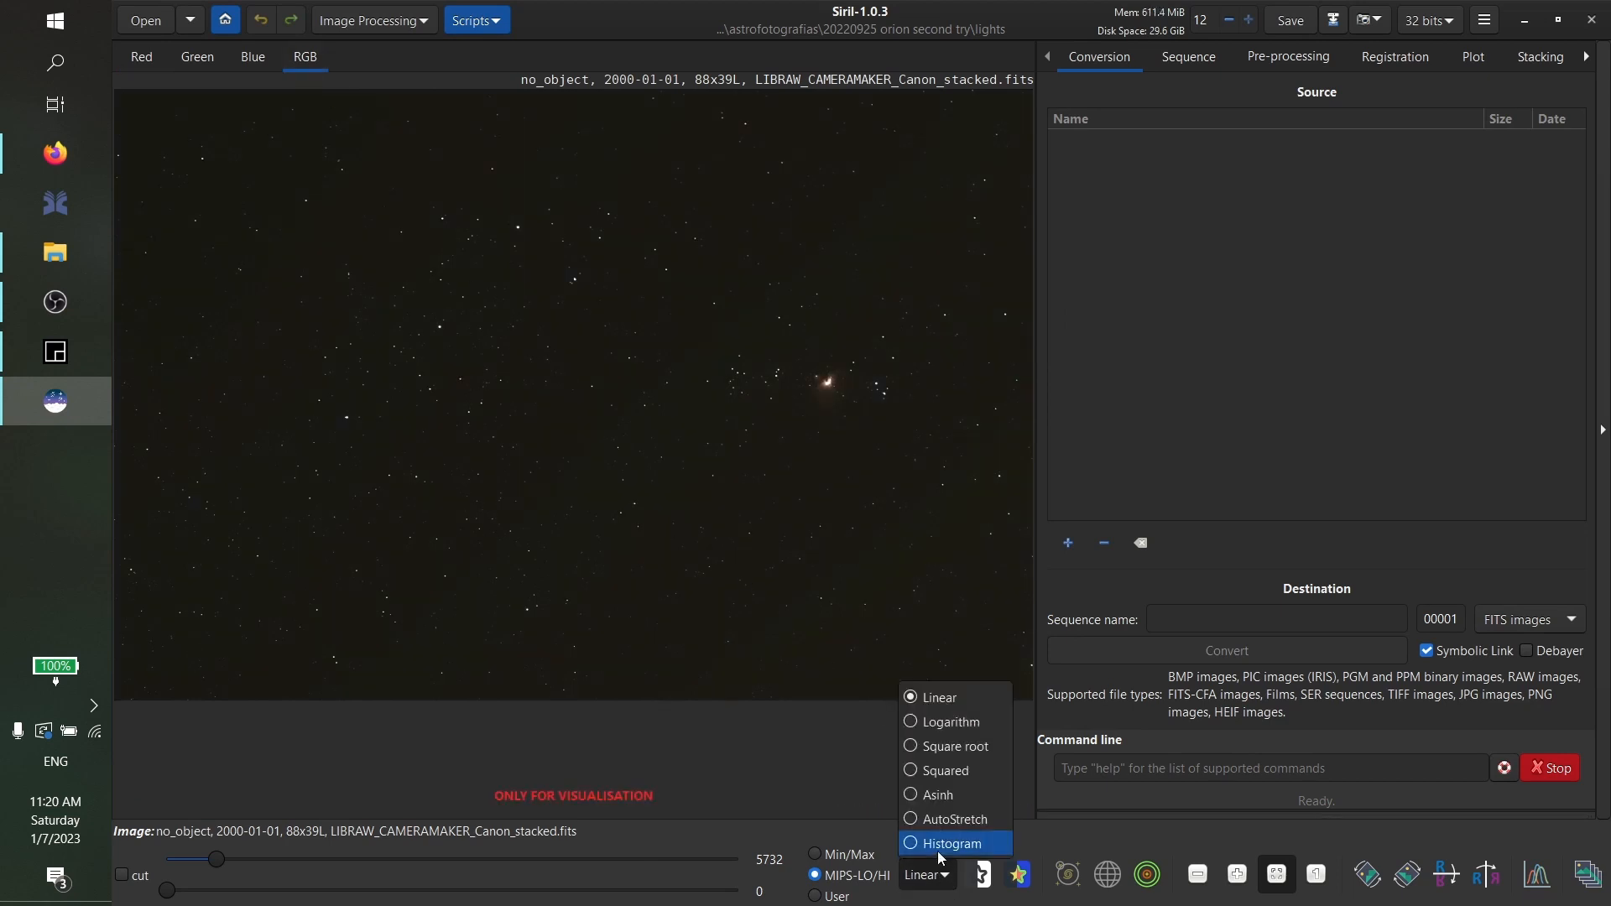
{"action": "left_click", "coordinate": [951, 827]}
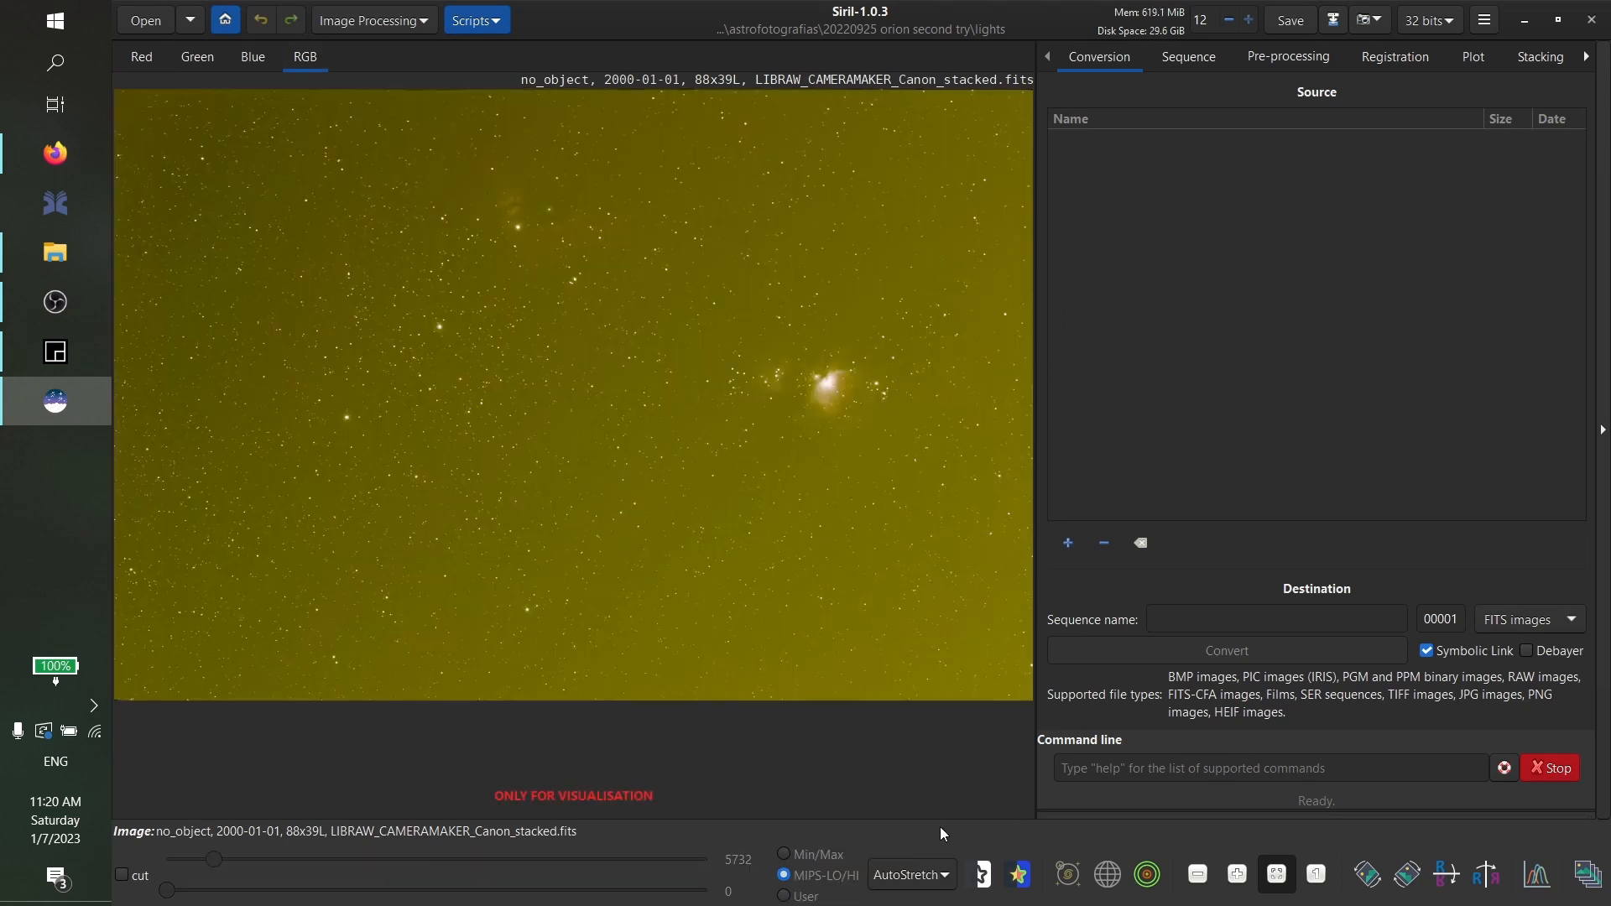
{"action": "left_click", "coordinate": [912, 875]}
{"action": "left_click", "coordinate": [917, 837]}
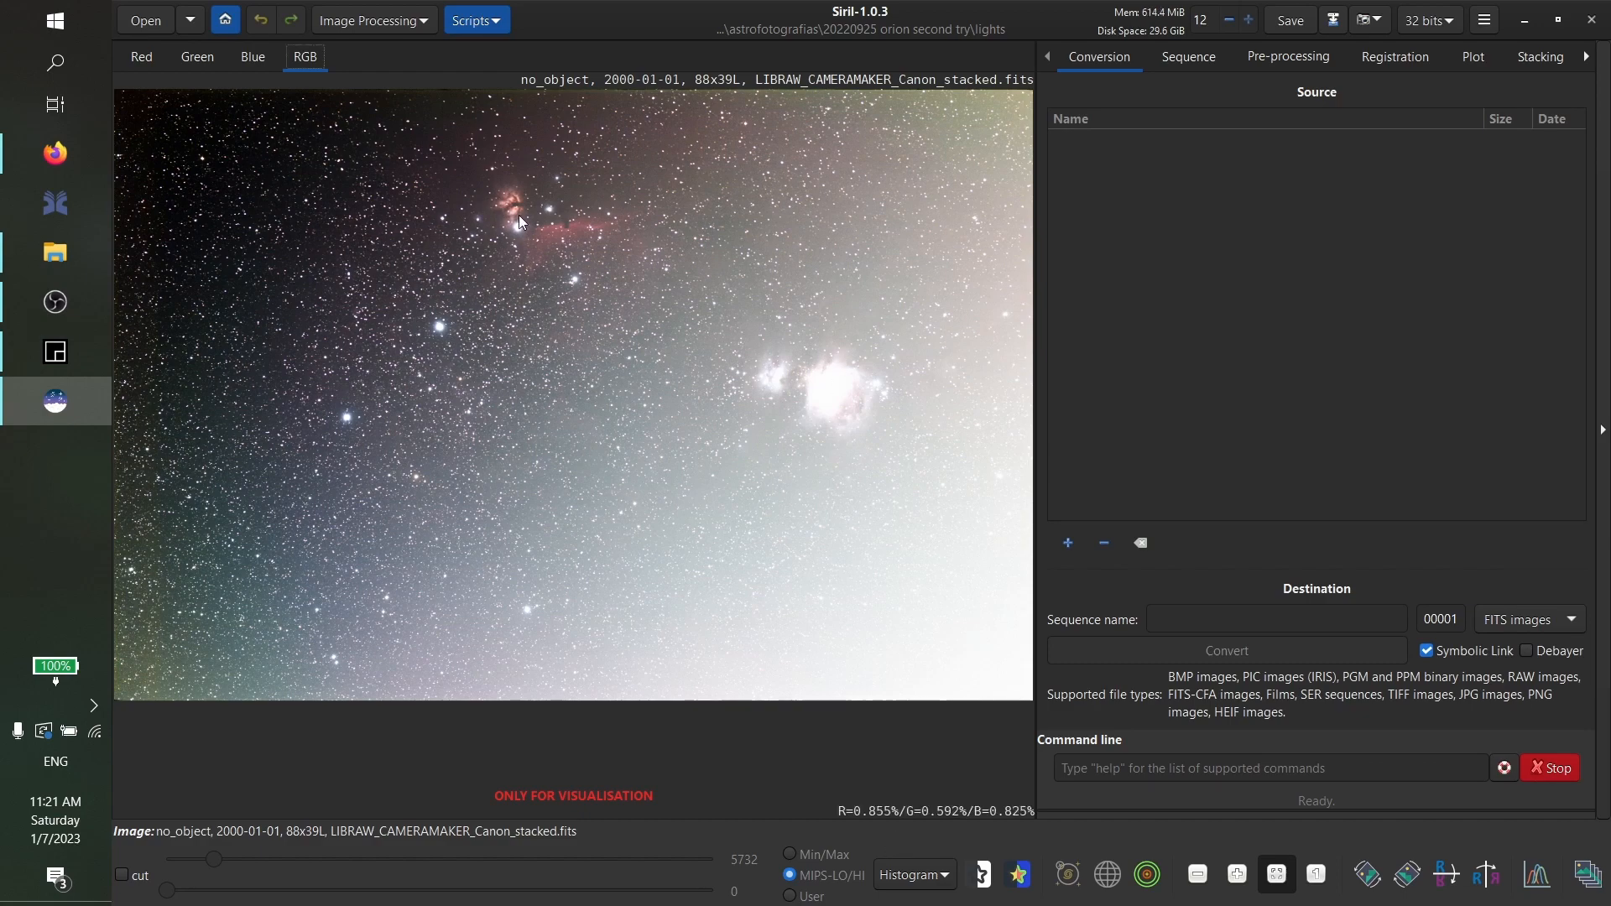
Examine the Flame and Horsehead nebula area, the bright star beside it and the region towards the Orion Nebula
{"action": "scroll", "coordinate": [524, 222], "scroll_direction": "up", "scroll_amount": 4}
{"action": "left_click_drag", "start_coordinate": [679, 337], "coordinate": [662, 387]}
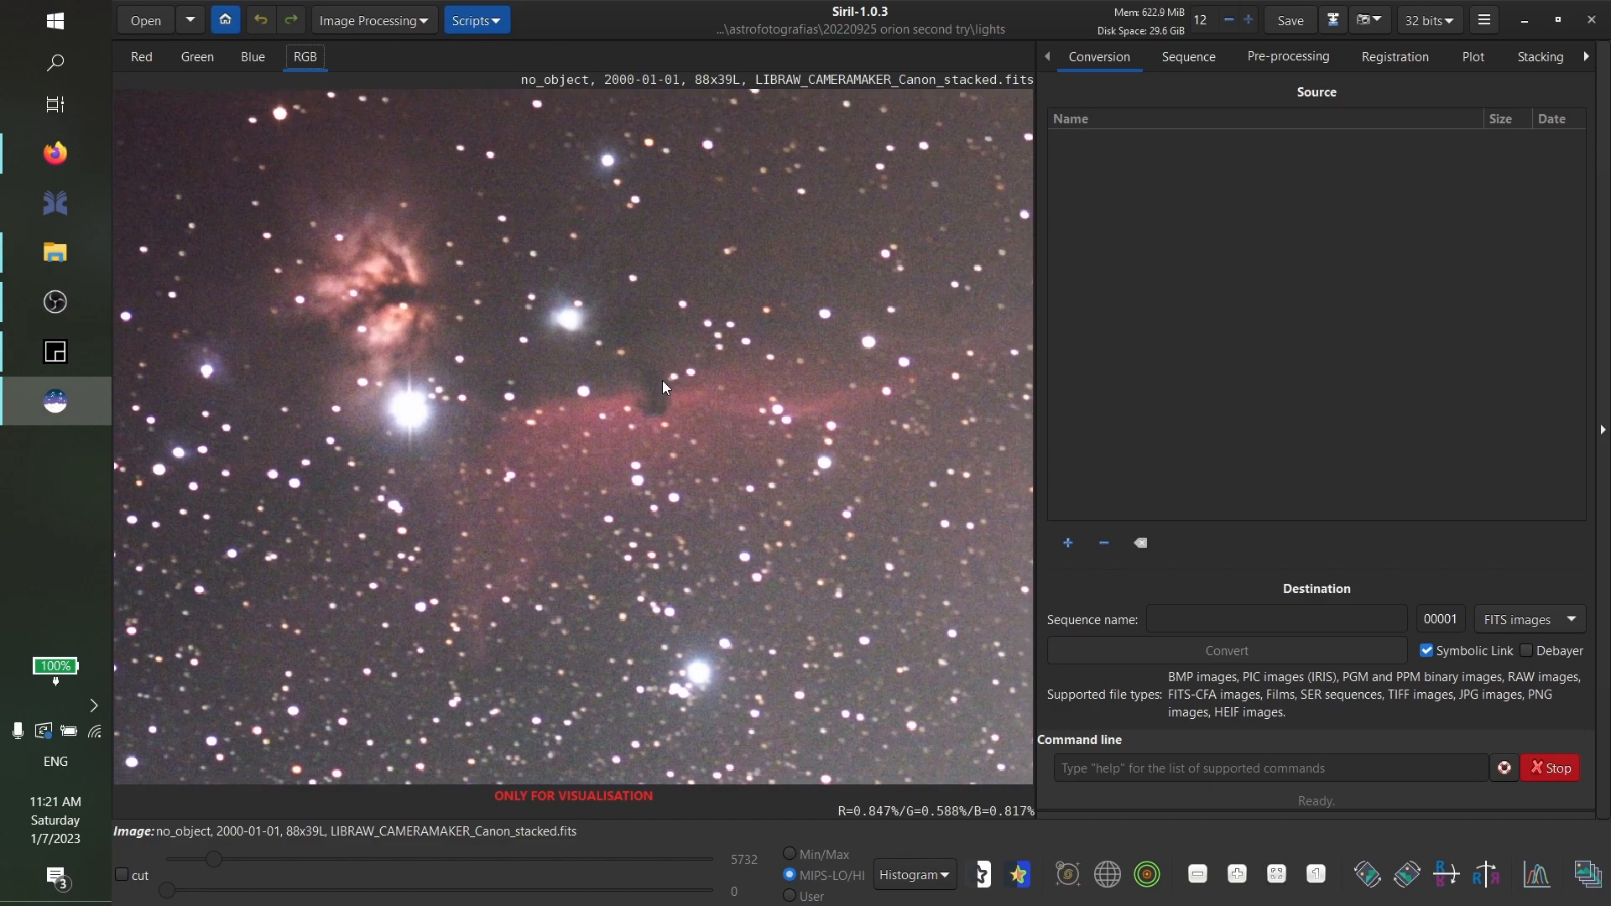
{"action": "scroll", "coordinate": [663, 386], "scroll_direction": "down", "scroll_amount": 1}
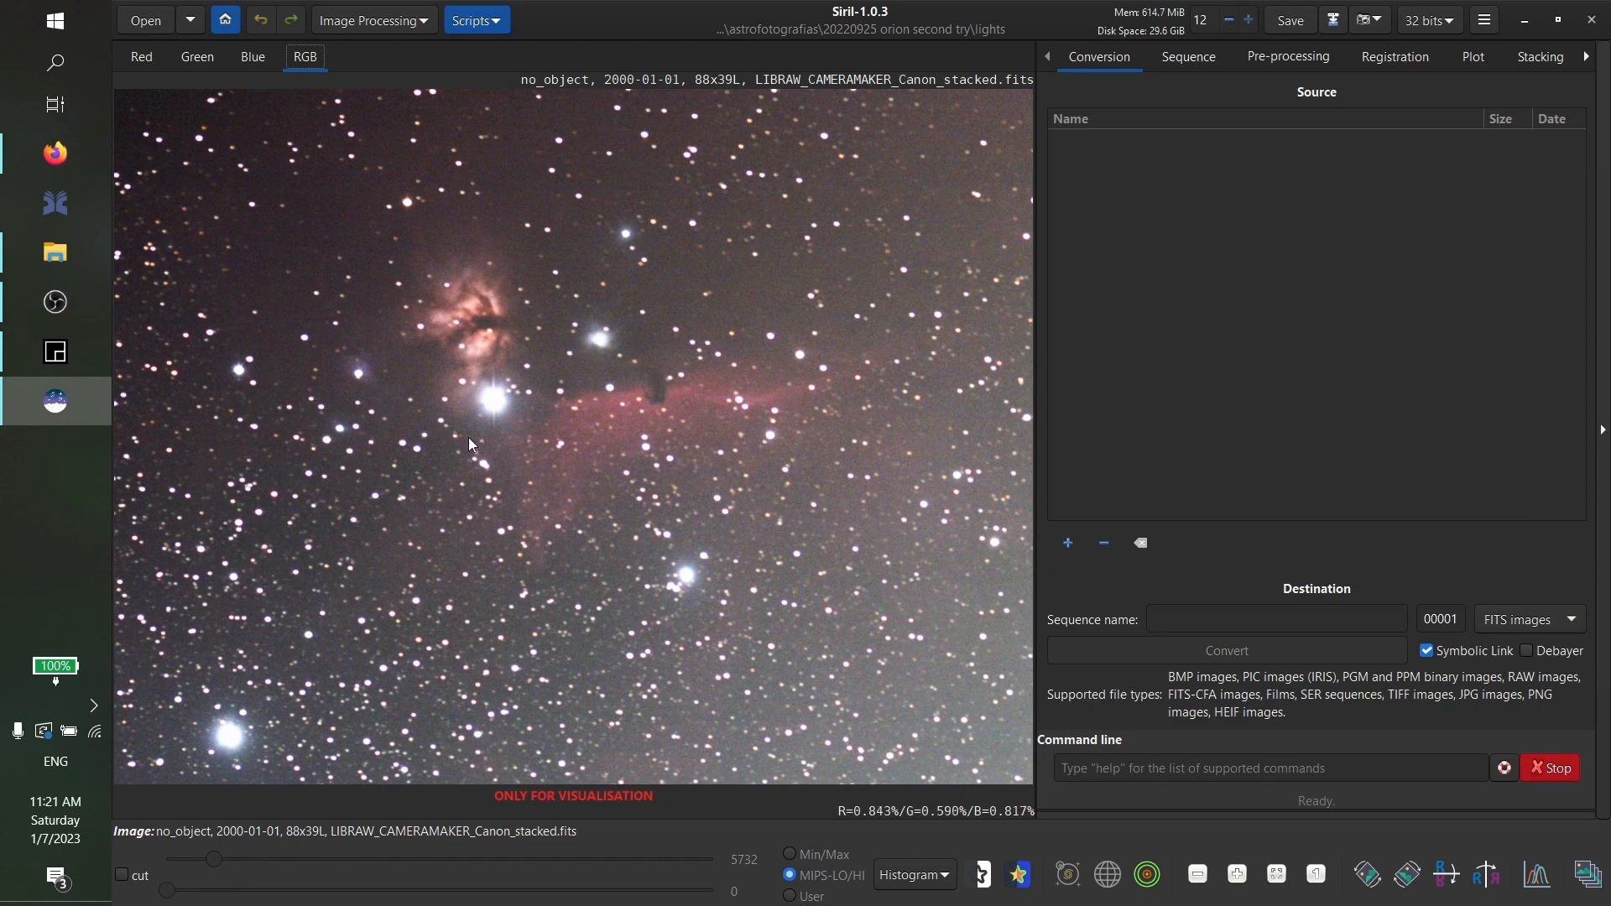
{"action": "scroll", "coordinate": [485, 419], "scroll_direction": "up", "scroll_amount": 1}
{"action": "scroll", "coordinate": [485, 420], "scroll_direction": "up", "scroll_amount": 2}
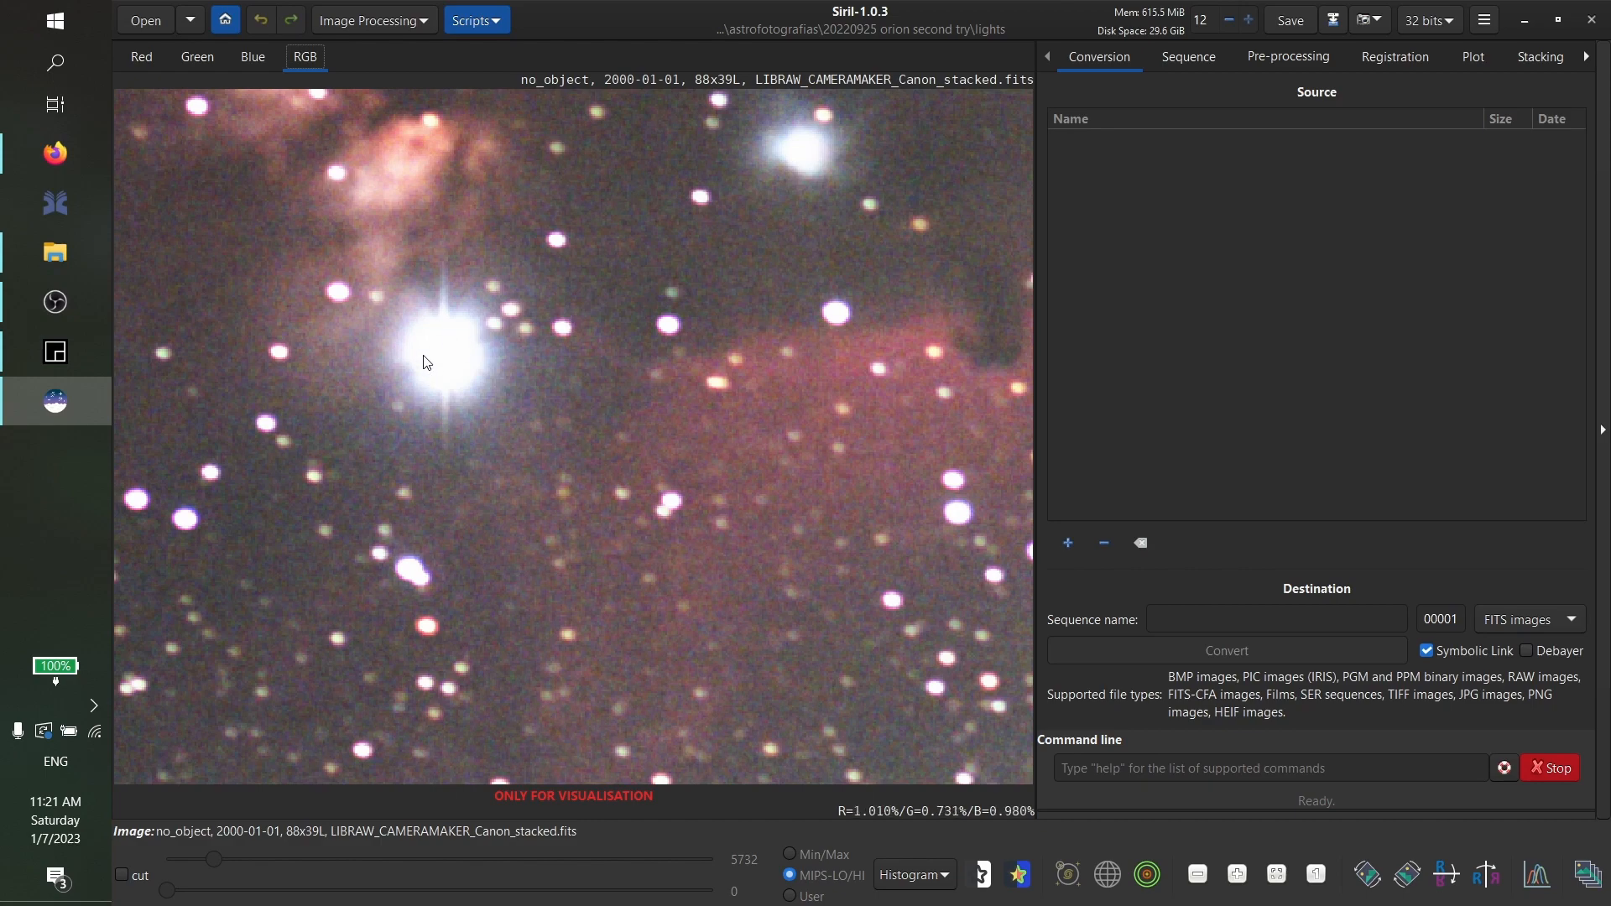
{"action": "scroll", "coordinate": [625, 435], "scroll_direction": "down", "scroll_amount": 3}
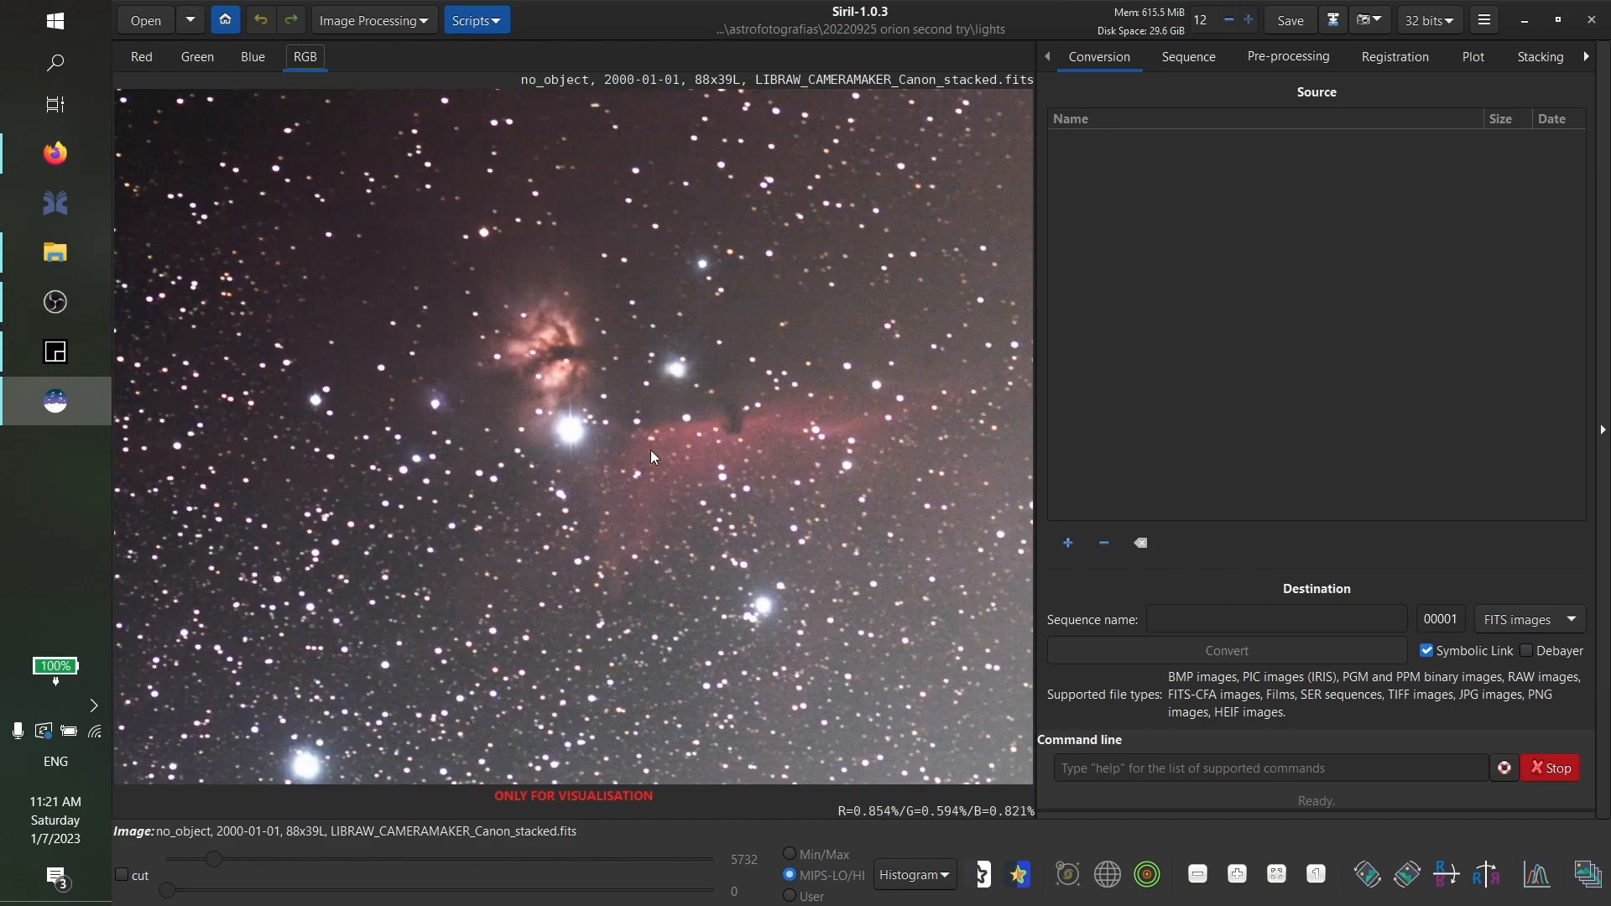
{"action": "scroll", "coordinate": [610, 429], "scroll_direction": "down", "scroll_amount": 1}
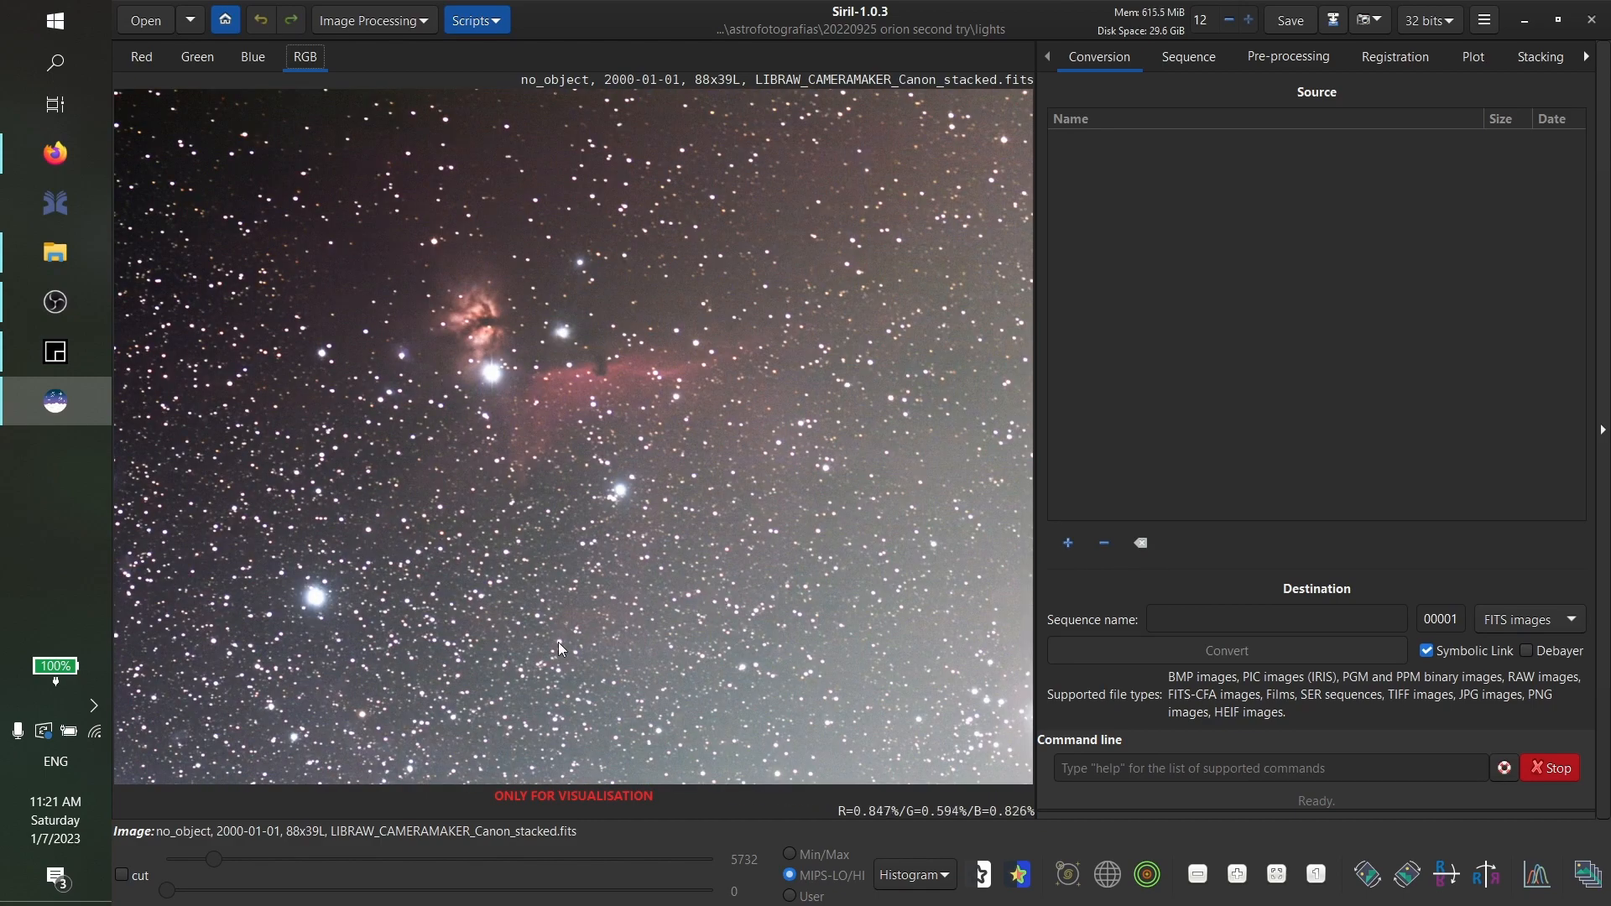
{"action": "left_click_drag", "start_coordinate": [654, 521], "coordinate": [453, 445]}
{"action": "left_click", "coordinate": [916, 875]}
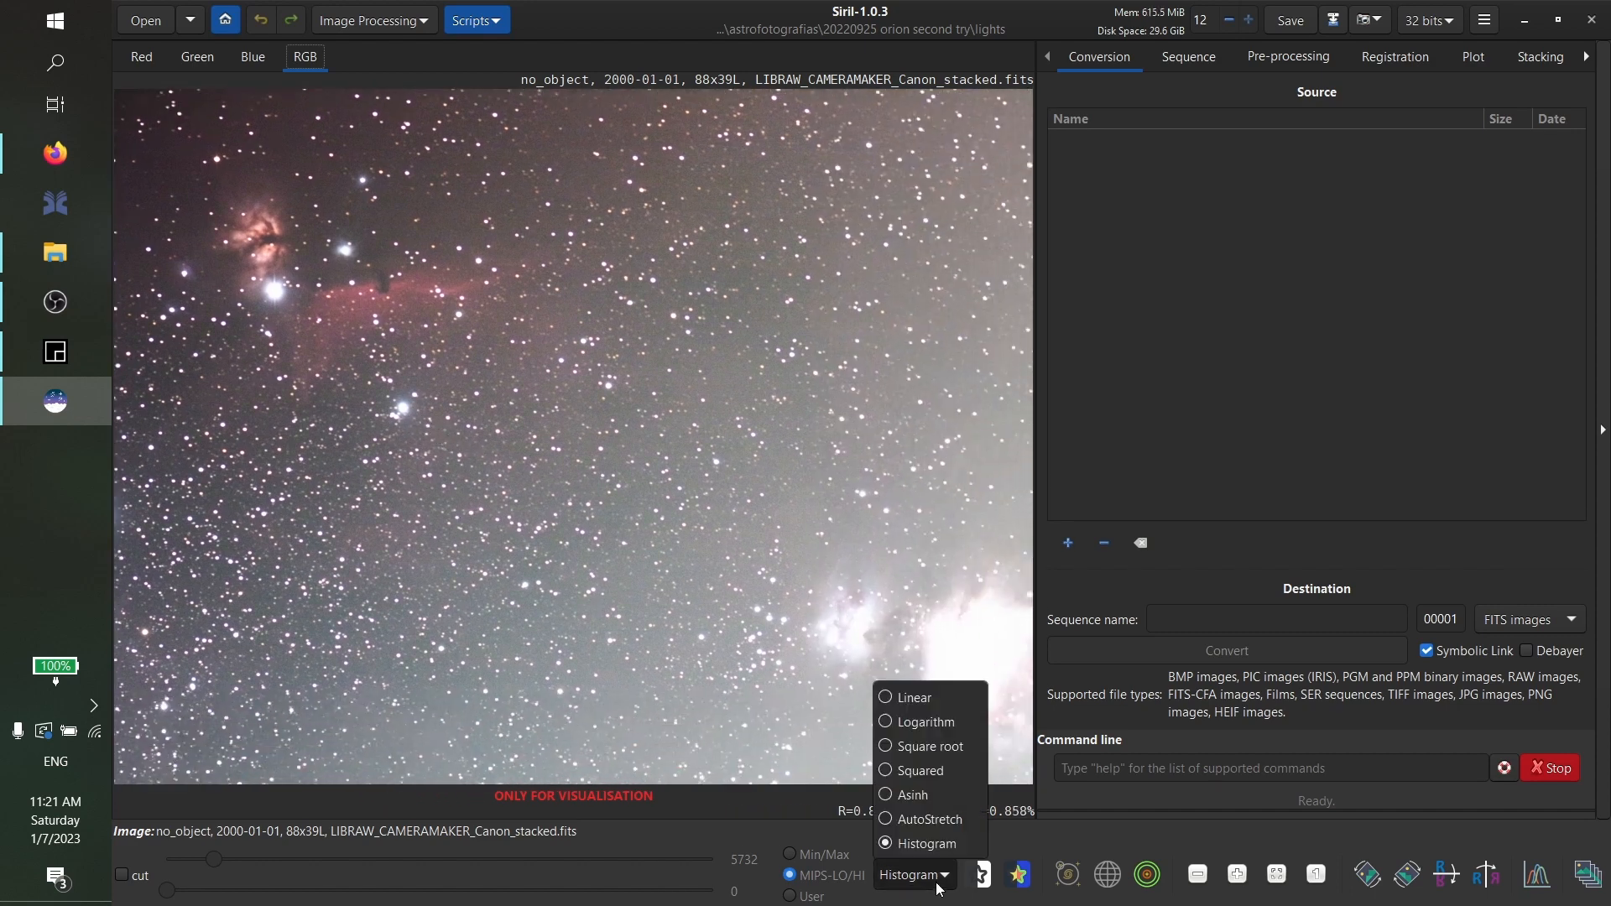
{"action": "left_click", "coordinate": [738, 723]}
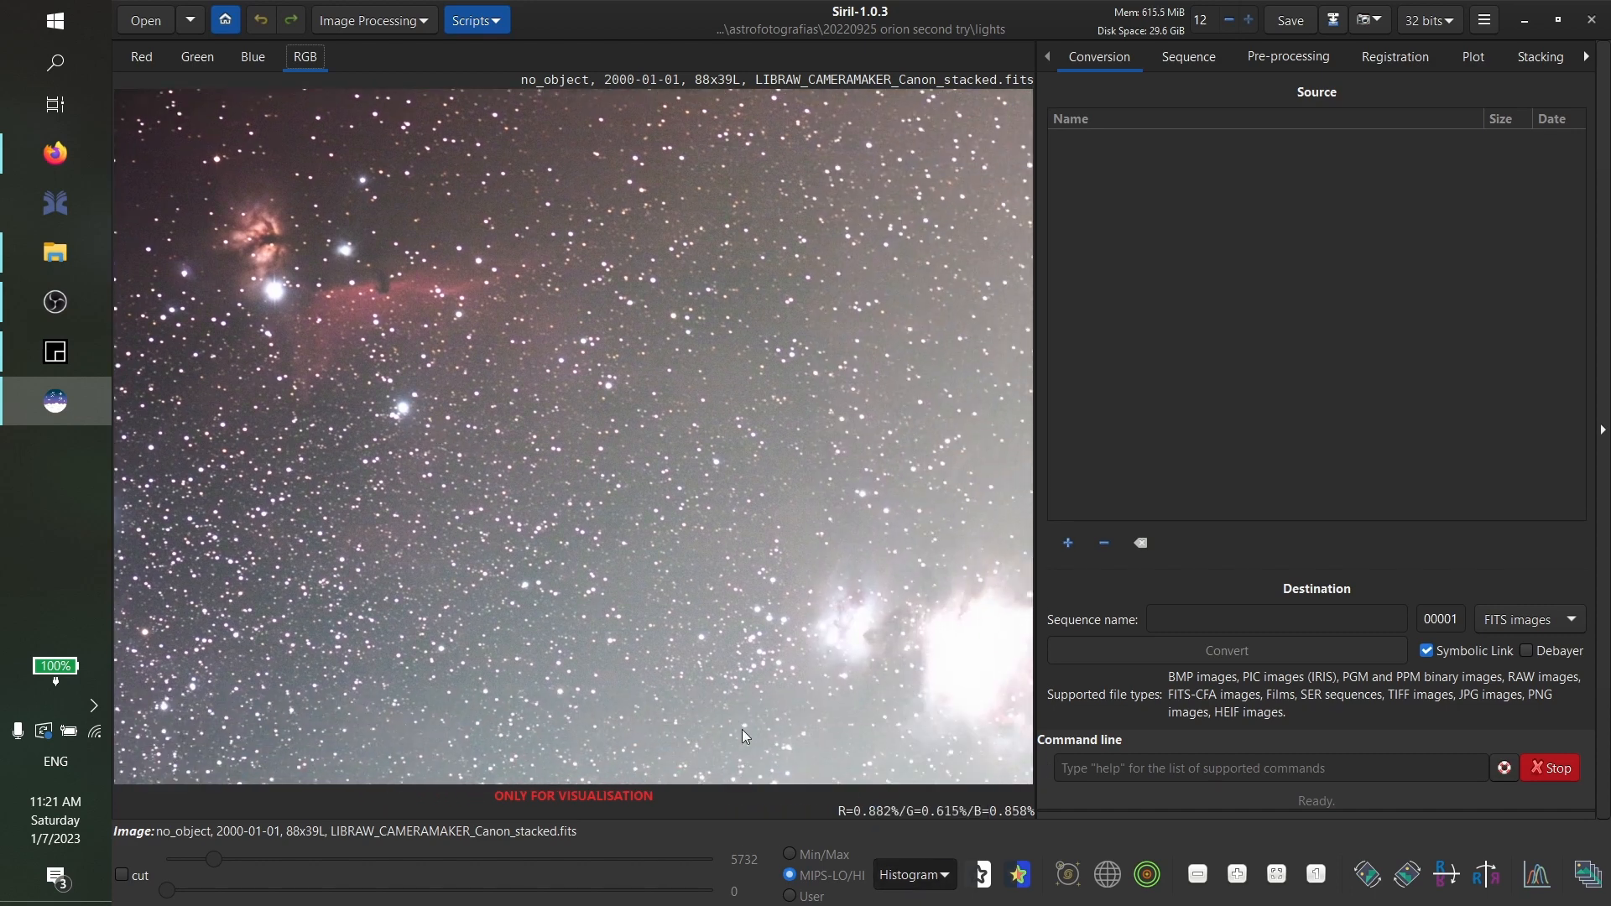
Close this Siril window and open the Canon_stacked TIFF from the 20220925 orion second try folder in Siril, dismissing the update notice
{"action": "left_click", "coordinate": [1591, 19]}
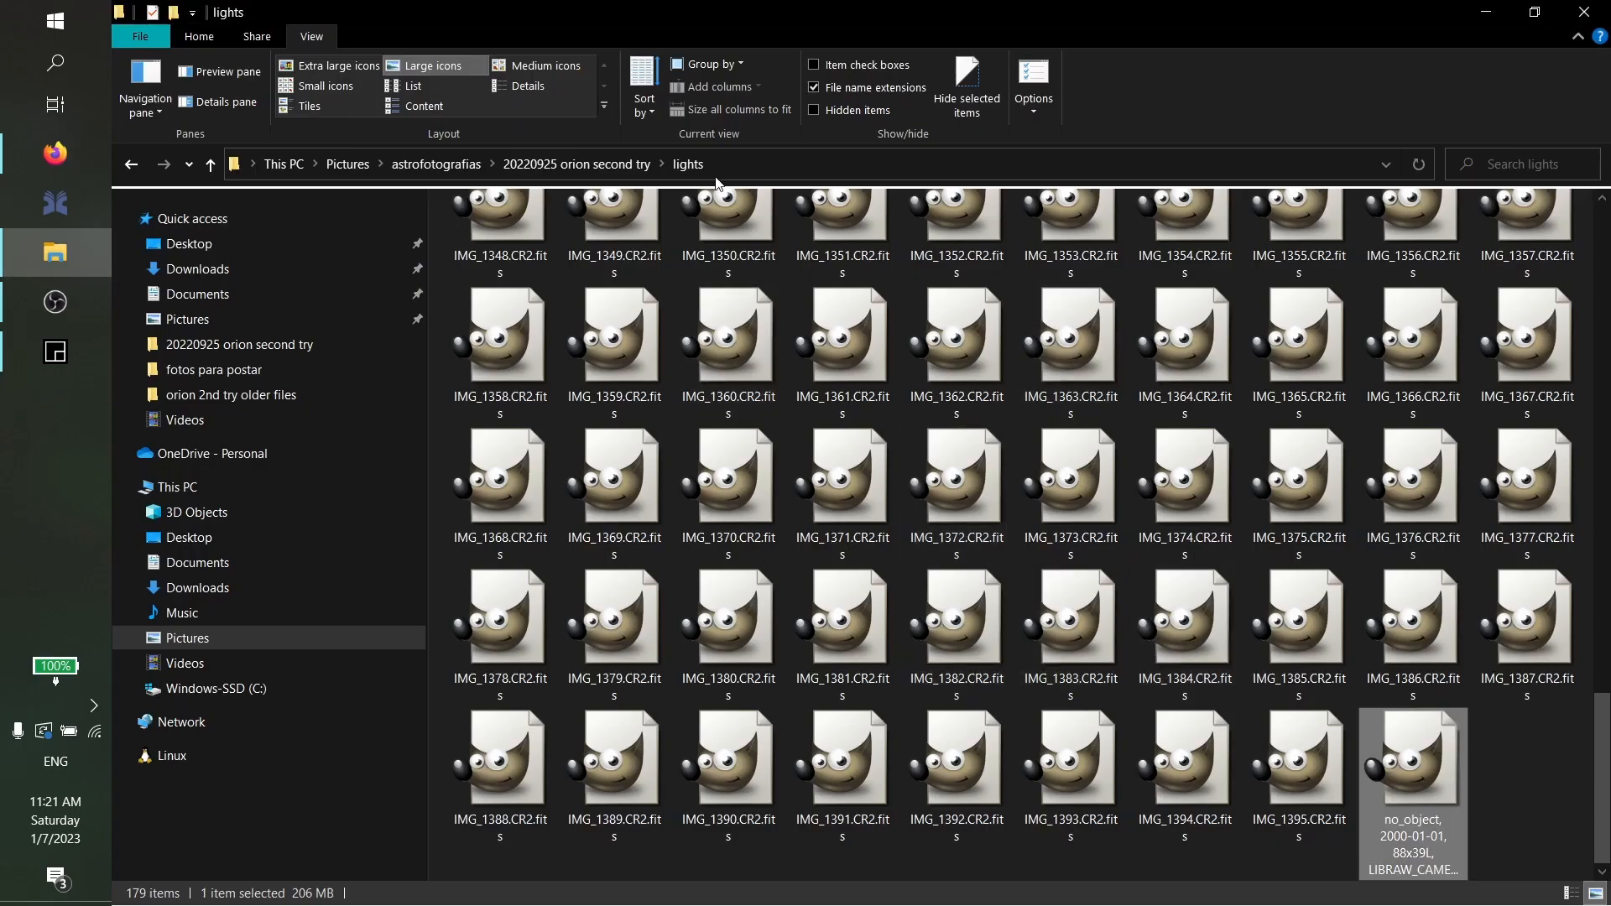
{"action": "left_click", "coordinate": [644, 165]}
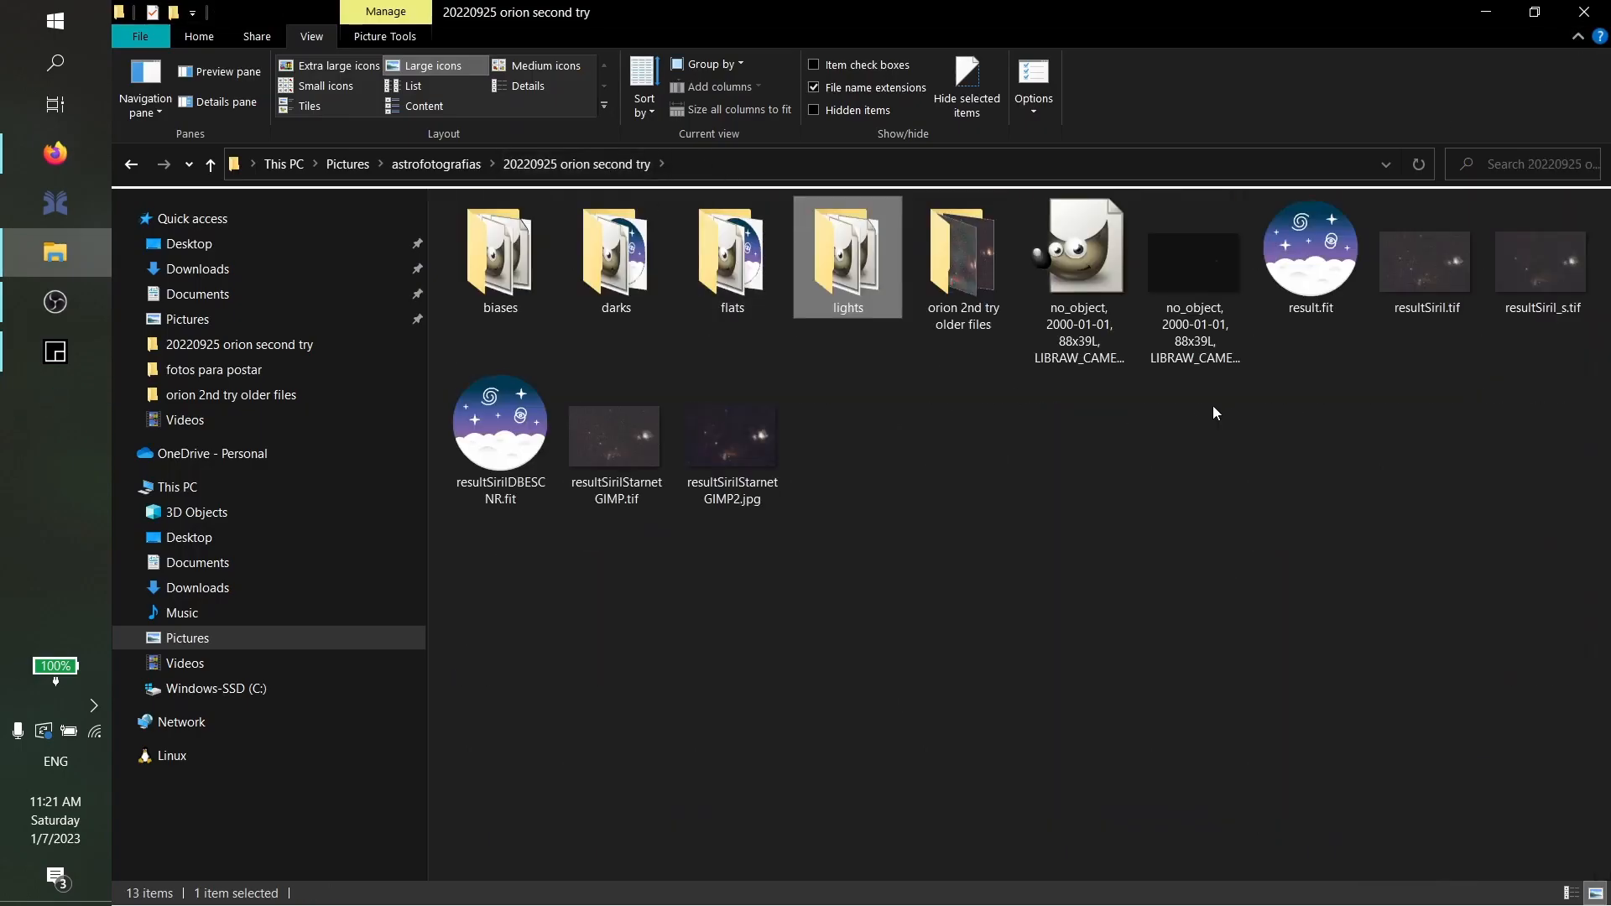
{"action": "left_click", "coordinate": [1169, 323]}
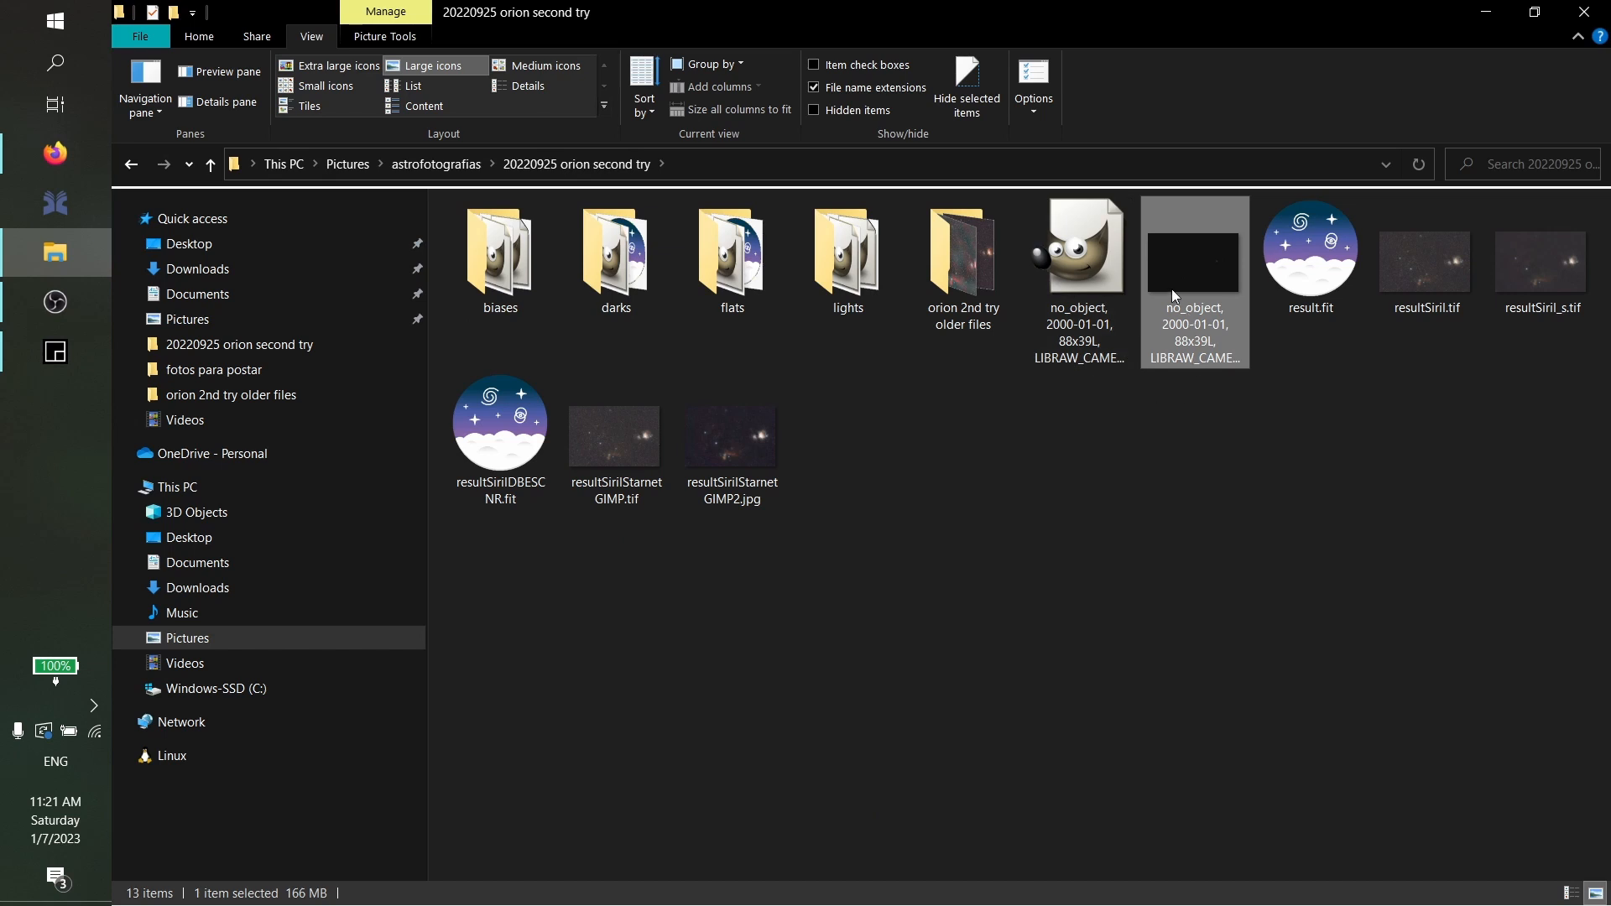
{"action": "right_click", "coordinate": [1173, 294]}
{"action": "mouse_move", "coordinate": [1109, 513]}
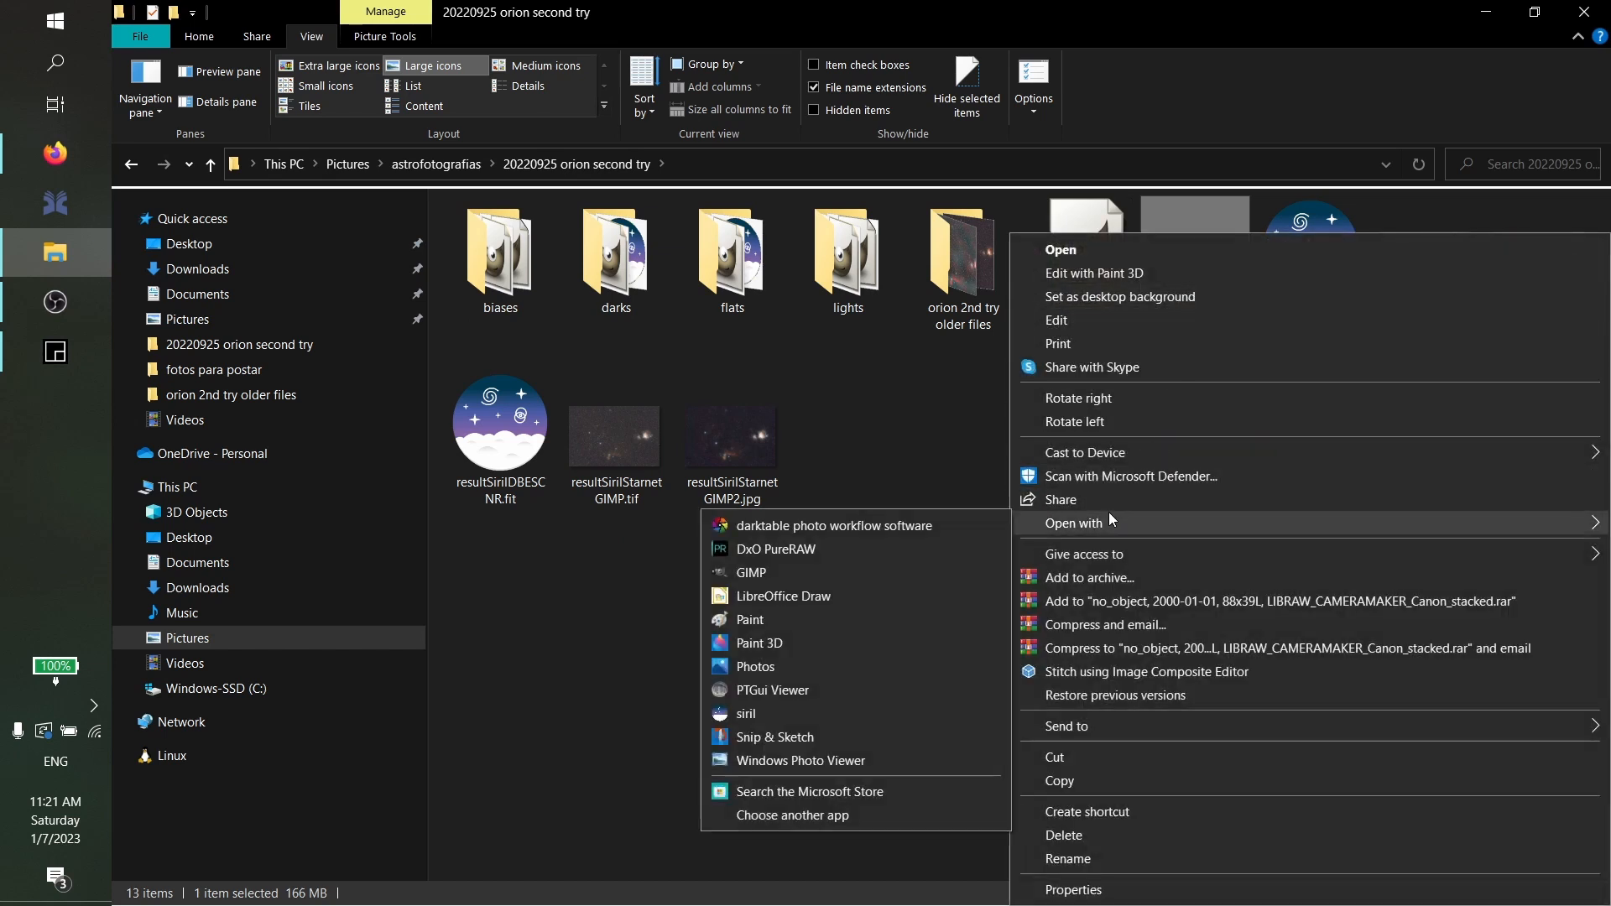
{"action": "left_click", "coordinate": [779, 715]}
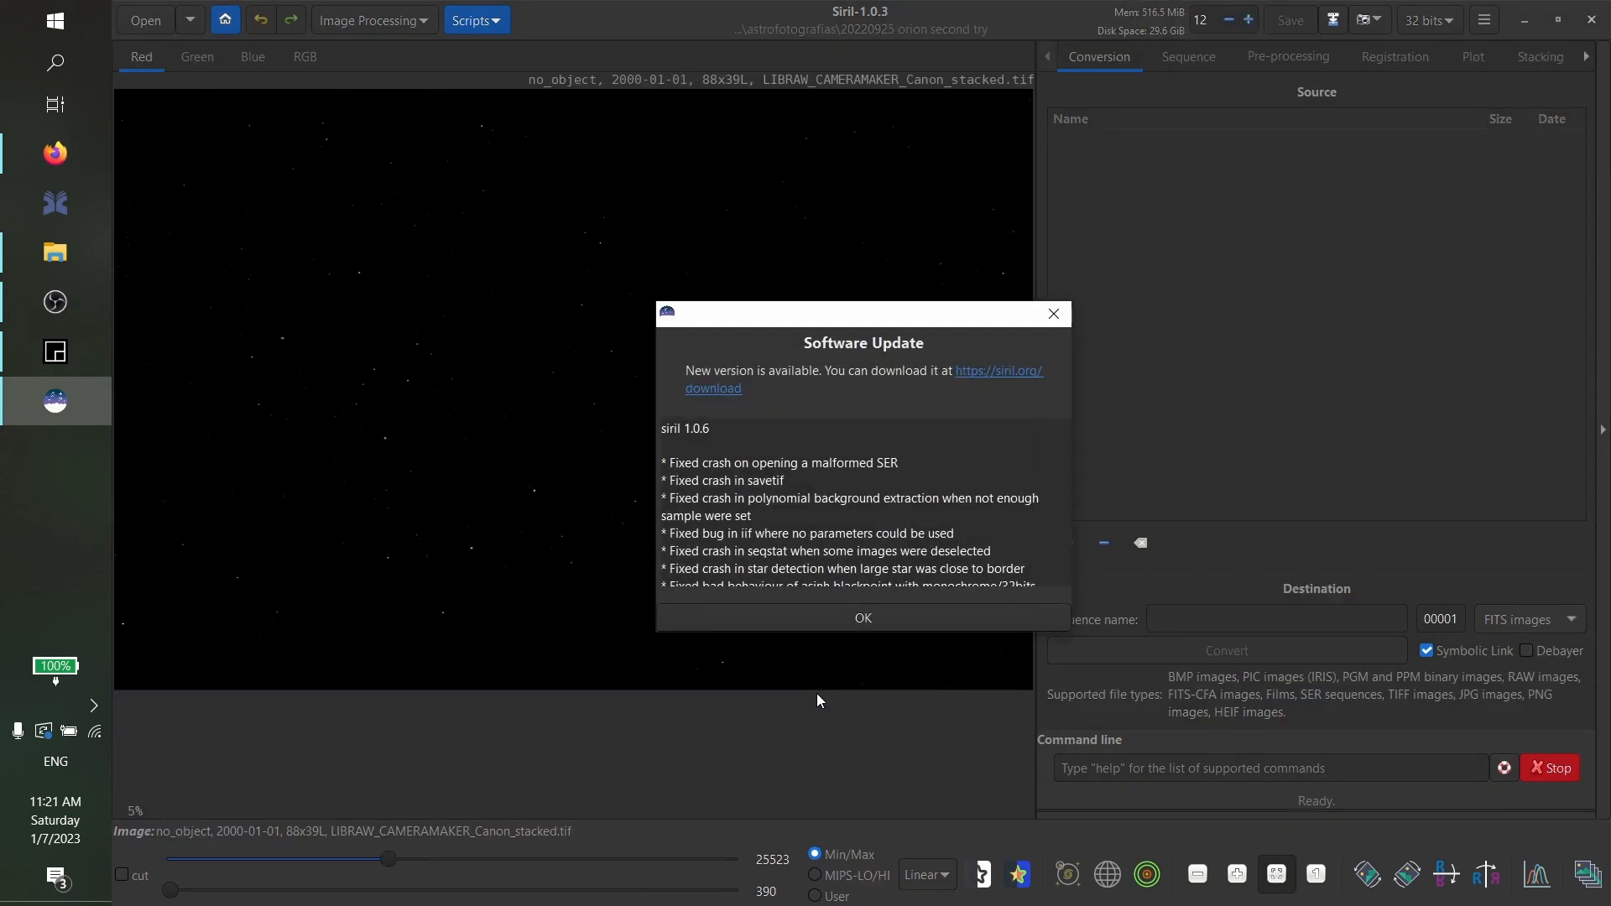
{"action": "left_click", "coordinate": [863, 618]}
Display the stacked TIFF in RGB with AutoStretch and examine the Horsehead and Flame nebula area
{"action": "left_click", "coordinate": [928, 875]}
{"action": "left_click", "coordinate": [937, 861]}
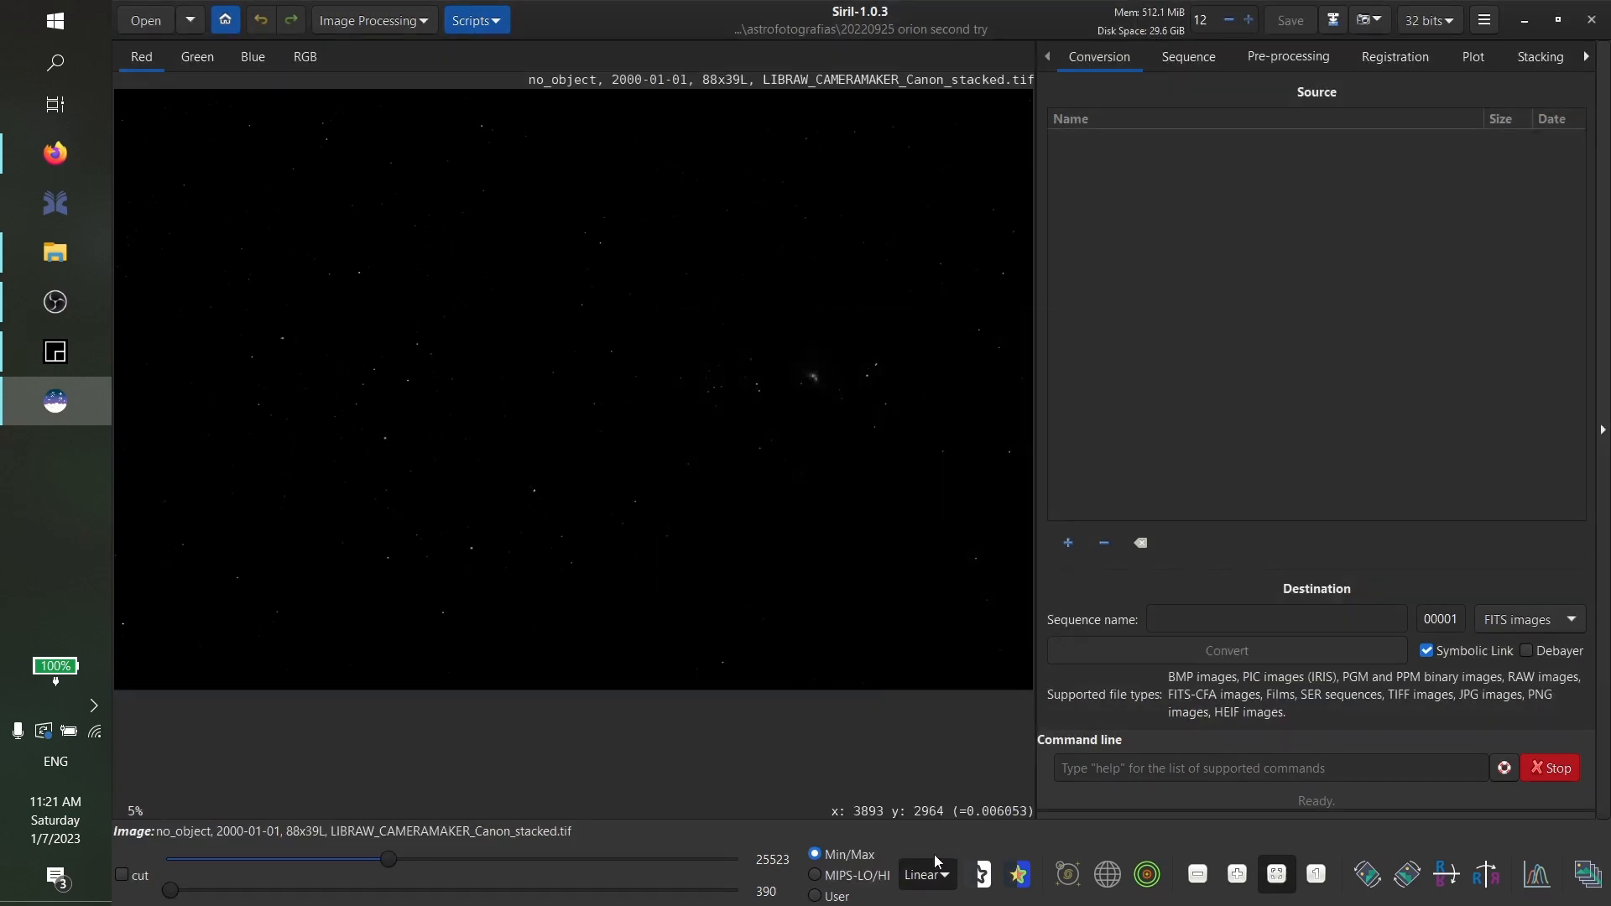
{"action": "left_click", "coordinate": [306, 59]}
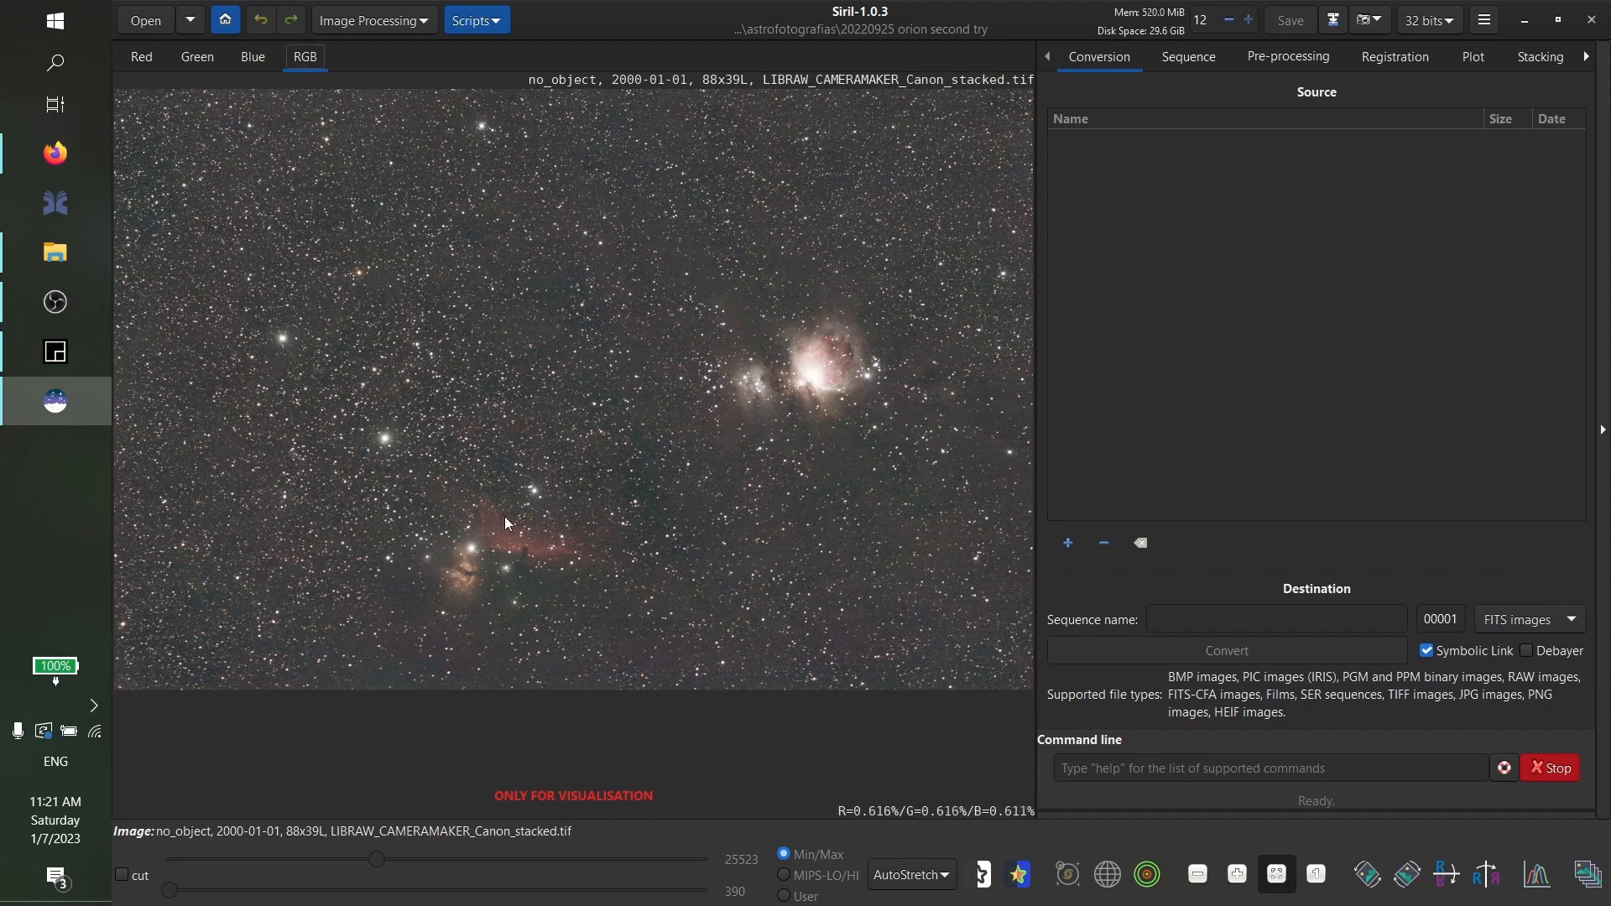
{"action": "scroll", "coordinate": [472, 450], "scroll_direction": "up", "scroll_amount": 1}
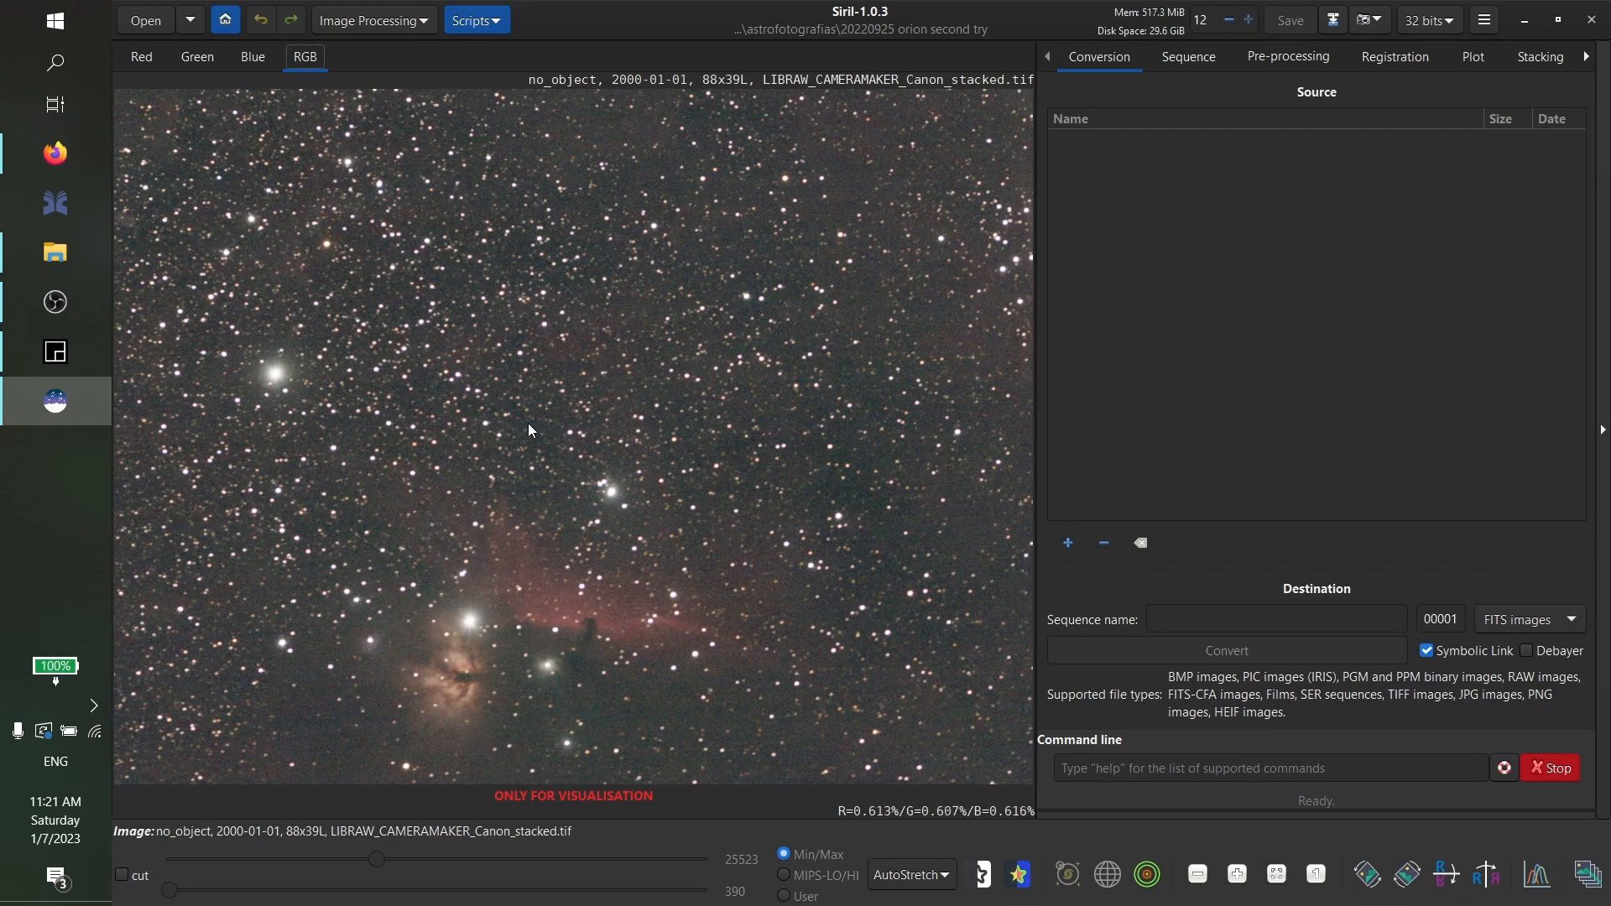
{"action": "scroll", "coordinate": [528, 436], "scroll_direction": "down", "scroll_amount": 1}
{"action": "left_click_drag", "start_coordinate": [740, 378], "coordinate": [720, 435]}
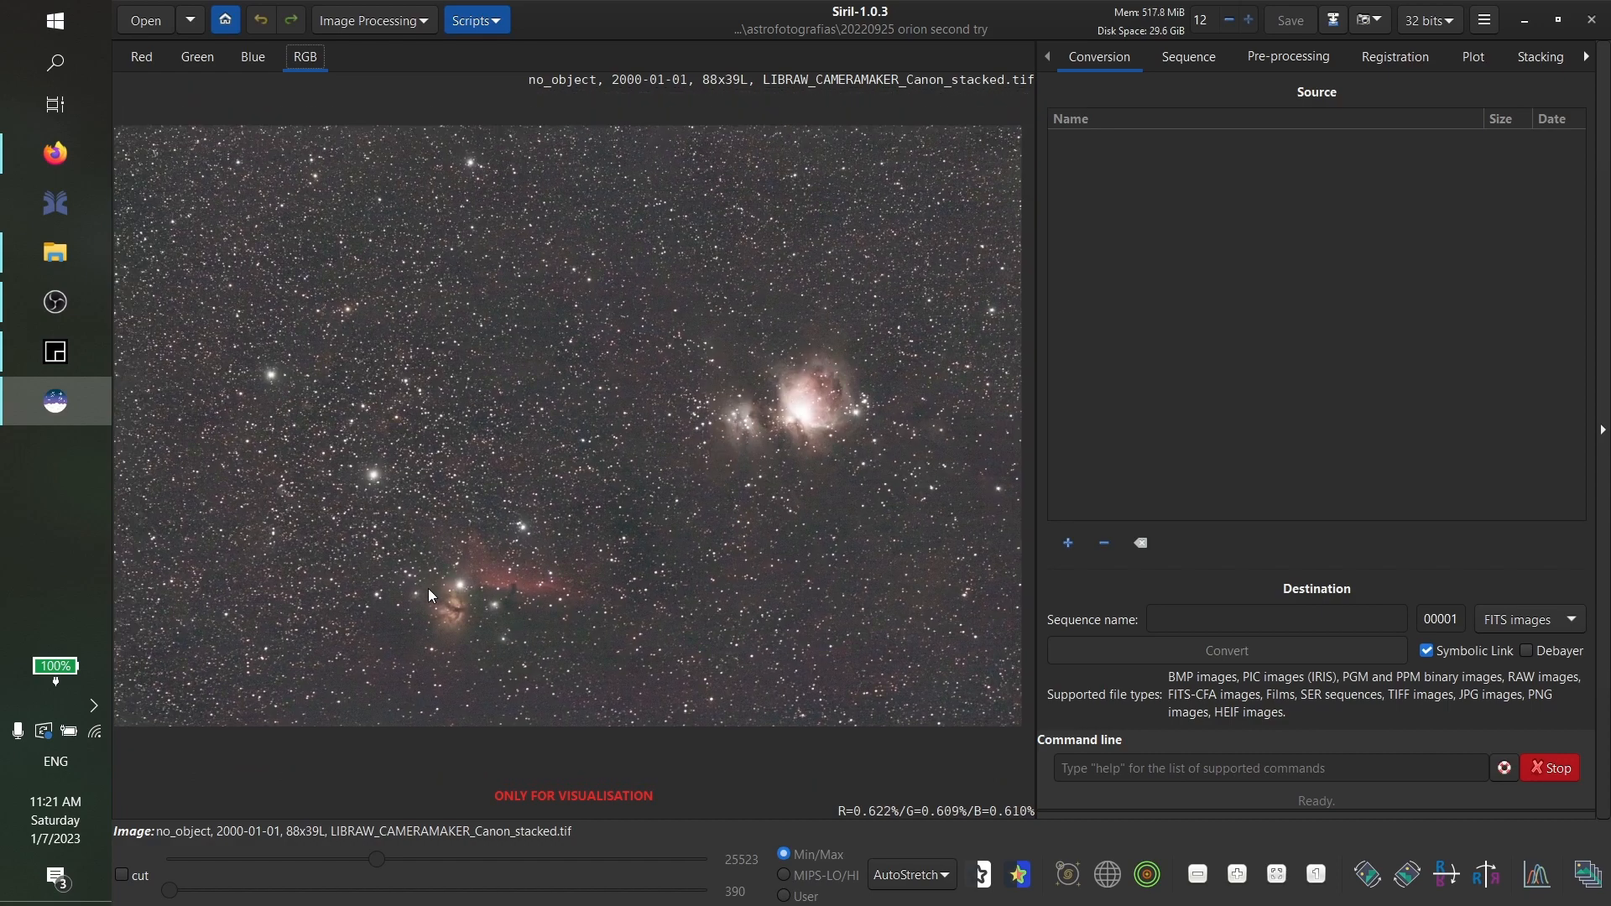
{"action": "scroll", "coordinate": [470, 592], "scroll_direction": "up", "scroll_amount": 1}
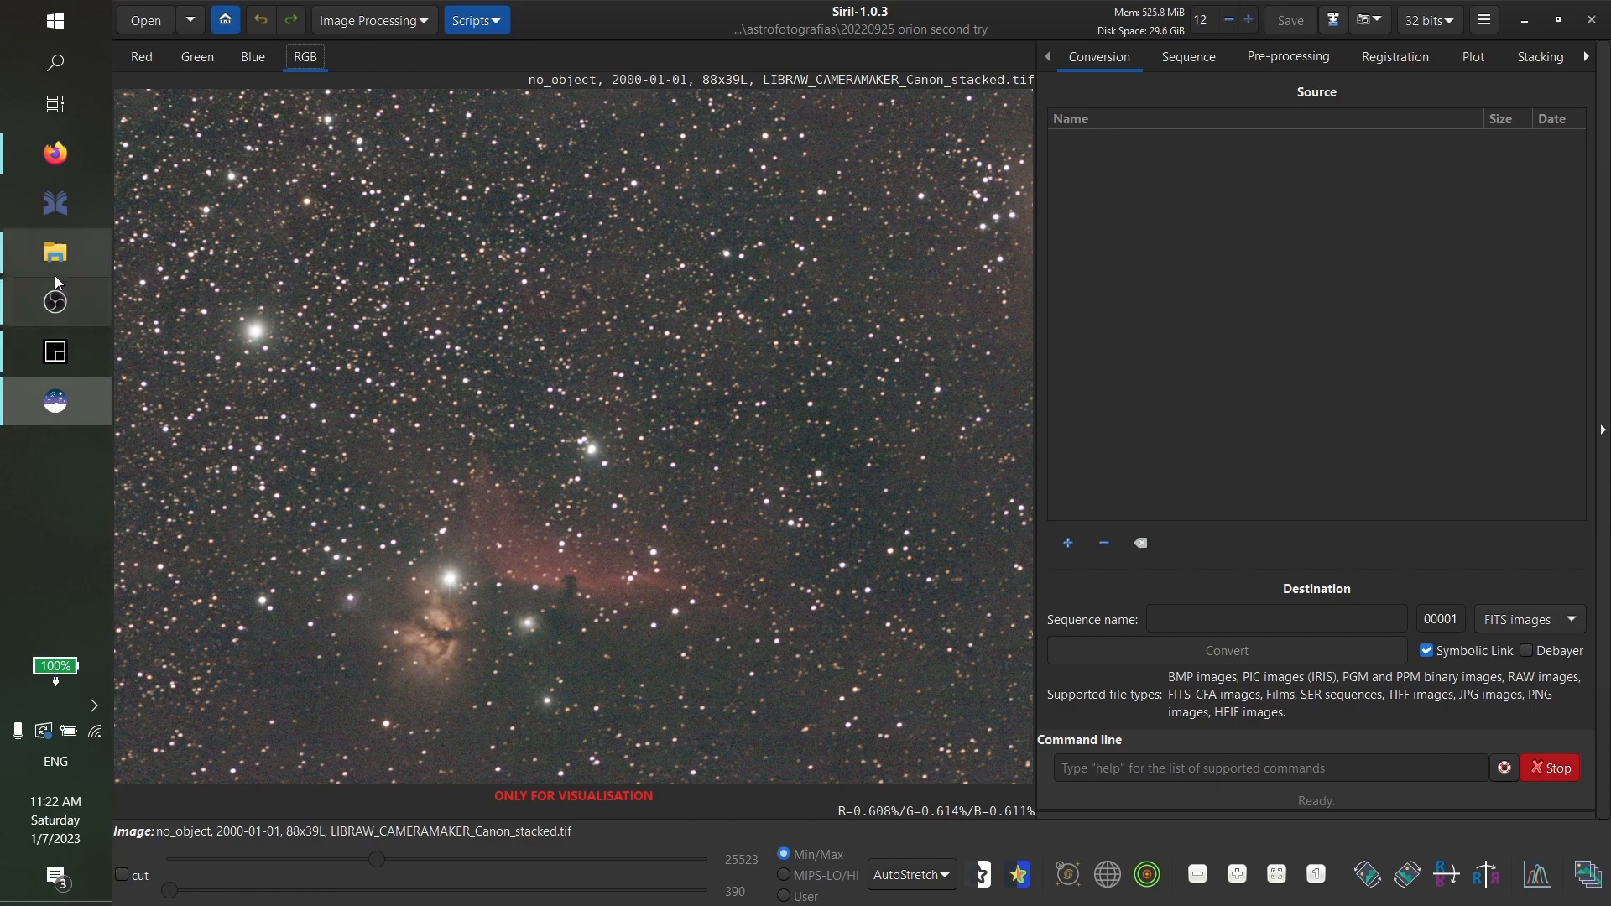
Switch to File Explorer and open resultSirilDBESCNR.fit in a second Siril window, dismissing the update notice
{"action": "left_click", "coordinate": [55, 252]}
{"action": "left_click", "coordinate": [540, 428]}
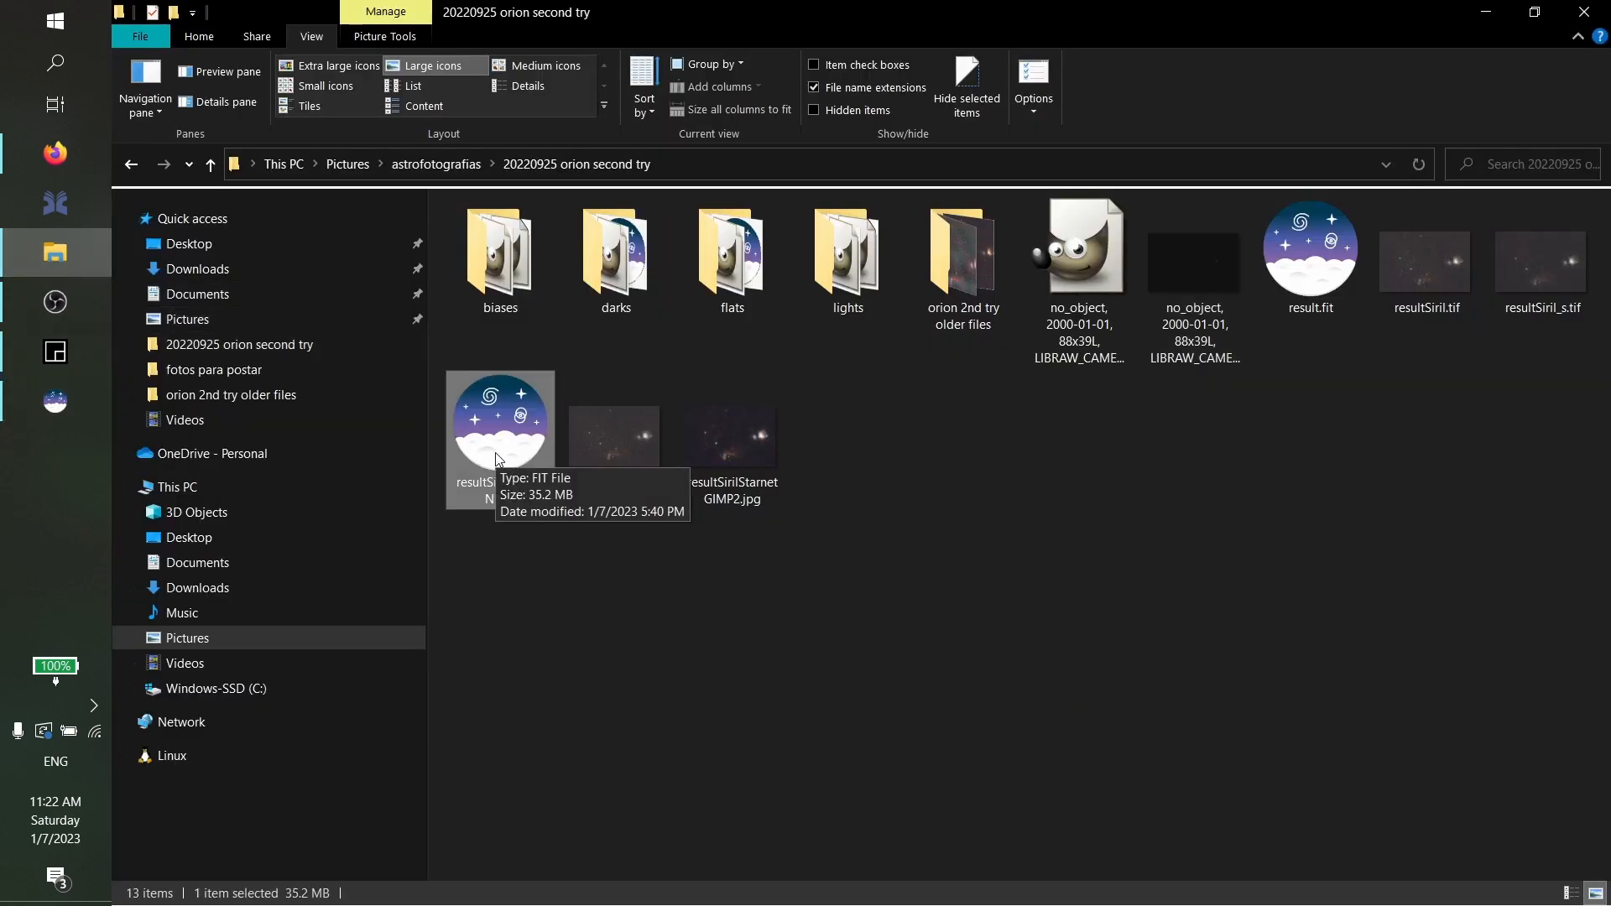
{"action": "right_click", "coordinate": [497, 459]}
{"action": "mouse_move", "coordinate": [621, 546]}
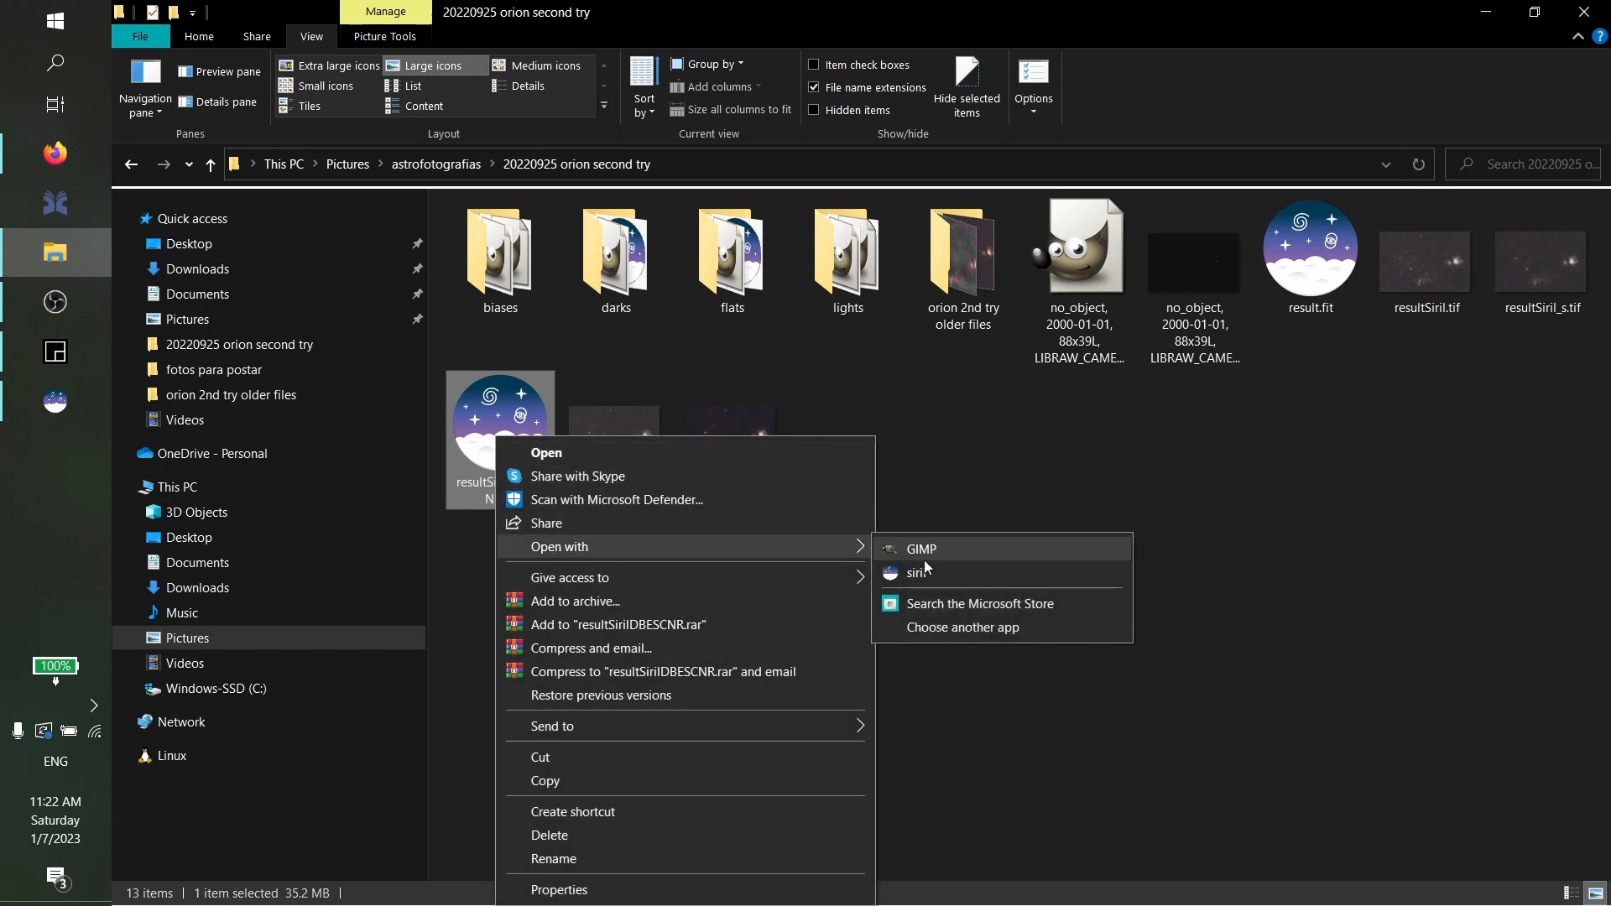
{"action": "left_click", "coordinate": [949, 568]}
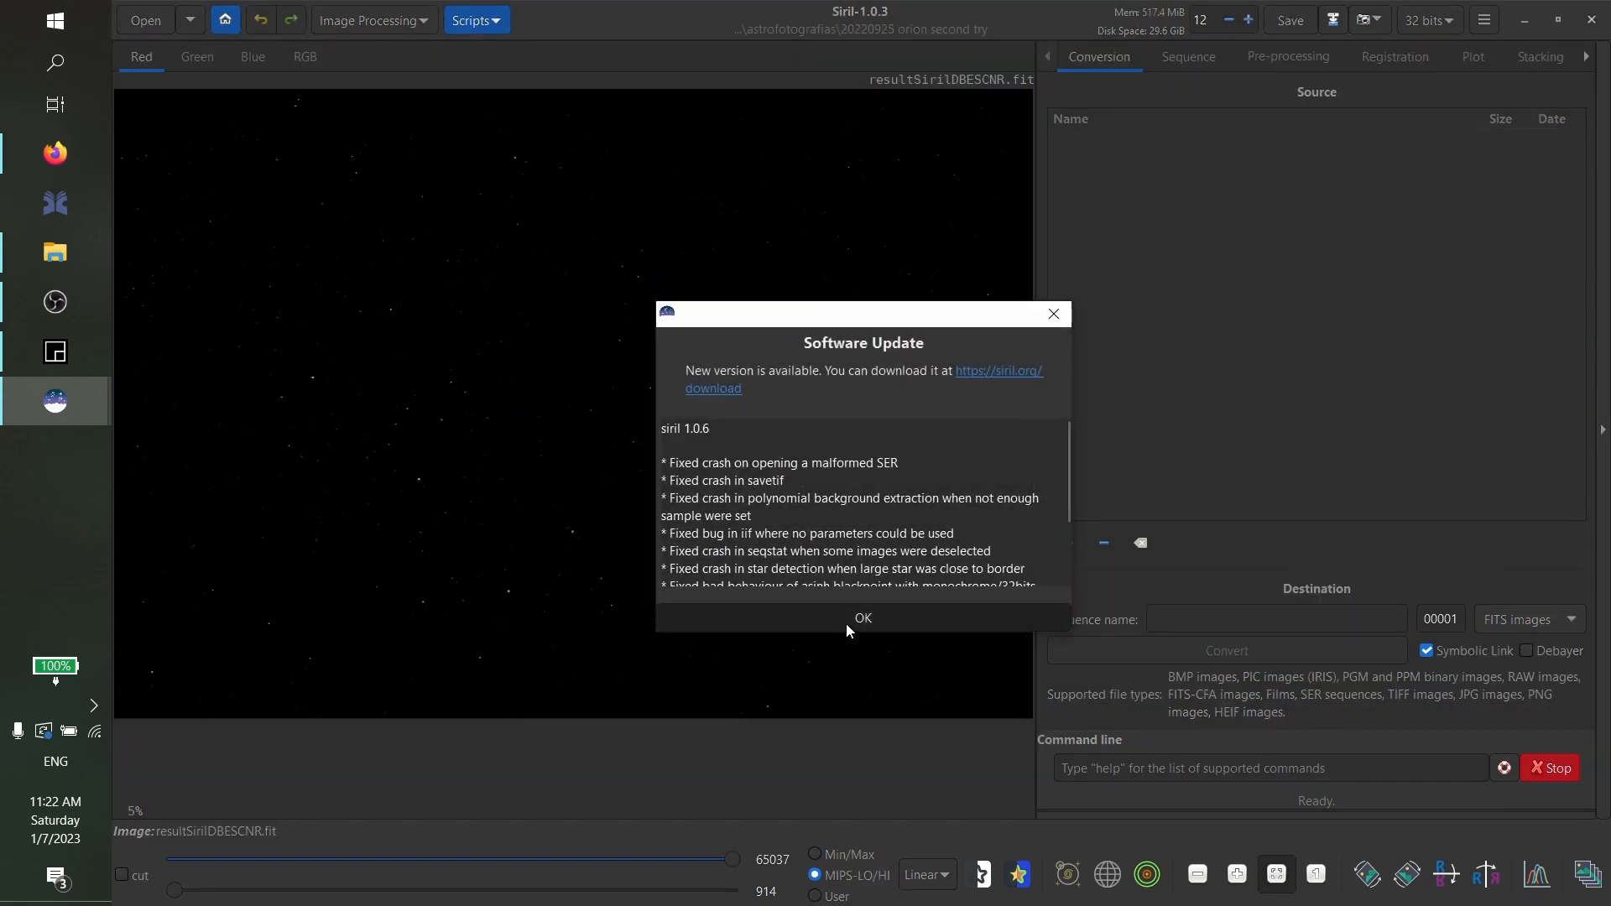
{"action": "left_click", "coordinate": [848, 621]}
Display resultSirilDBESCNR.fit in RGB with the AutoStretch display mode
{"action": "left_click", "coordinate": [930, 876]}
{"action": "left_click", "coordinate": [965, 819]}
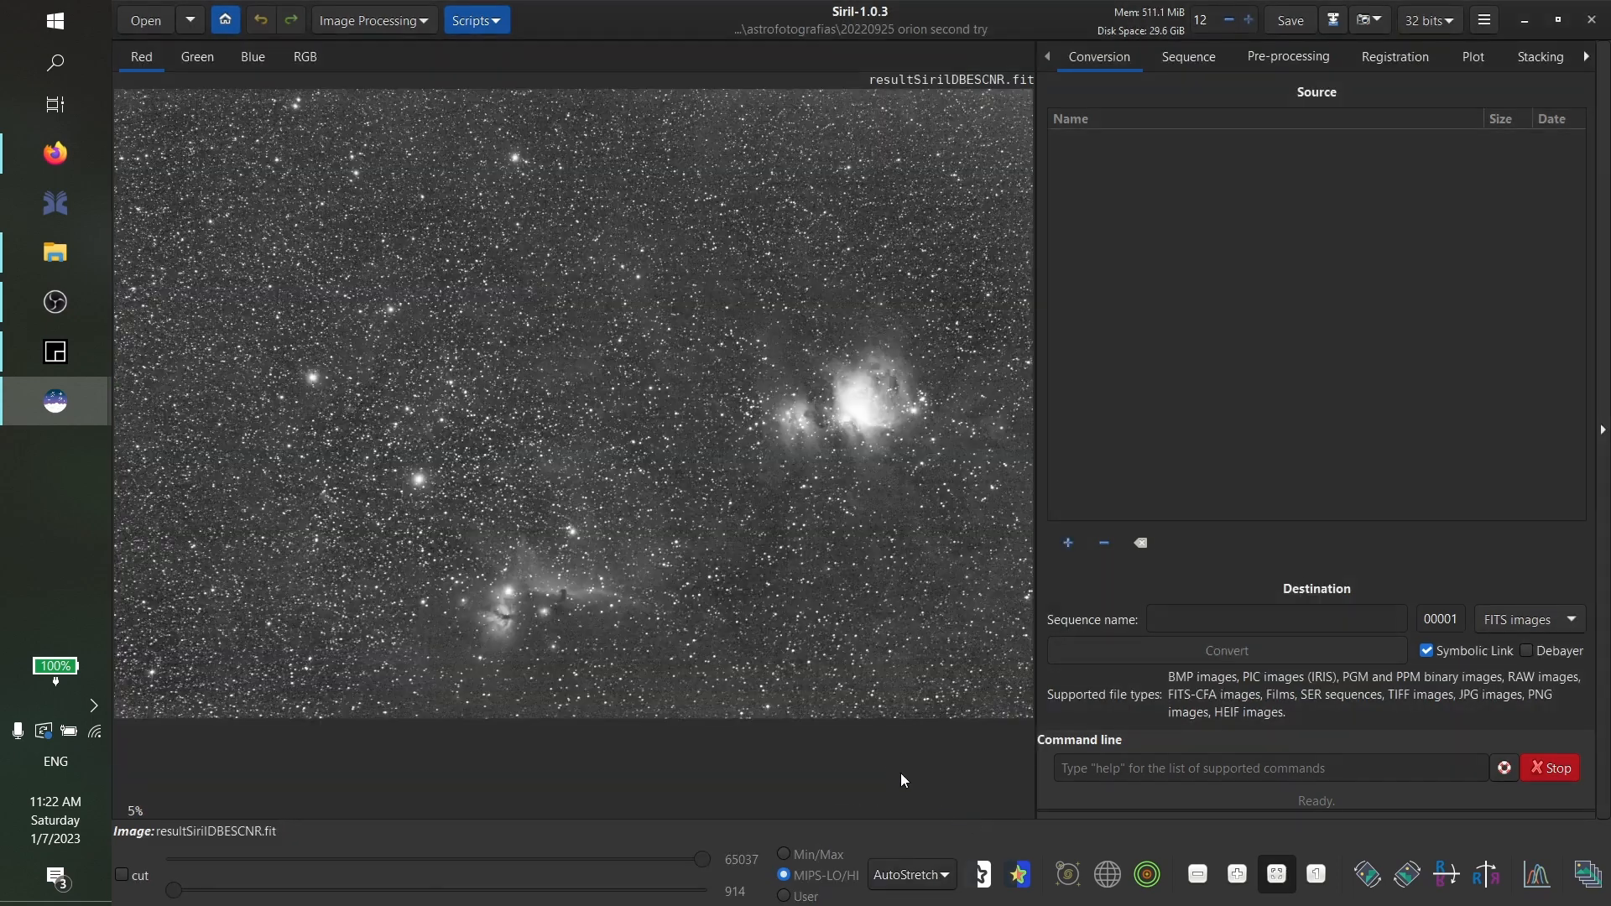
{"action": "left_click", "coordinate": [307, 57]}
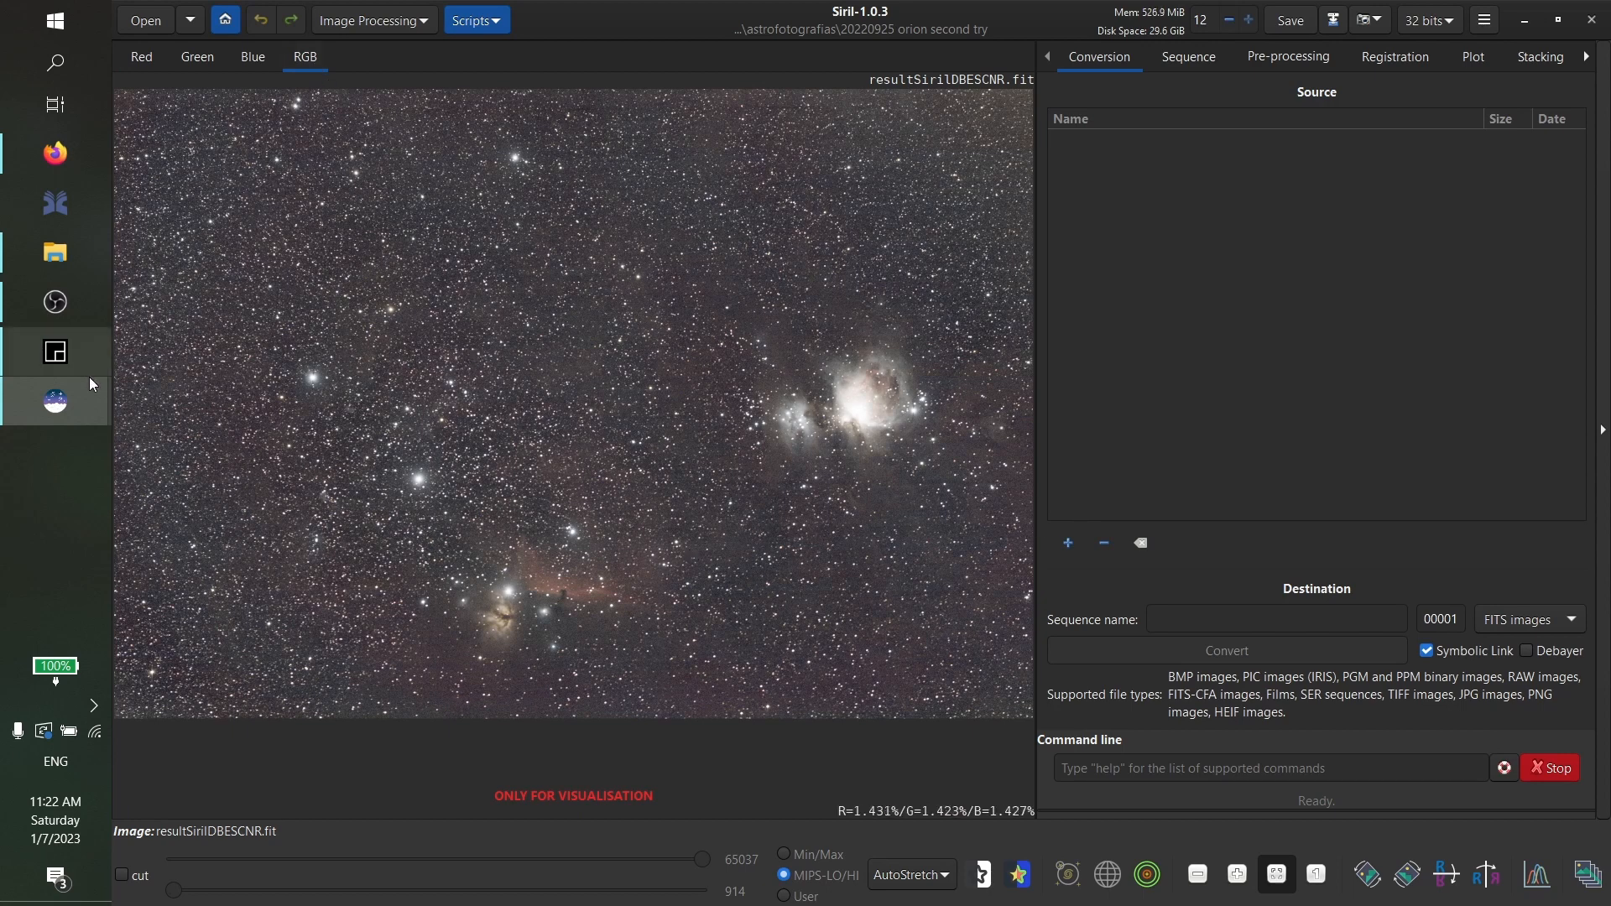
Compare the Canon_stacked TIFF with resultSirilDBESCNR.fit by alternating between the two Siril windows
{"action": "mouse_move", "coordinate": [69, 400]}
{"action": "left_click", "coordinate": [211, 366]}
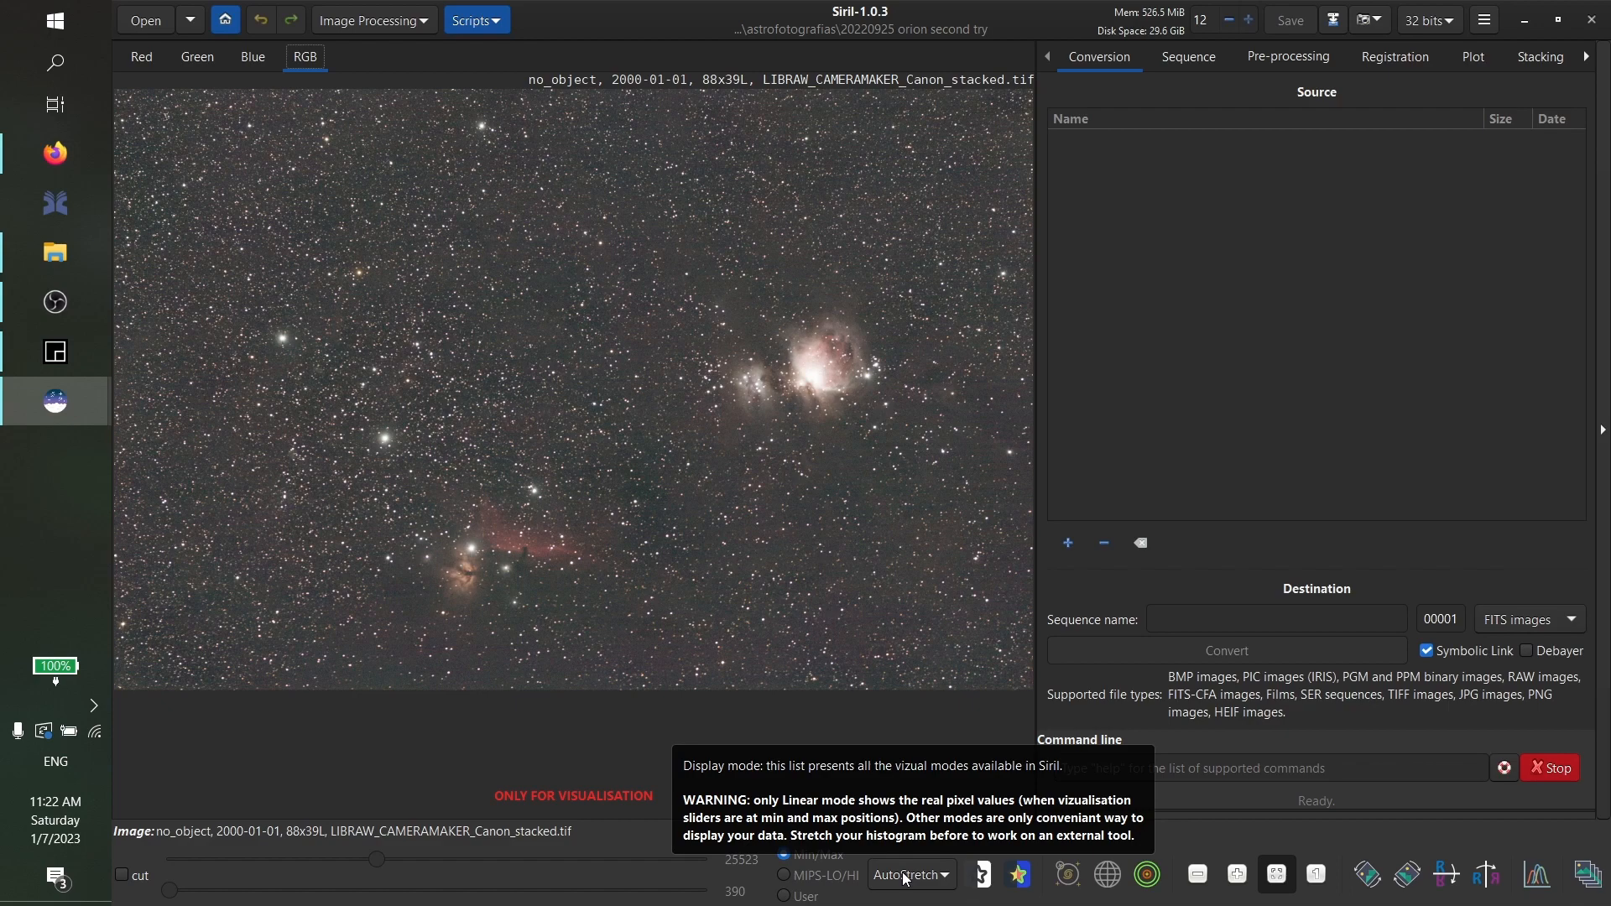
{"action": "mouse_move", "coordinate": [77, 415]}
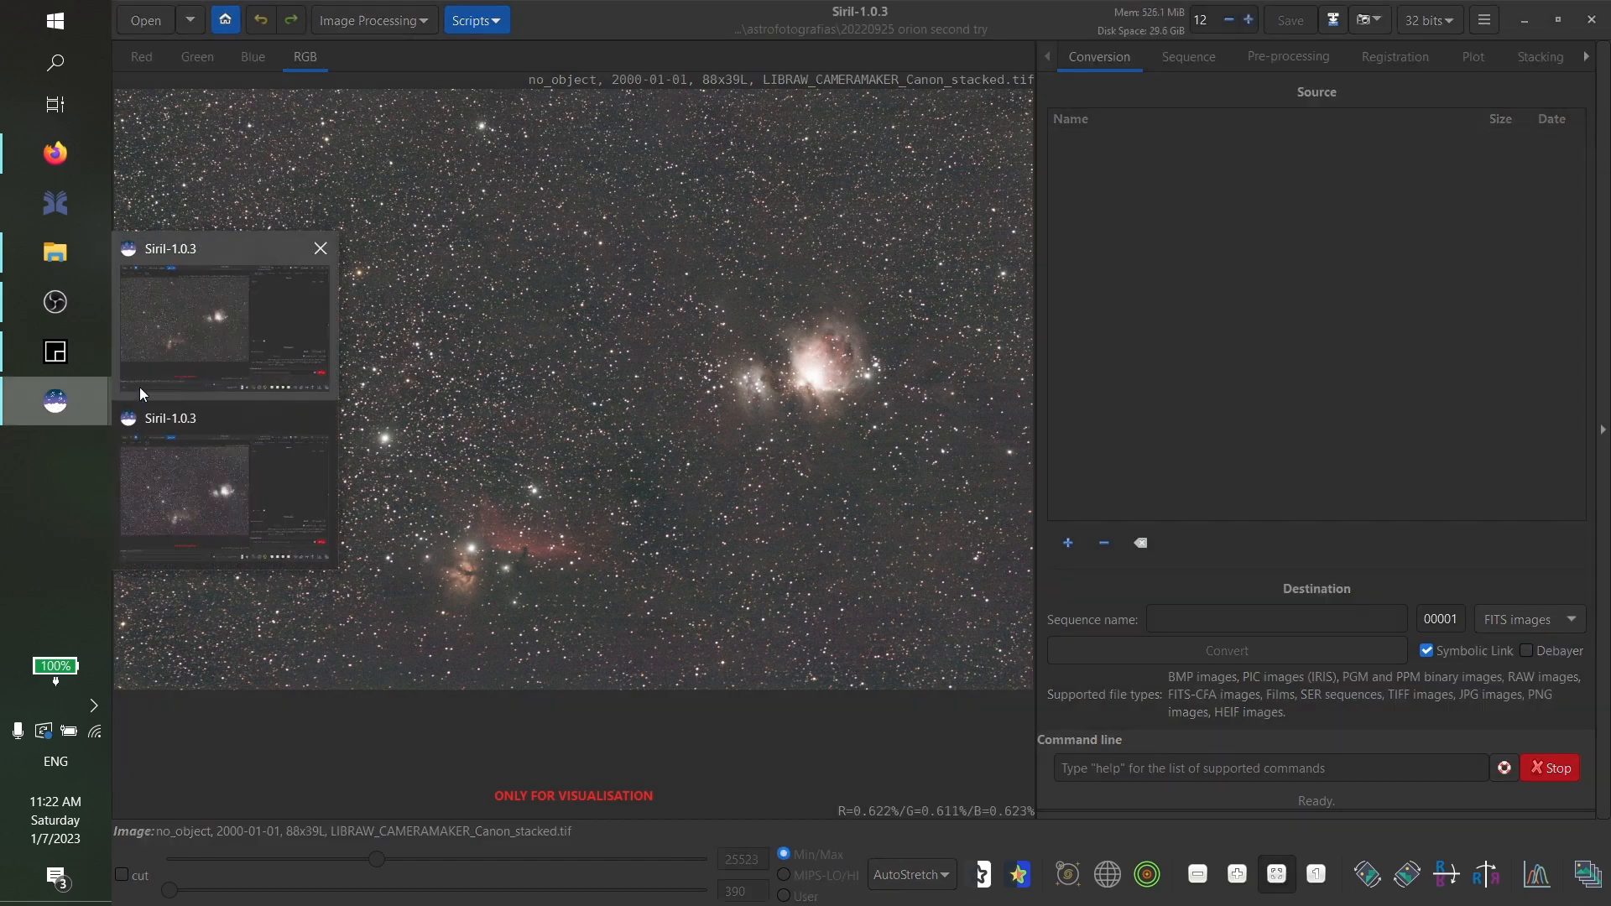
{"action": "left_click", "coordinate": [161, 369]}
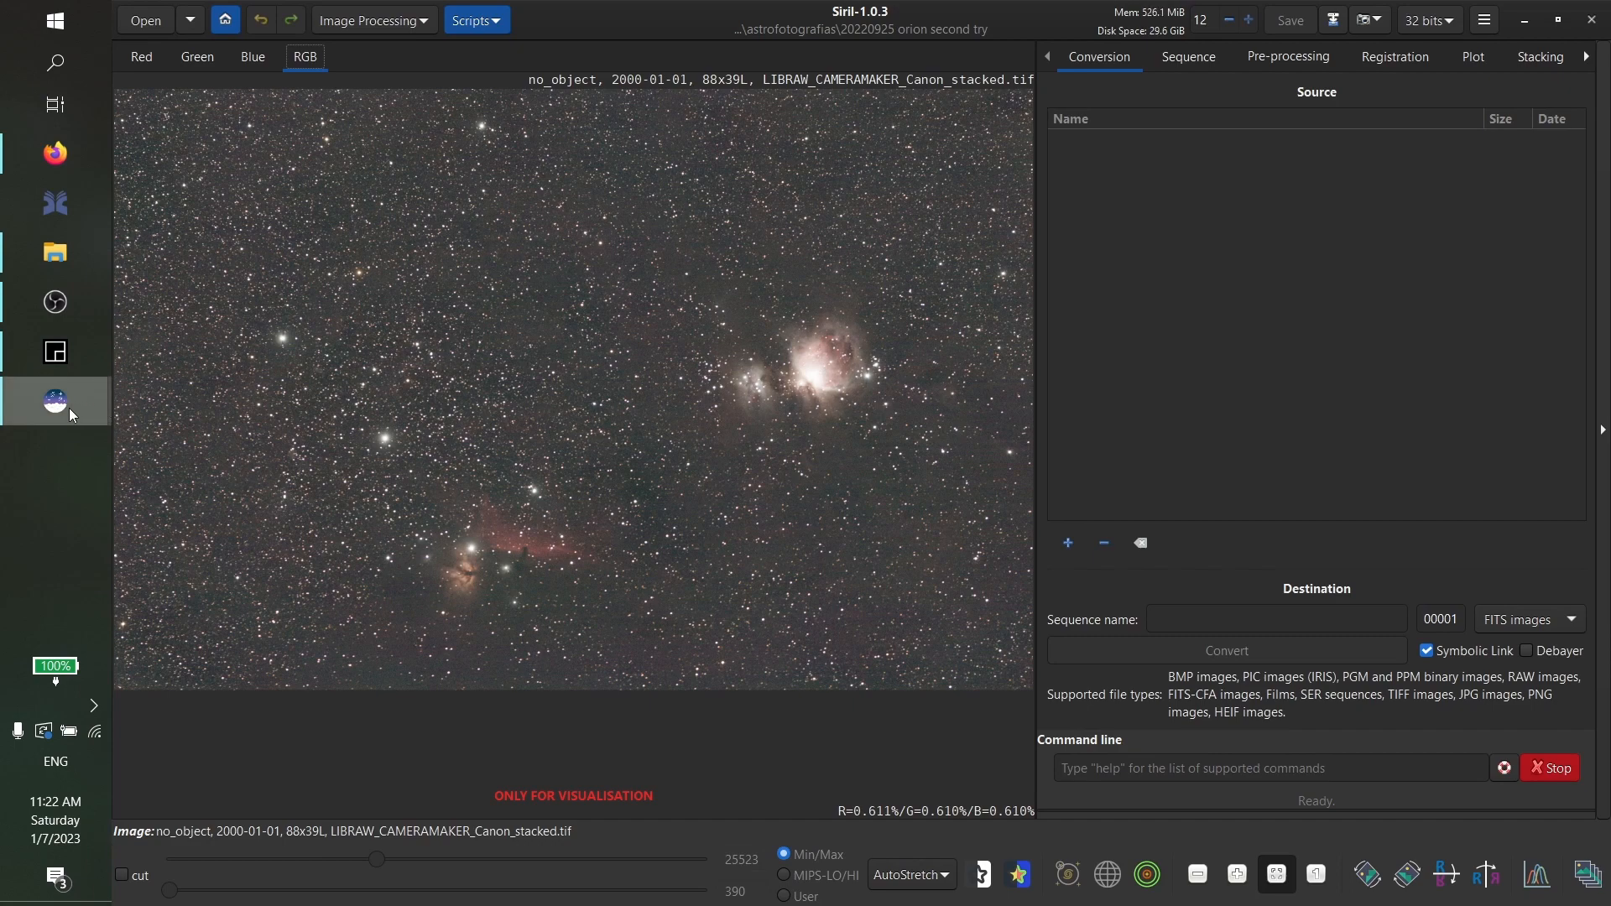
{"action": "mouse_move", "coordinate": [188, 476]}
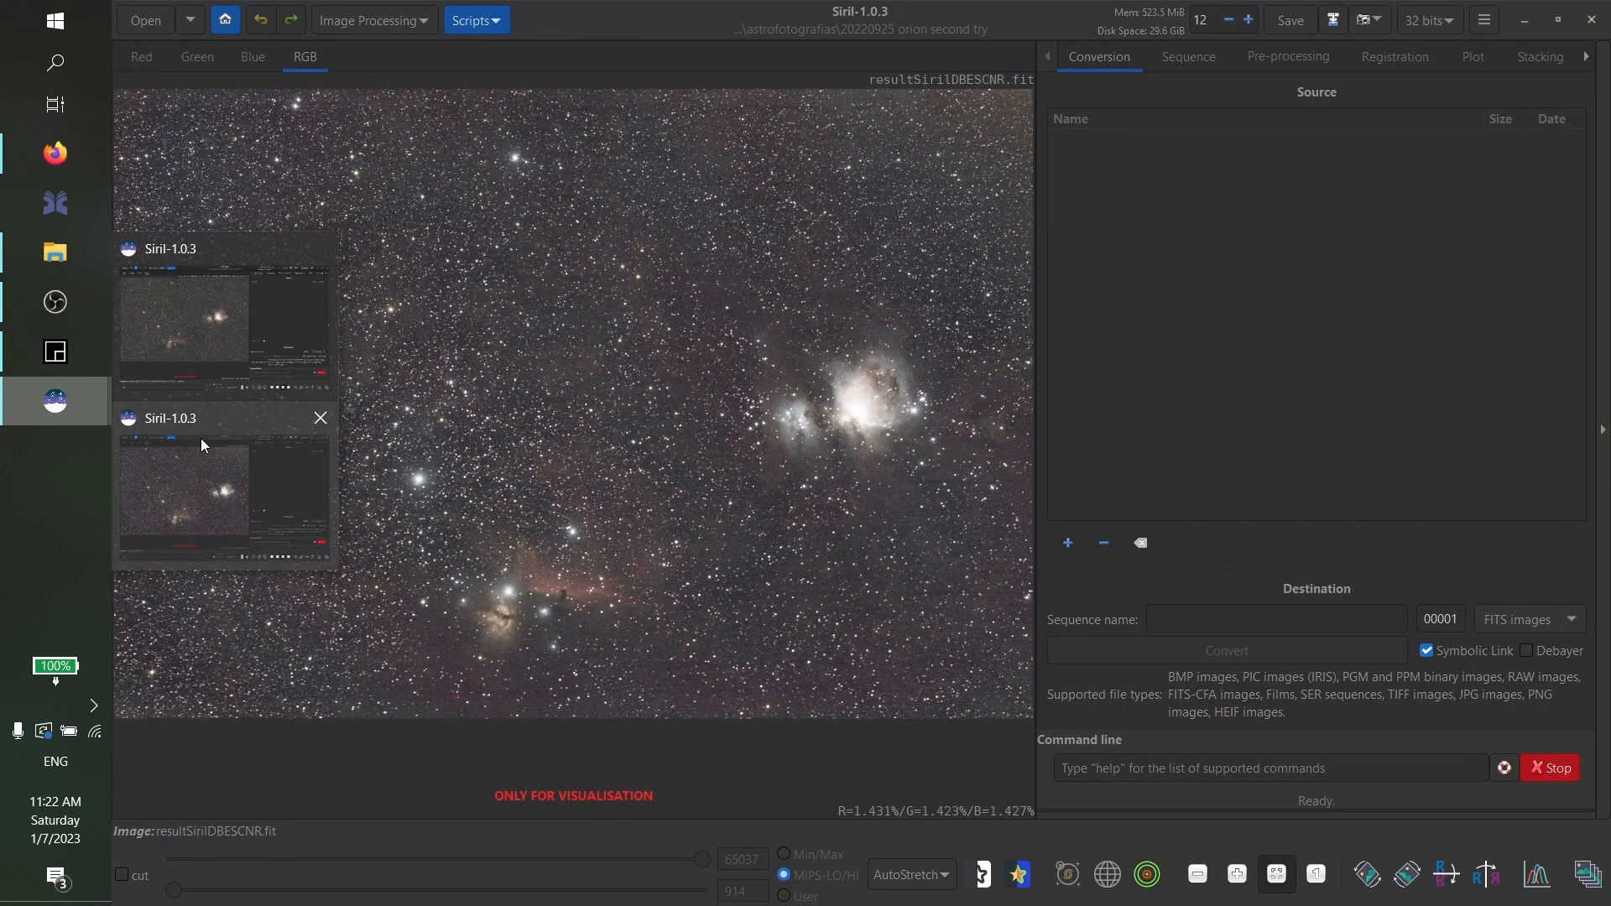
{"action": "left_click", "coordinate": [210, 374]}
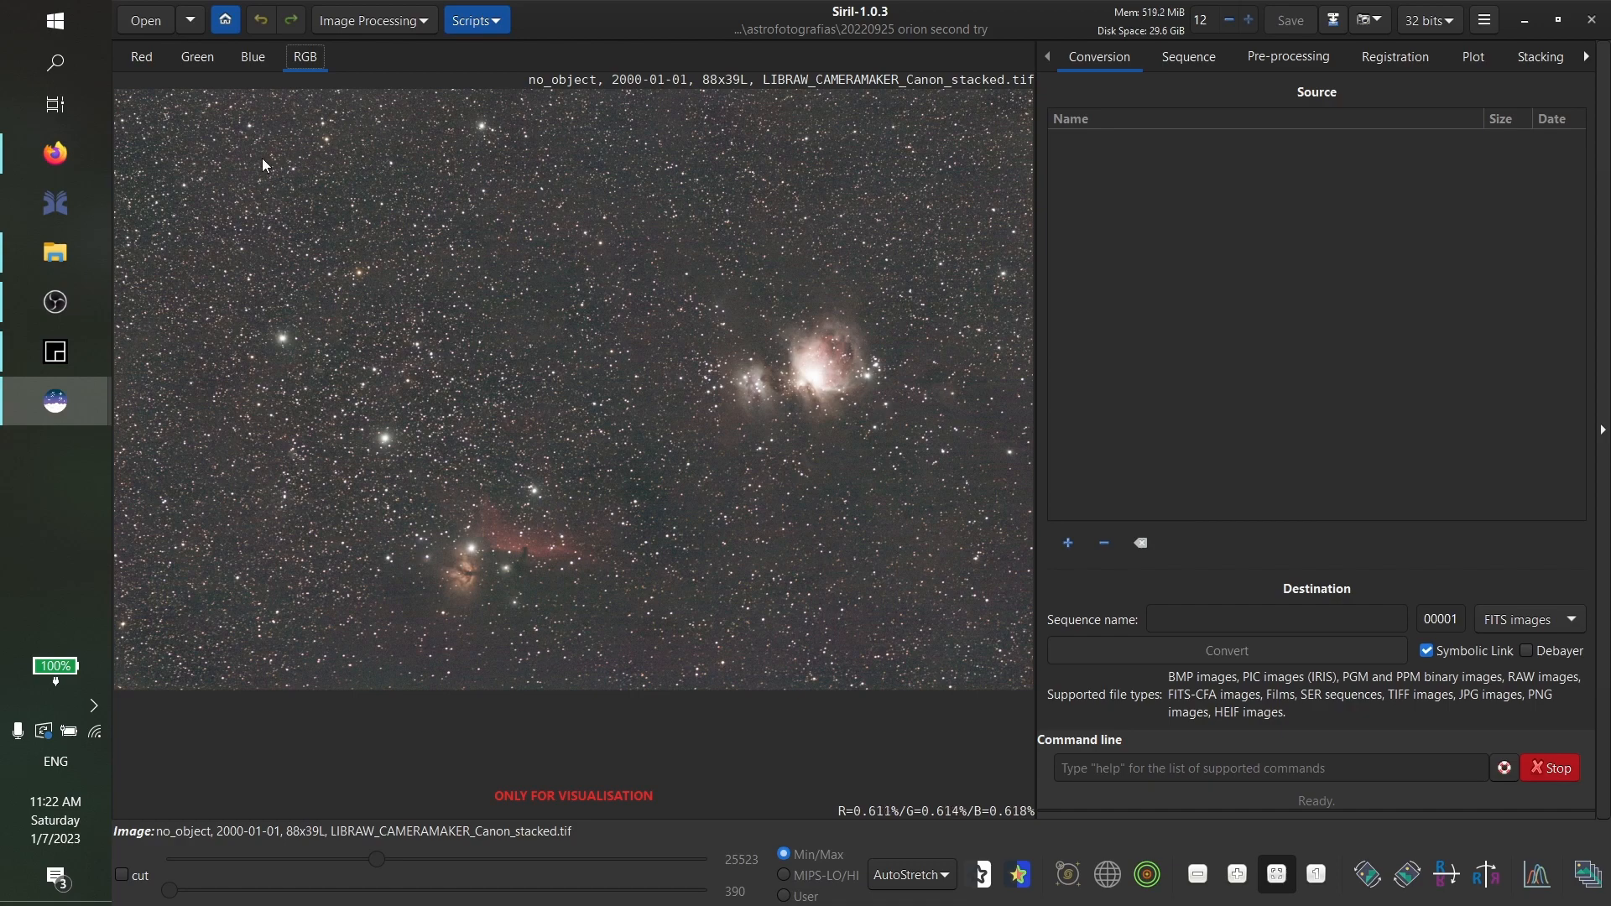
{"action": "left_click", "coordinate": [70, 411]}
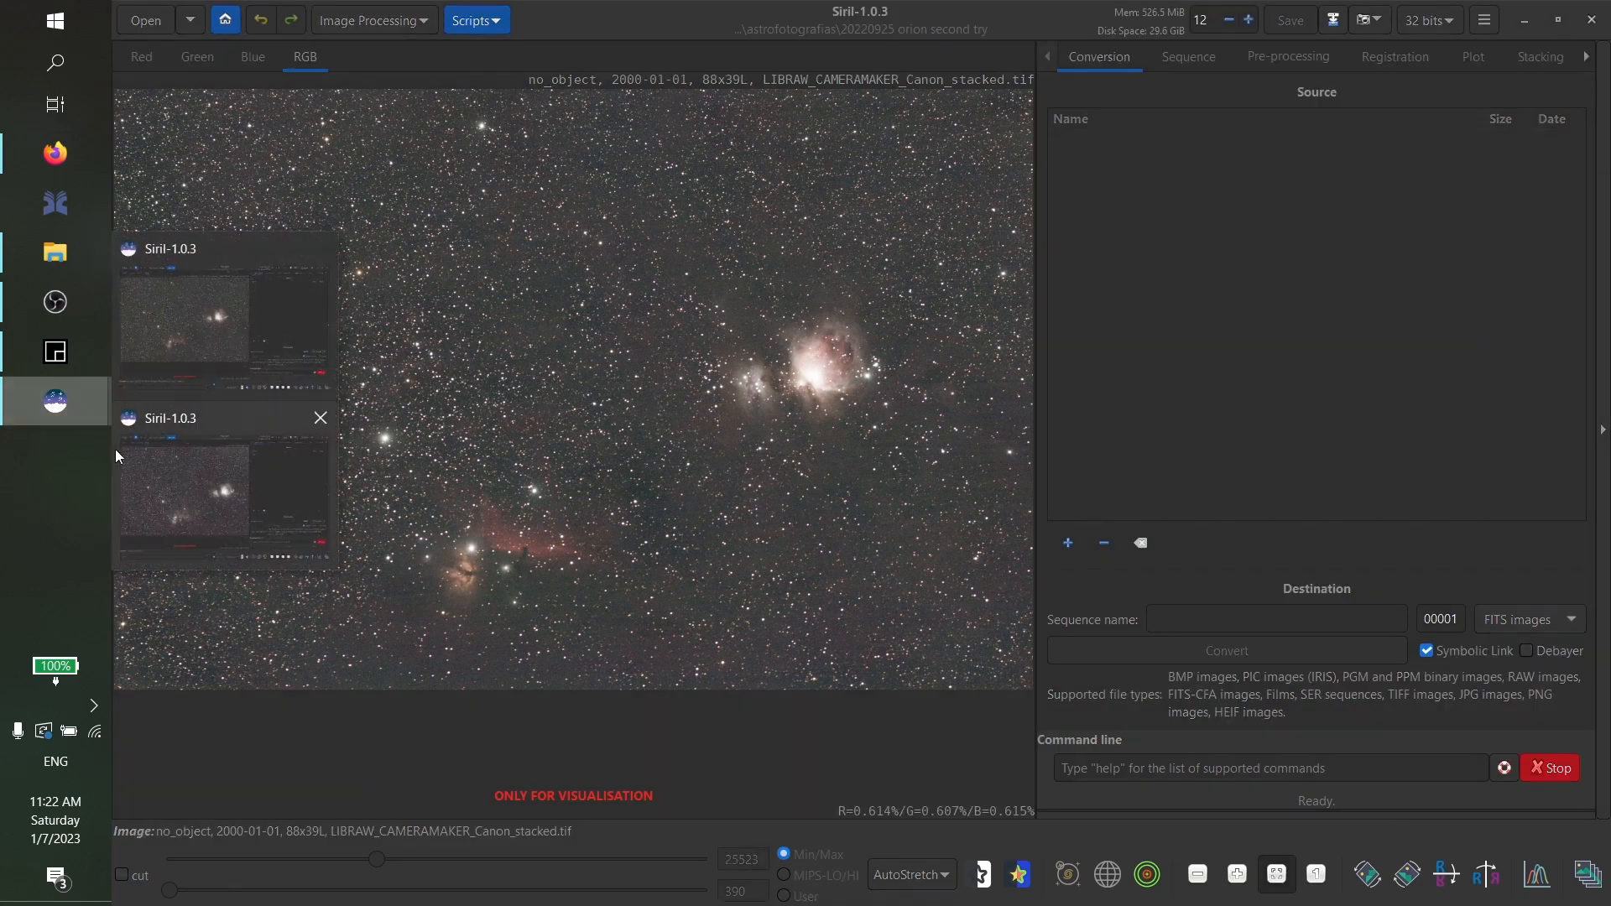
{"action": "left_click", "coordinate": [156, 474]}
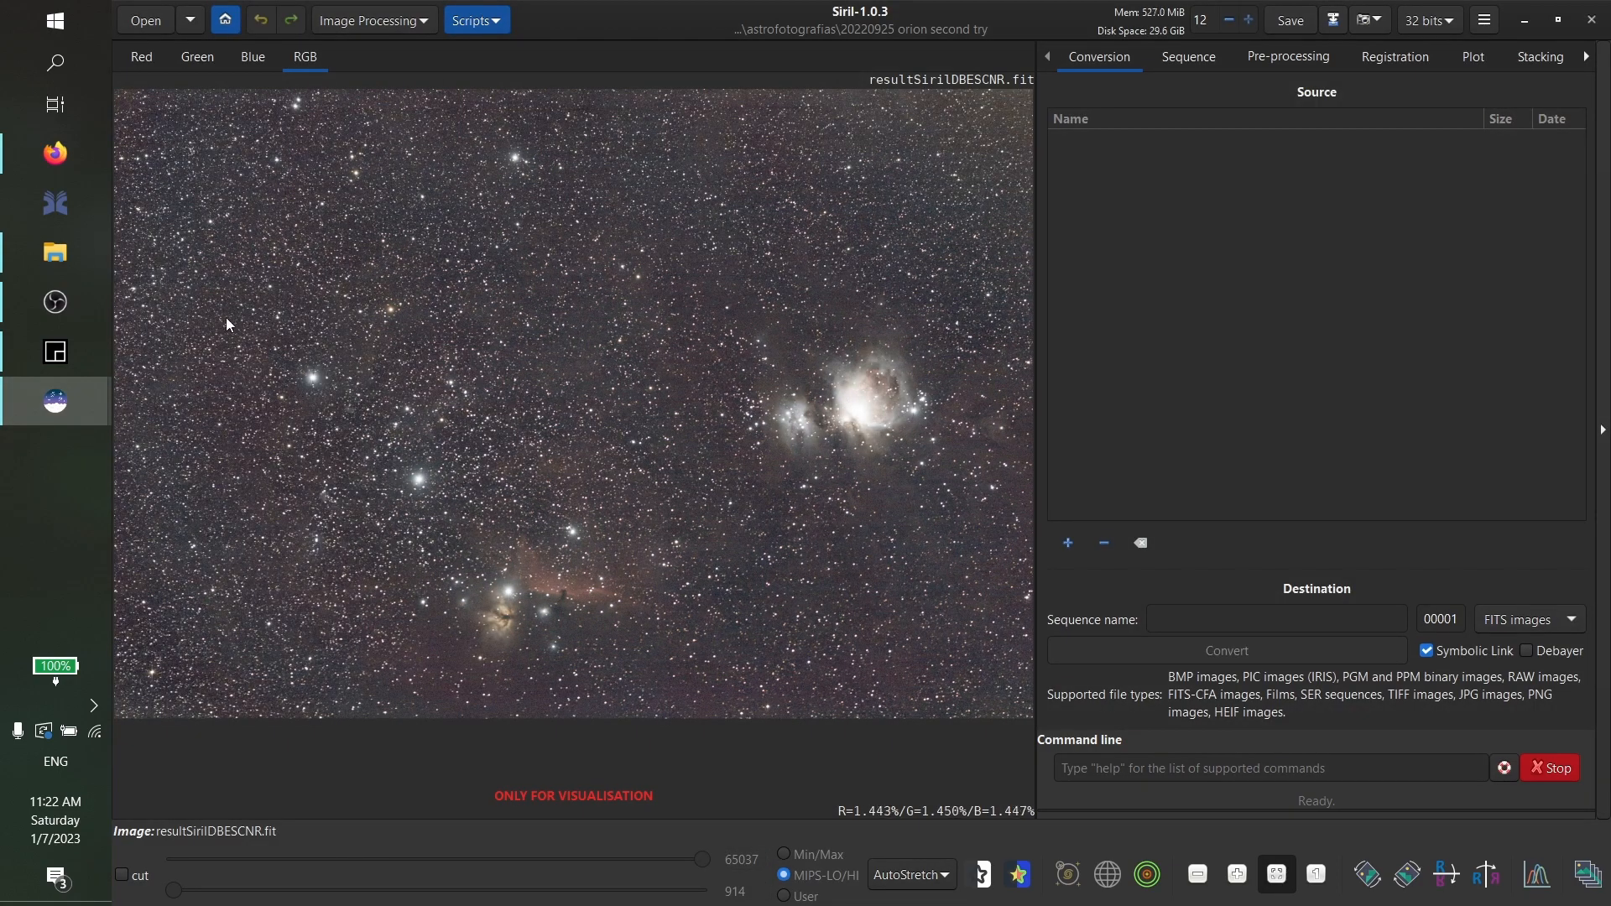
Set the display mode to Histogram for resultSirilDBESCNR.fit and for the Canon_stacked TIFF in the other Siril window
{"action": "left_click", "coordinate": [907, 875]}
{"action": "left_click", "coordinate": [904, 841]}
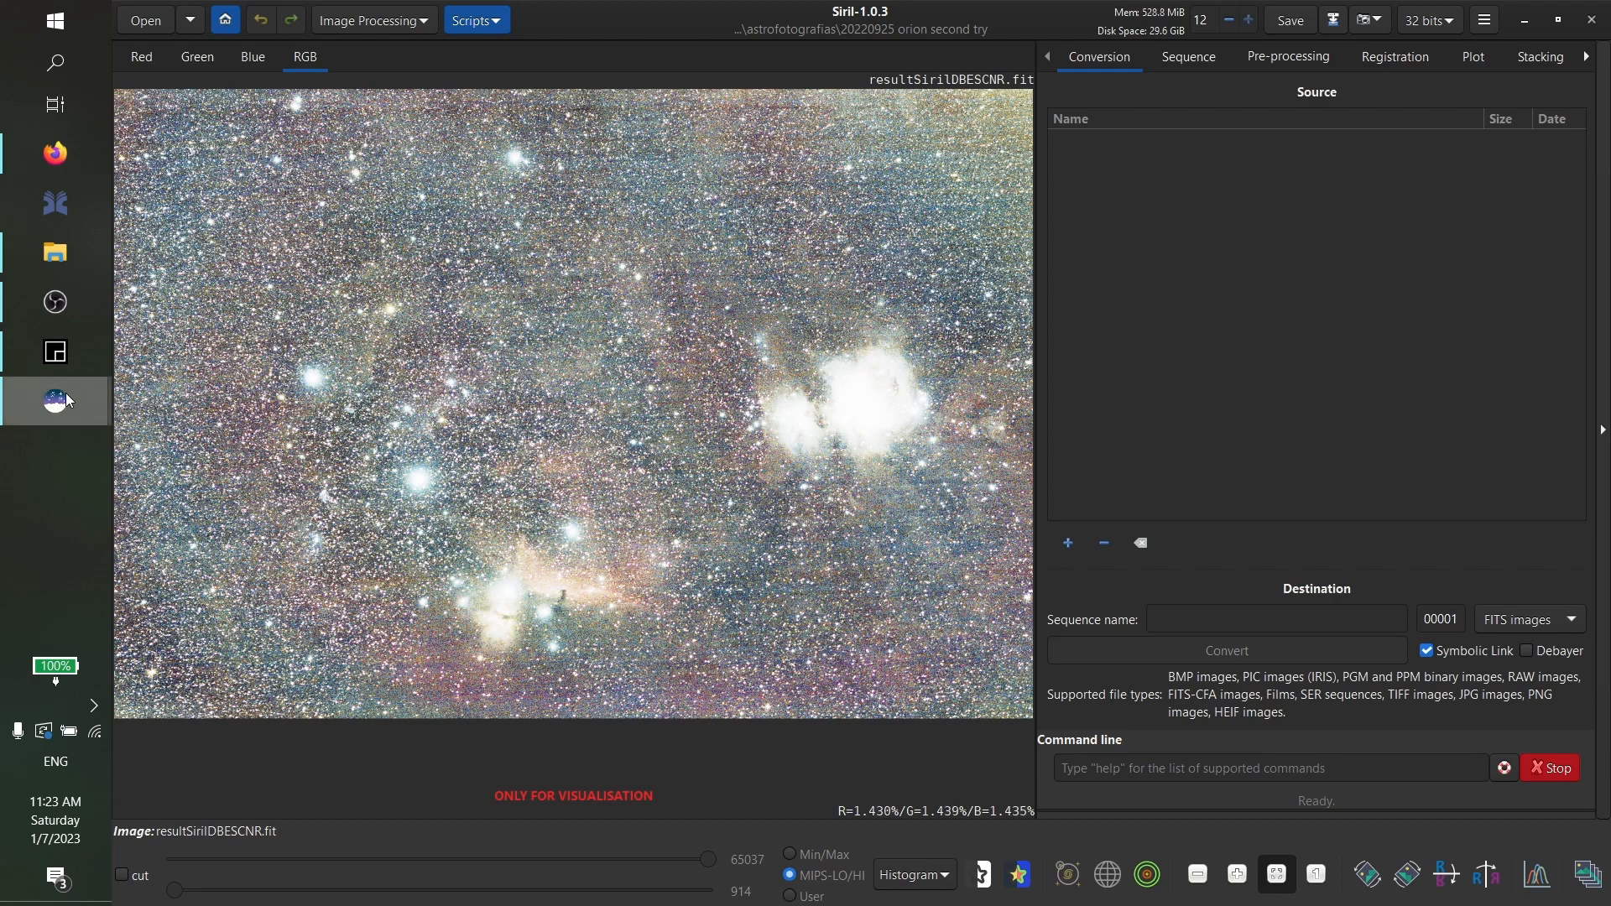
{"action": "mouse_move", "coordinate": [69, 400]}
{"action": "left_click", "coordinate": [196, 347]}
{"action": "left_click", "coordinate": [928, 881]}
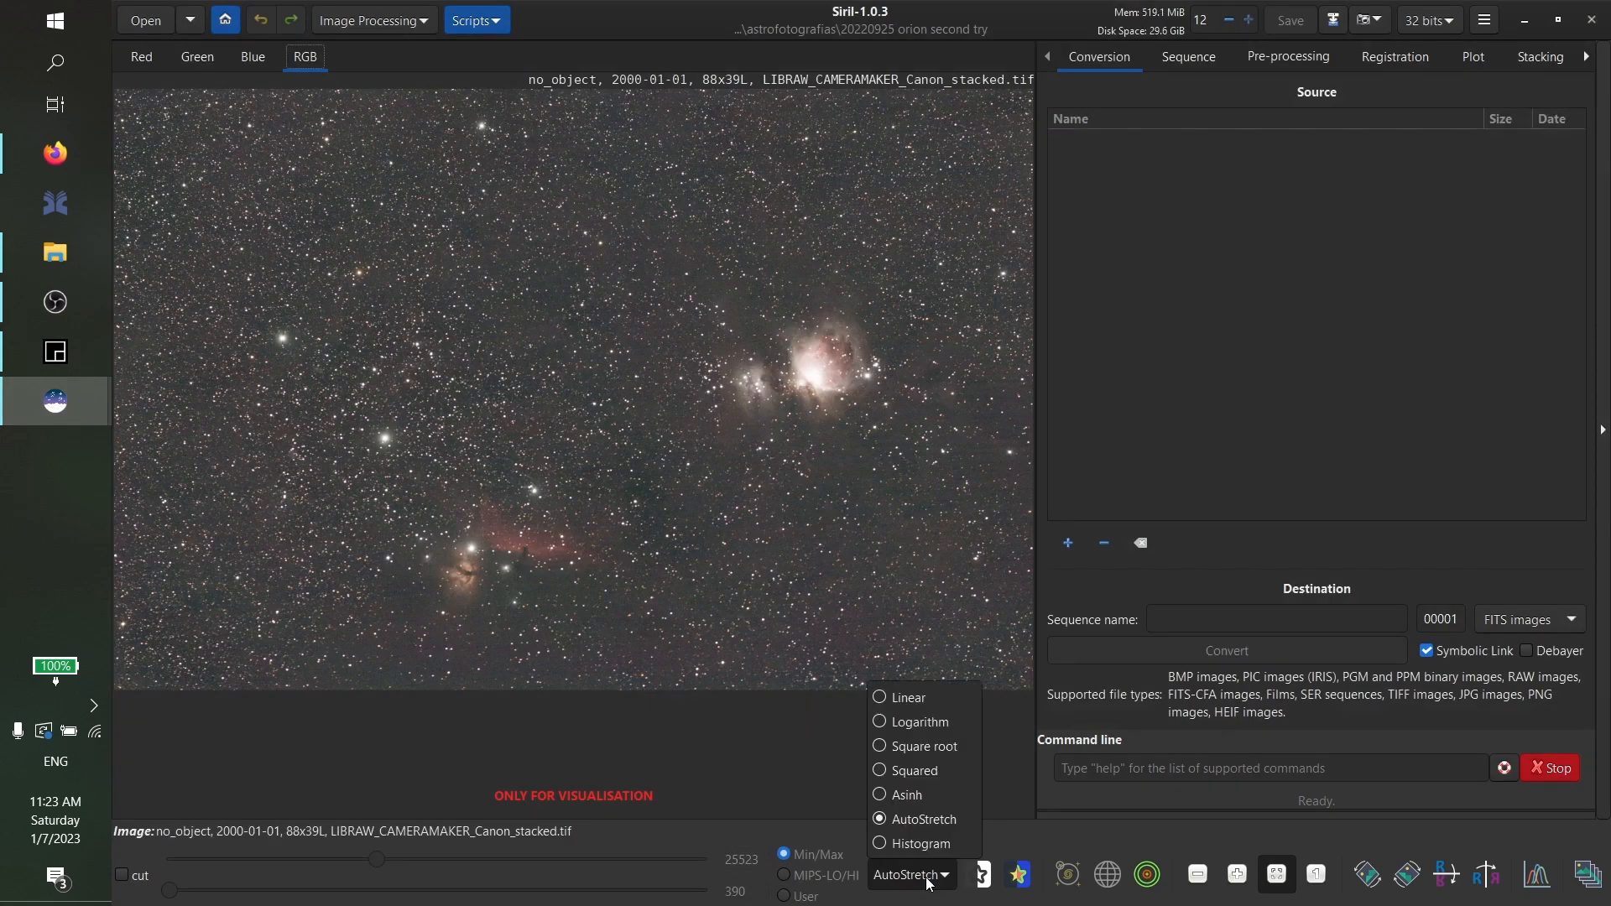
{"action": "left_click", "coordinate": [922, 843]}
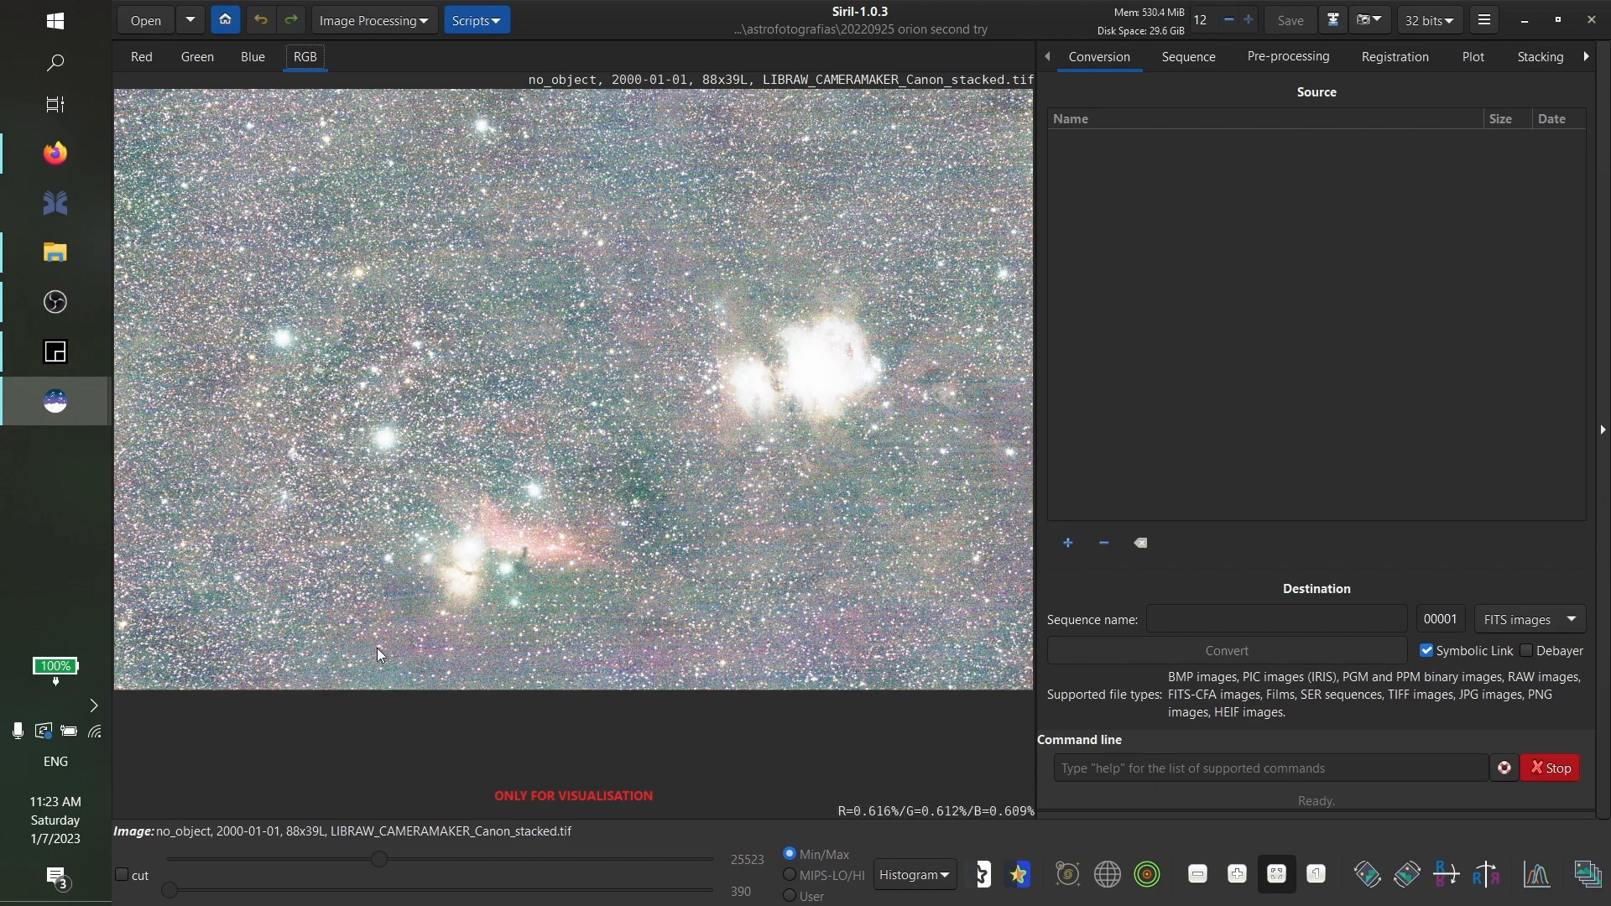
Compare the two images in the Histogram display mode by alternating between the Siril windows
{"action": "mouse_move", "coordinate": [68, 400]}
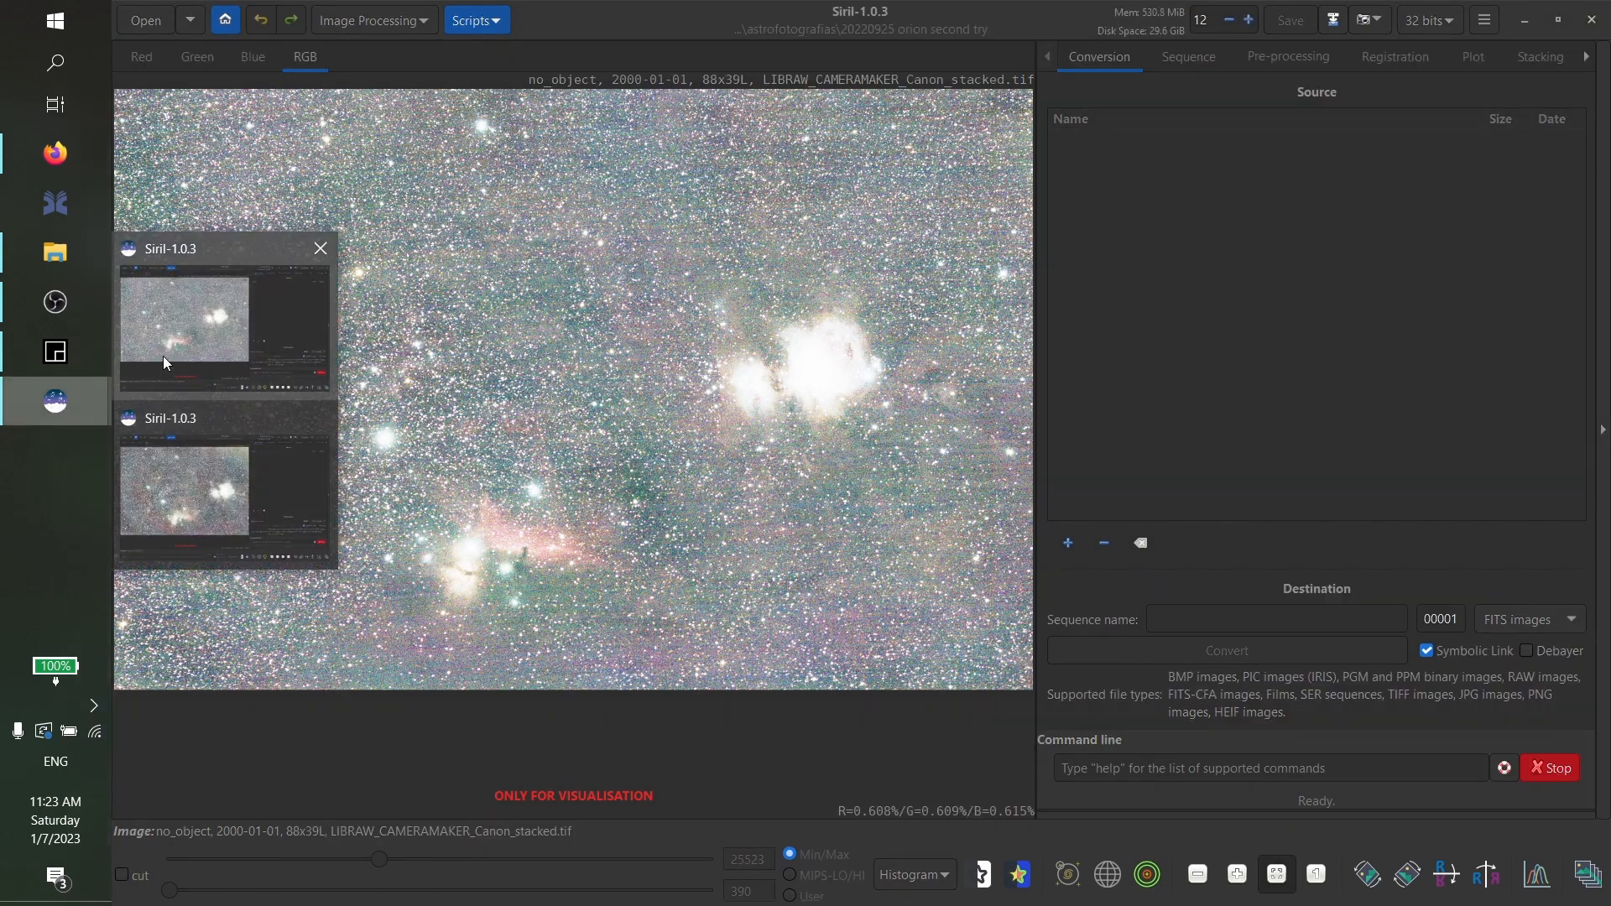
{"action": "mouse_move", "coordinate": [175, 446]}
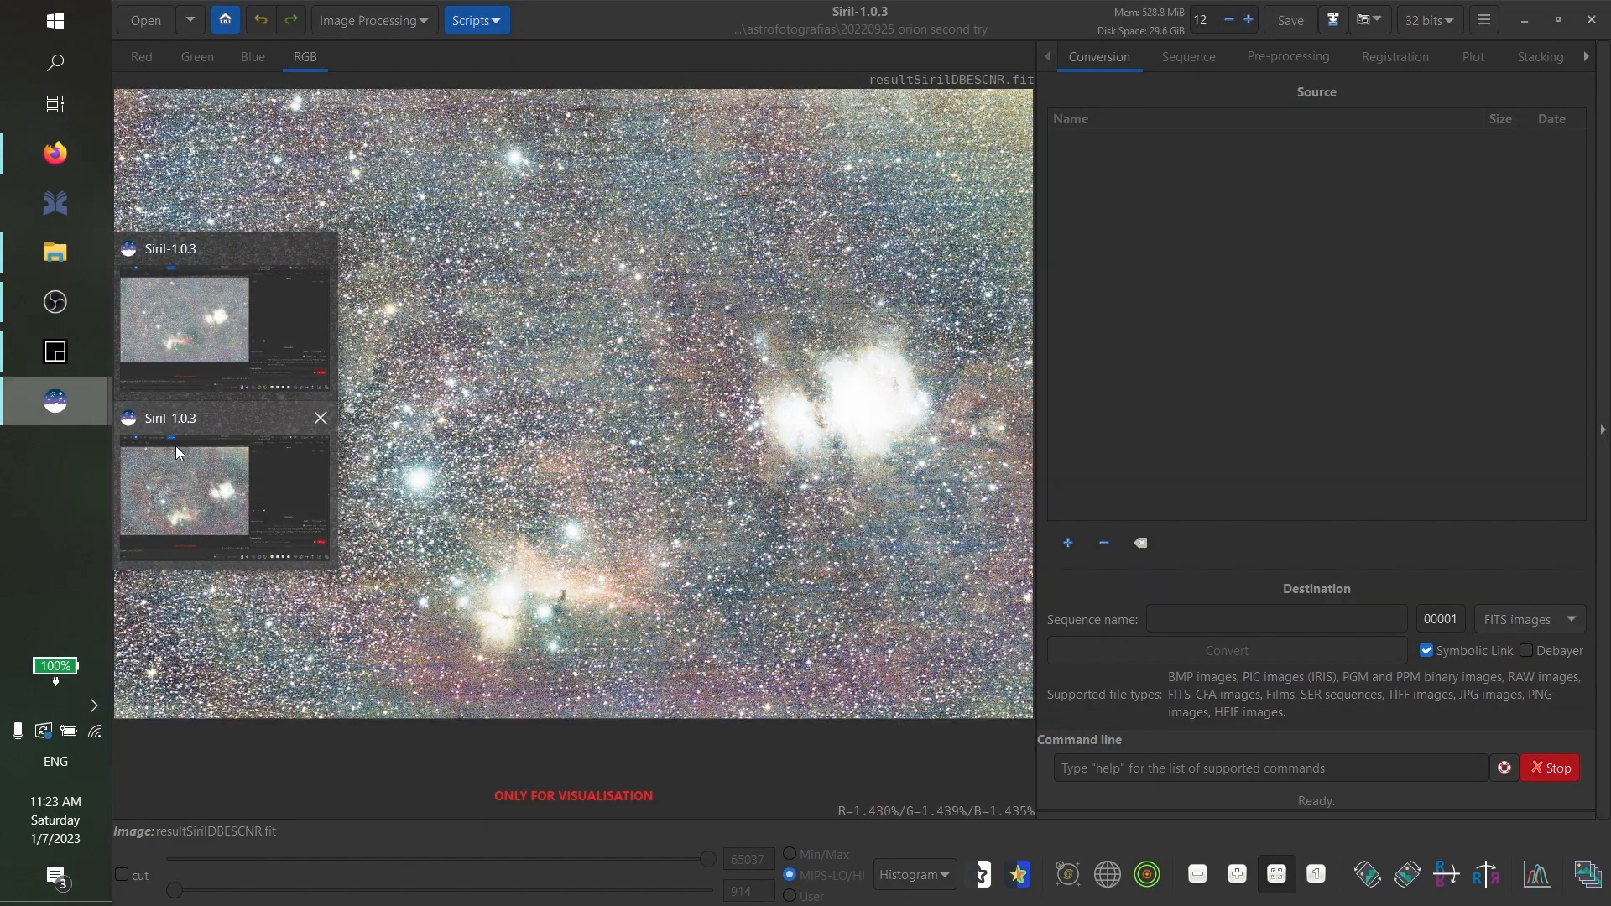
{"action": "mouse_move", "coordinate": [194, 357]}
{"action": "left_click", "coordinate": [201, 359]}
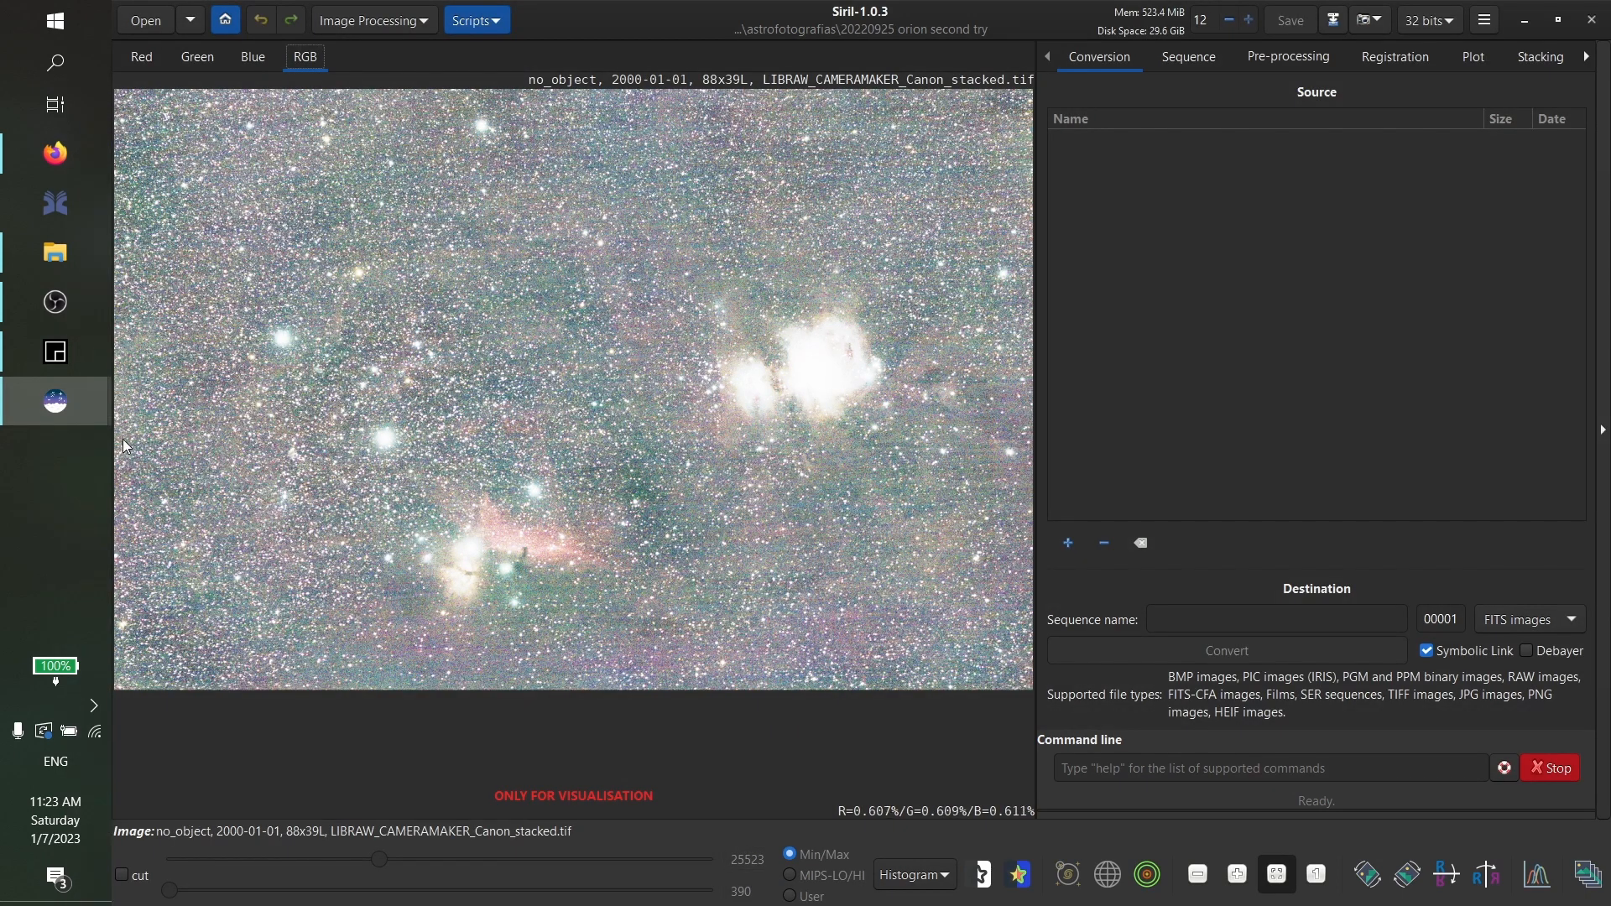
Return both the Canon_stacked TIFF and resultSirilDBESCNR.fit to the AutoStretch display mode
{"action": "left_click", "coordinate": [929, 891]}
{"action": "left_click", "coordinate": [915, 817]}
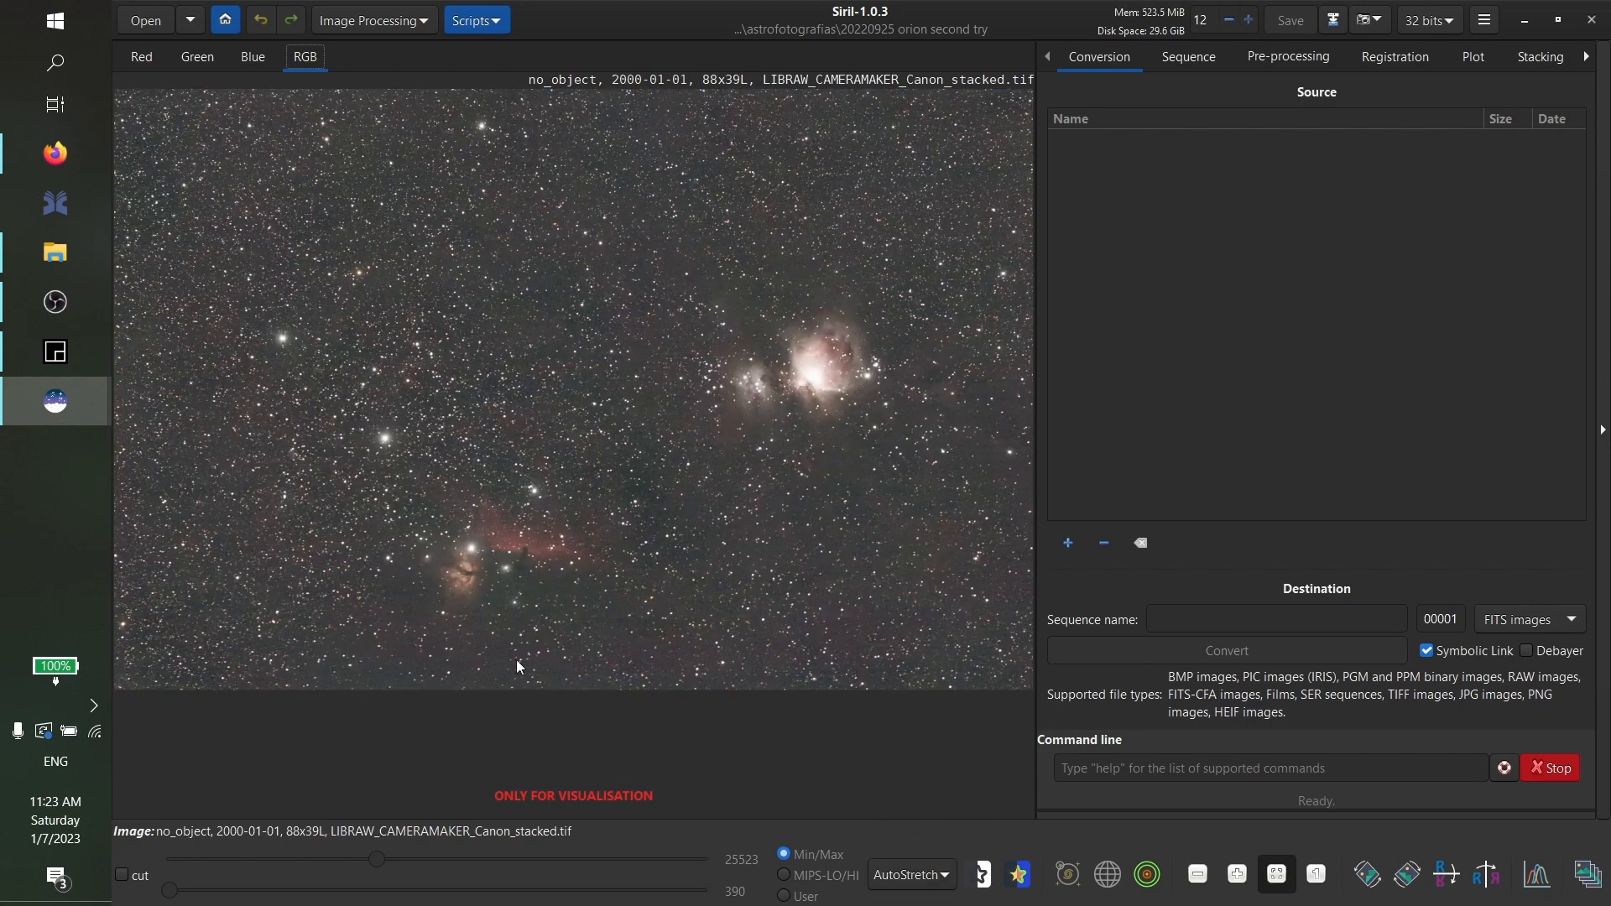
{"action": "left_click", "coordinate": [205, 461]}
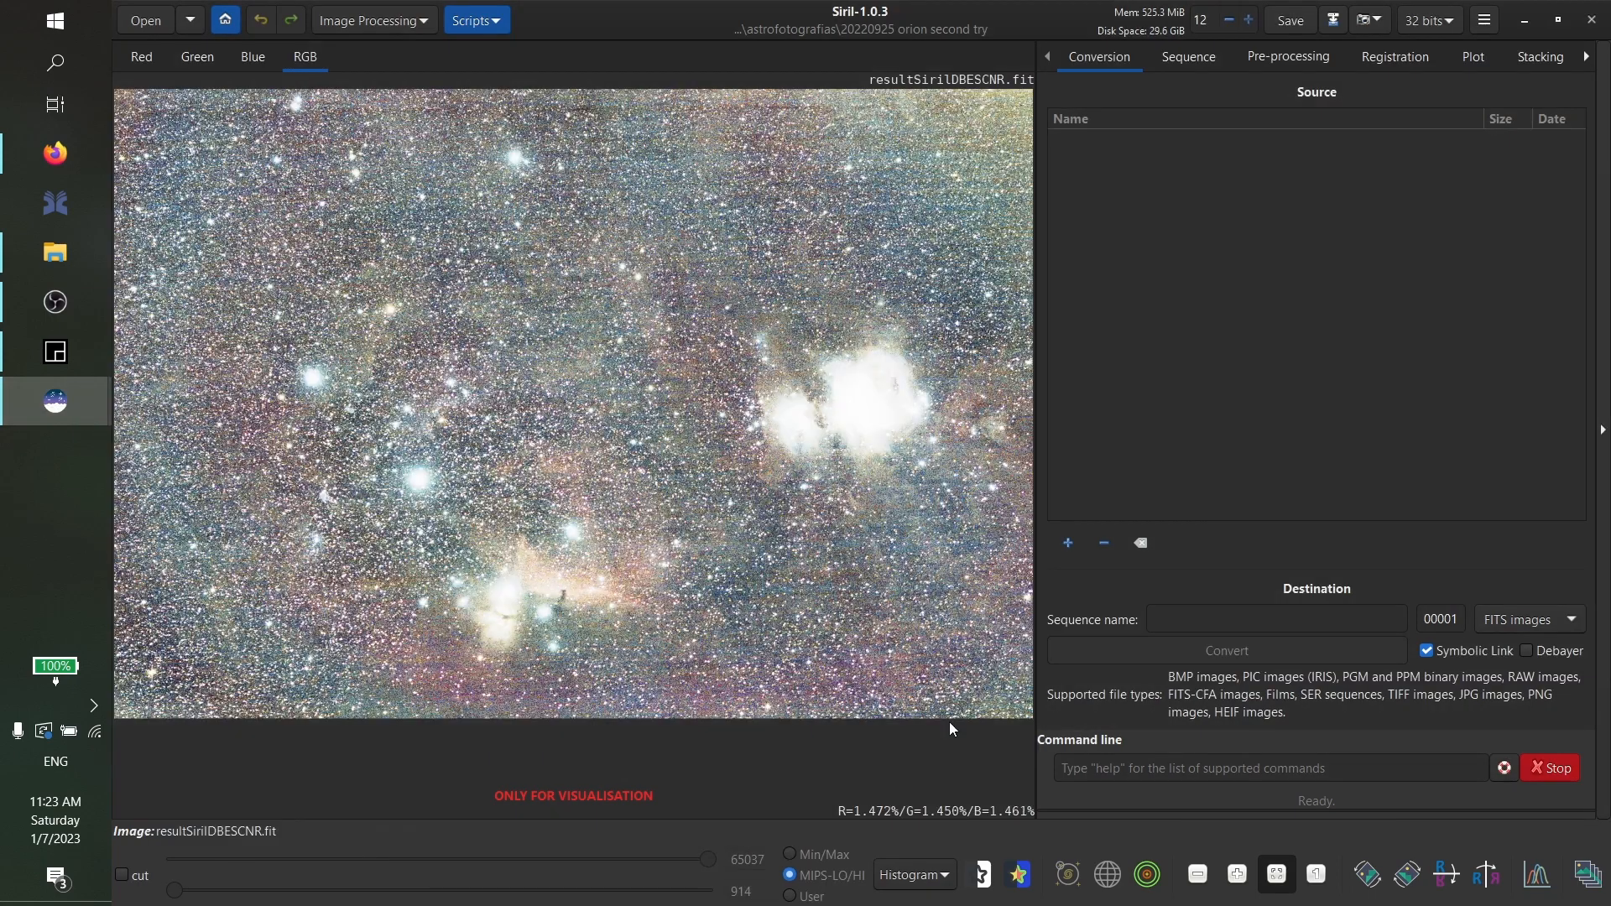
{"action": "left_click", "coordinate": [915, 877]}
{"action": "left_click", "coordinate": [920, 819]}
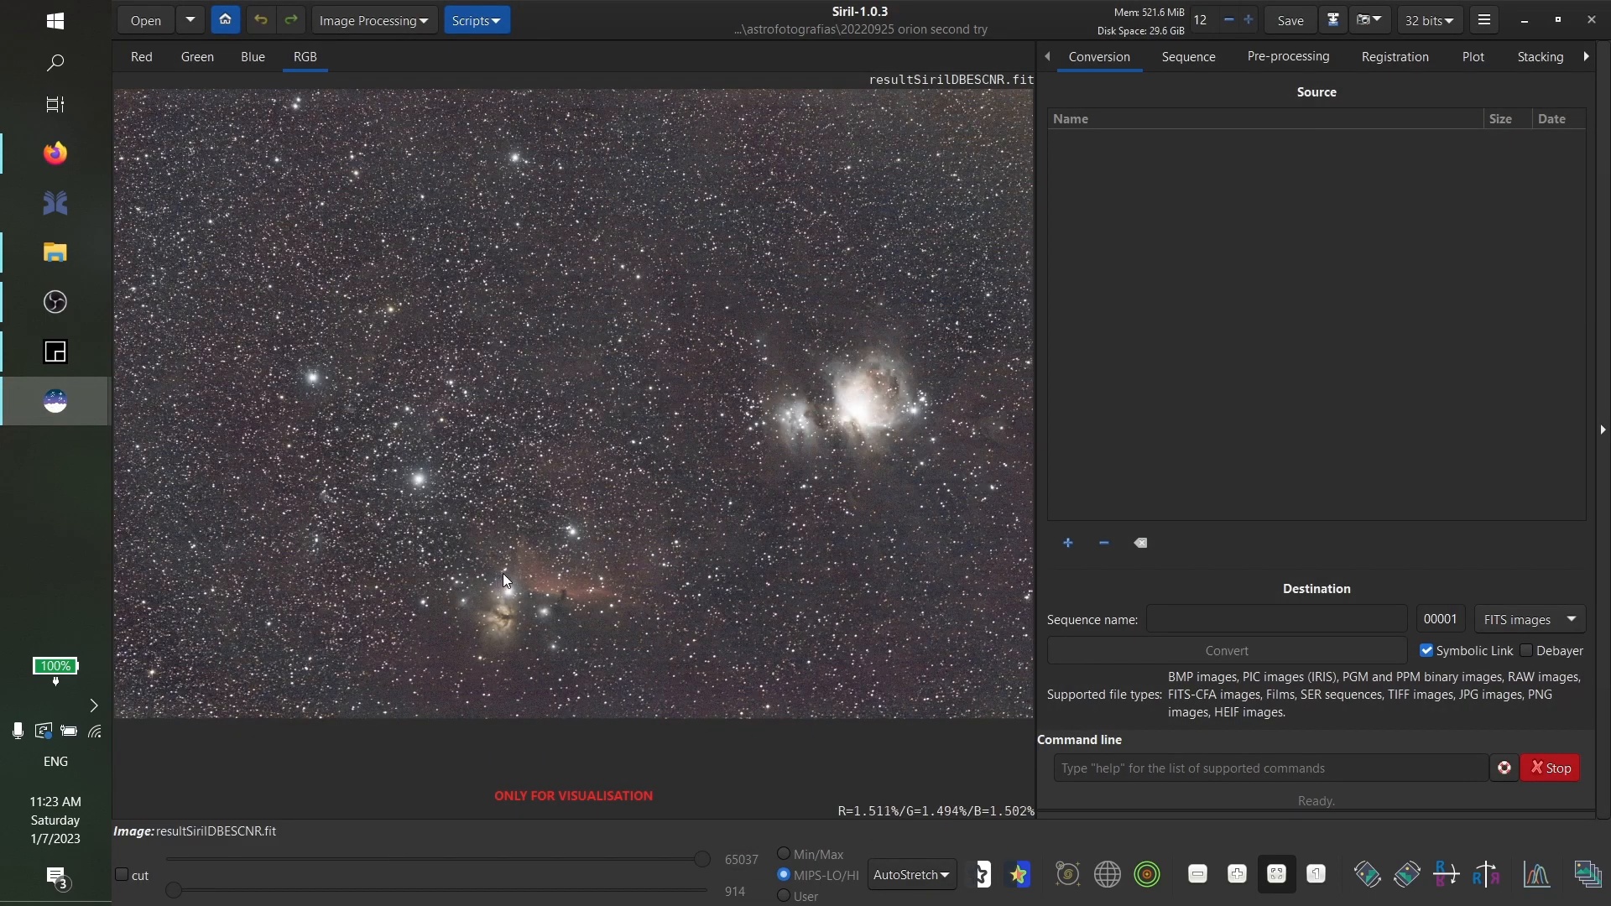
Compare the Horsehead and Flame nebula area up close in resultSirilDBESCNR.fit and in the Canon_stacked TIFF
{"action": "scroll", "coordinate": [499, 583], "scroll_direction": "up", "scroll_amount": 3}
{"action": "left_click_drag", "start_coordinate": [651, 626], "coordinate": [562, 449]}
{"action": "mouse_move", "coordinate": [100, 413]}
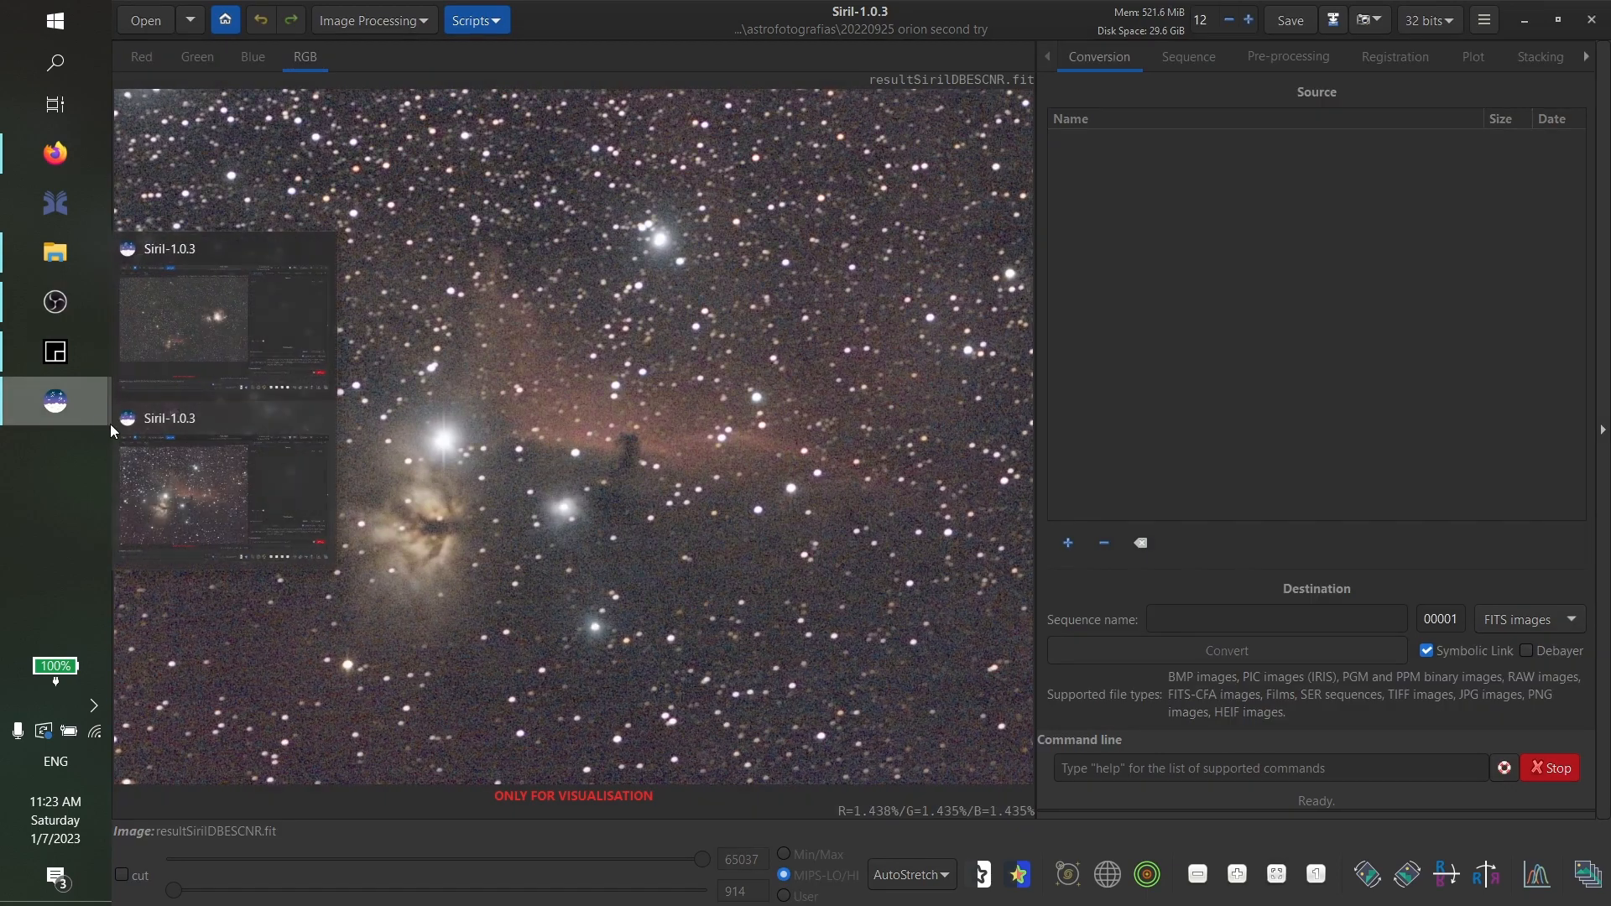
{"action": "left_click", "coordinate": [235, 378]}
{"action": "scroll", "coordinate": [473, 571], "scroll_direction": "up", "scroll_amount": 3}
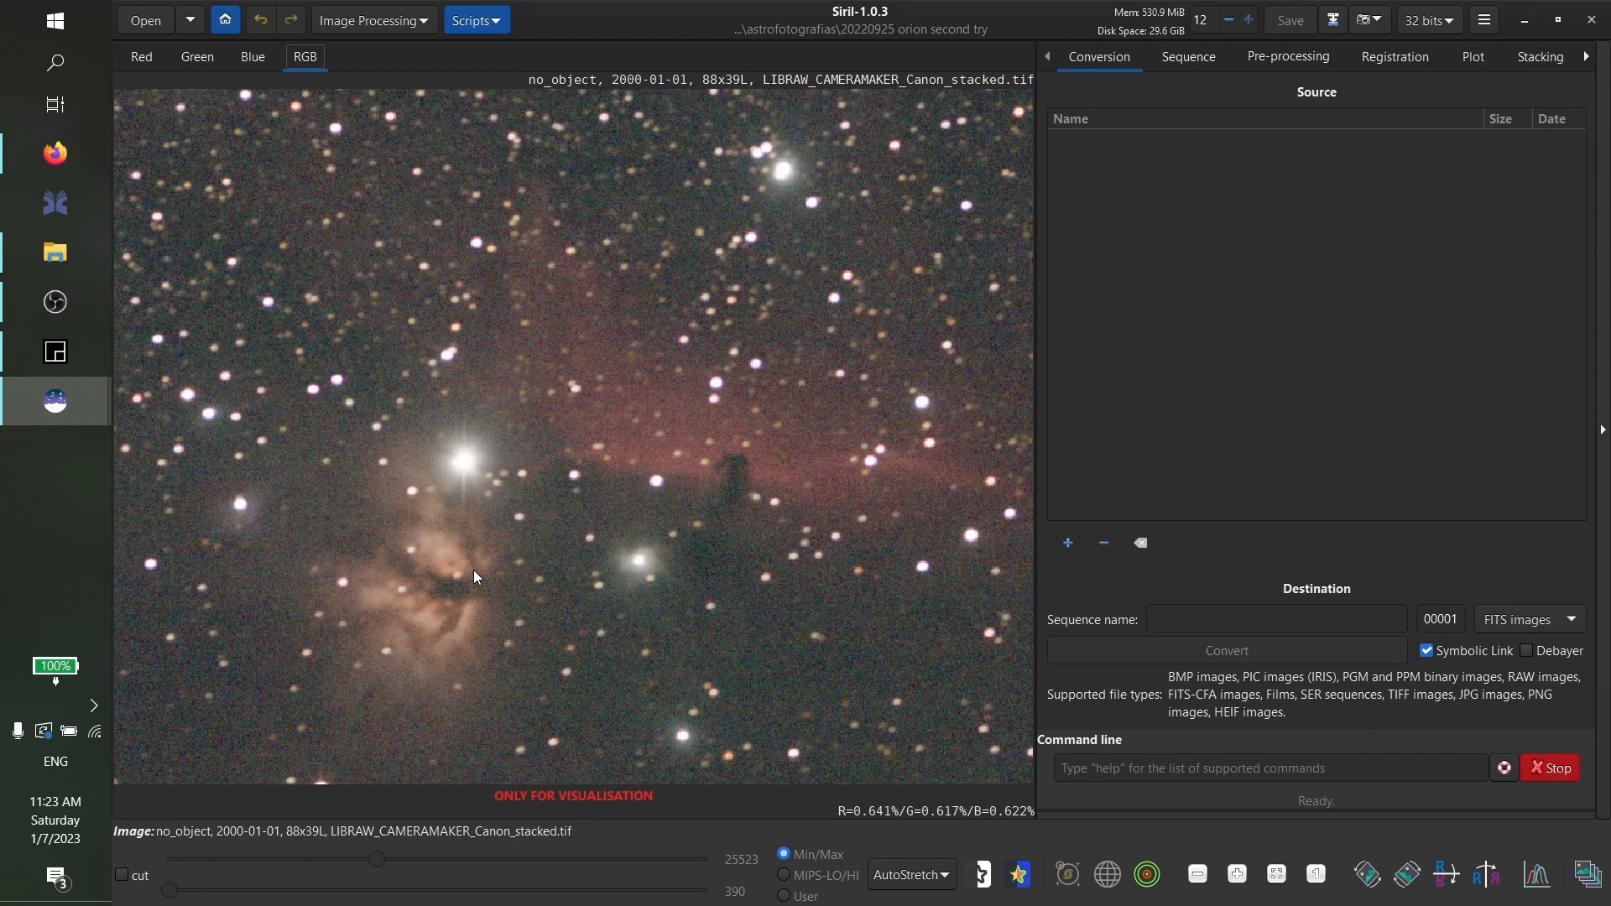
{"action": "scroll", "coordinate": [504, 569], "scroll_direction": "down", "scroll_amount": 1}
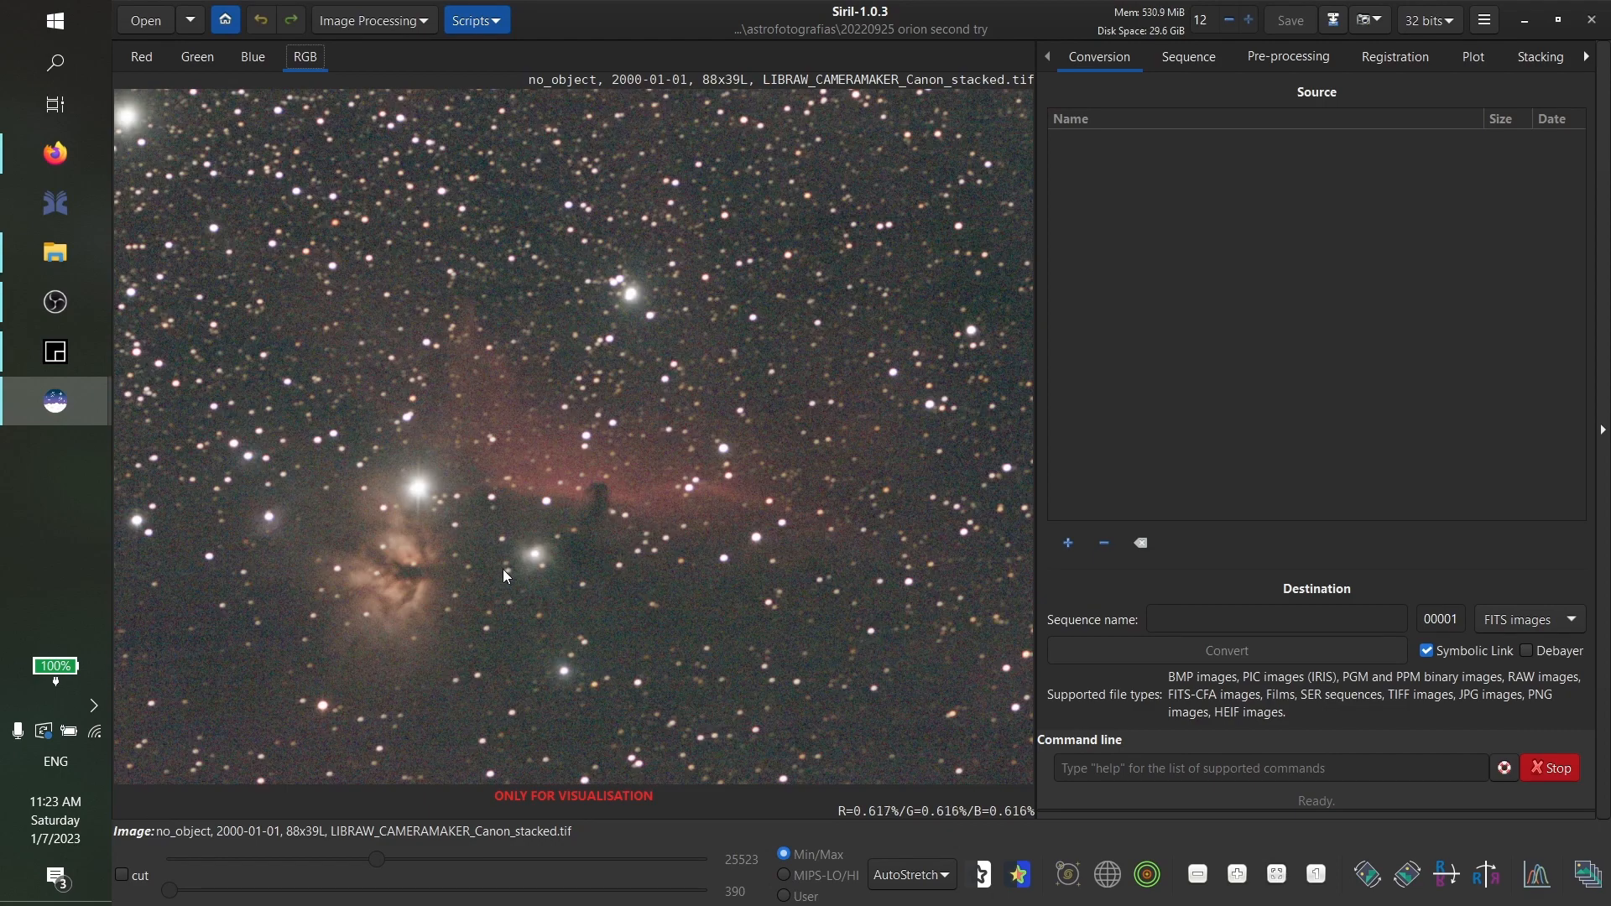
{"action": "left_click", "coordinate": [505, 571]}
{"action": "left_click", "coordinate": [703, 529]}
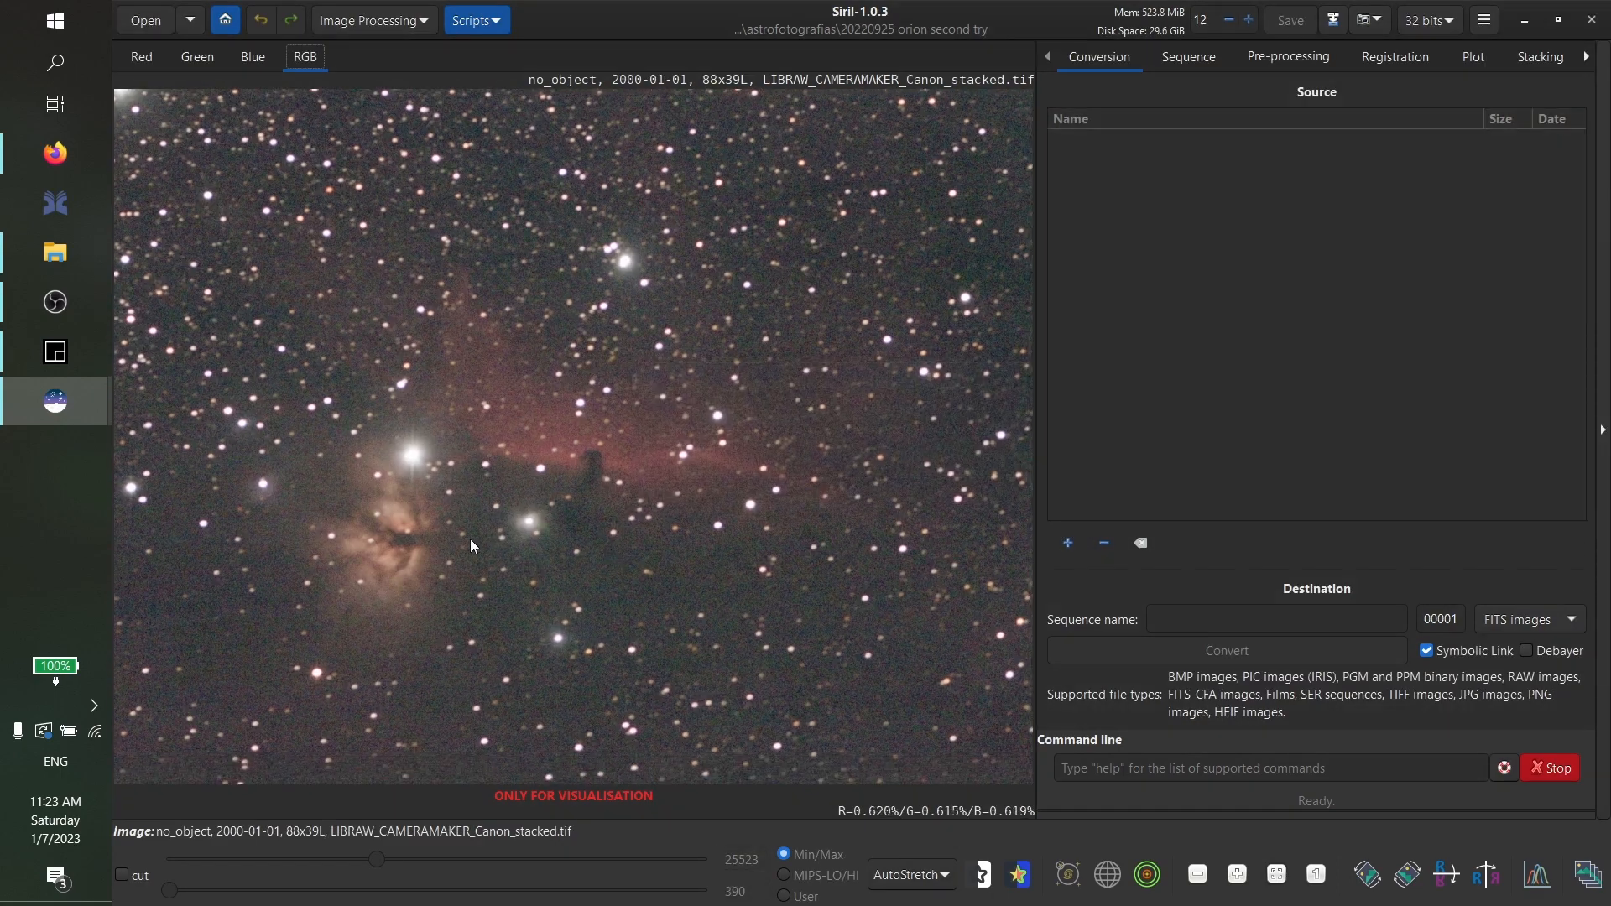
{"action": "mouse_move", "coordinate": [100, 426]}
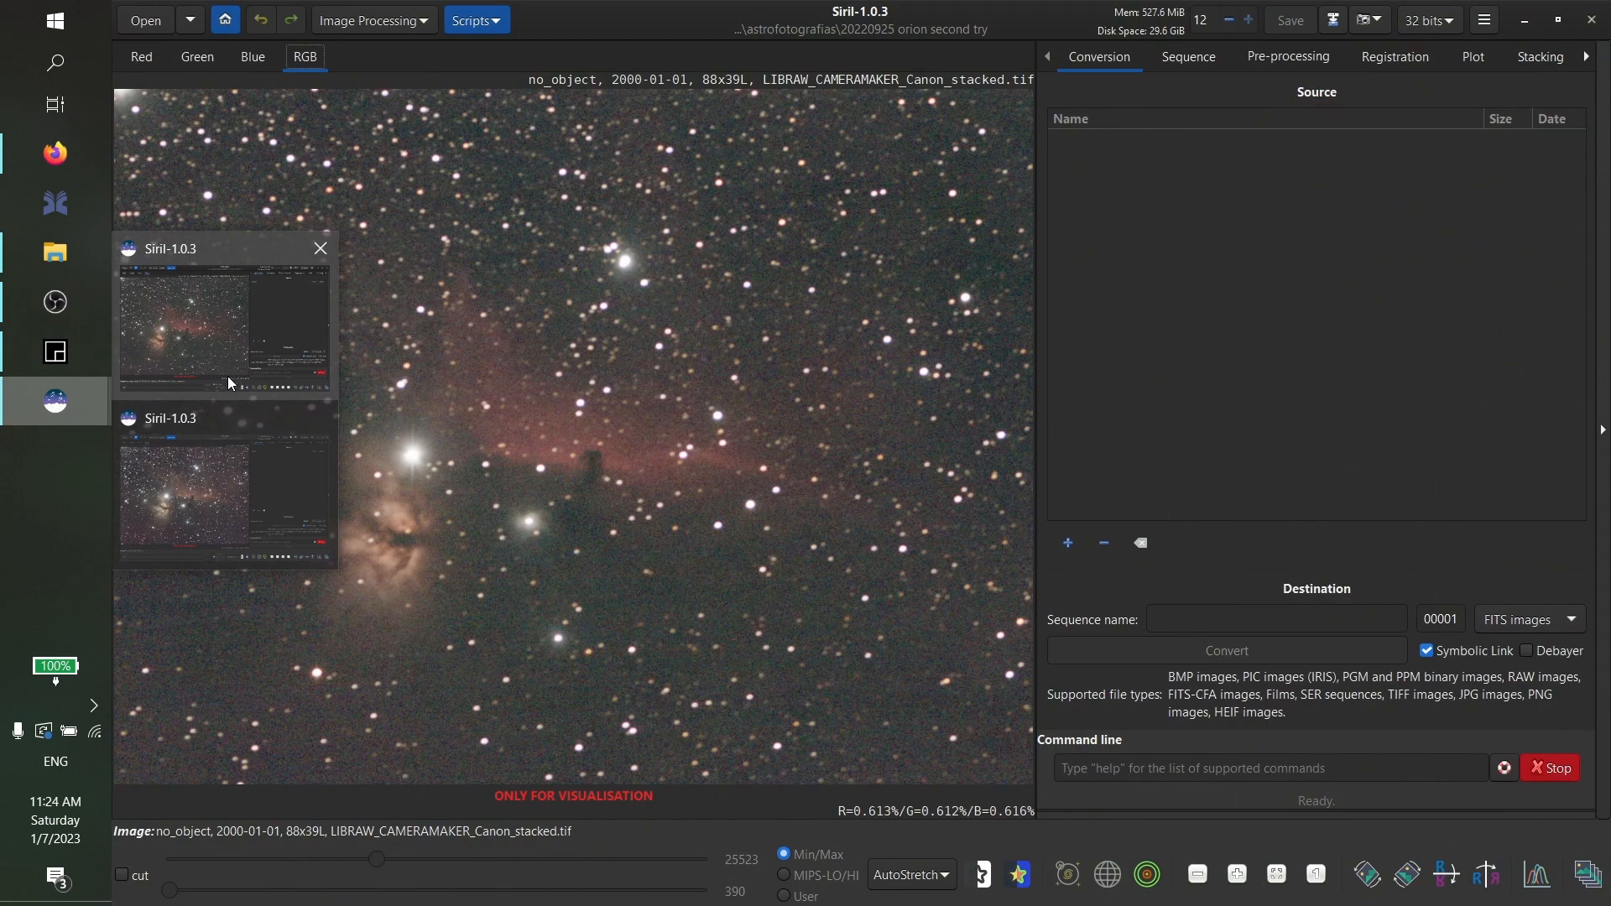
{"action": "left_click", "coordinate": [229, 379]}
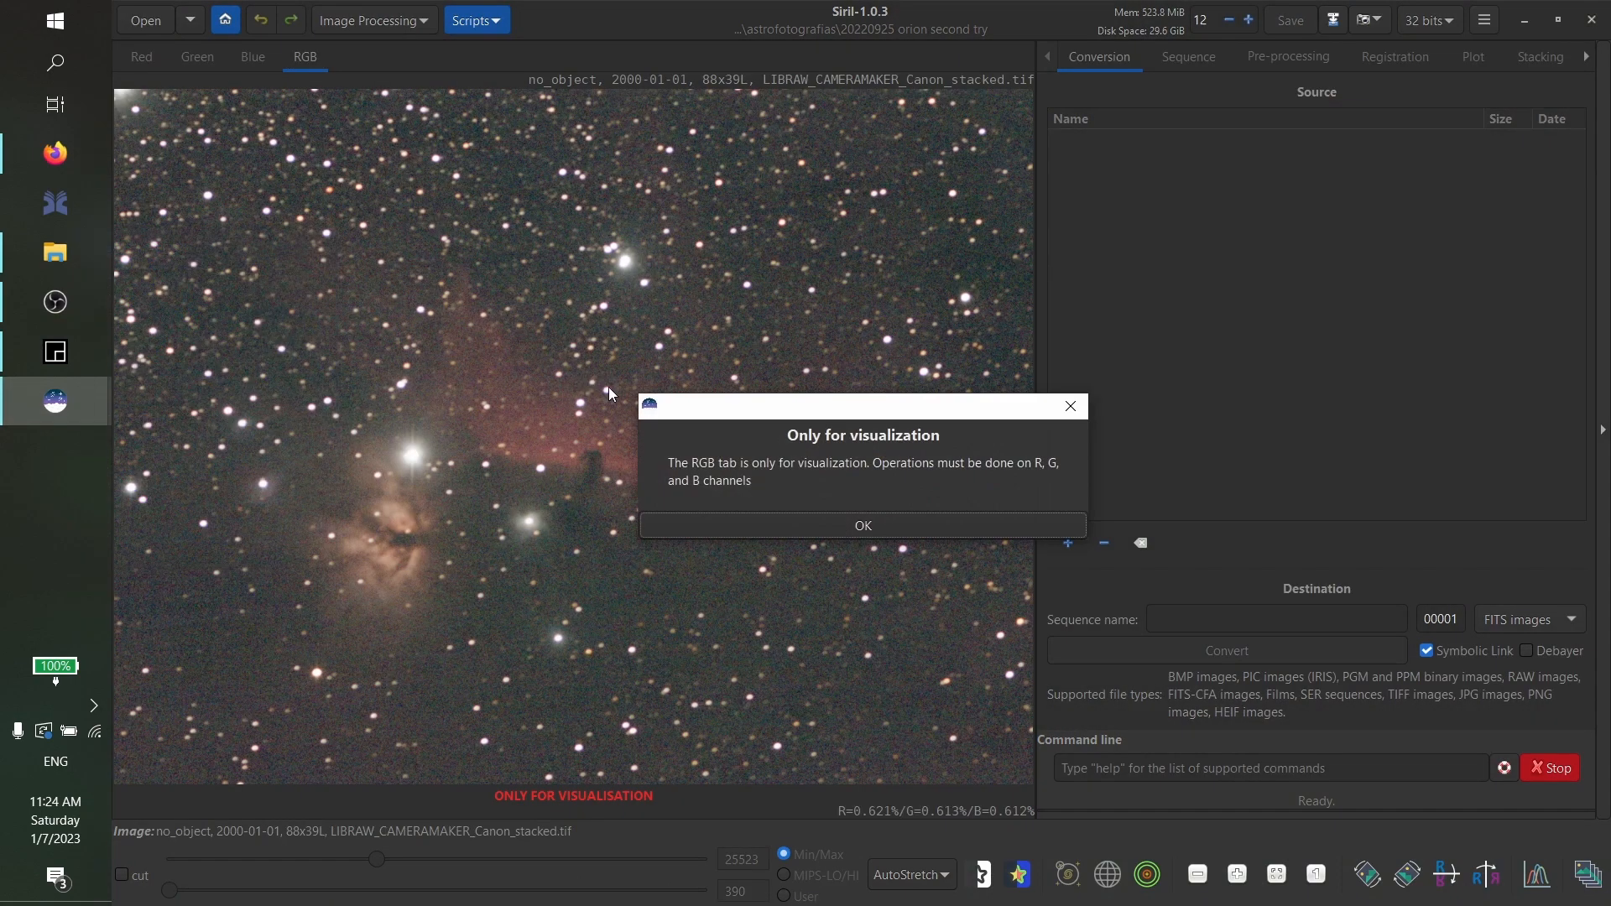
{"action": "left_click", "coordinate": [791, 523]}
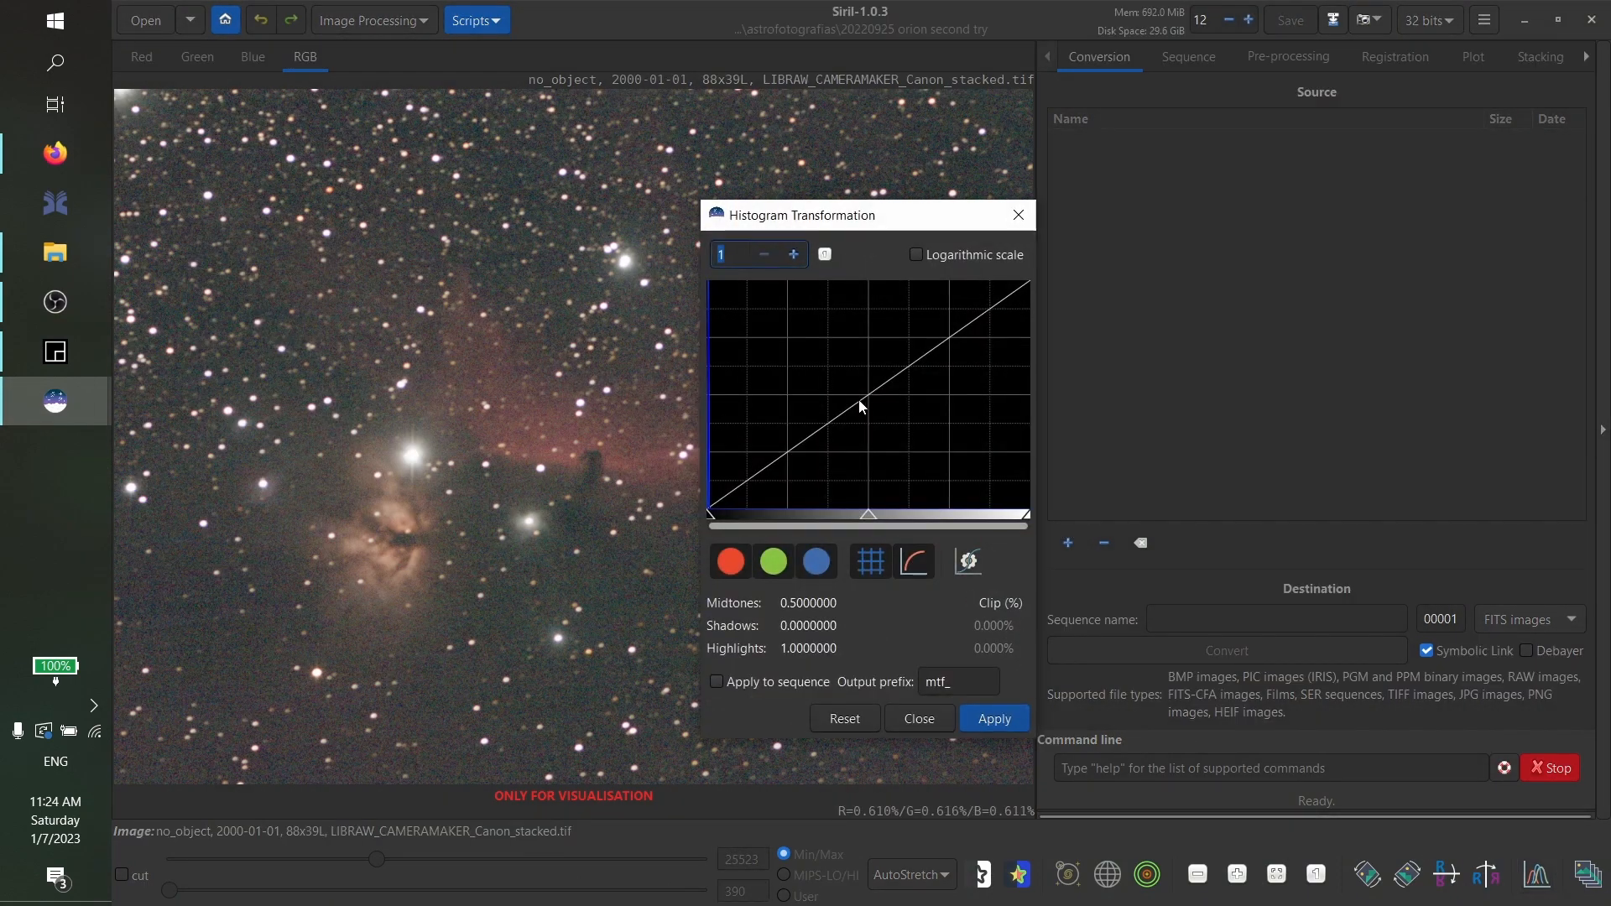
{"action": "left_click_drag", "start_coordinate": [822, 230], "coordinate": [1121, 241]}
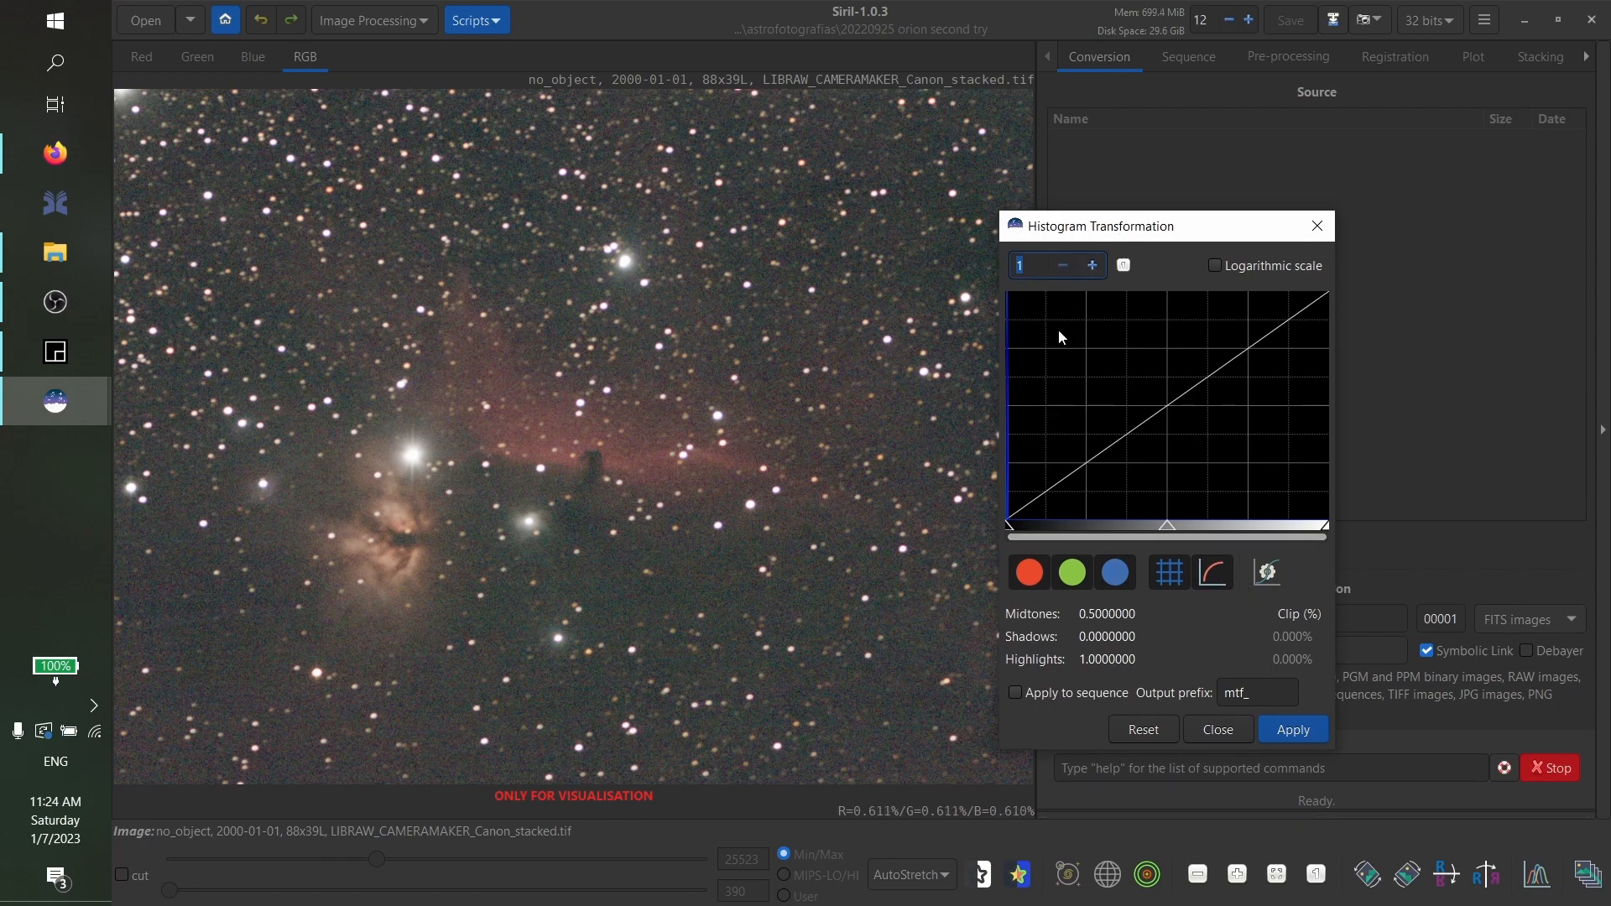
{"action": "left_click", "coordinate": [1243, 738]}
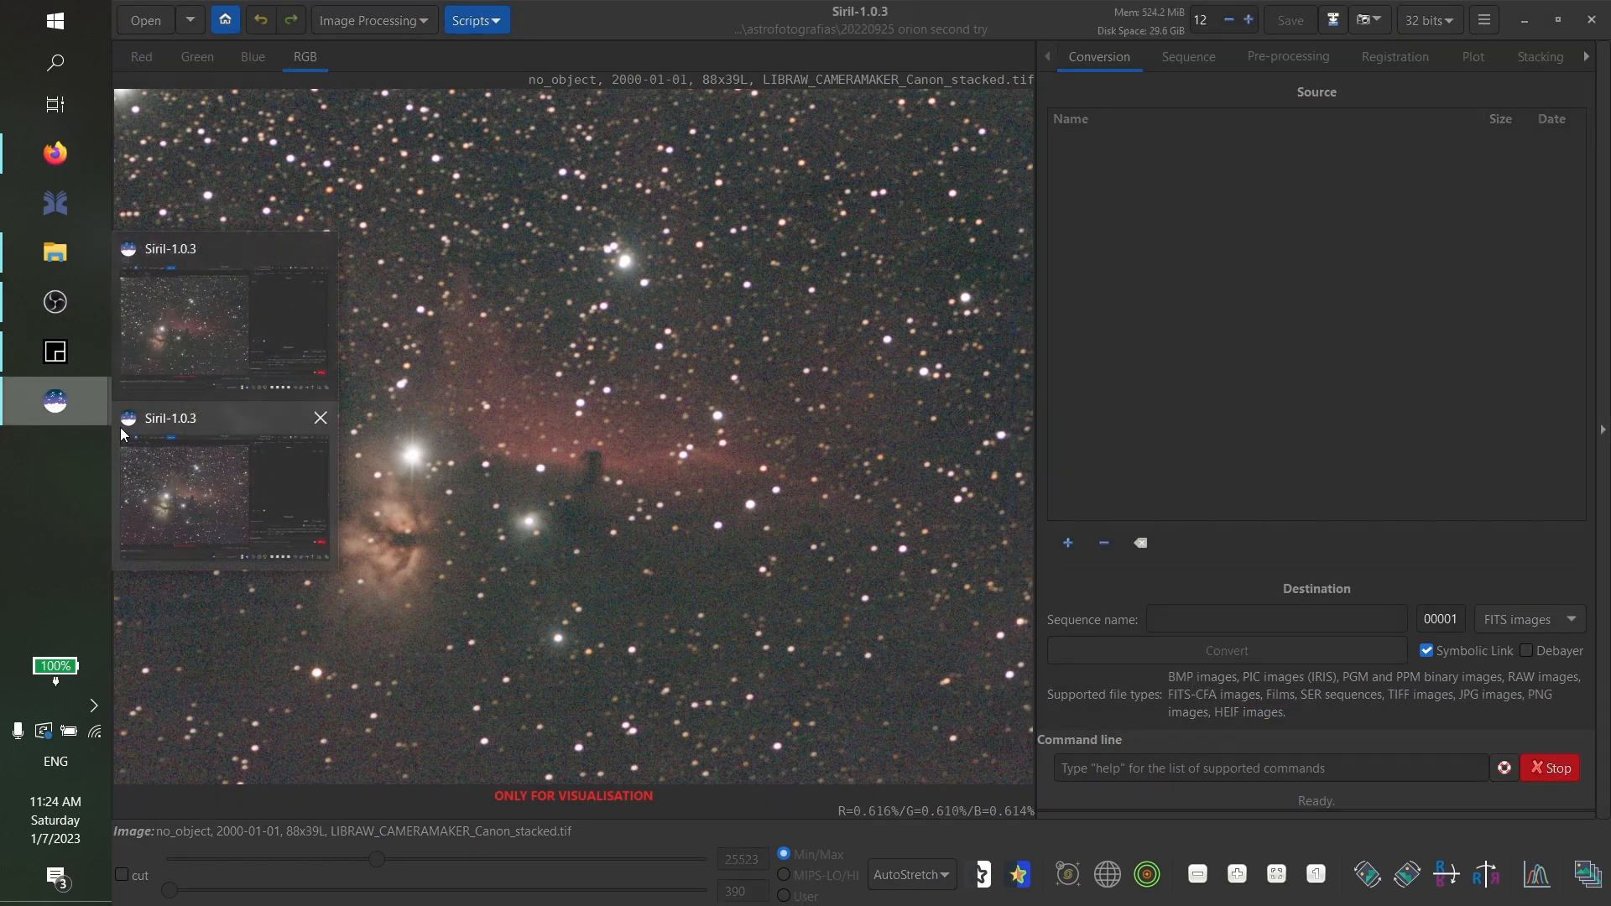
Switch to the resultSirilDBESCNR.fit window and set its display mode to Linear
{"action": "left_click", "coordinate": [221, 377]}
{"action": "left_click", "coordinate": [180, 482]}
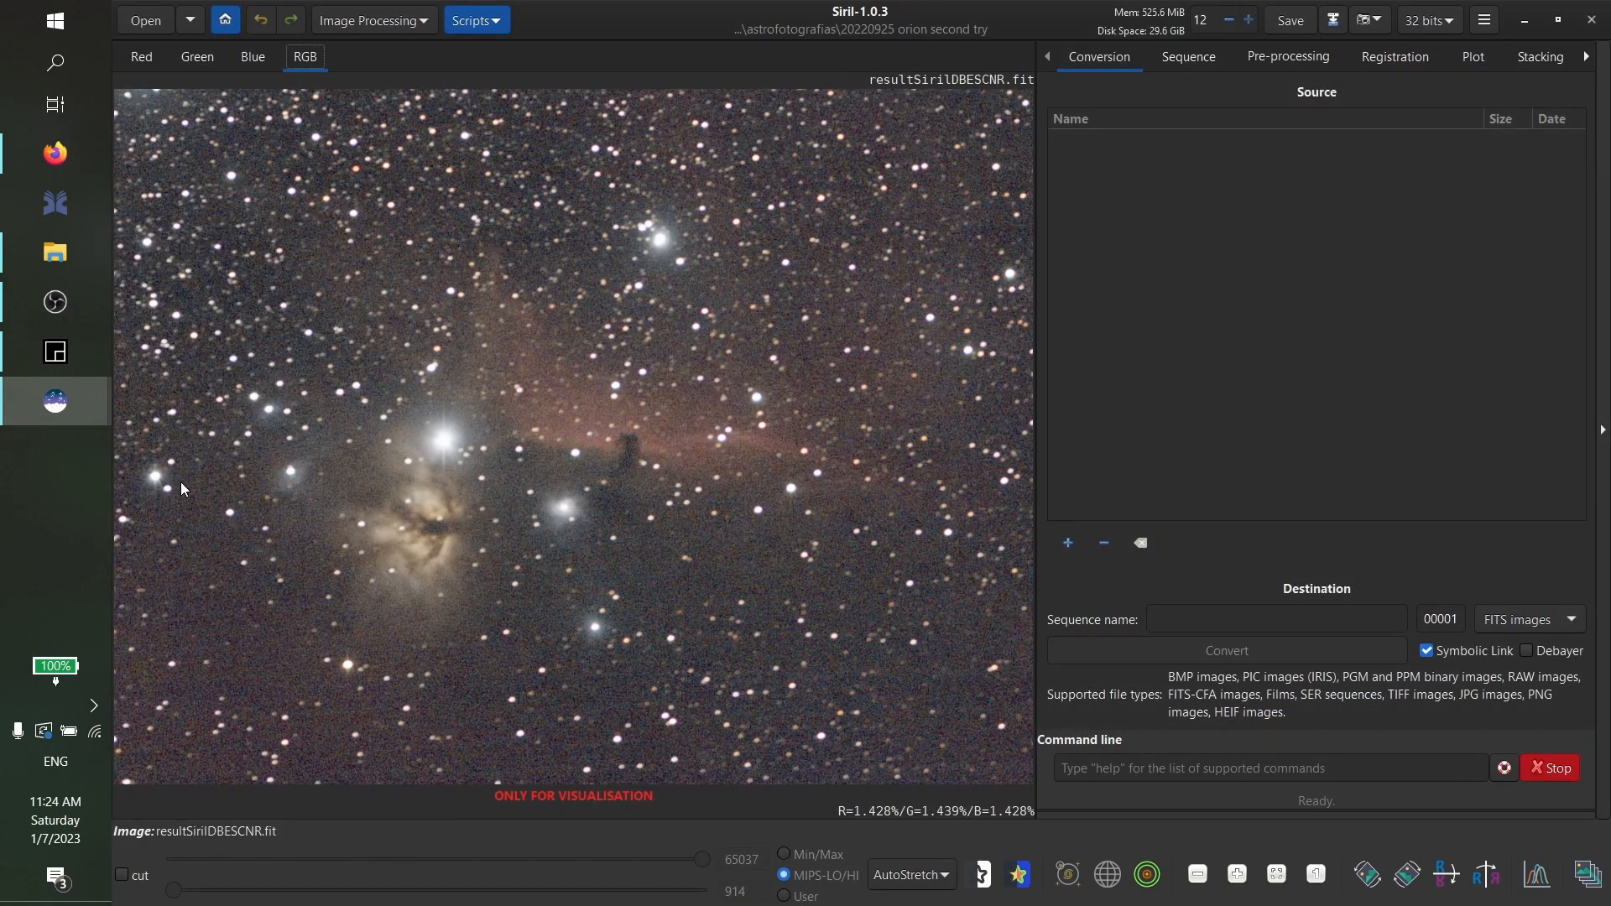
{"action": "left_click", "coordinate": [913, 874]}
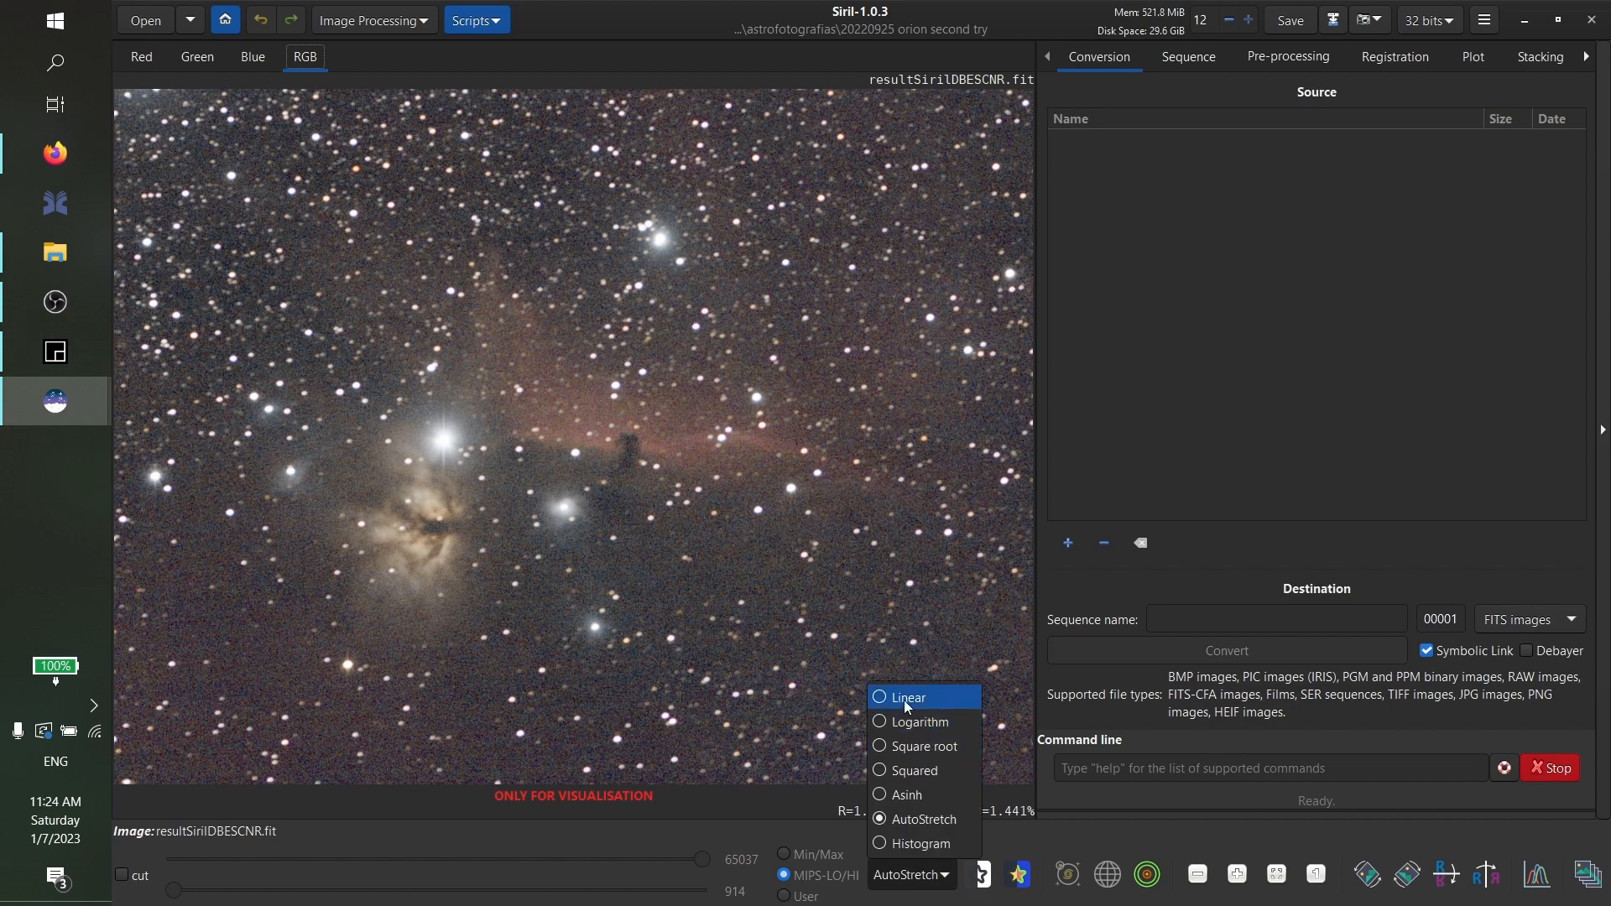
{"action": "left_click", "coordinate": [904, 700]}
Apply a first Histogram Transformation to resultSirilDBESCNR.fit with midtones about 0.044 and shadows about 0.008
{"action": "left_click", "coordinate": [1539, 872]}
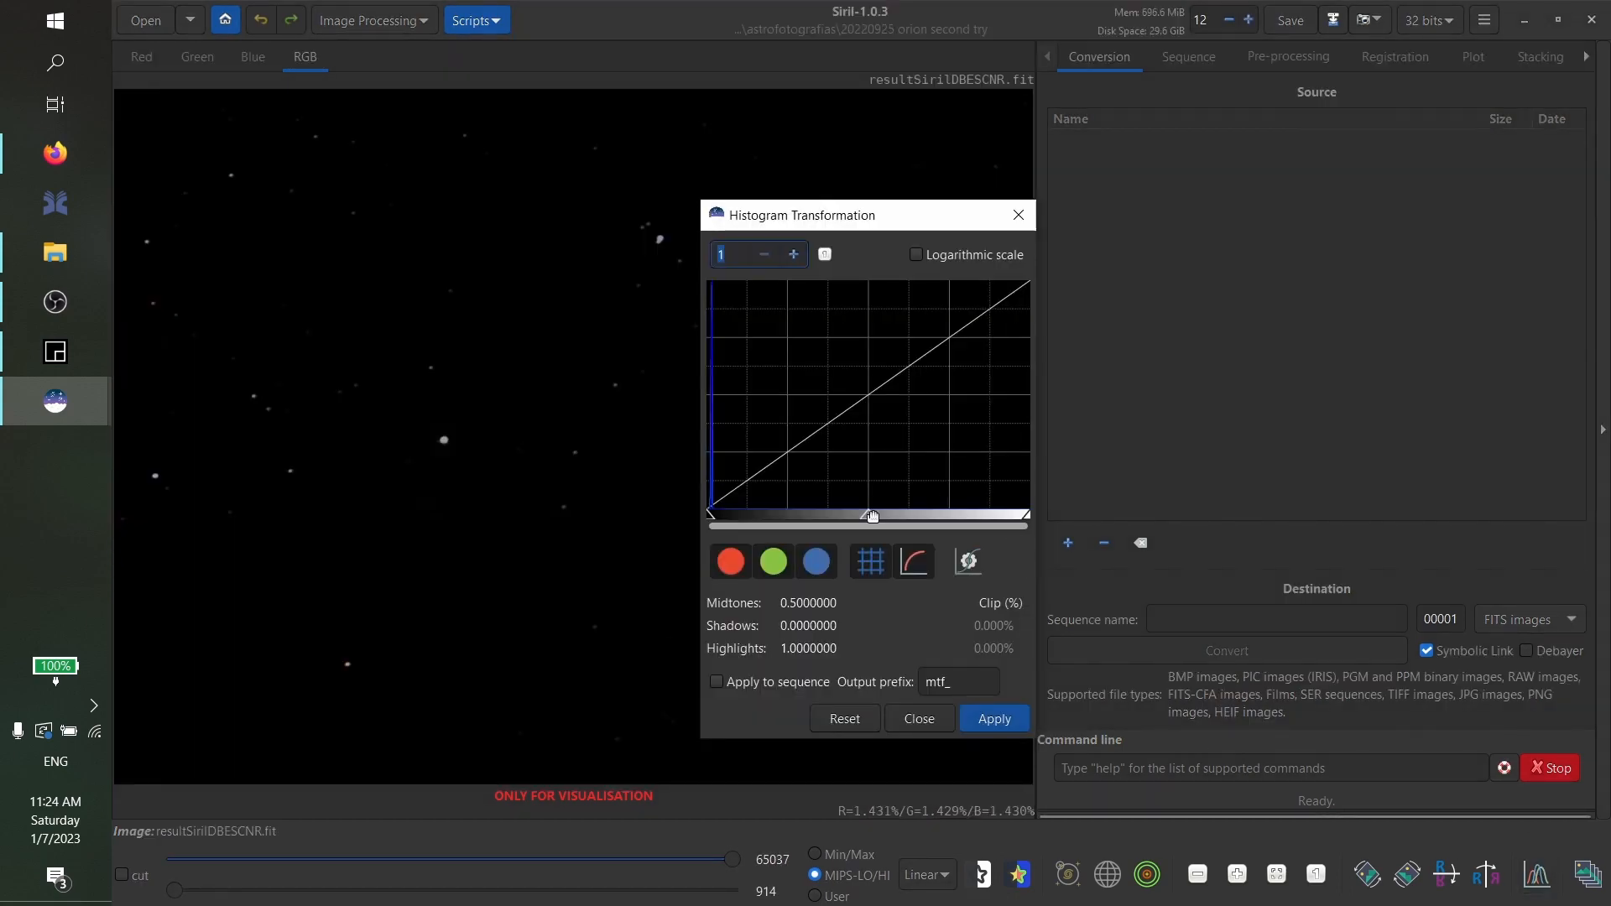
{"action": "left_click_drag", "start_coordinate": [869, 514], "coordinate": [727, 523]}
{"action": "left_click", "coordinate": [980, 715]}
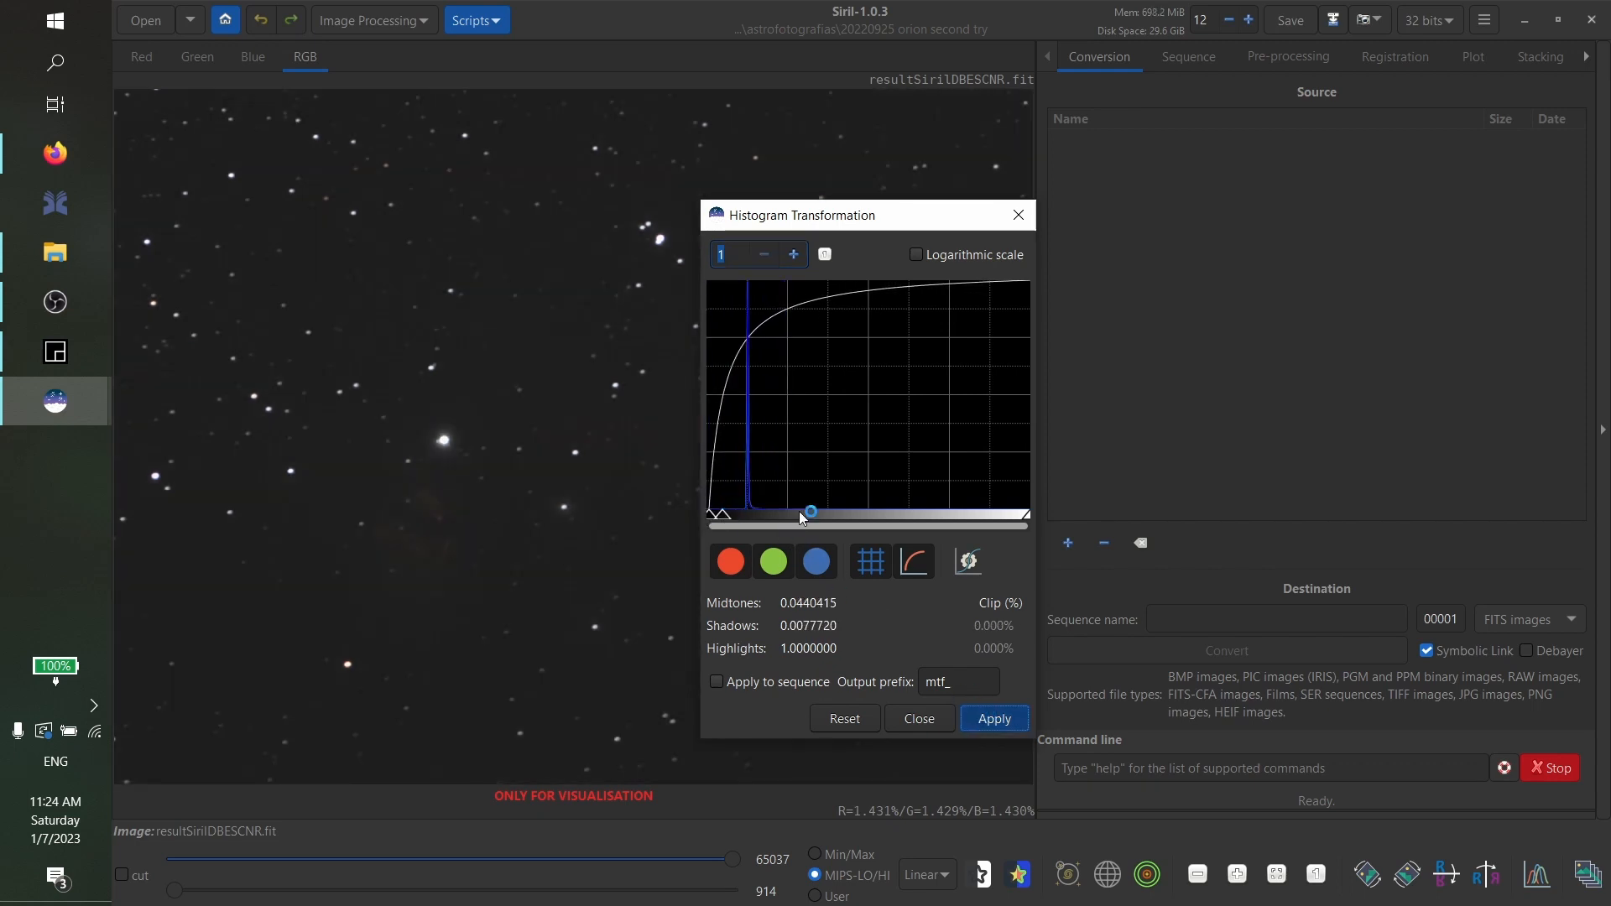
Try a strong second stretch on resultSirilDBESCNR.fit, reset it, and apply a milder one by lowering the midtones towards the histogram peak
{"action": "left_click_drag", "start_coordinate": [869, 514], "coordinate": [746, 515]}
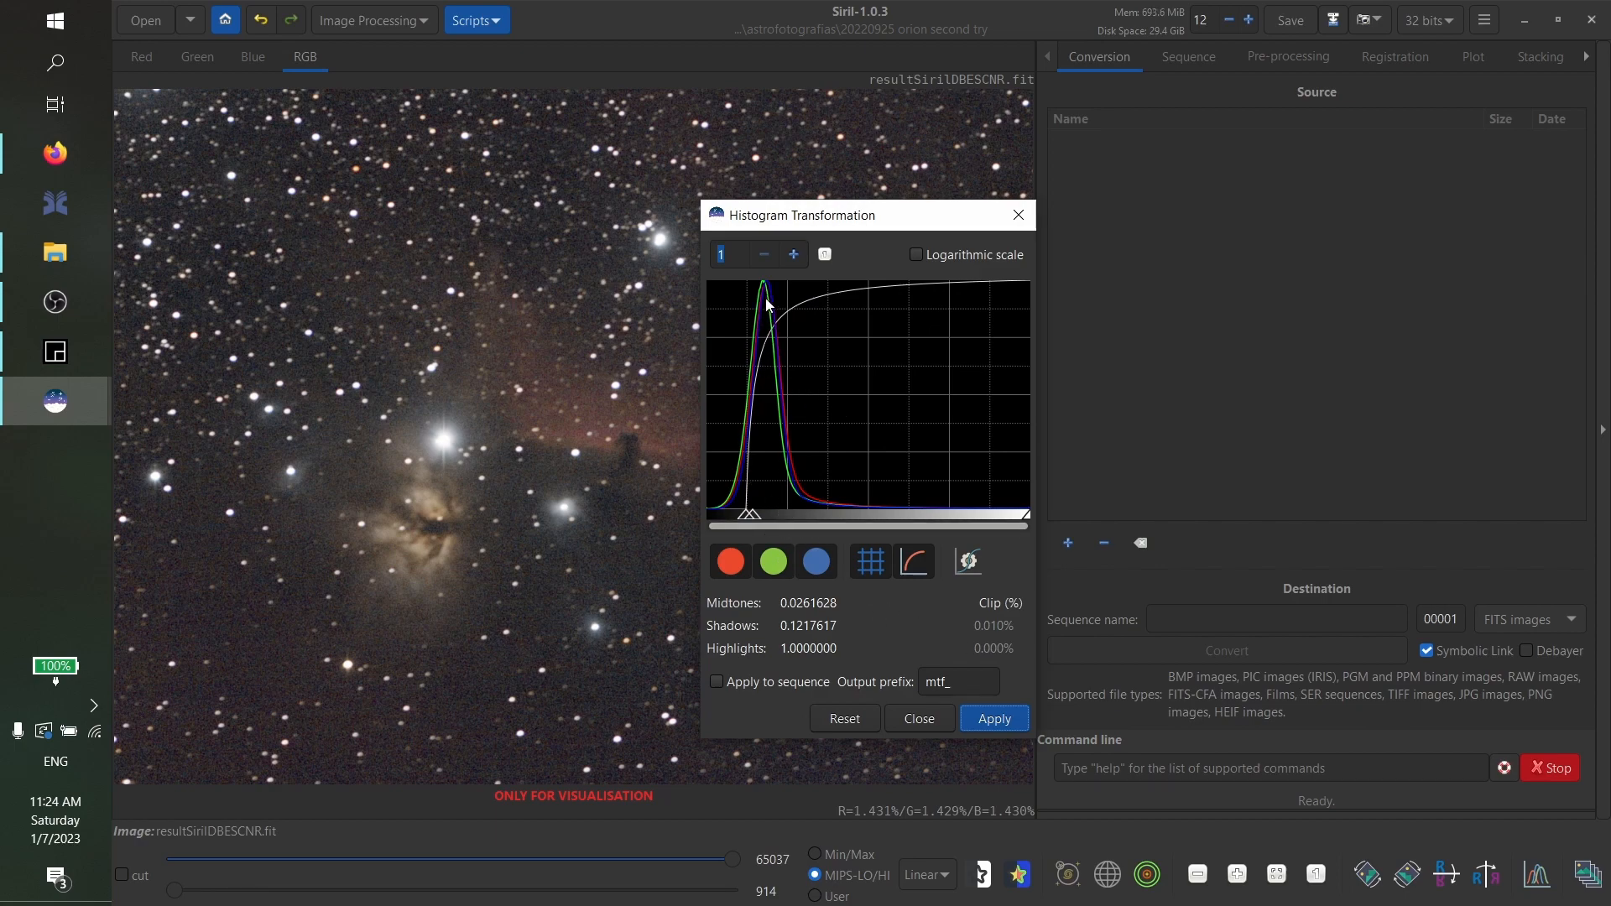
{"action": "left_click", "coordinate": [864, 718]}
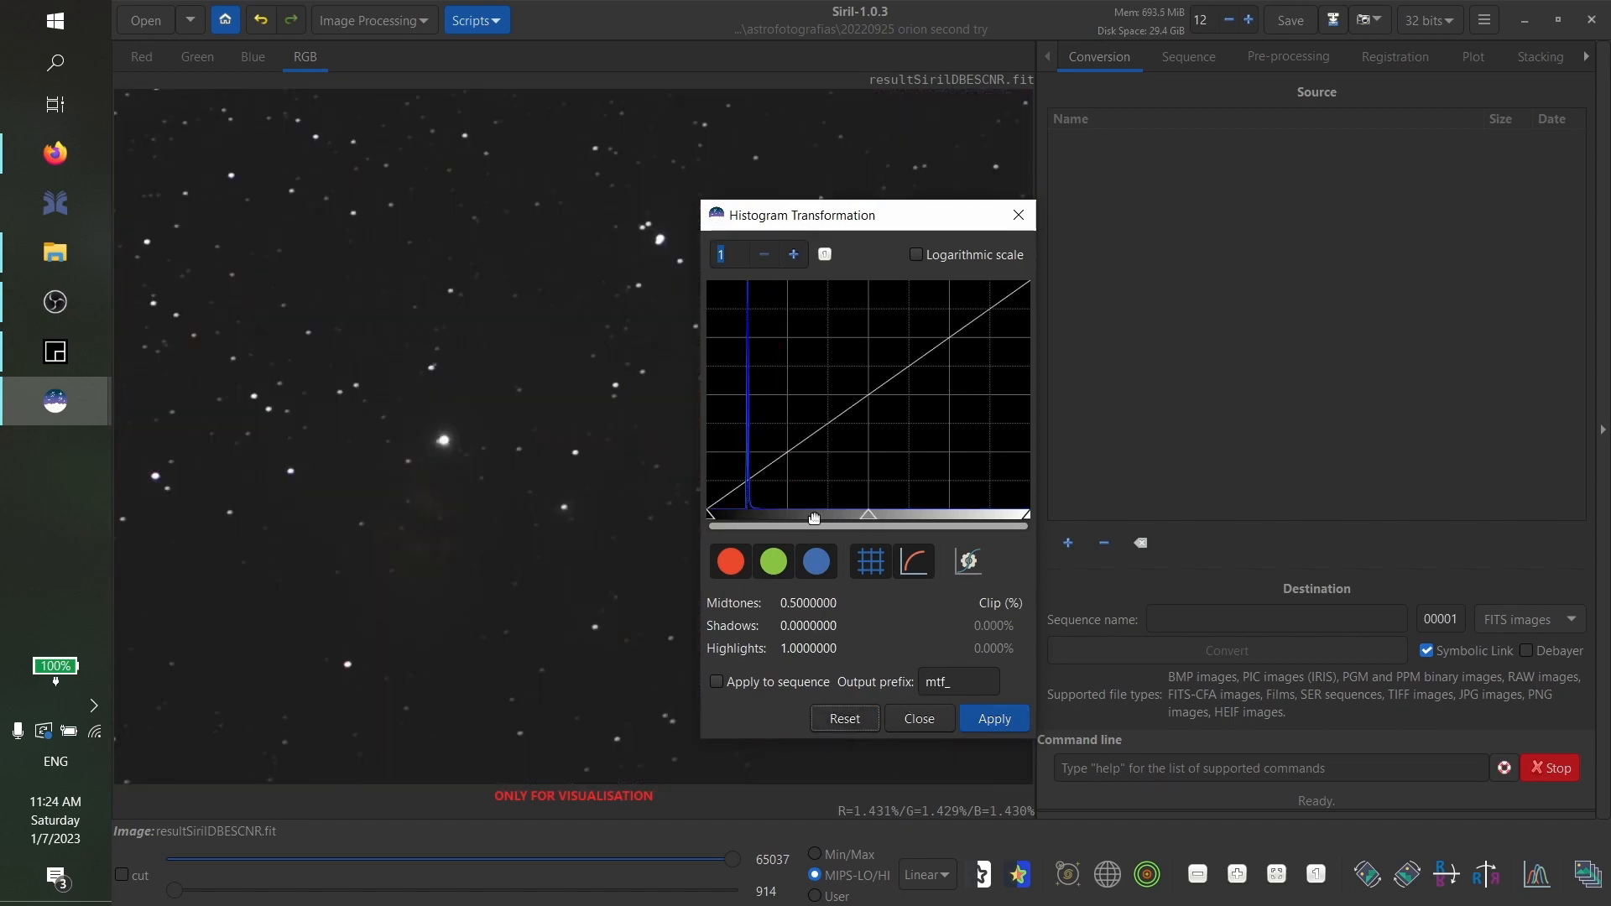
{"action": "left_click_drag", "start_coordinate": [862, 516], "coordinate": [743, 516]}
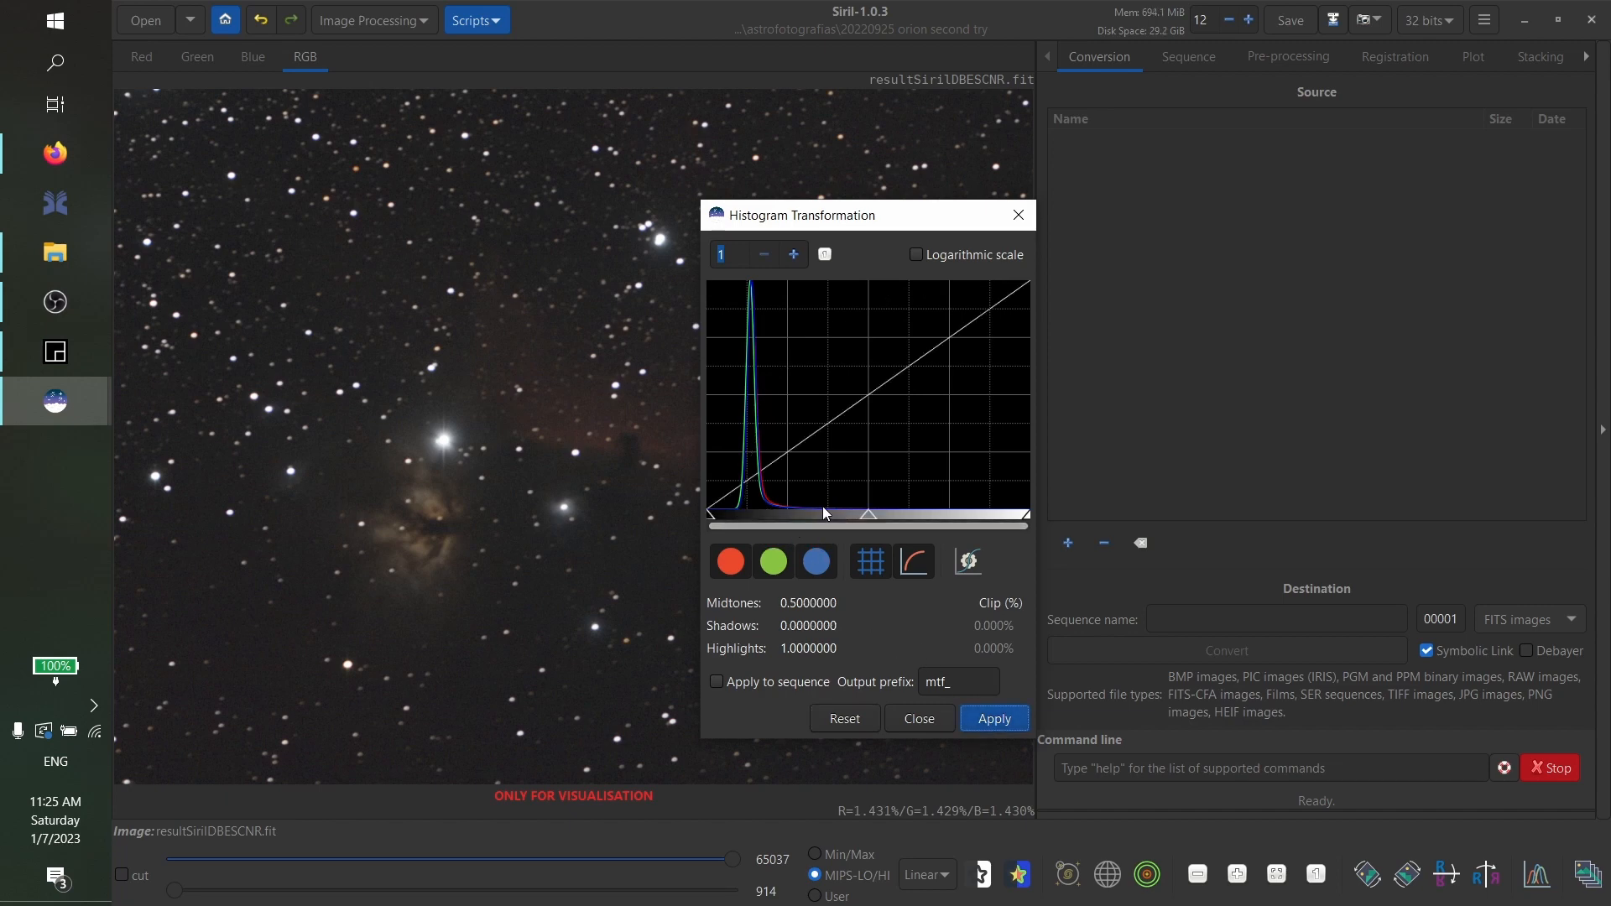
Apply another histogram stretch with midtones about 0.241 and shadows about 0.073, and close Histogram Transformation
{"action": "left_click_drag", "start_coordinate": [823, 509], "coordinate": [729, 514]}
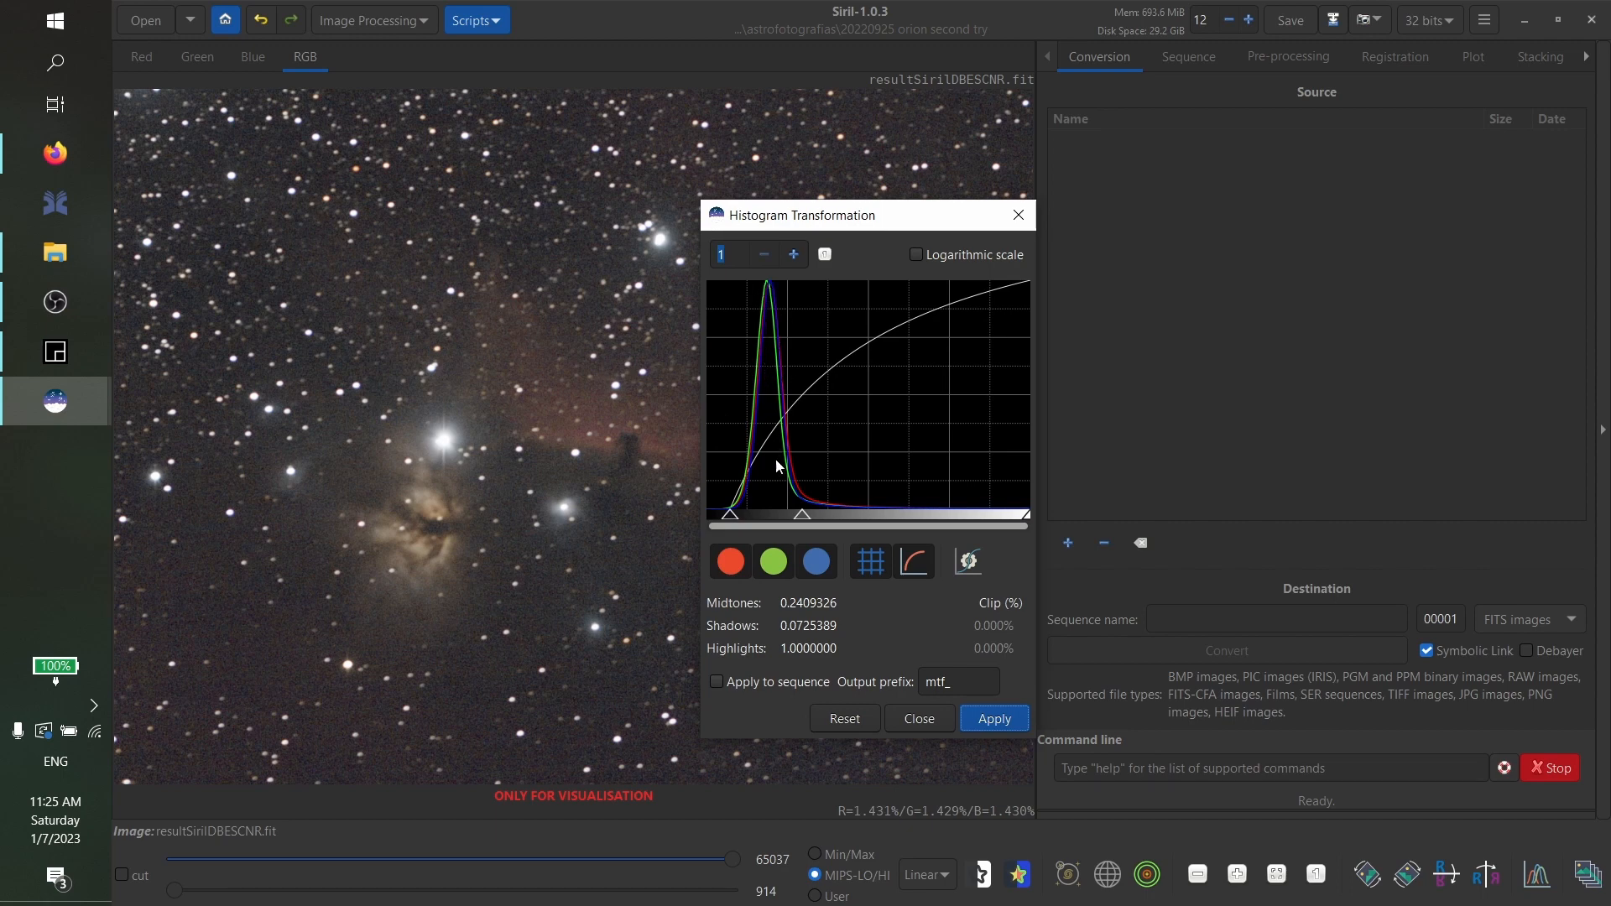
{"action": "left_click", "coordinate": [990, 718]}
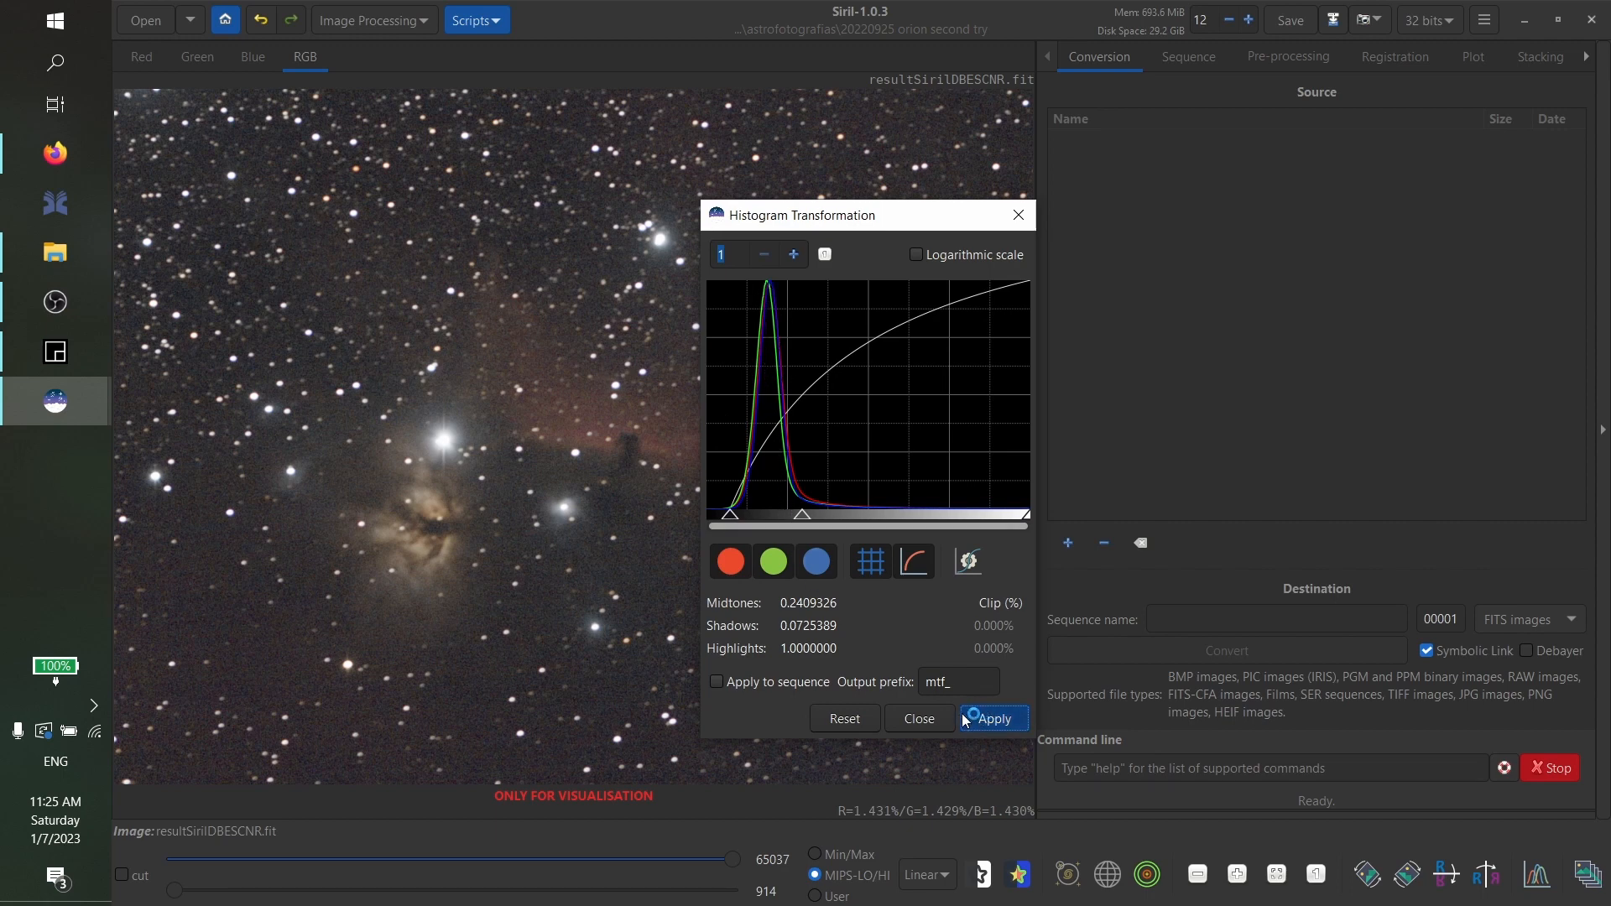
{"action": "left_click", "coordinate": [913, 718]}
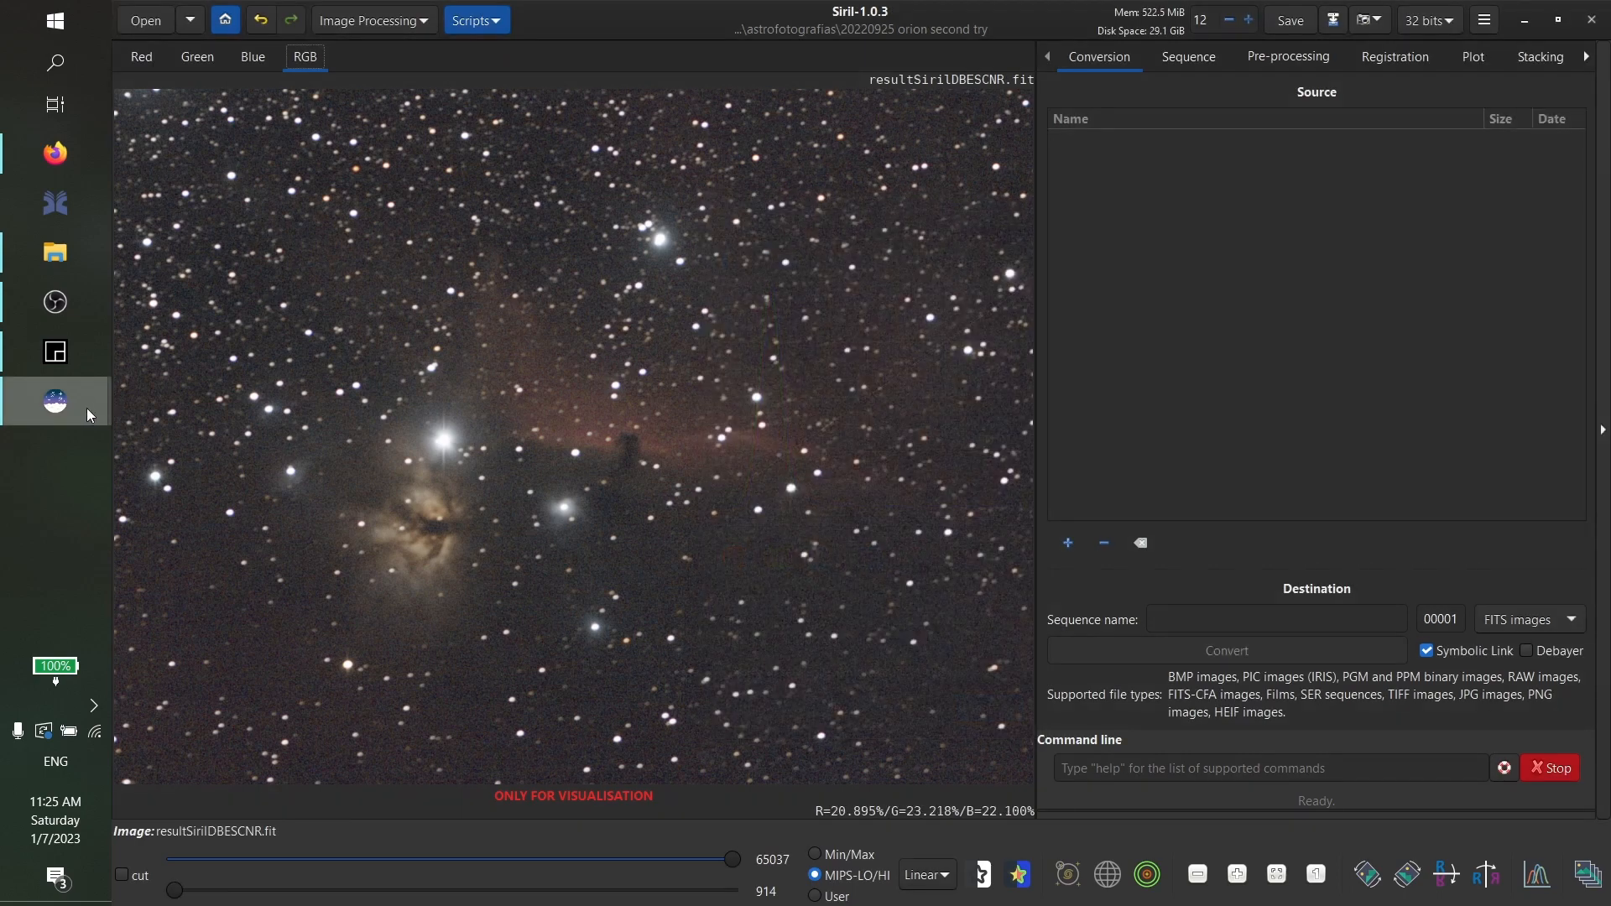
Switch to the Canon_stacked TIFF window and set its display mode to Linear
{"action": "mouse_move", "coordinate": [87, 409]}
{"action": "mouse_move", "coordinate": [245, 348]}
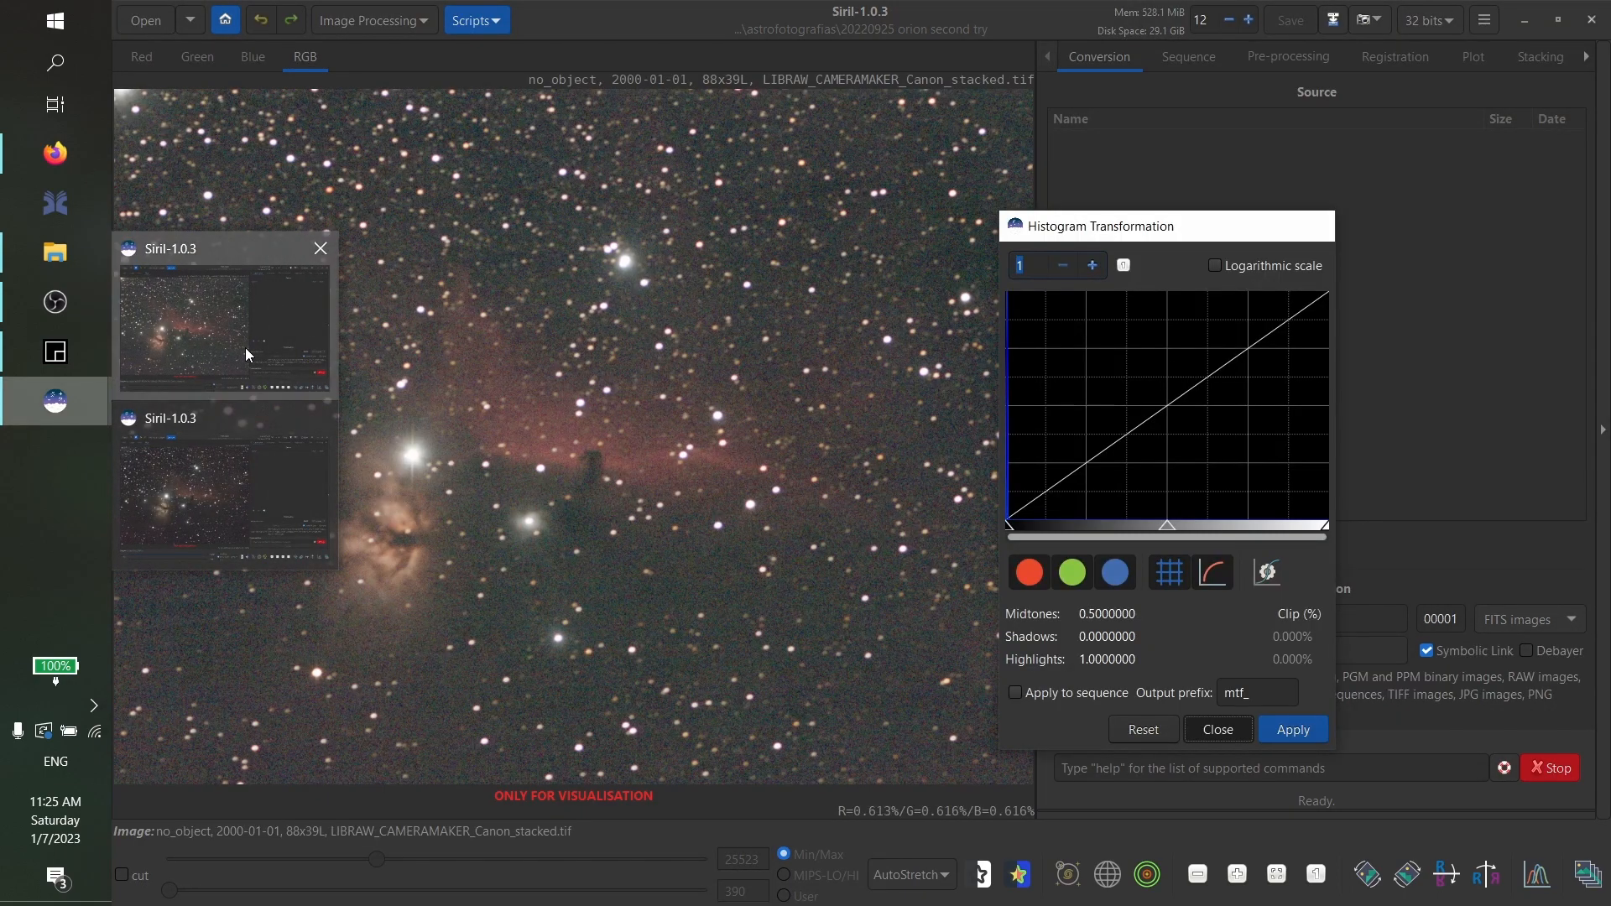
{"action": "left_click", "coordinate": [936, 876]}
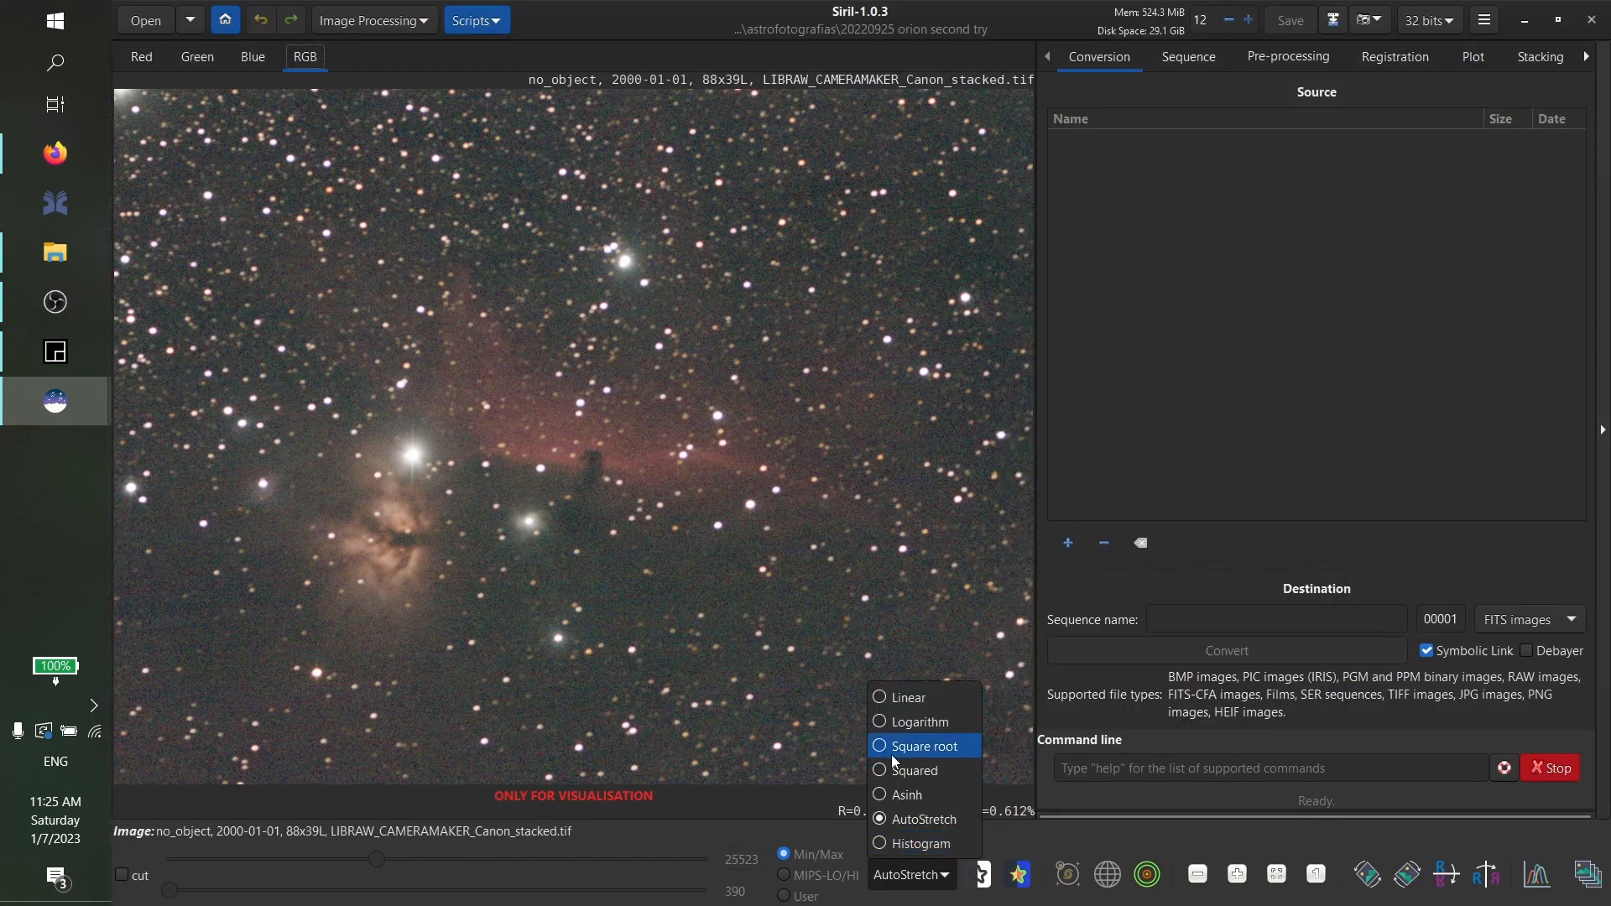
{"action": "left_click", "coordinate": [906, 697]}
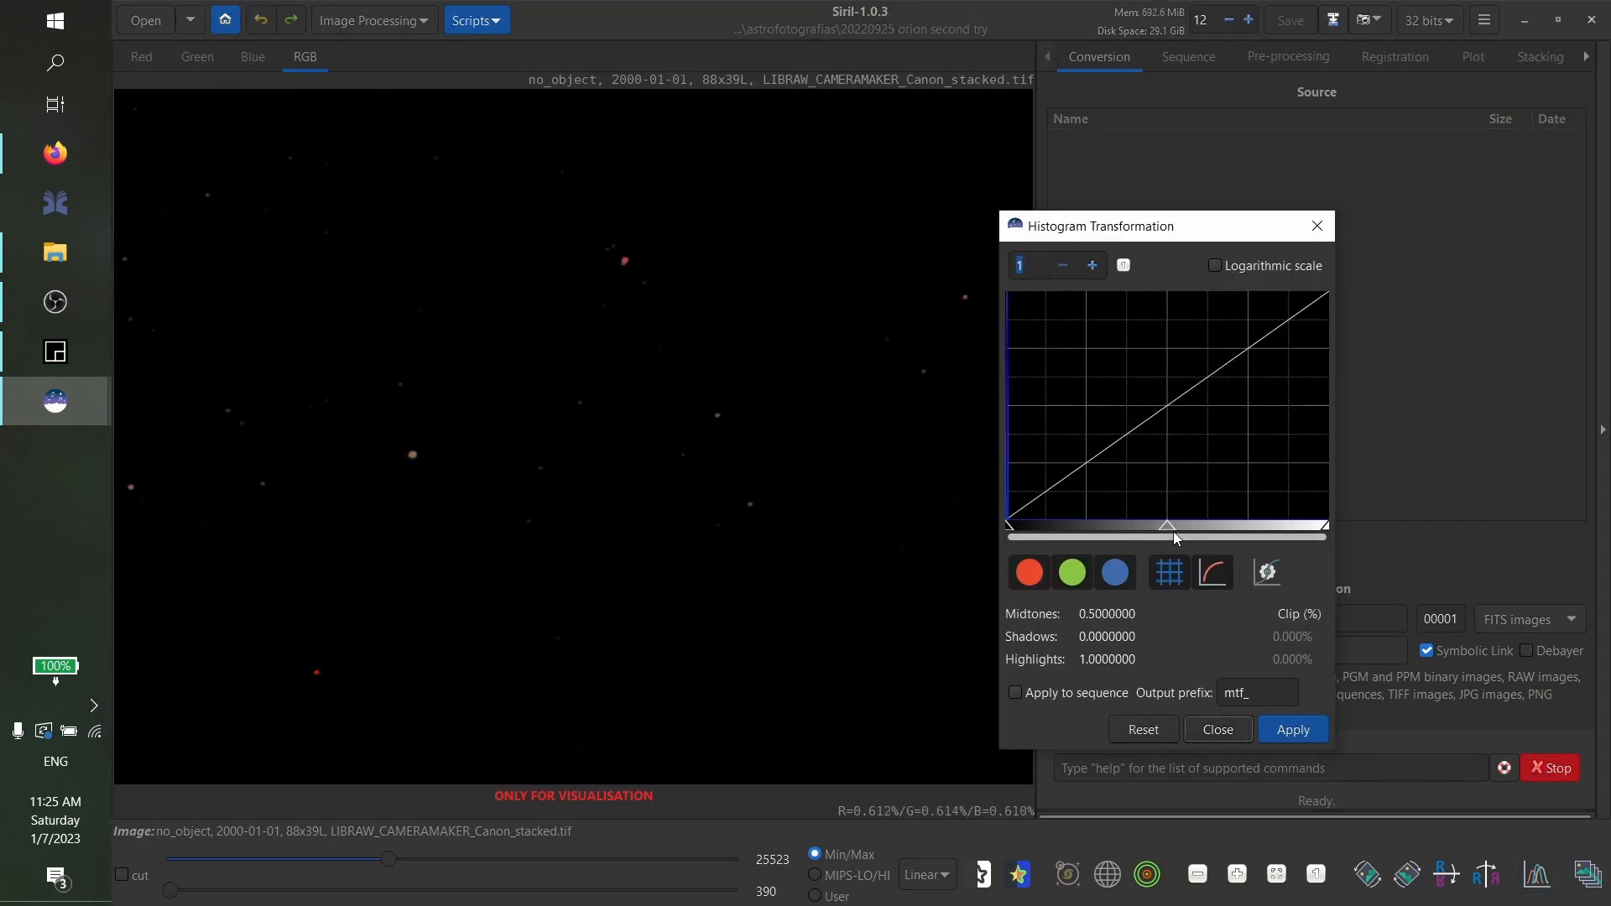
Stretch the Canon_stacked TIFF with midtones about 0.023, and again with midtones about 0.140 and shadows about 0.181
{"action": "left_click_drag", "start_coordinate": [1174, 534], "coordinate": [1016, 524]}
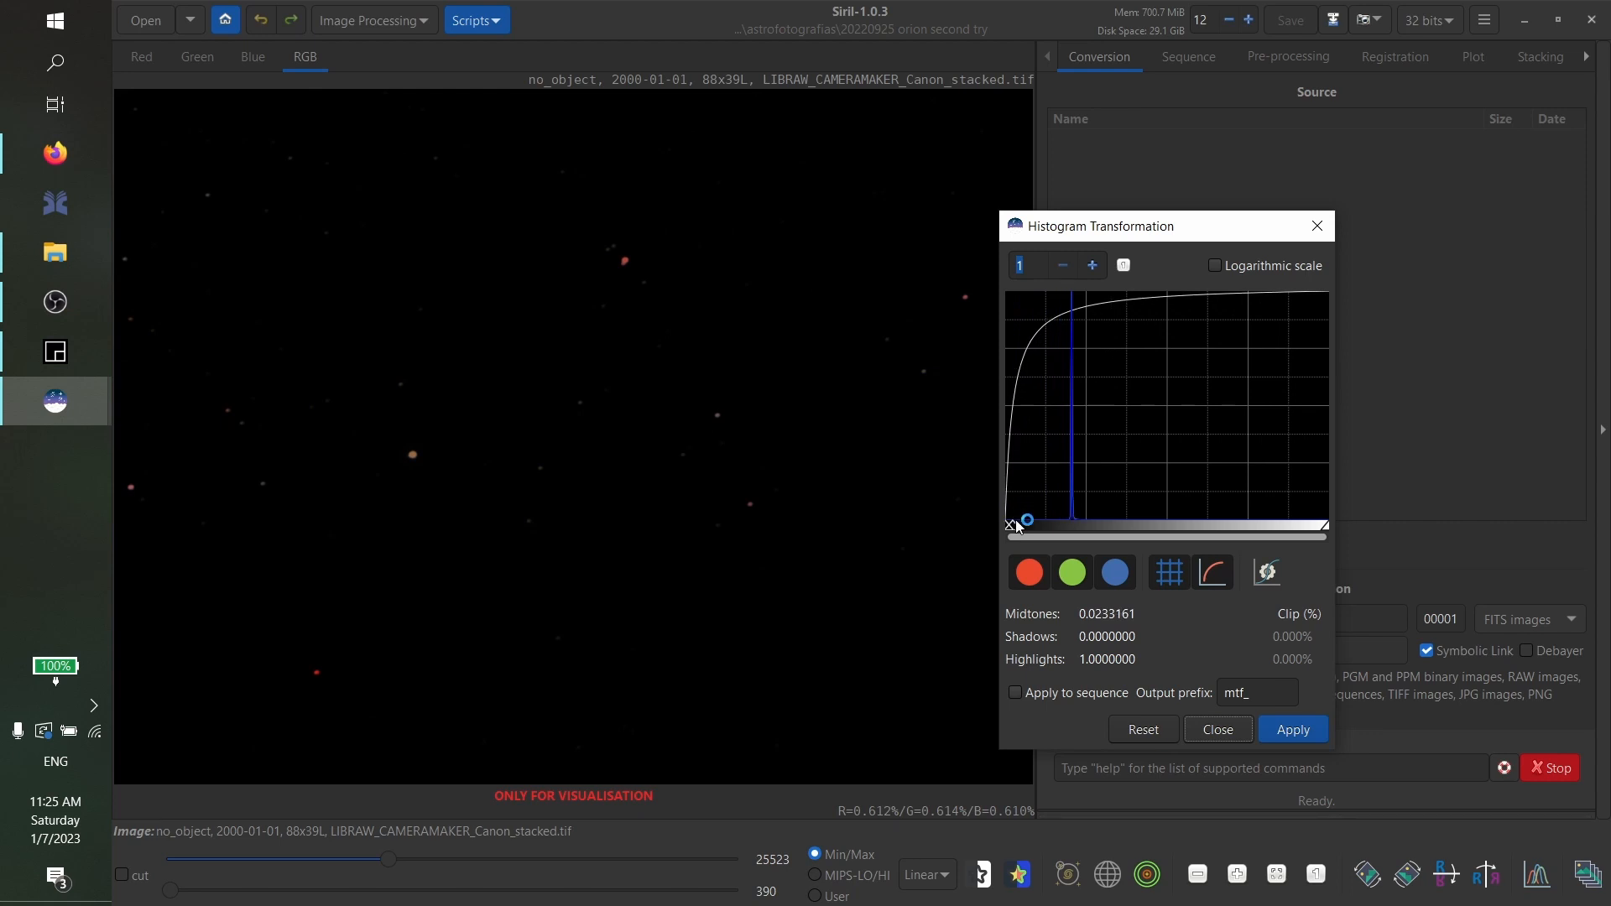
{"action": "left_click", "coordinate": [1284, 729]}
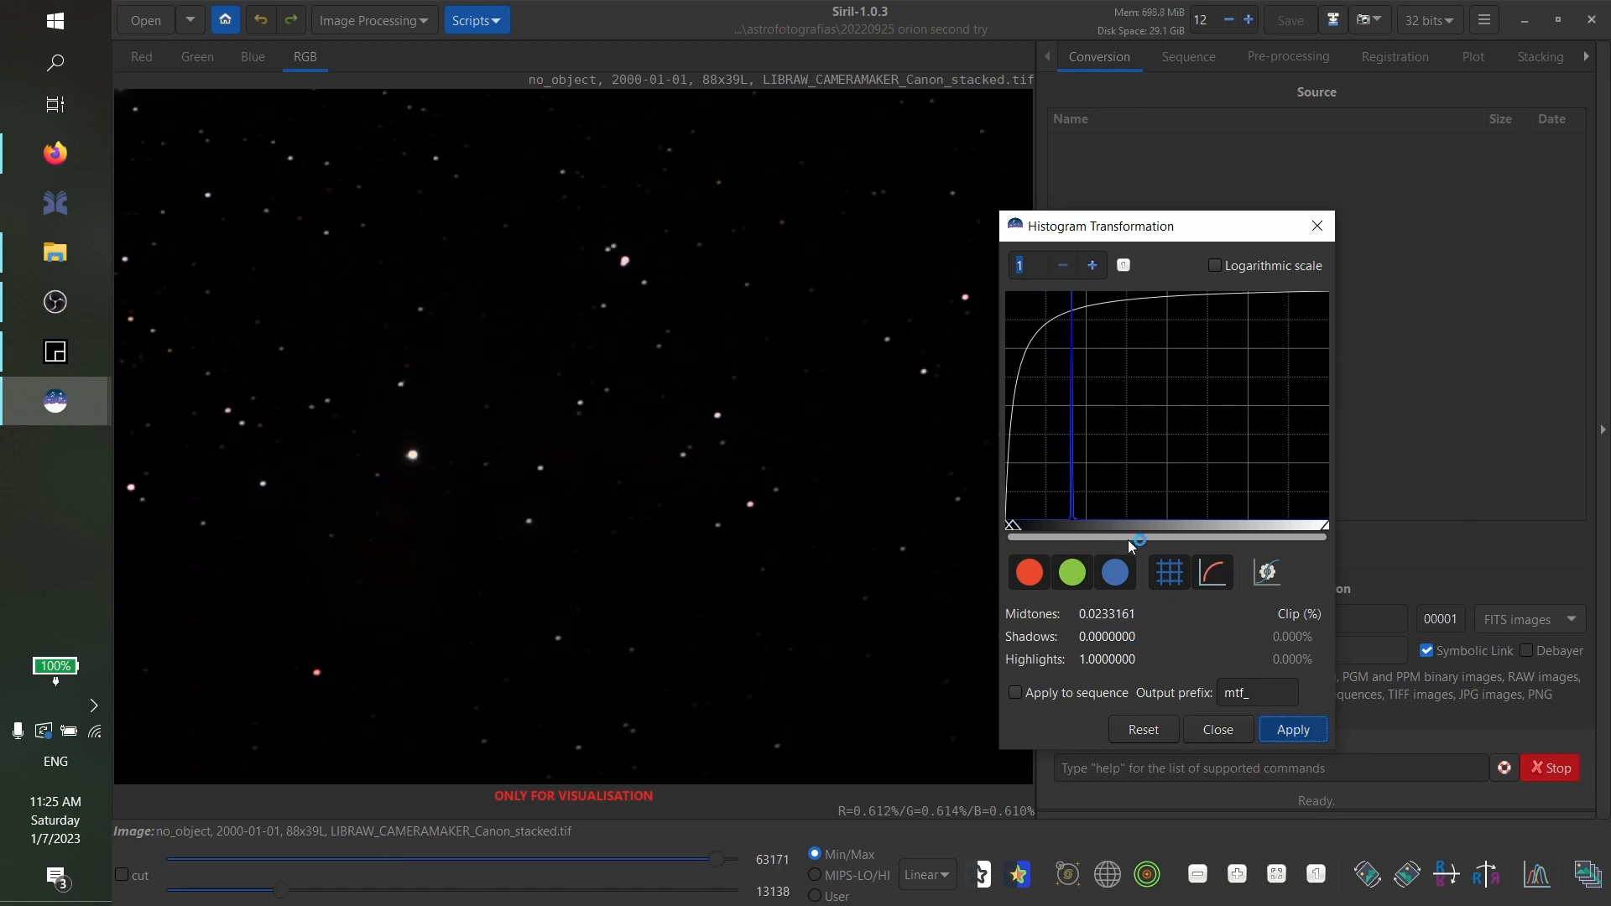
{"action": "left_click_drag", "start_coordinate": [1132, 546], "coordinate": [1064, 537]}
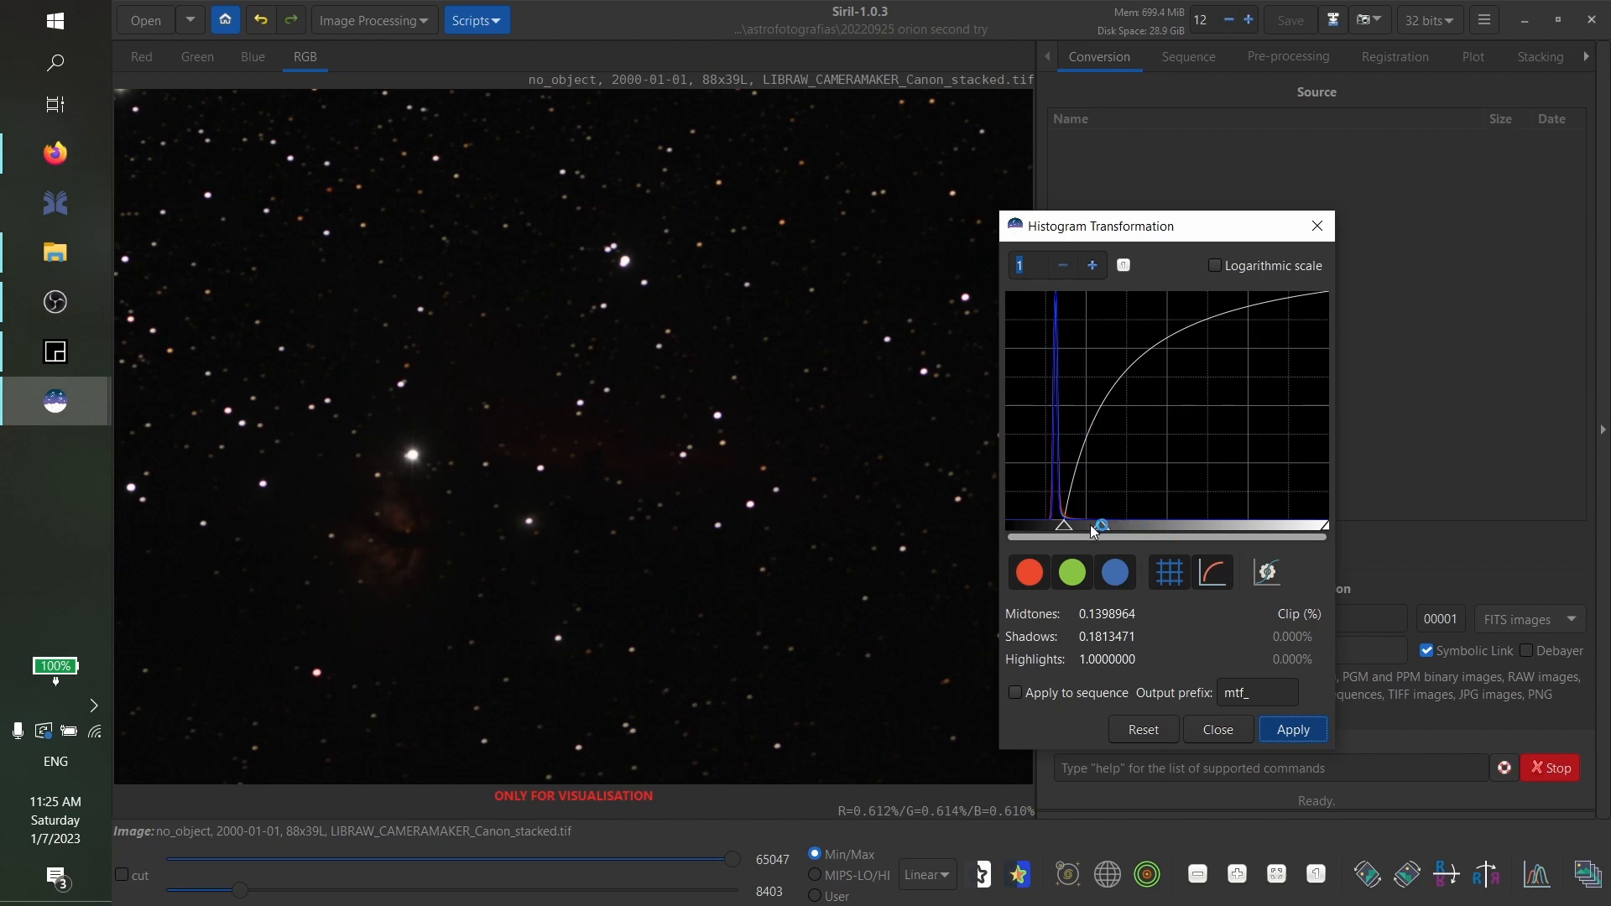
Apply two milder stretches, midtones 0.223 with shadows 0.104 and midtones 0.275 with shadows 0.111, and close Histogram Transformation
{"action": "left_click_drag", "start_coordinate": [1165, 528], "coordinate": [1039, 531]}
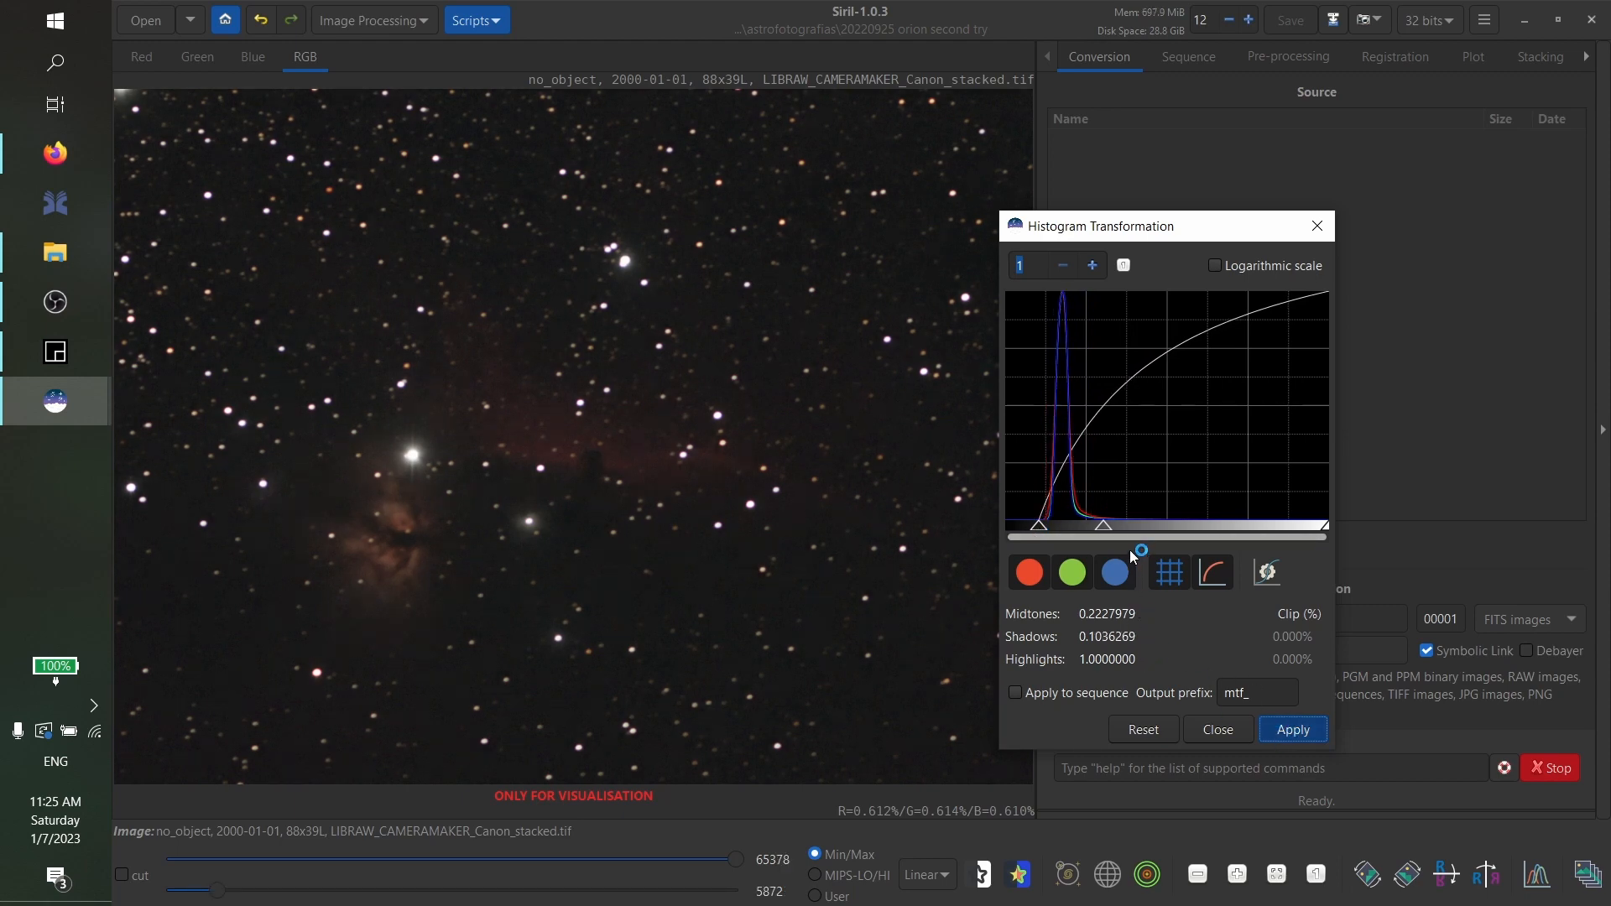
{"action": "left_click_drag", "start_coordinate": [1164, 528], "coordinate": [1041, 529]}
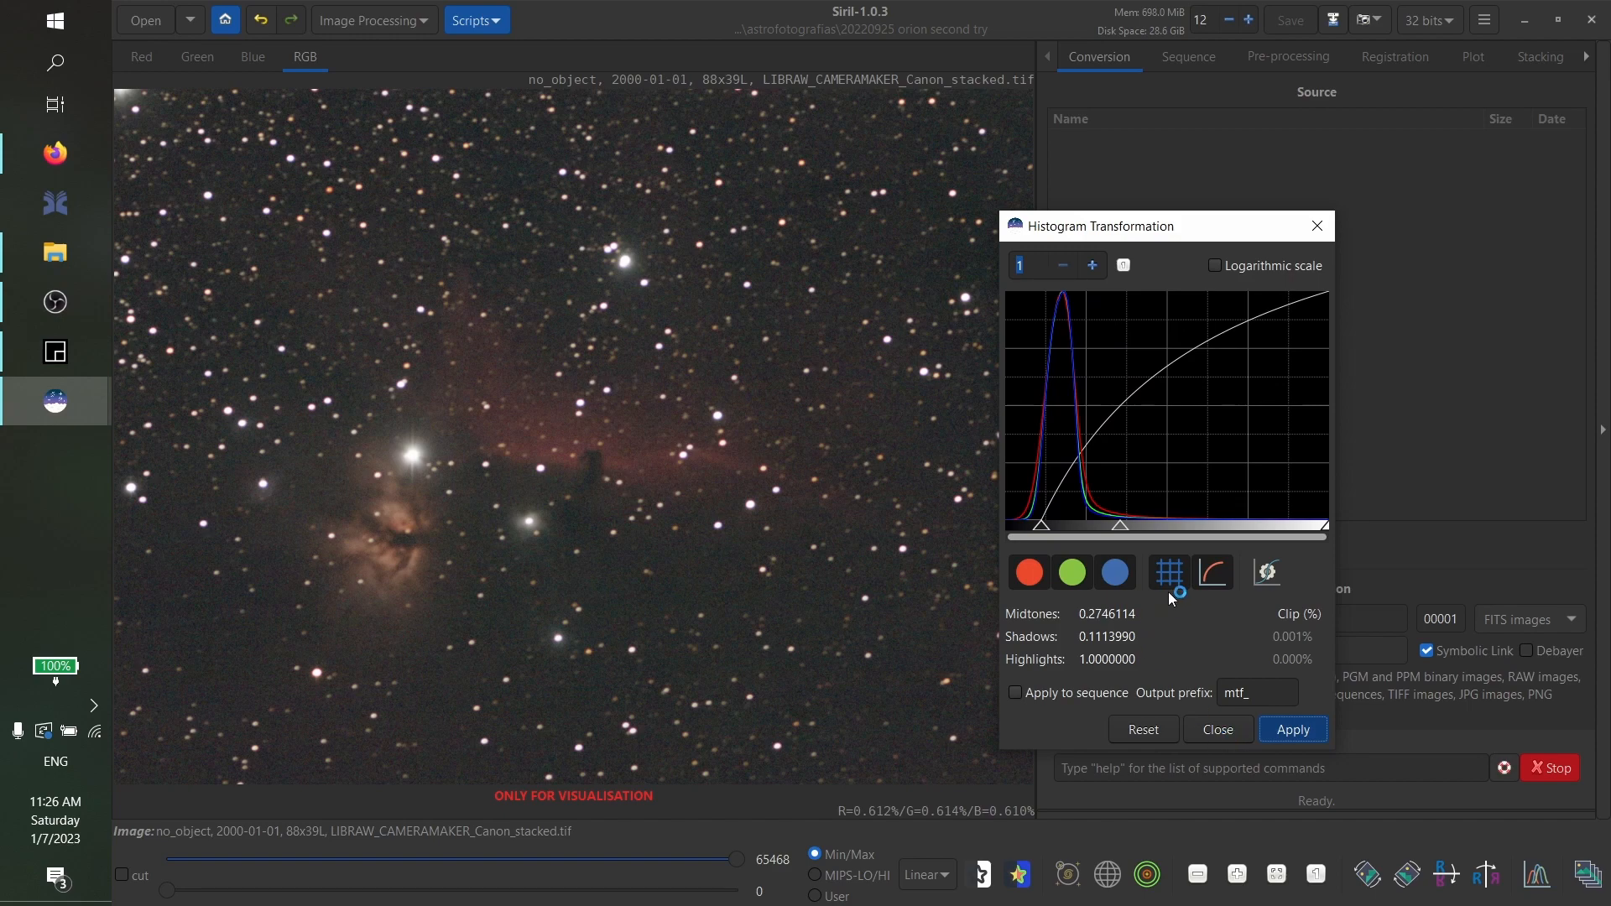
{"action": "left_click", "coordinate": [1217, 732]}
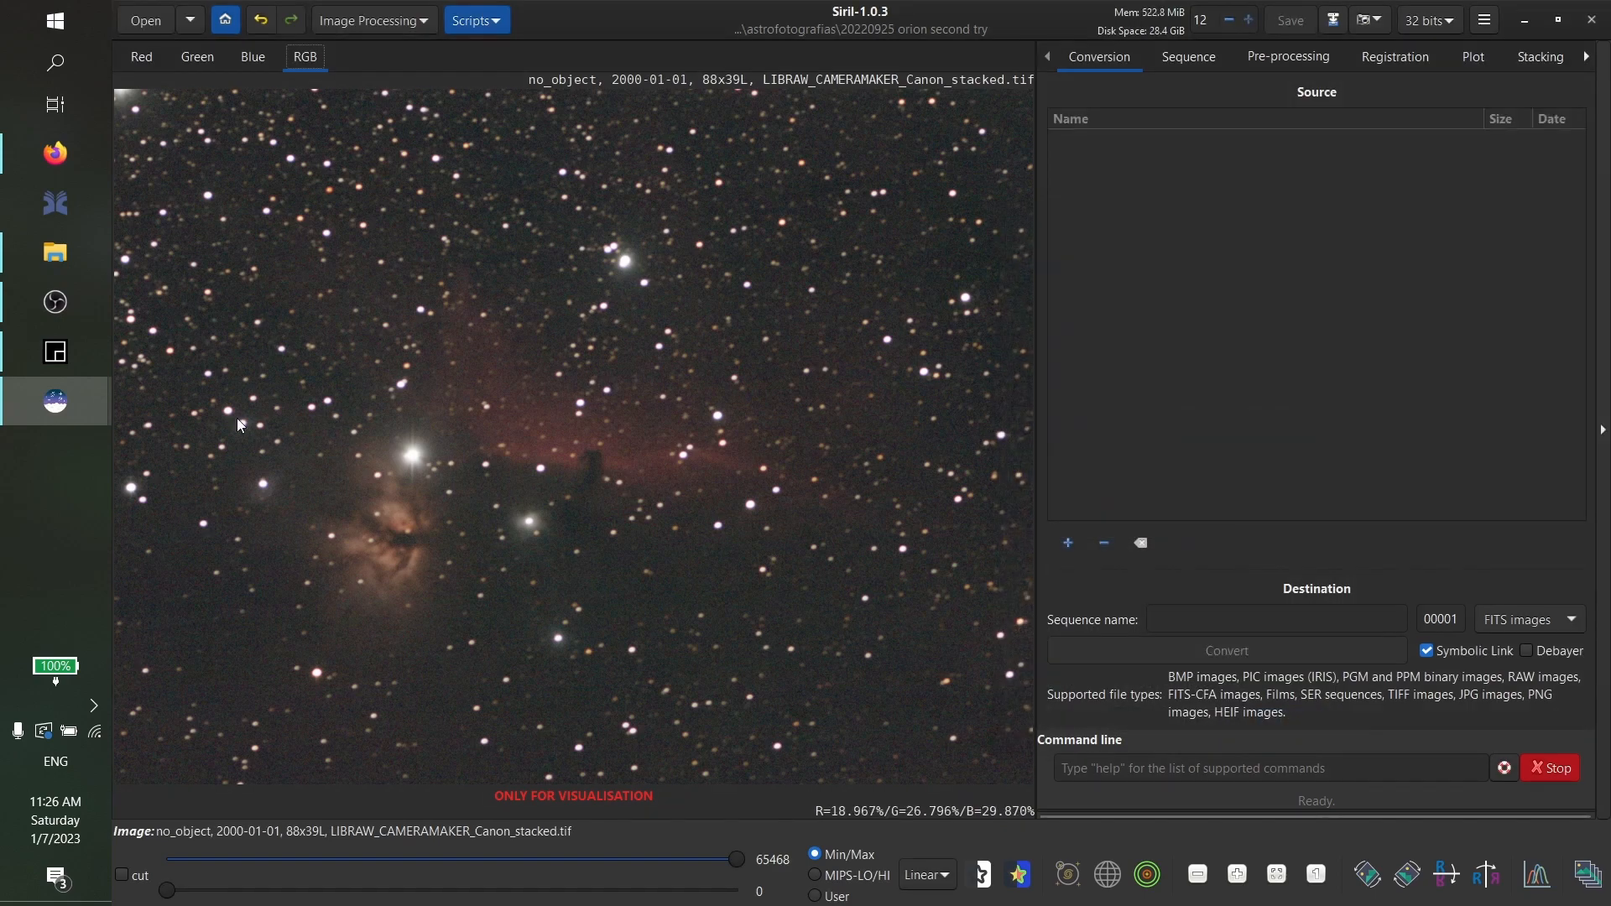
Open Histogram Transformation for both the Canon_stacked TIFF and resultSirilDBESCNR.fit and compare the shapes and colour channels of their histograms
{"action": "mouse_move", "coordinate": [99, 411]}
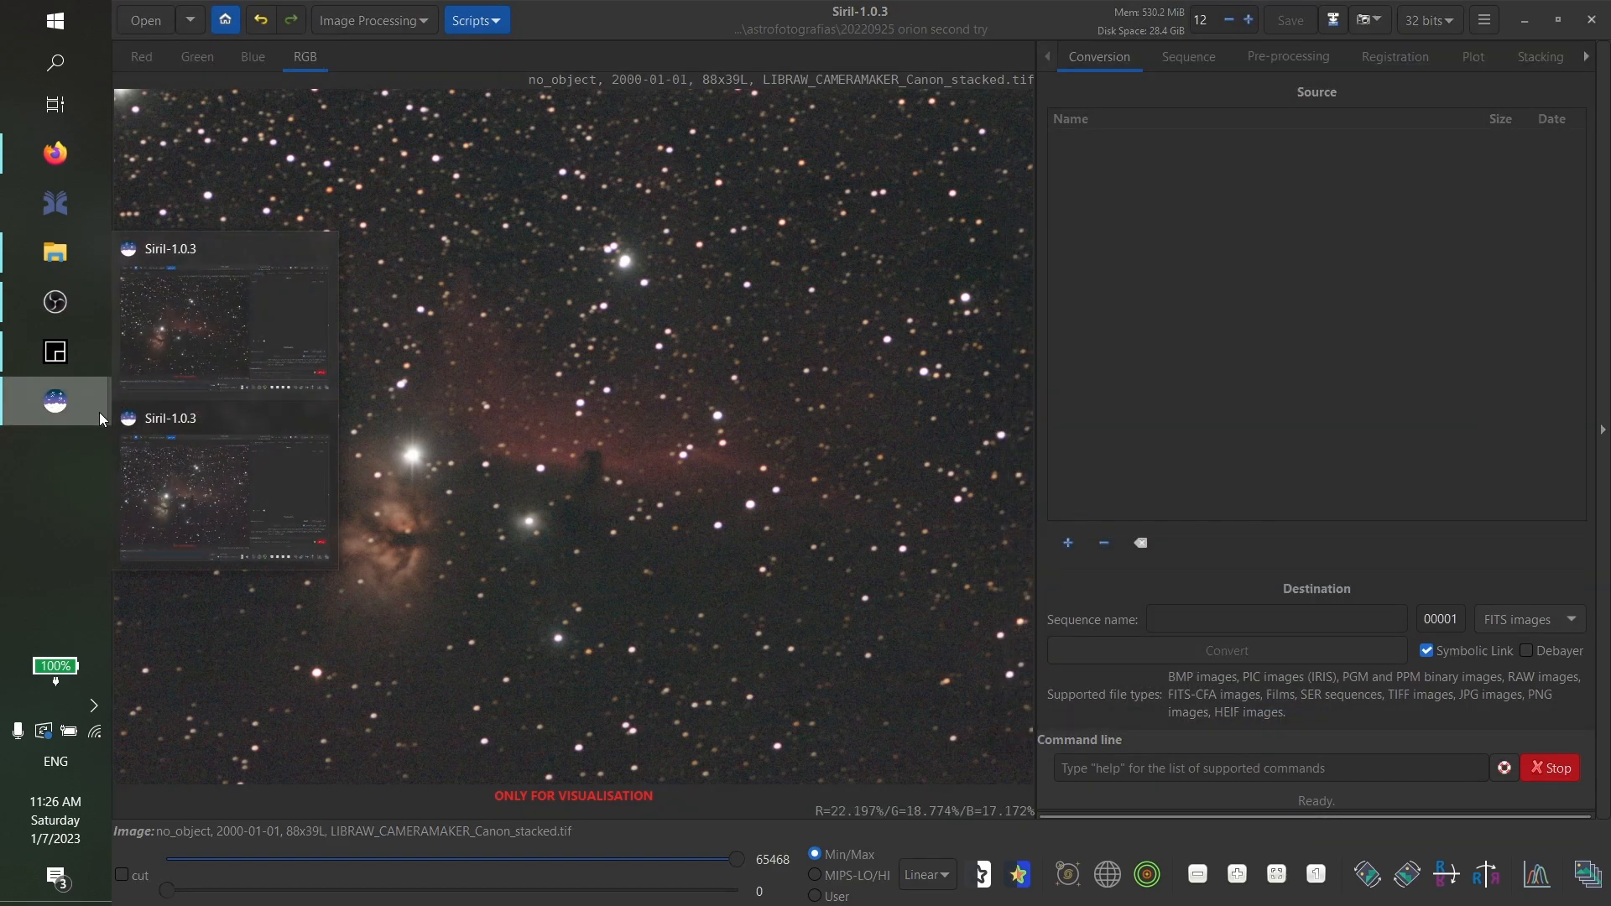
{"action": "left_click", "coordinate": [237, 395]}
{"action": "left_click", "coordinate": [1531, 886]}
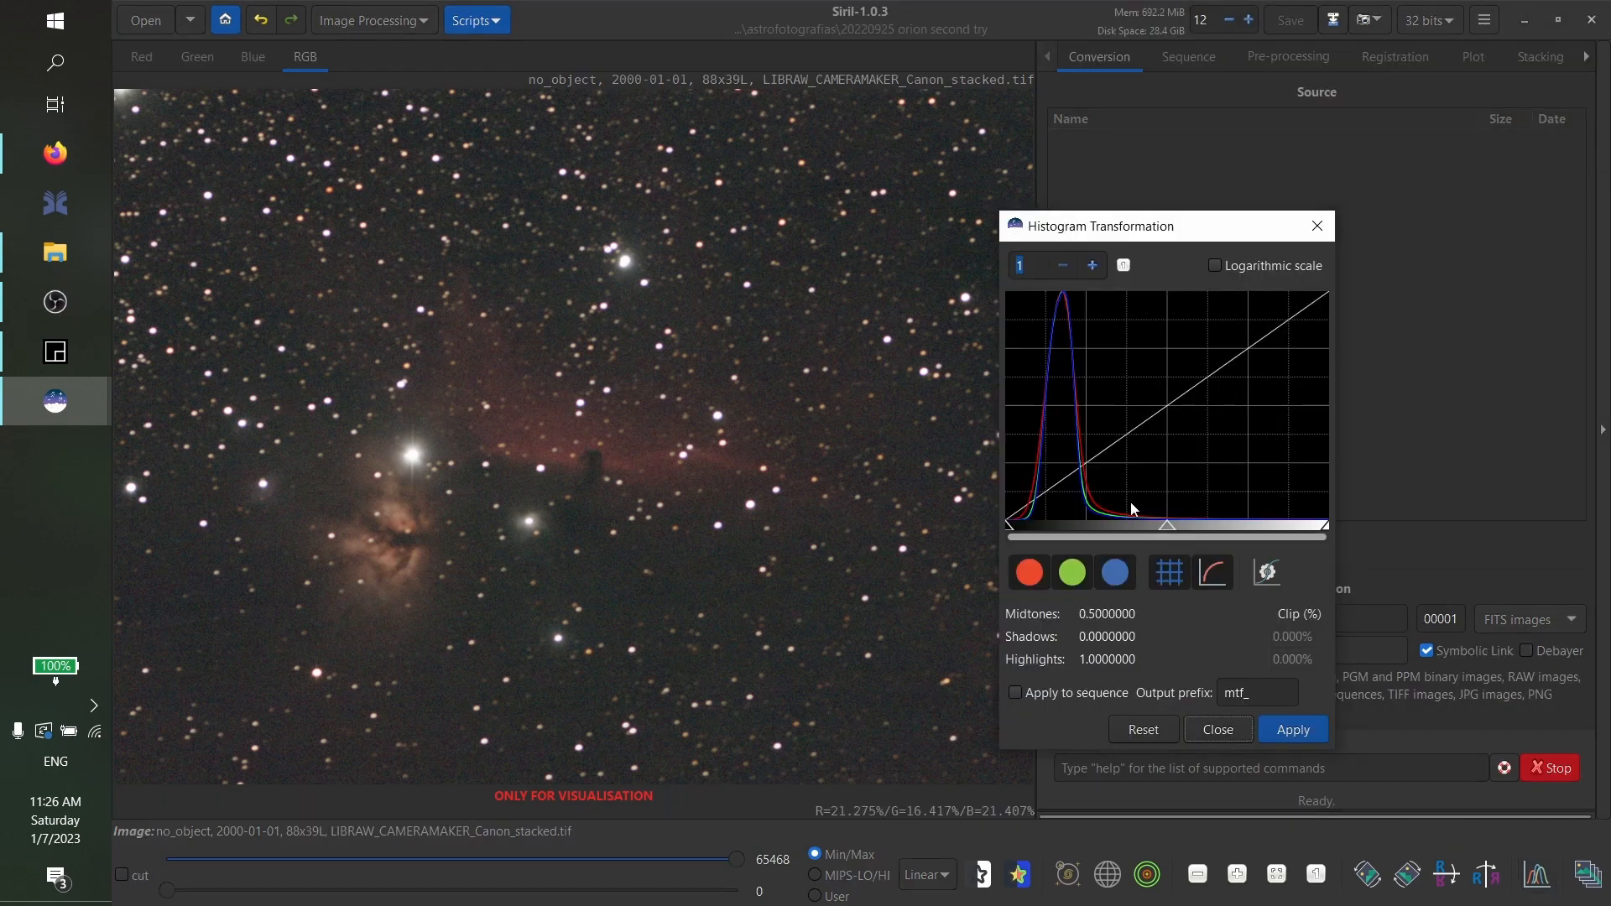
{"action": "mouse_move", "coordinate": [87, 408]}
{"action": "left_click", "coordinate": [191, 491]}
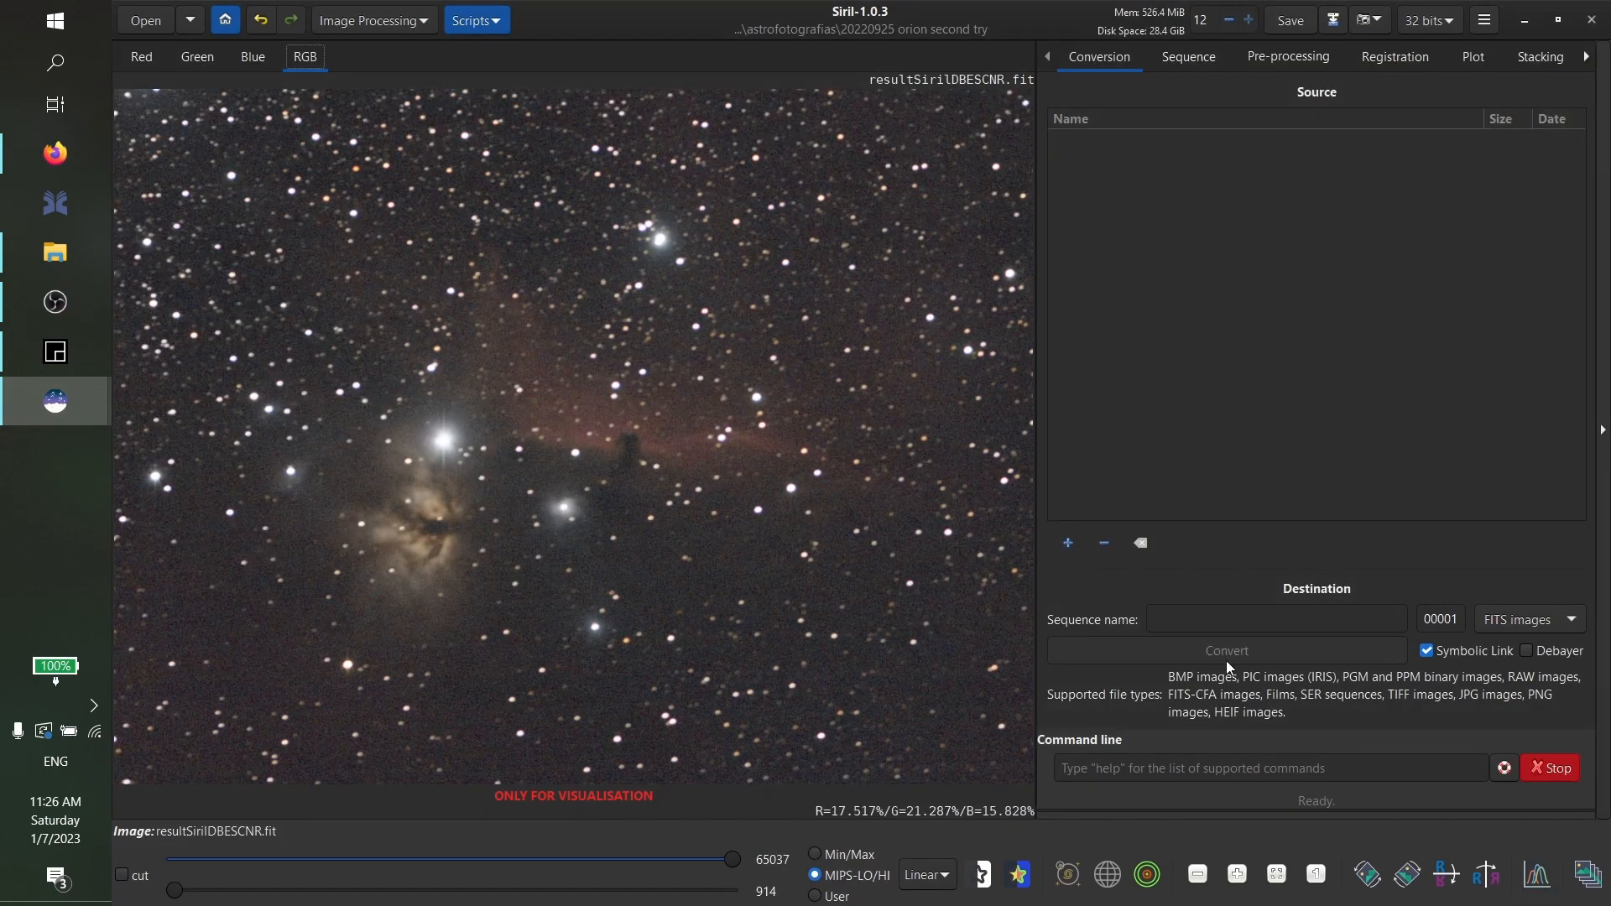
{"action": "left_click", "coordinate": [1537, 876]}
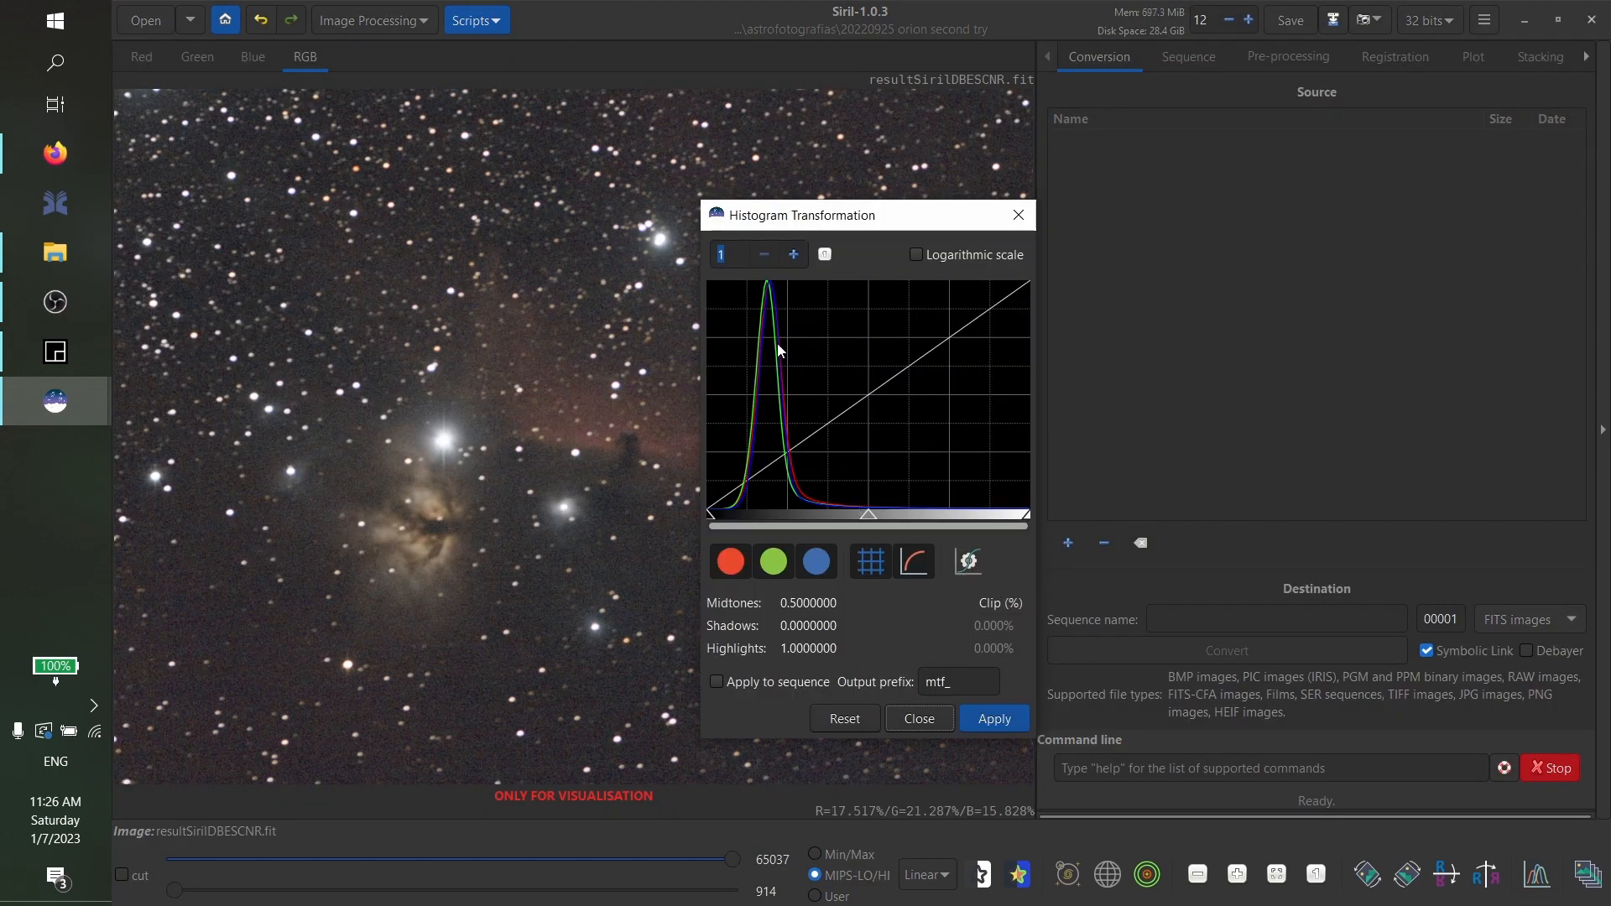
{"action": "mouse_move", "coordinate": [92, 408]}
{"action": "mouse_move", "coordinate": [179, 354]}
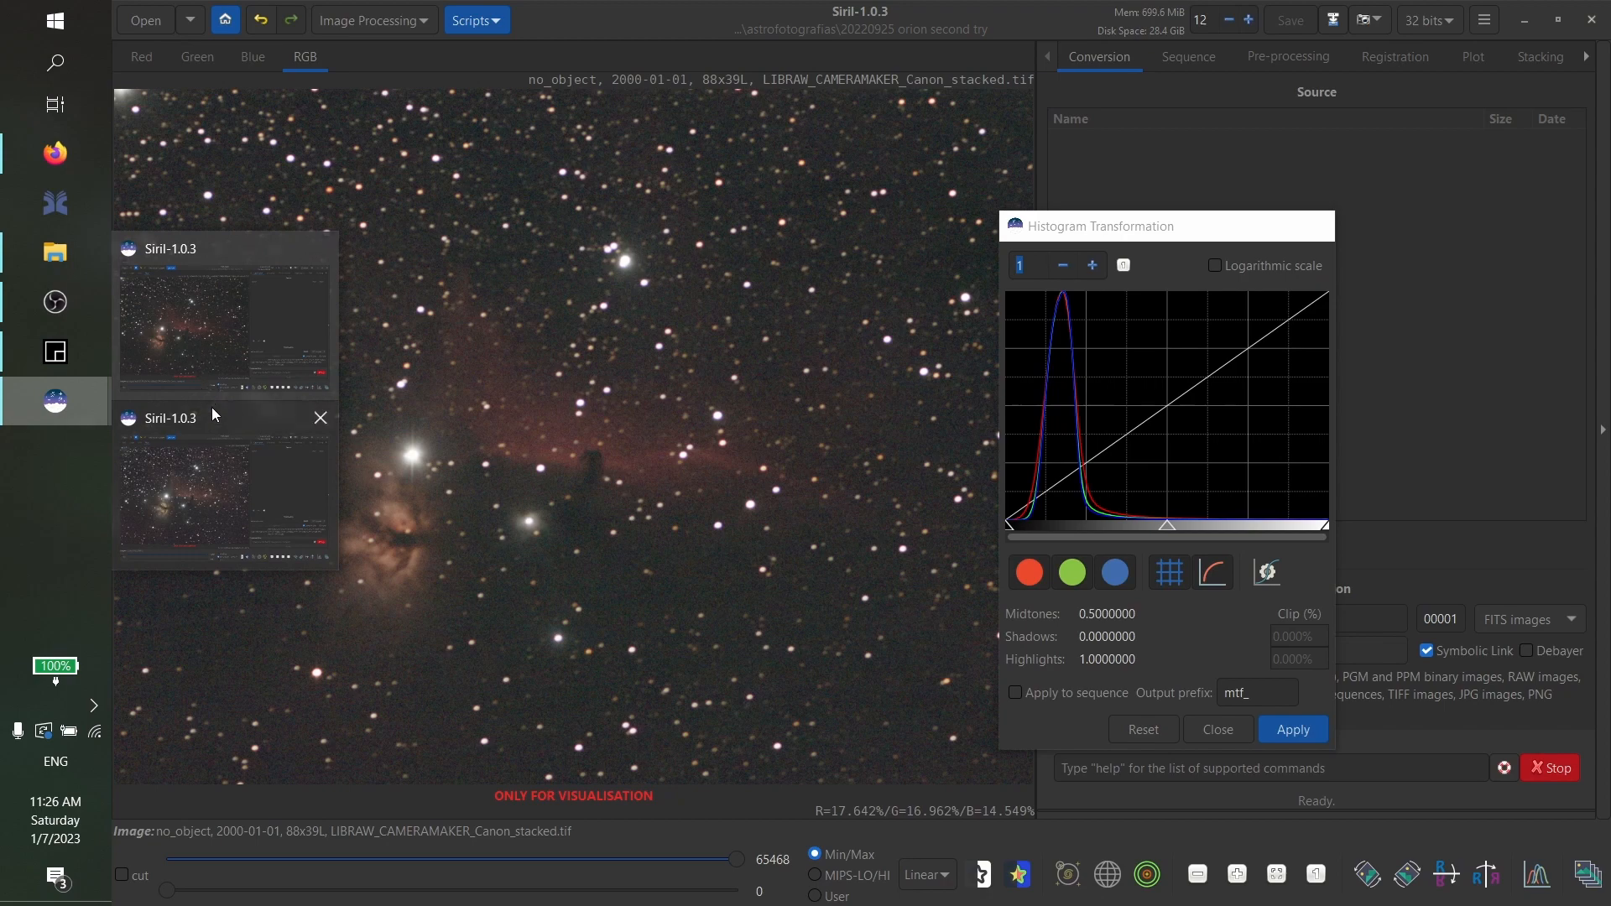
{"action": "mouse_move", "coordinate": [219, 460]}
{"action": "mouse_move", "coordinate": [234, 377]}
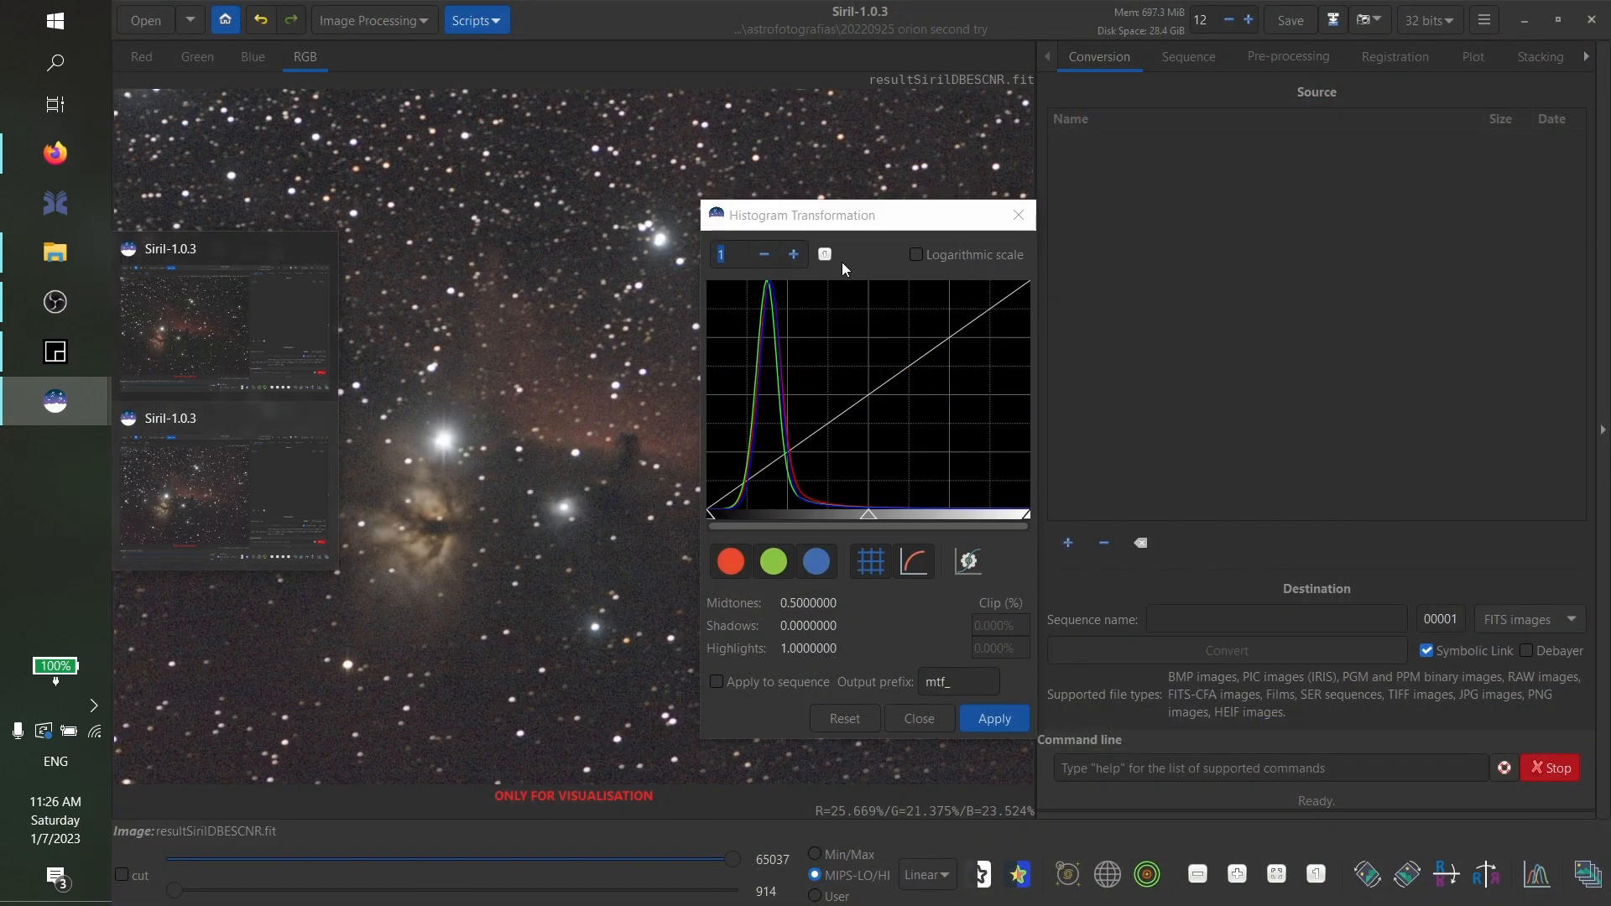
Uncover the resultSirilDBESCNR.fit image and compare magnified stars near the Horsehead Nebula in both stacked images
{"action": "left_click_drag", "start_coordinate": [827, 219], "coordinate": [1162, 213]}
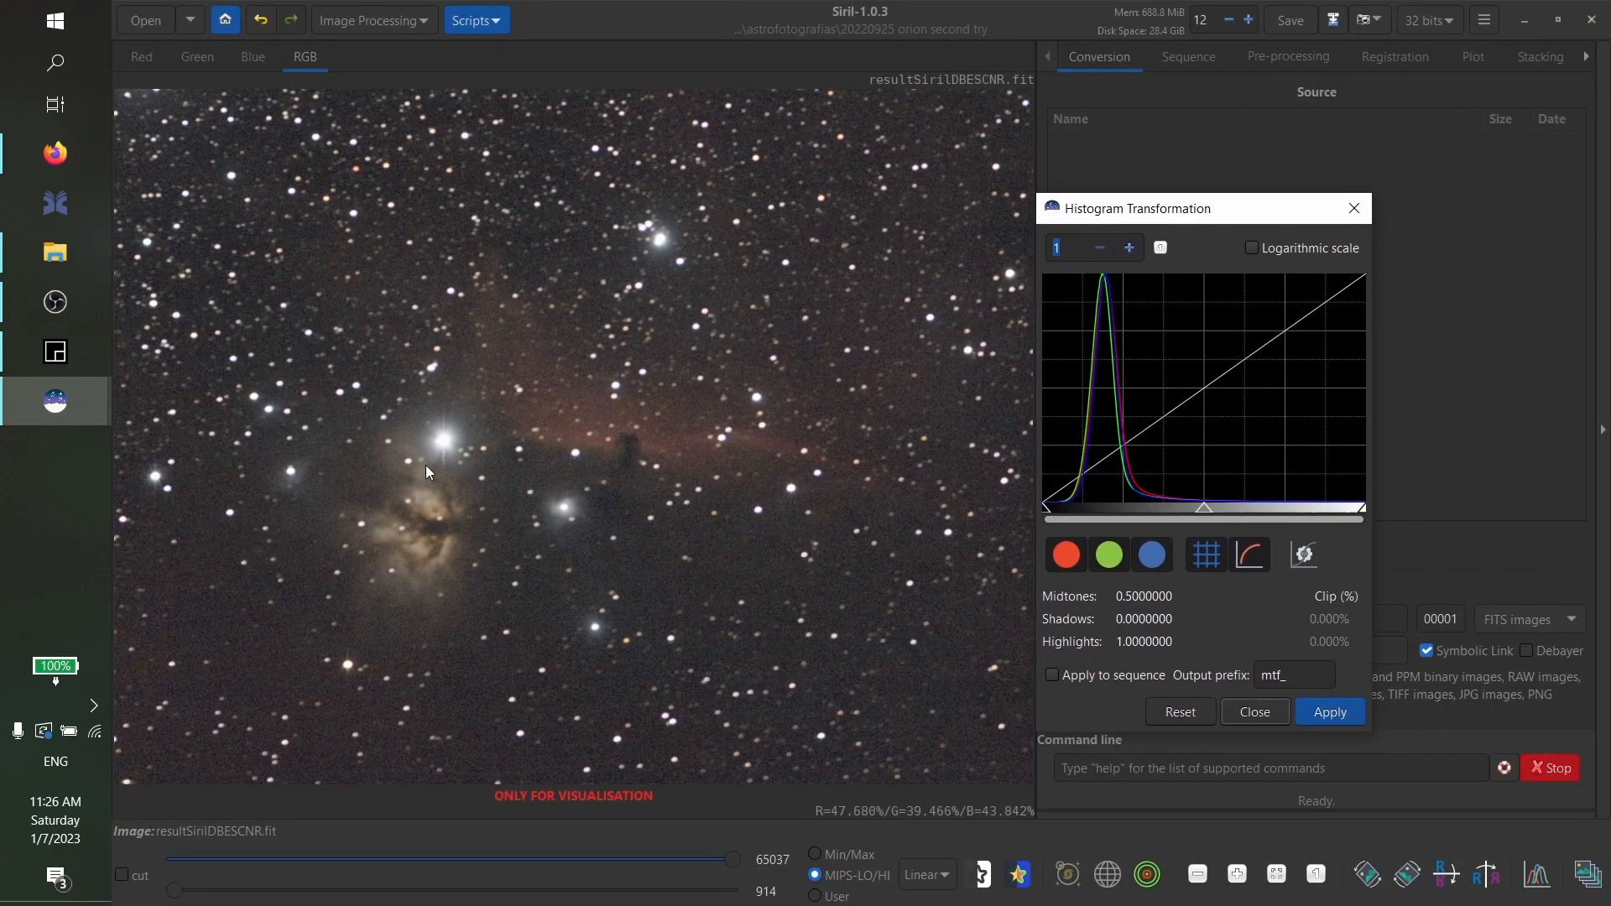
{"action": "scroll", "coordinate": [612, 388], "scroll_direction": "up", "scroll_amount": 1}
{"action": "scroll", "coordinate": [614, 388], "scroll_direction": "up", "scroll_amount": 1}
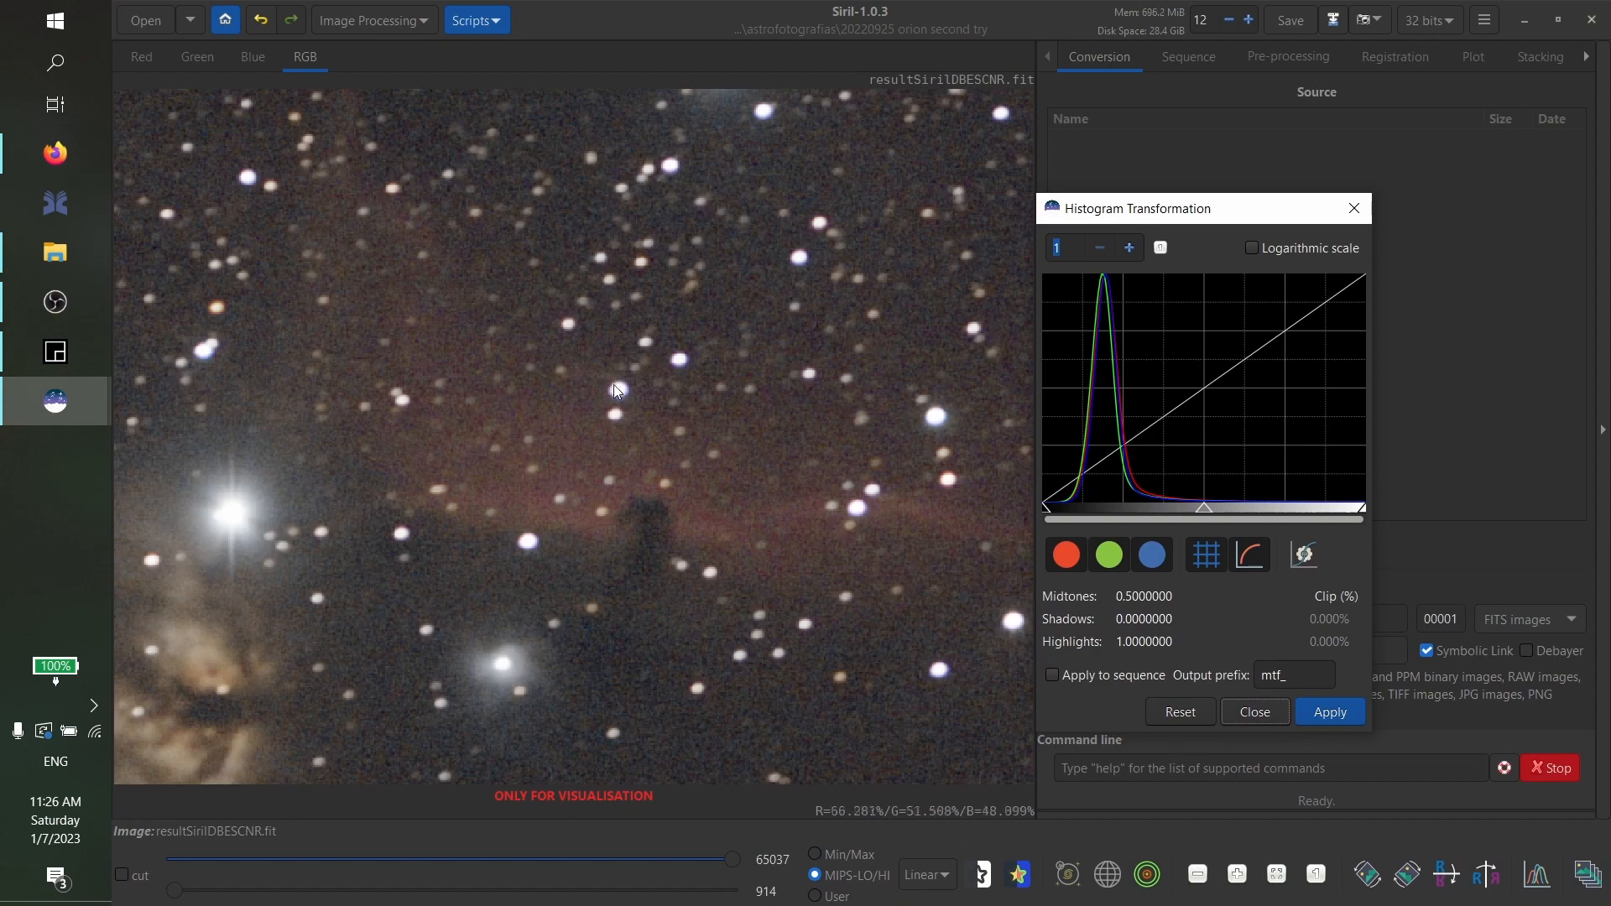
{"action": "scroll", "coordinate": [486, 416], "scroll_direction": "down", "scroll_amount": 1}
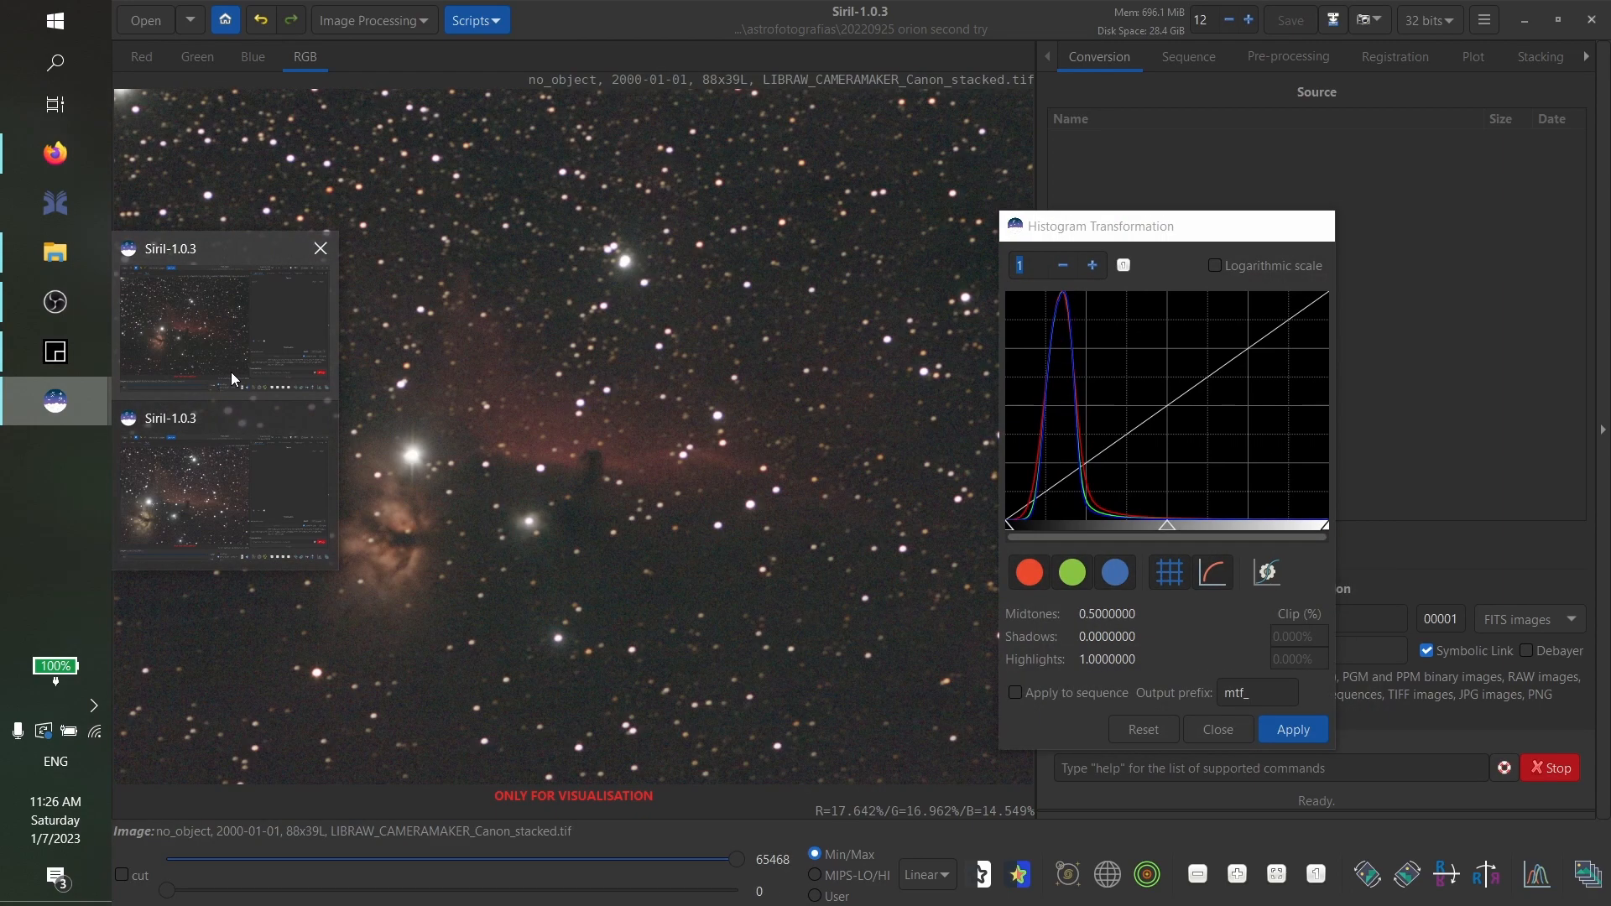
{"action": "left_click", "coordinate": [230, 371]}
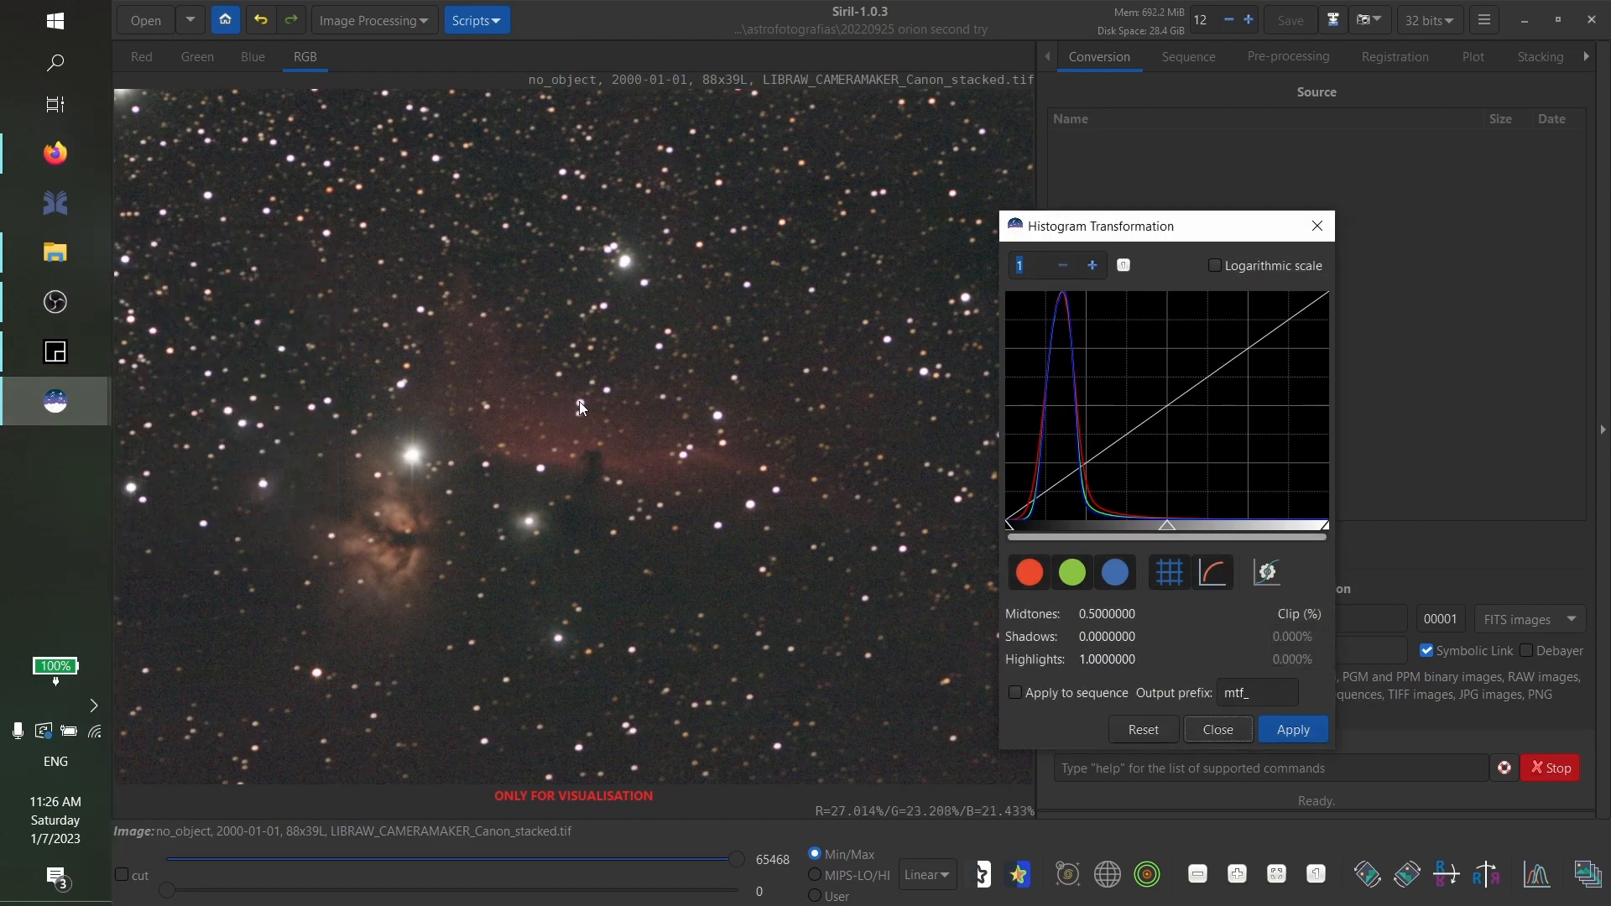
{"action": "scroll", "coordinate": [579, 401], "scroll_direction": "up", "scroll_amount": 2}
{"action": "mouse_move", "coordinate": [56, 401]}
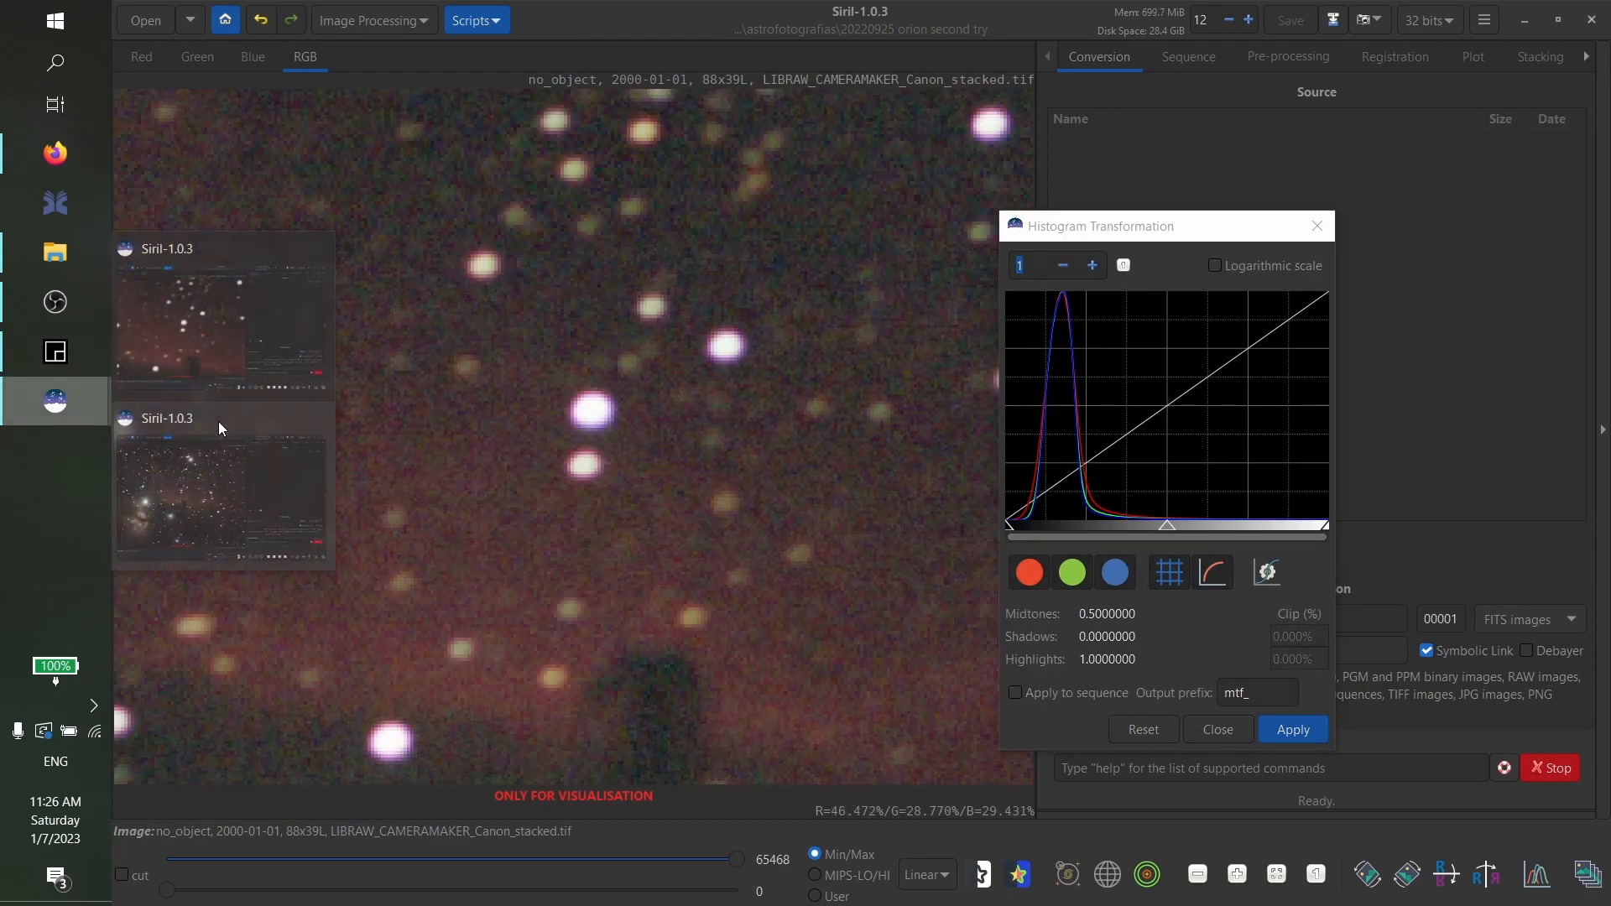
{"action": "left_click", "coordinate": [220, 428]}
{"action": "scroll", "coordinate": [575, 408], "scroll_direction": "up", "scroll_amount": 2}
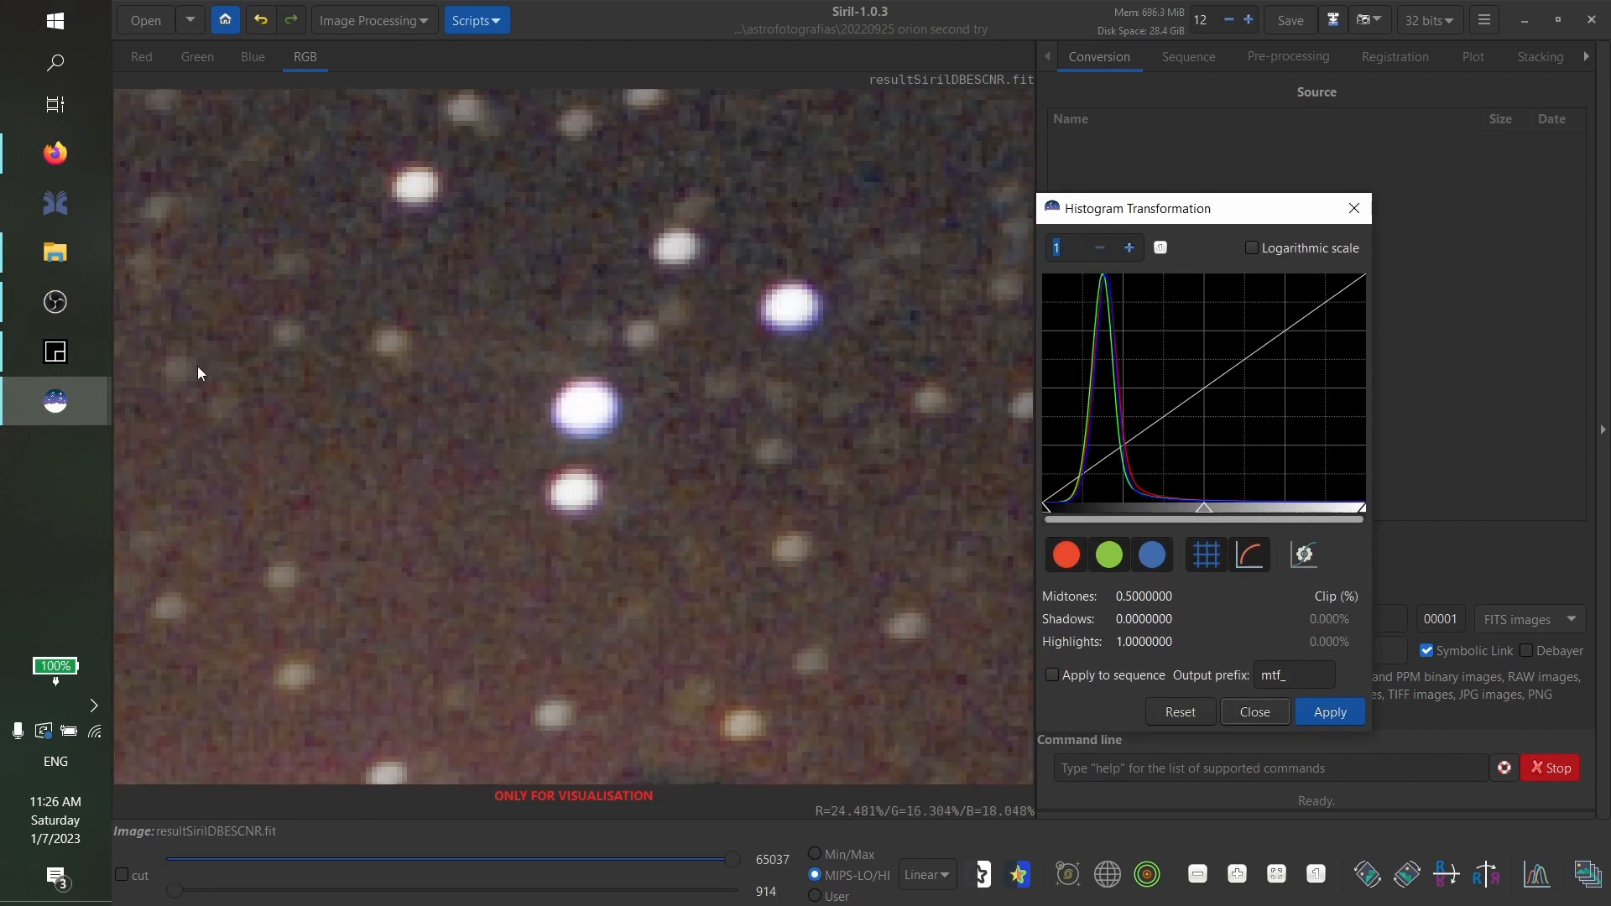
{"action": "mouse_move", "coordinate": [55, 401]}
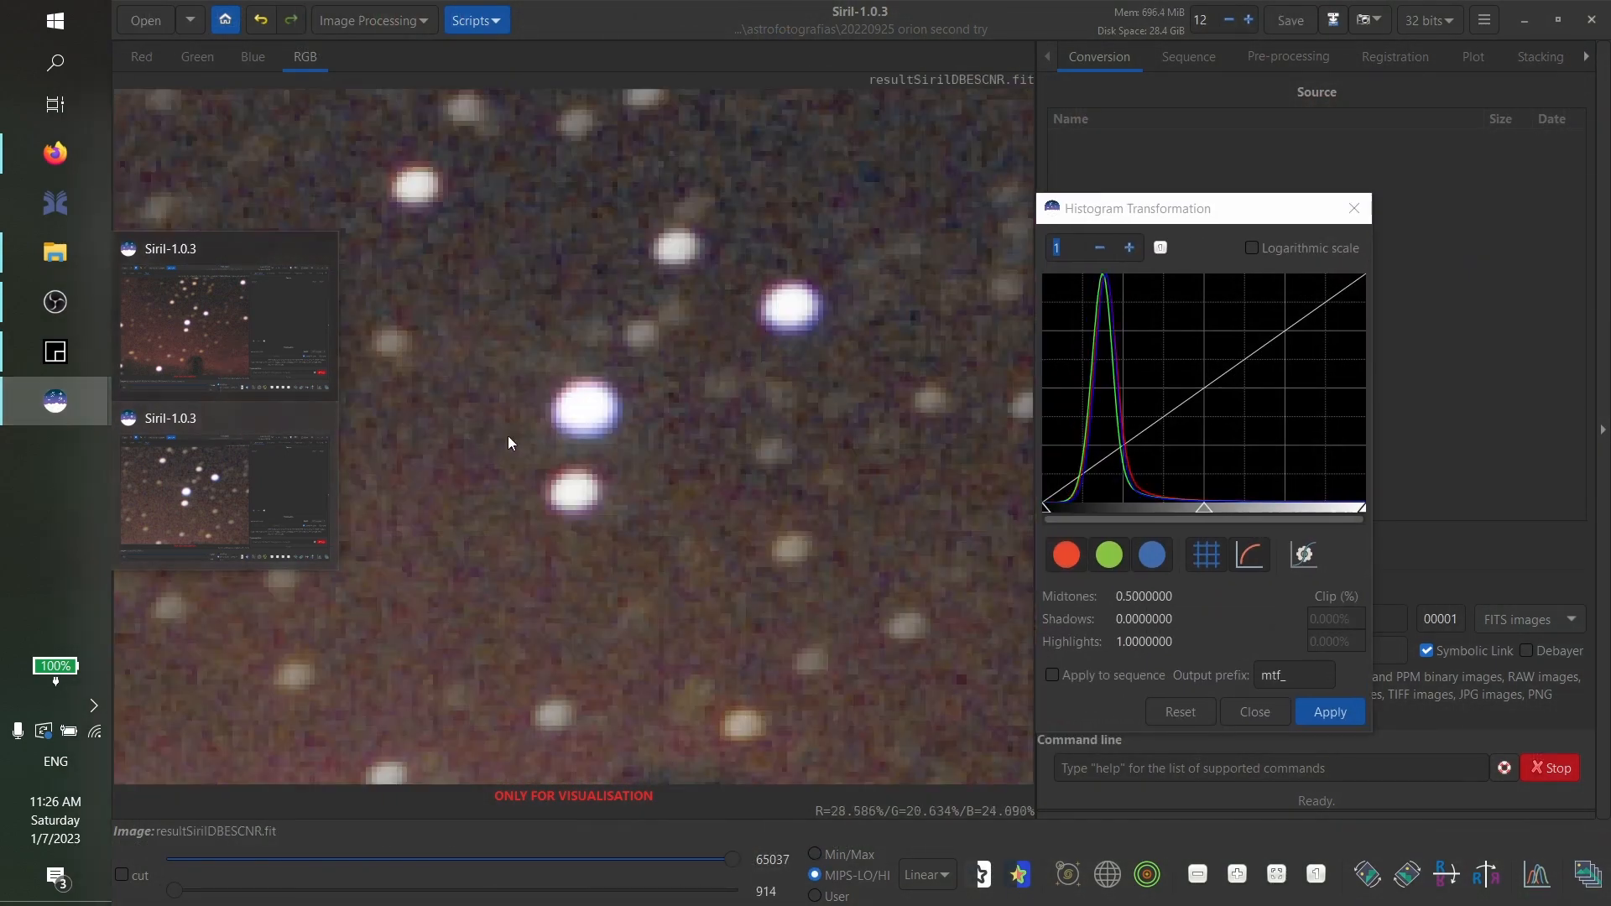
{"action": "left_click", "coordinate": [862, 546]}
{"action": "left_click", "coordinate": [892, 527]}
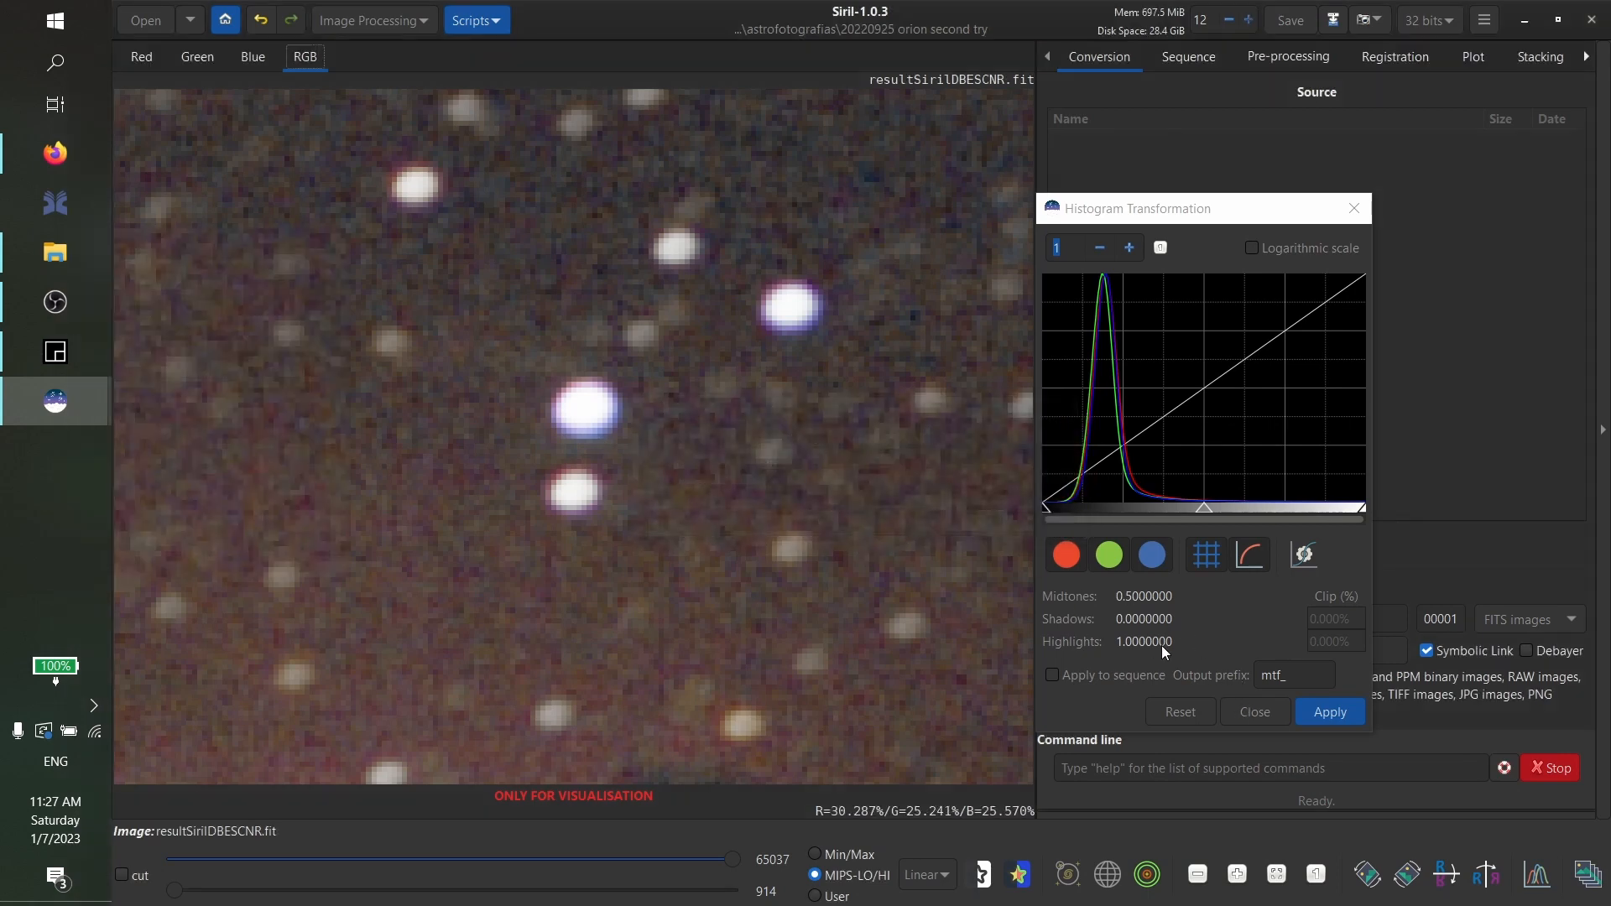
Close Histogram Transformation in both windows and fit each image to its window to compare the two full Orion fields
{"action": "left_click", "coordinate": [1254, 712]}
{"action": "key", "text": "ctrl+0"}
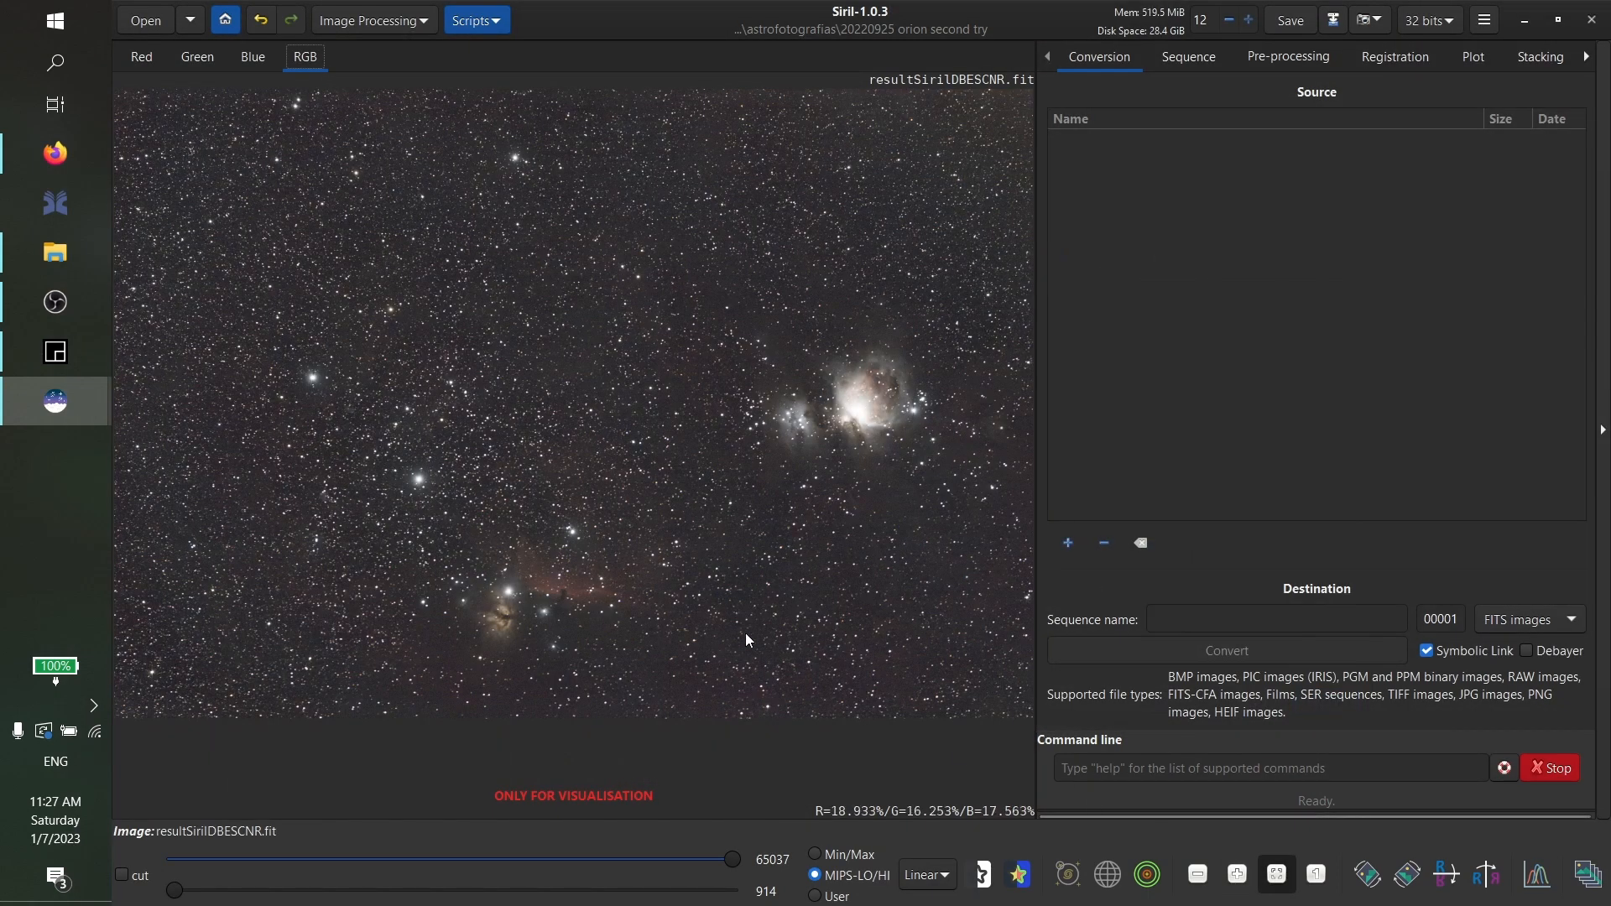
{"action": "left_click", "coordinate": [188, 349]}
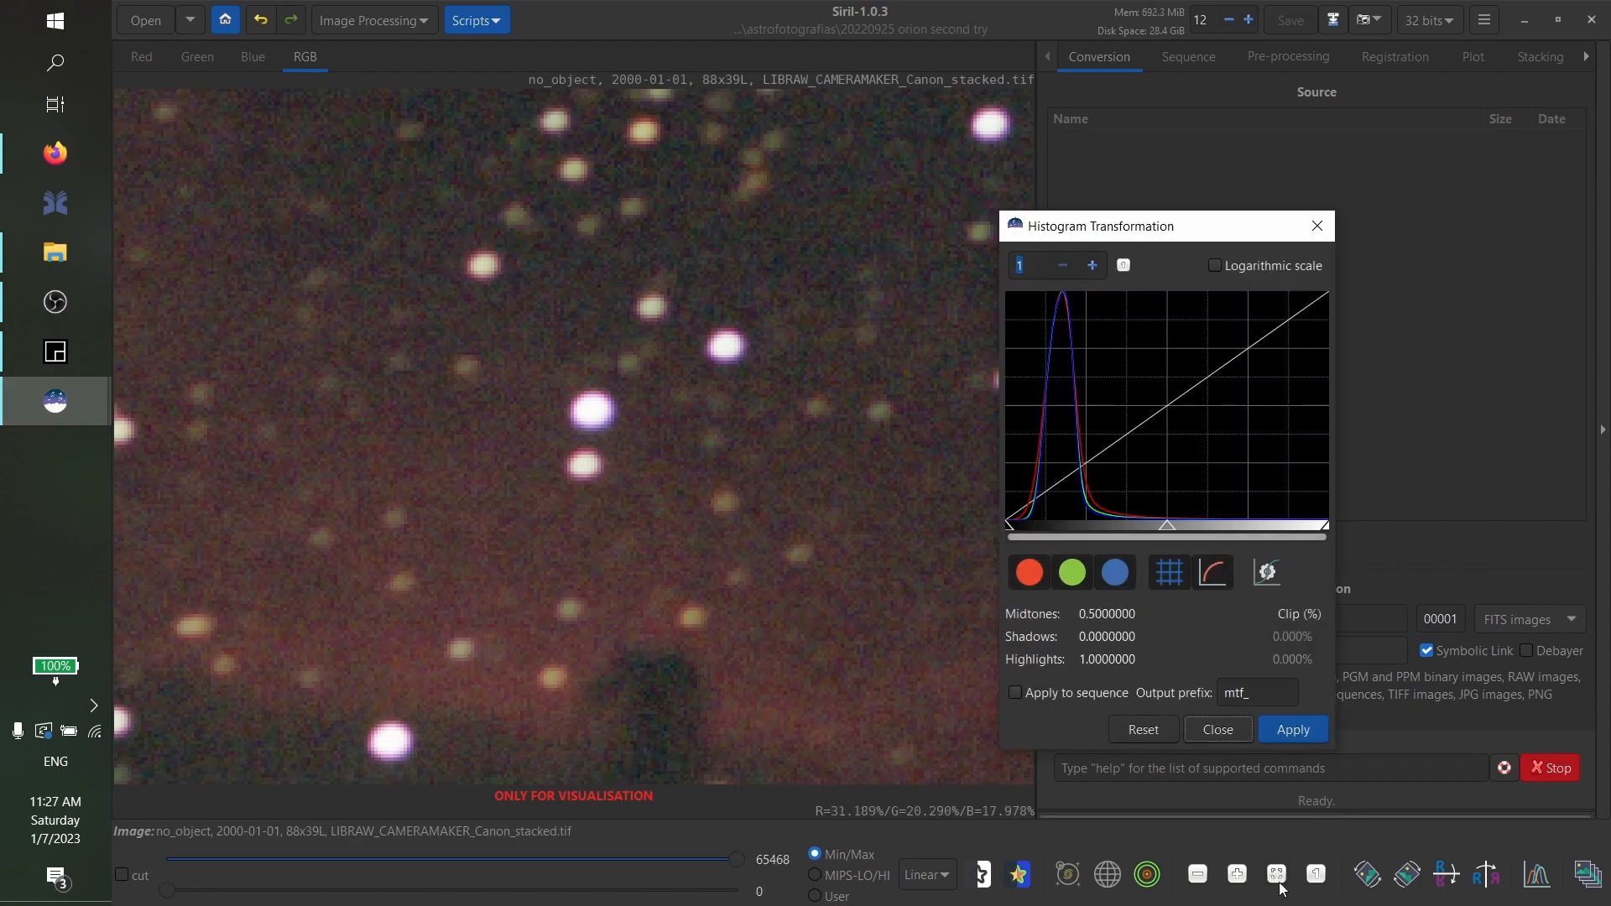
{"action": "left_click", "coordinate": [1277, 877]}
{"action": "left_click", "coordinate": [1216, 728]}
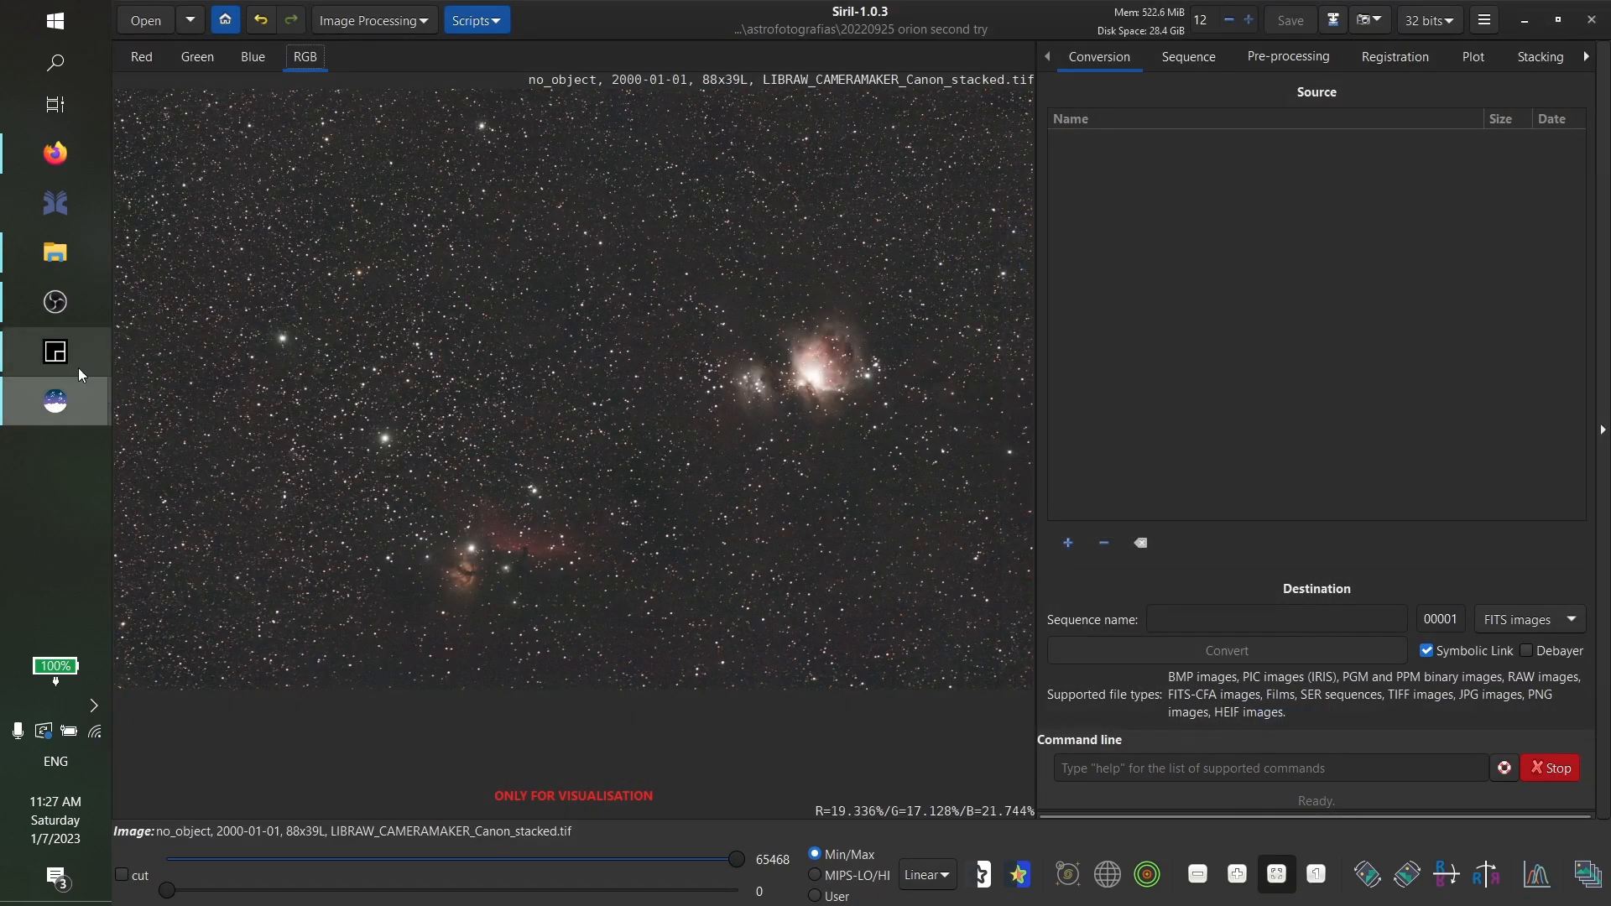
{"action": "mouse_move", "coordinate": [210, 353]}
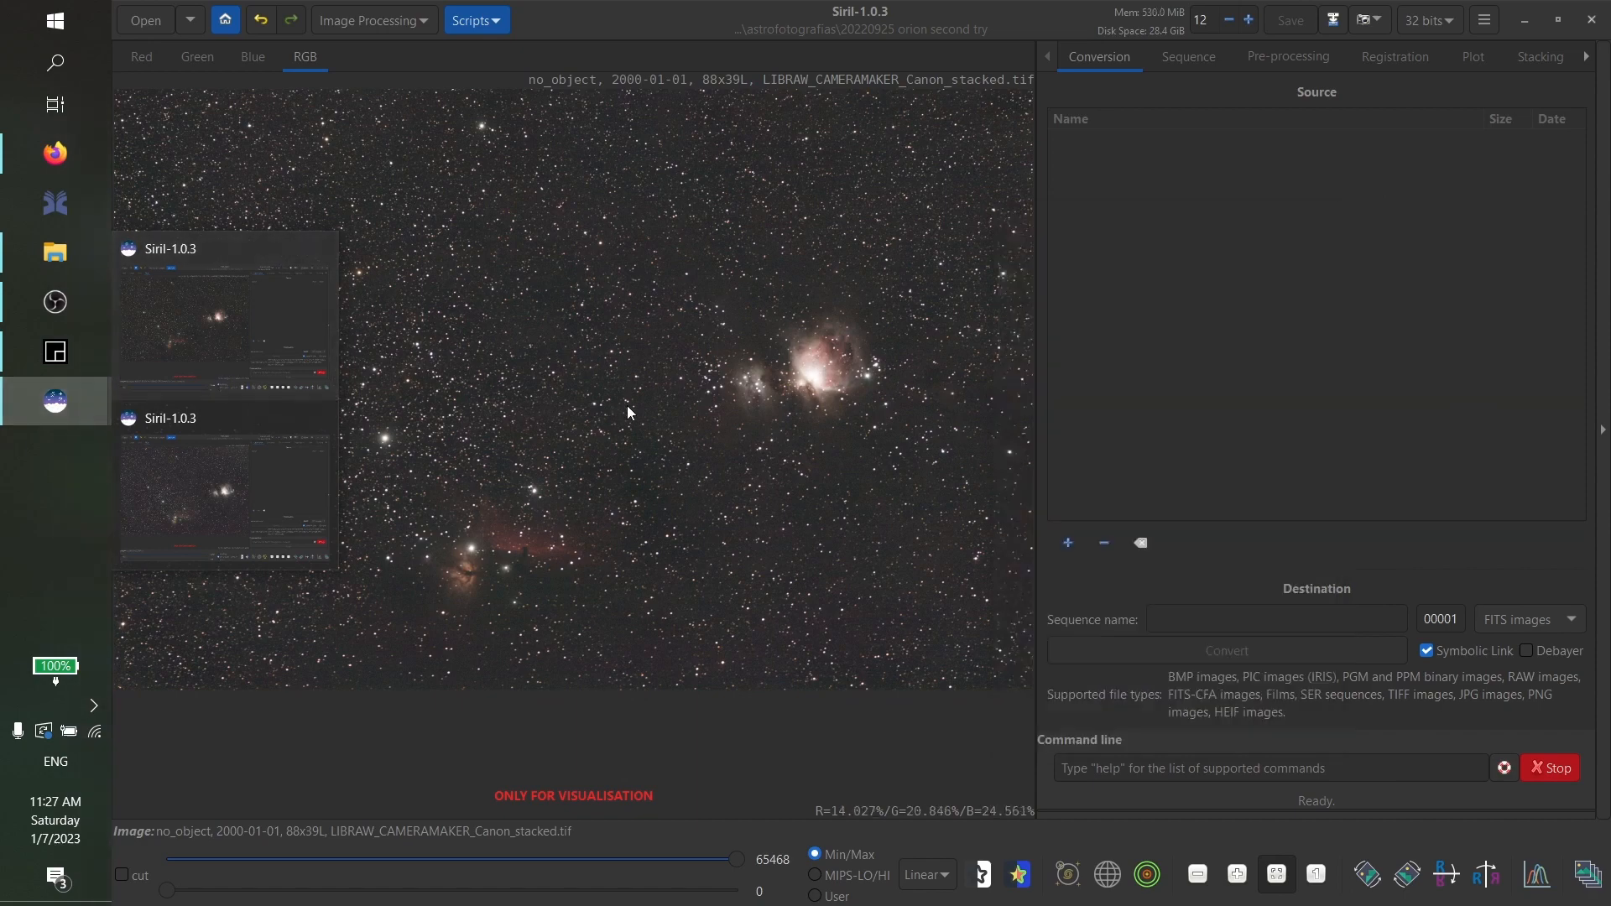
{"action": "left_click", "coordinate": [628, 407]}
{"action": "left_click", "coordinate": [834, 537]}
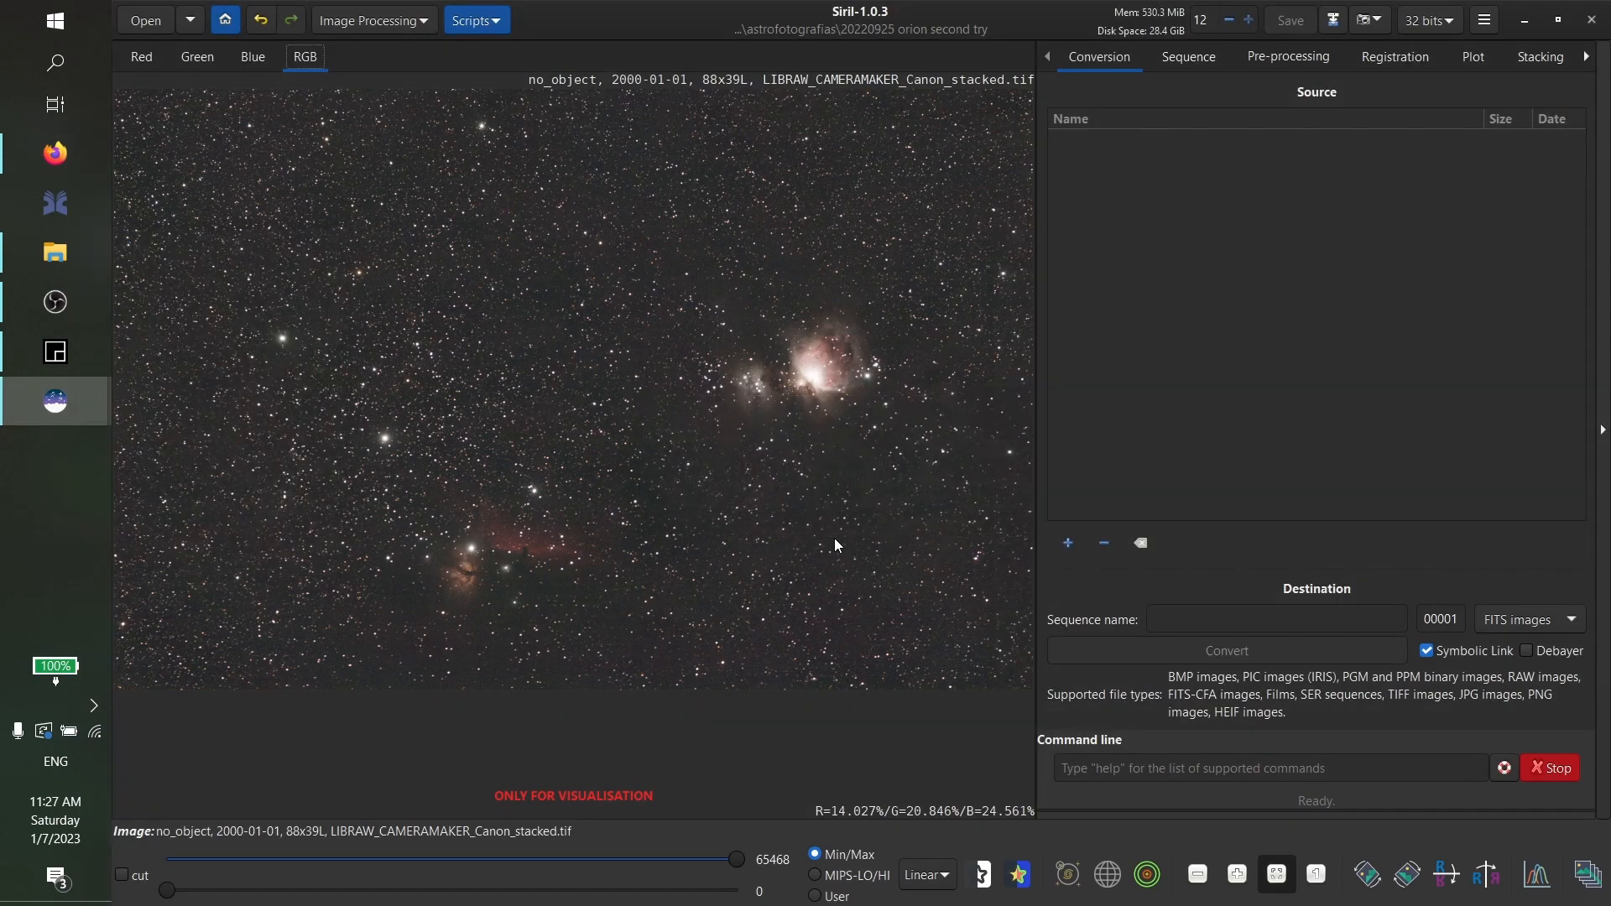